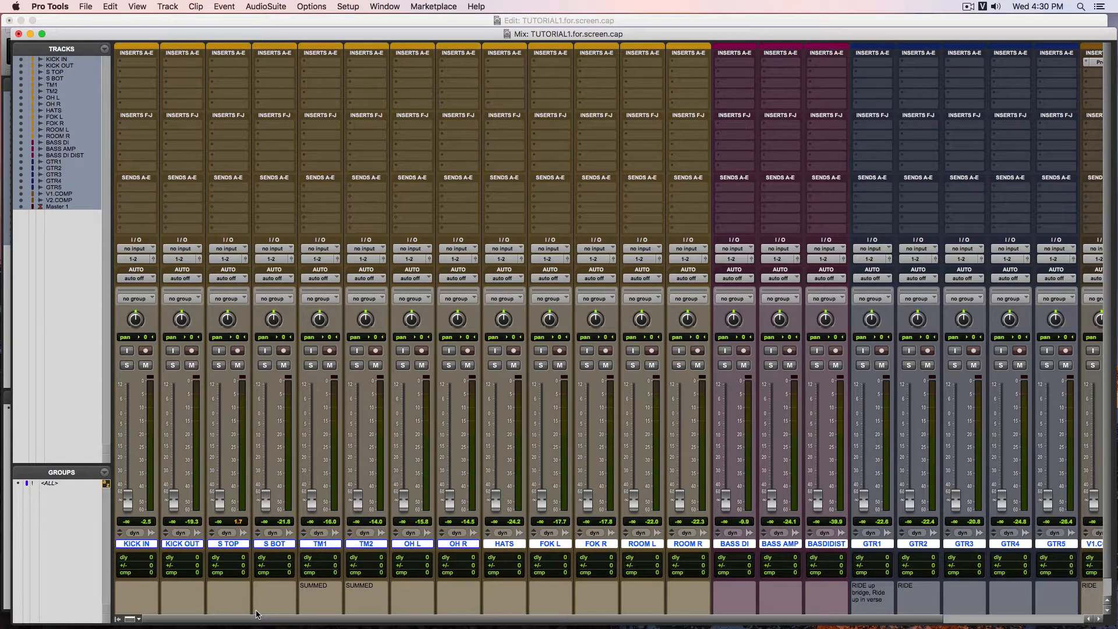
# Look over all channel strips in the Mix window, from the kick drum tracks through to Master 1.
pyautogui.hscroll(5, 634, 385)
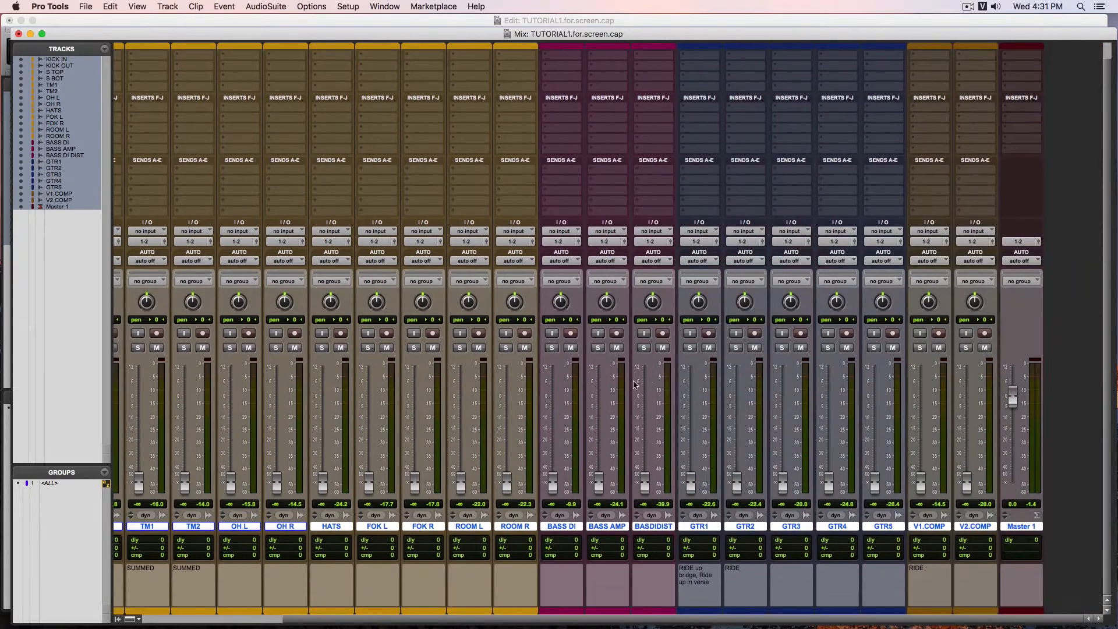
pyautogui.hscroll(-5, 489, 374)
pyautogui.hscroll(5, 545, 385)
pyautogui.scroll(3, 568, 395)
pyautogui.hscroll(-5, 378, 226)
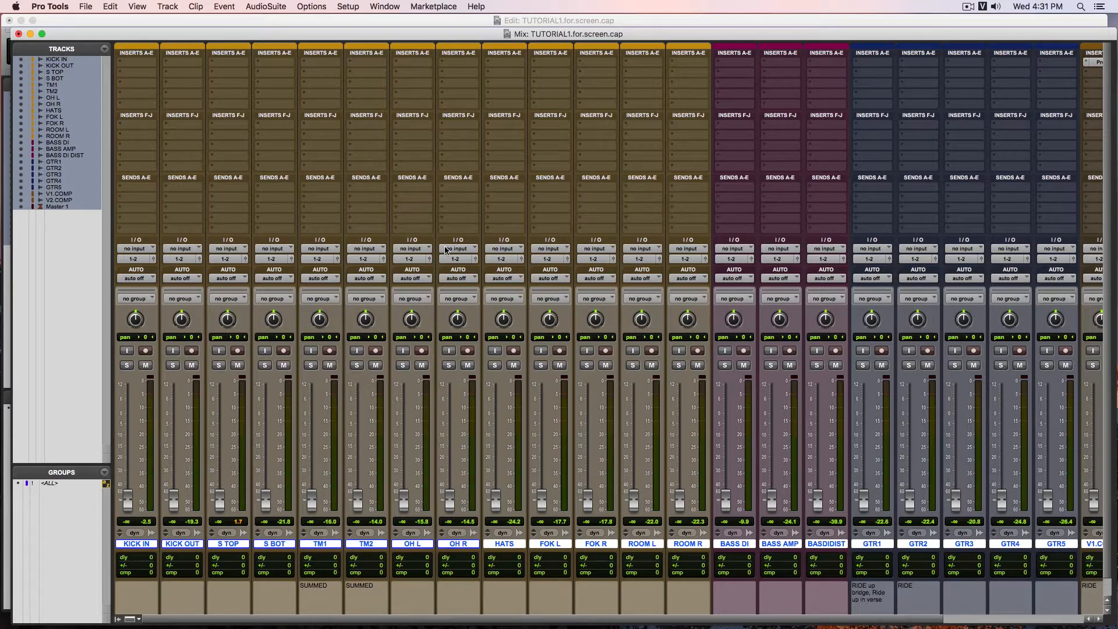
pyautogui.hscroll(5, 537, 265)
pyautogui.hscroll(-5, 601, 282)
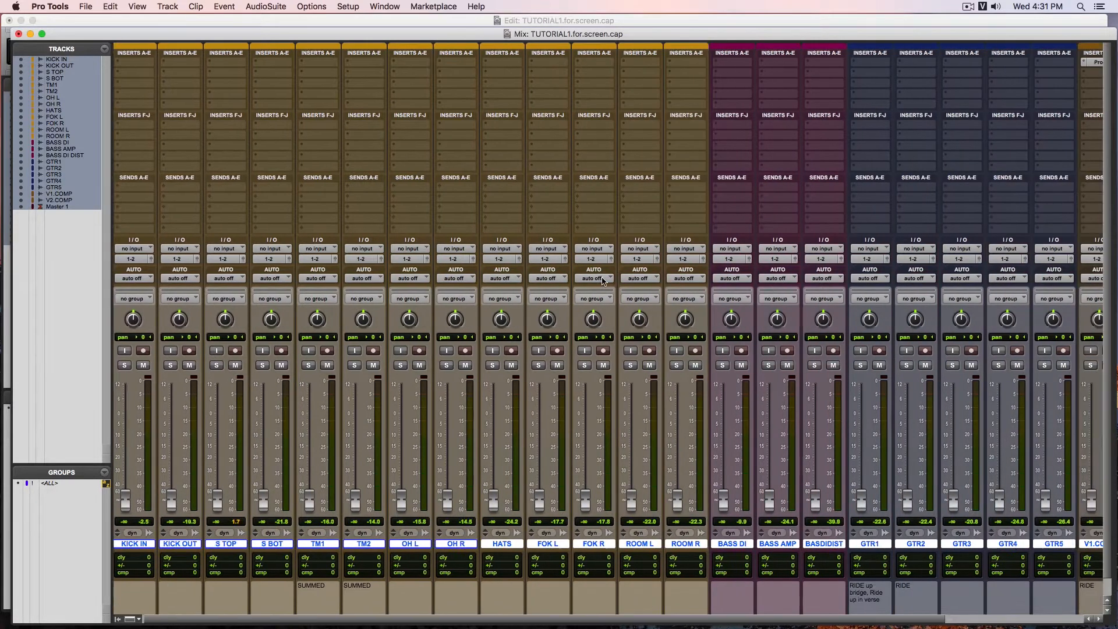
pyautogui.hscroll(5, 603, 282)
pyautogui.hscroll(-5, 669, 306)
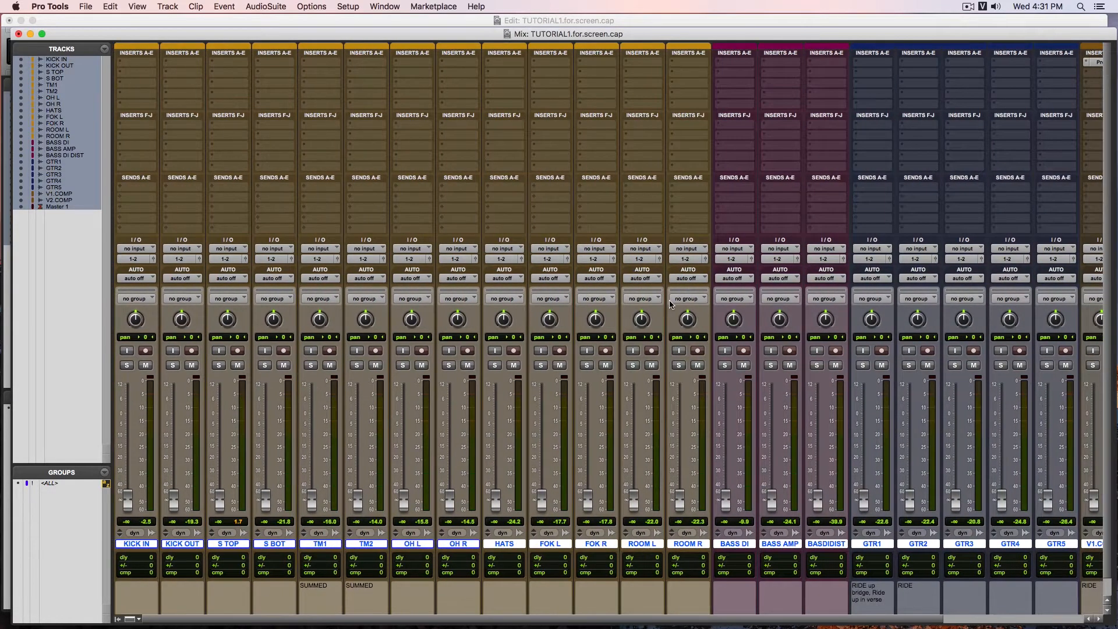
pyautogui.hscroll(3, 669, 304)
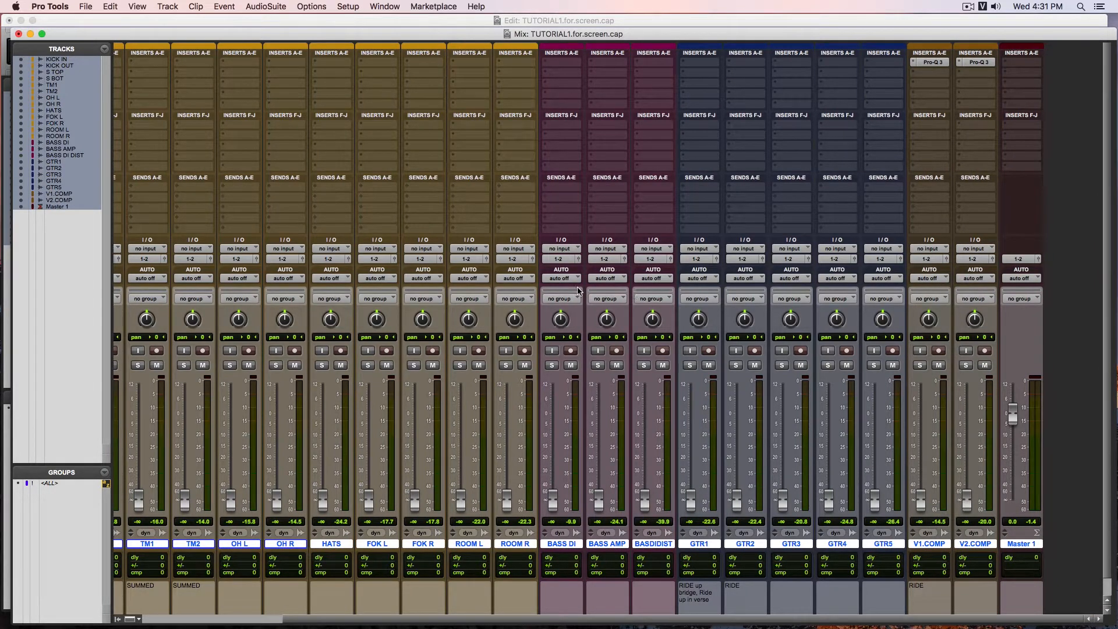
pyautogui.hscroll(-4, 475, 259)
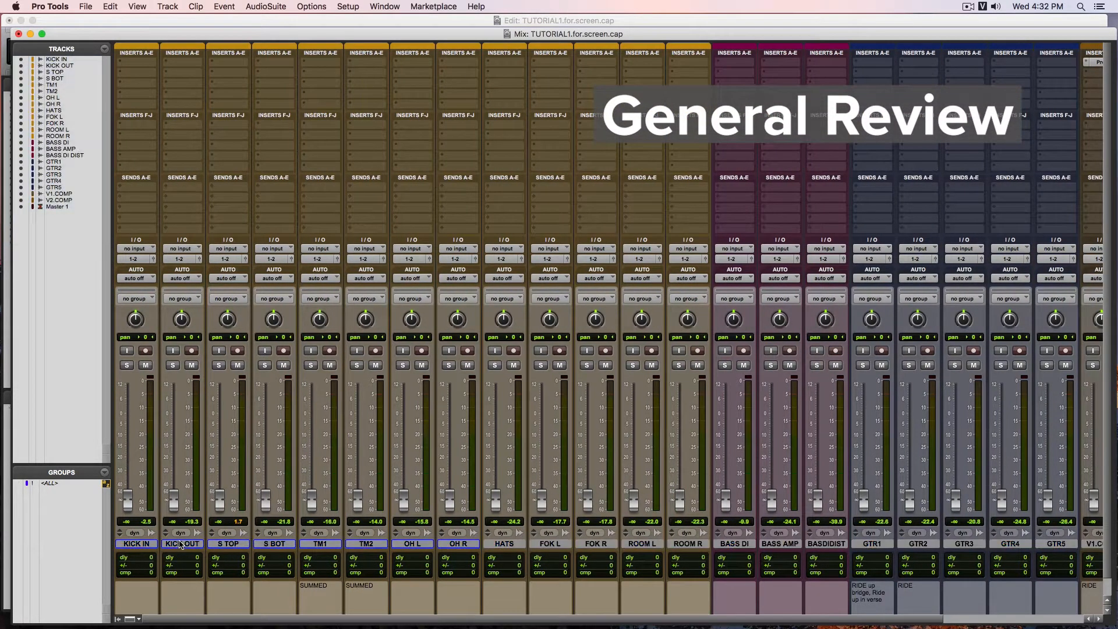
# Reset the faders of the kick, snare, tom and overhead tracks, KICK IN through OH R, to 0.0 dB.
pyautogui.keyDown('alt'); pyautogui.click(130, 502); pyautogui.keyUp('alt')
pyautogui.keyDown('alt'); pyautogui.click(175, 501); pyautogui.keyUp('alt')
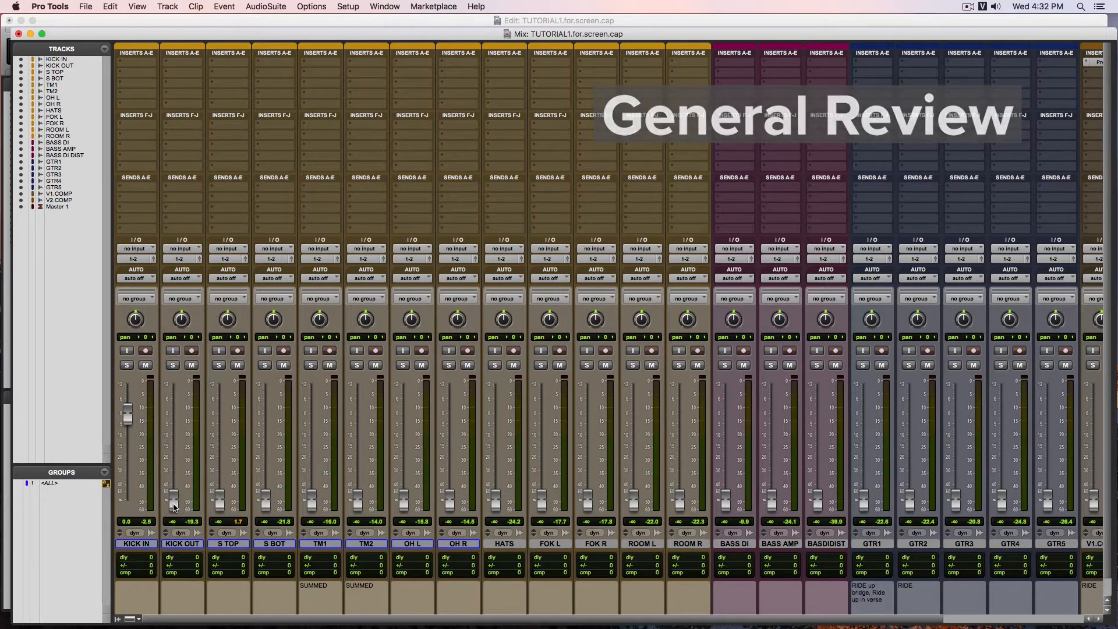
pyautogui.keyDown('alt'); pyautogui.click(220, 499); pyautogui.keyUp('alt')
pyautogui.keyDown('alt'); pyautogui.click(267, 499); pyautogui.keyUp('alt')
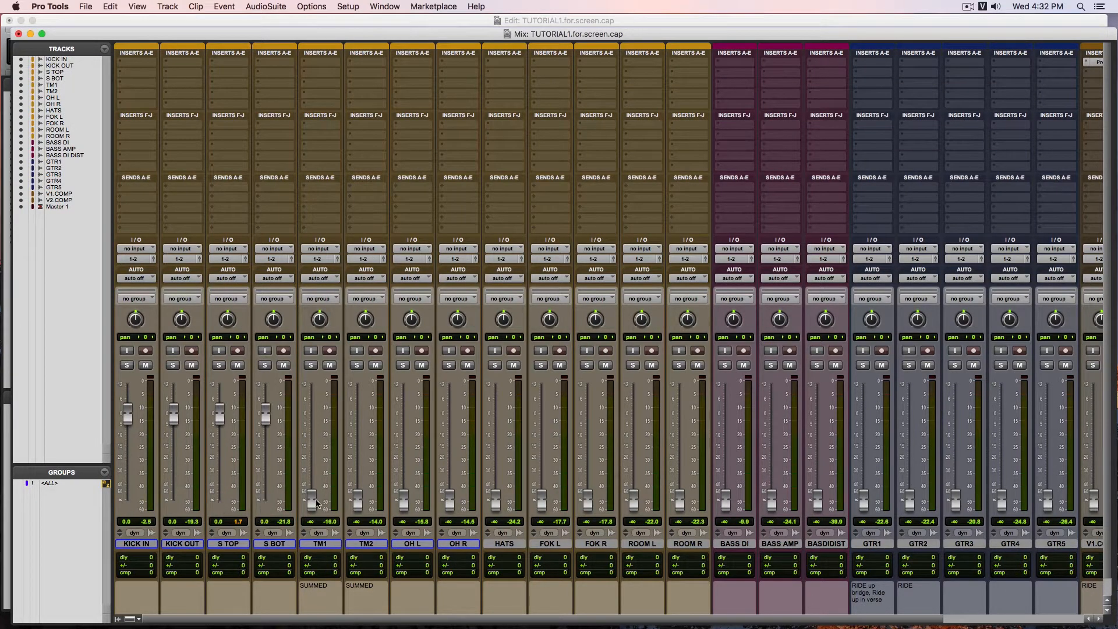
pyautogui.keyDown('alt'); pyautogui.click(312, 499); pyautogui.keyUp('alt')
pyautogui.keyDown('alt'); pyautogui.click(358, 501); pyautogui.keyUp('alt')
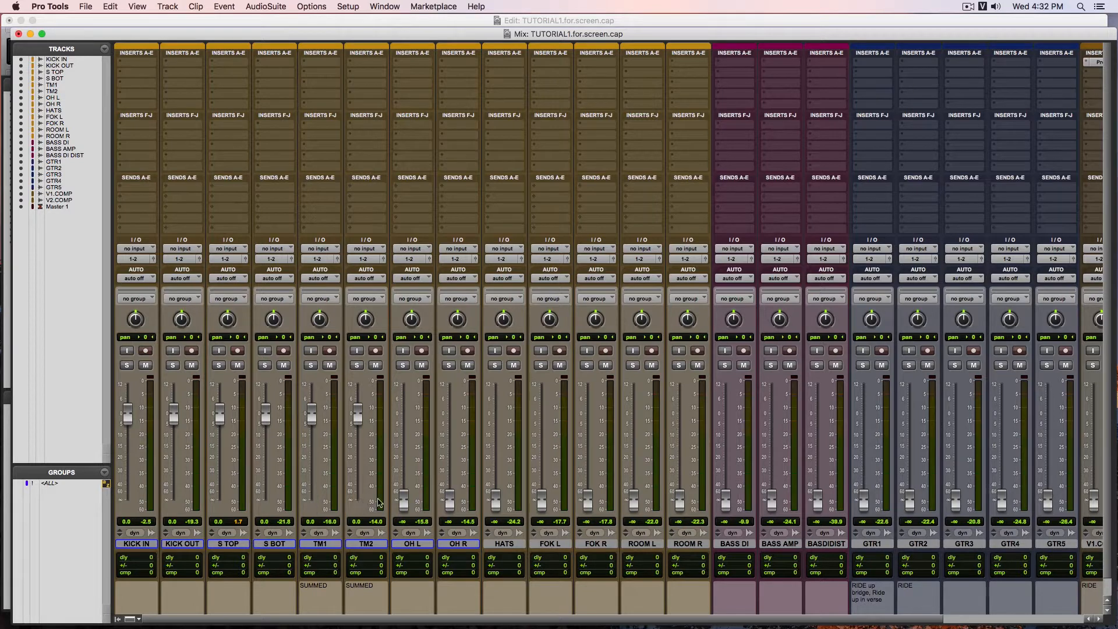
pyautogui.keyDown('alt'); pyautogui.click(406, 500); pyautogui.keyUp('alt')
pyautogui.keyDown('alt'); pyautogui.click(452, 502); pyautogui.keyUp('alt')
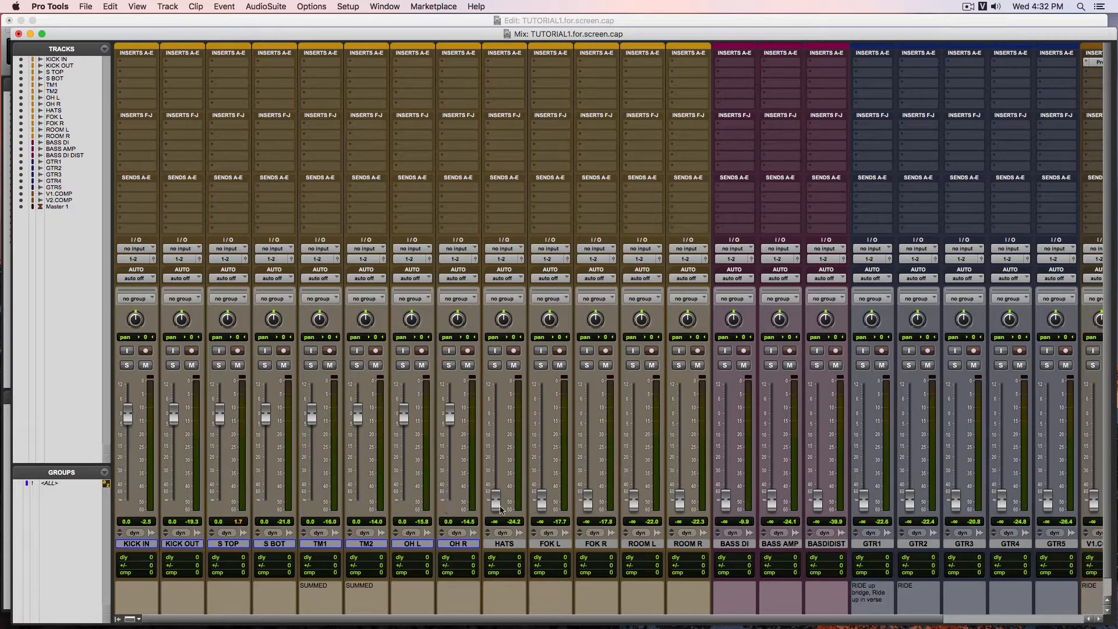
# Reset the HATS, FOK L, FOK R, ROOM L and ROOM R faders to 0.0 dB.
pyautogui.keyDown('alt'); pyautogui.click(496, 500); pyautogui.keyUp('alt')
pyautogui.keyDown('alt'); pyautogui.click(542, 500); pyautogui.keyUp('alt')
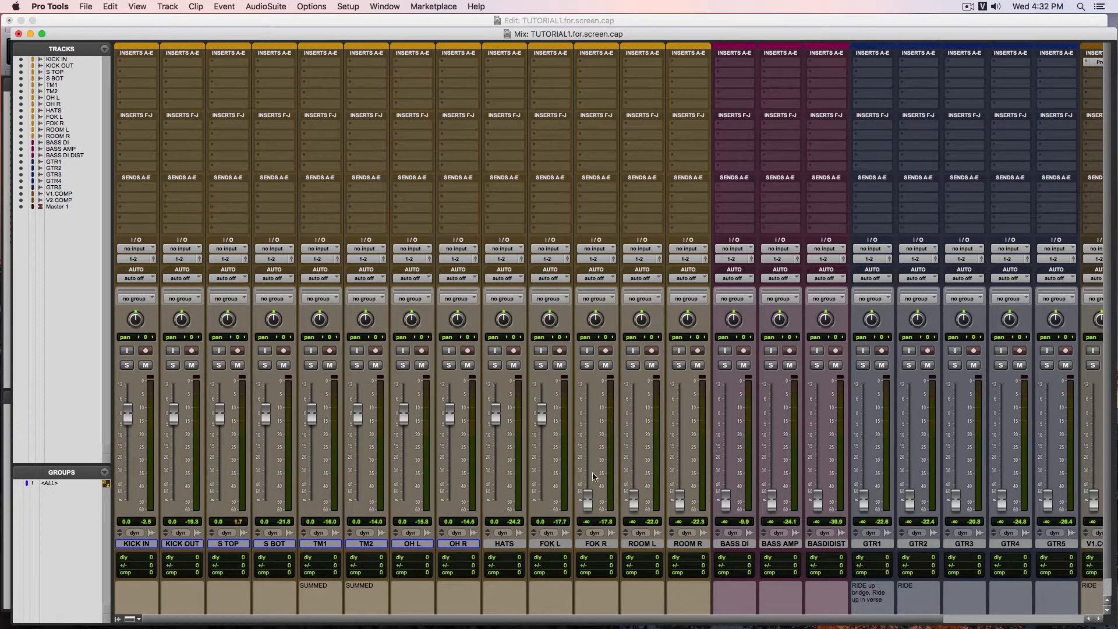
pyautogui.keyDown('alt'); pyautogui.click(588, 501); pyautogui.keyUp('alt')
pyautogui.keyDown('alt'); pyautogui.click(632, 501); pyautogui.keyUp('alt')
pyautogui.keyDown('alt'); pyautogui.click(679, 501); pyautogui.keyUp('alt')
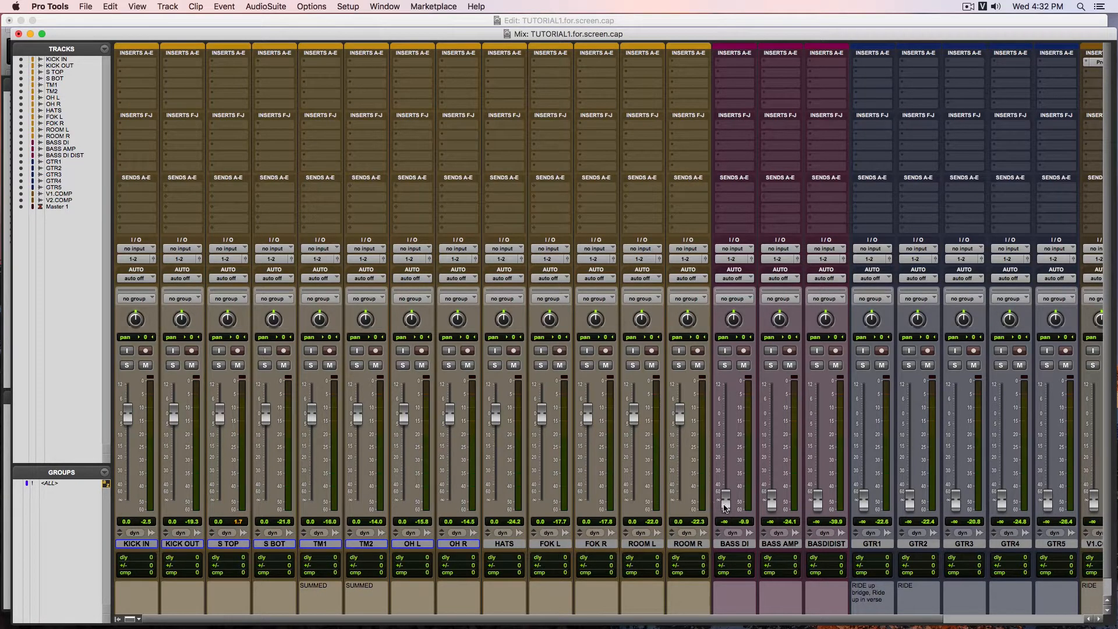
# Reset the faders of the three bass tracks, BASS DI, BASS AMP and BASS DI DIST, to 0.0 dB.
pyautogui.keyDown('alt'); pyautogui.click(726, 500); pyautogui.keyUp('alt')
pyautogui.keyDown('alt'); pyautogui.click(772, 499); pyautogui.keyUp('alt')
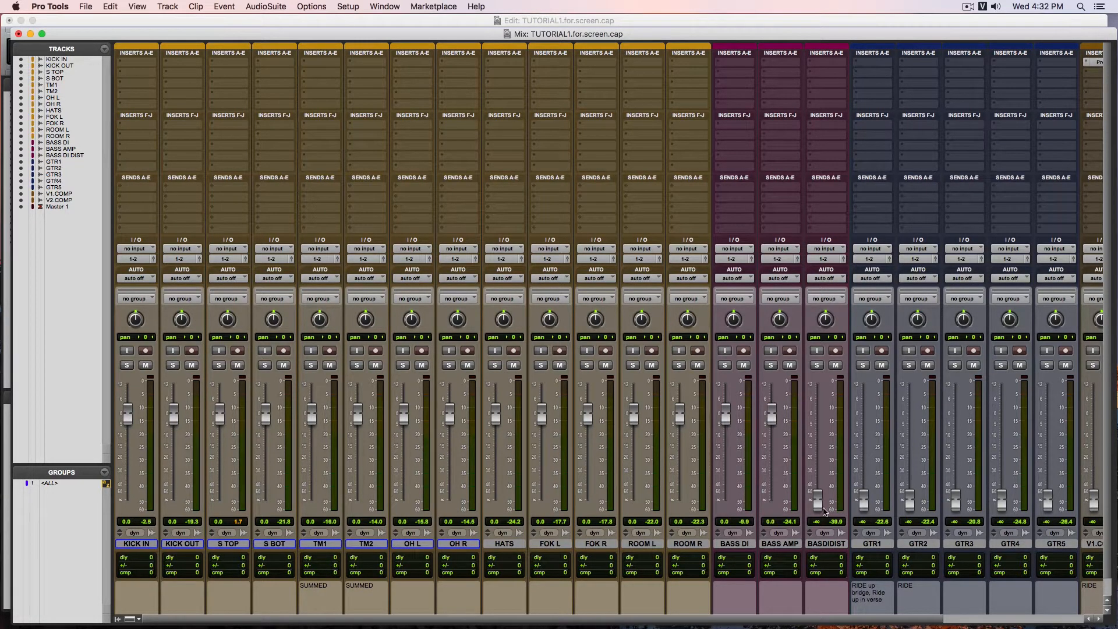
pyautogui.keyDown('alt'); pyautogui.click(818, 499); pyautogui.keyUp('alt')
# Check the full name of the third bass track in its naming dialog and close it without changes.
pyautogui.hscroll(1, 834, 527)
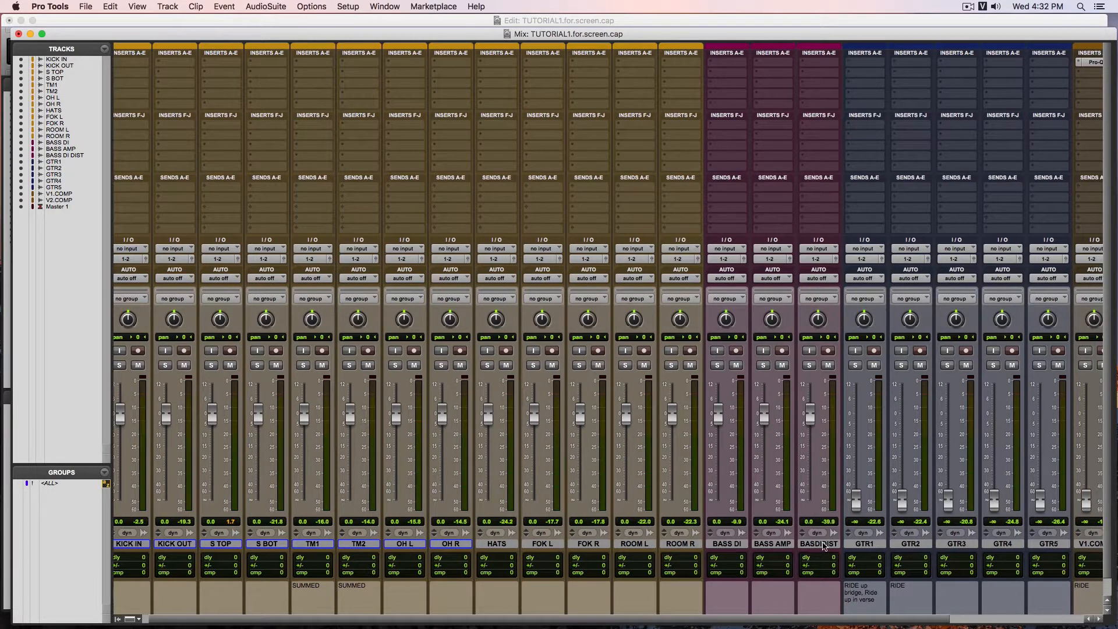
pyautogui.doubleClick(822, 544)
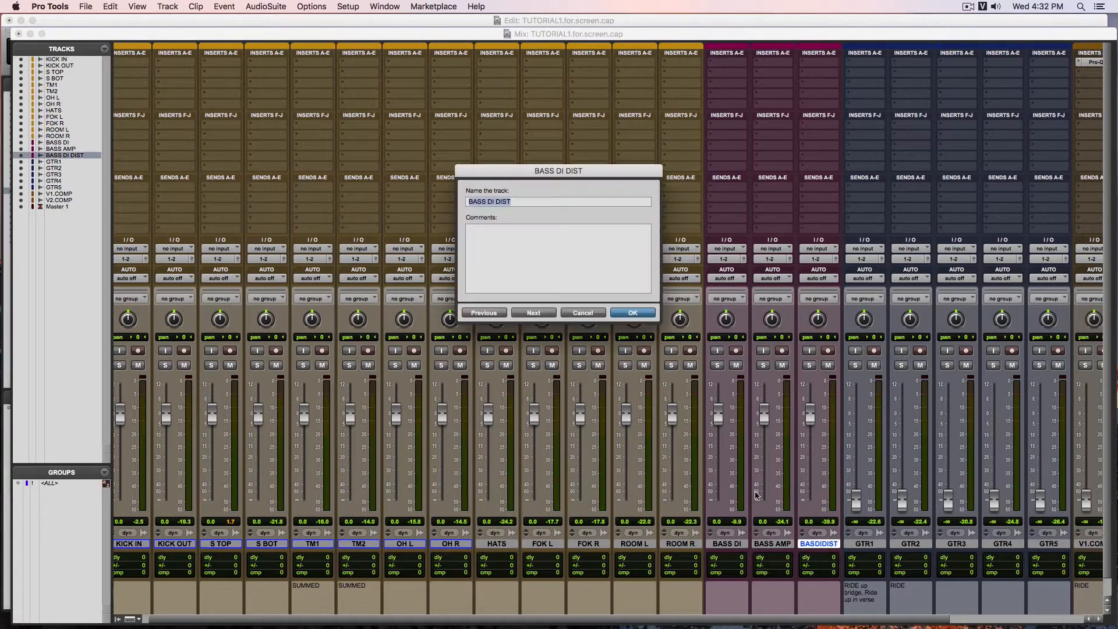
pyautogui.click(591, 313)
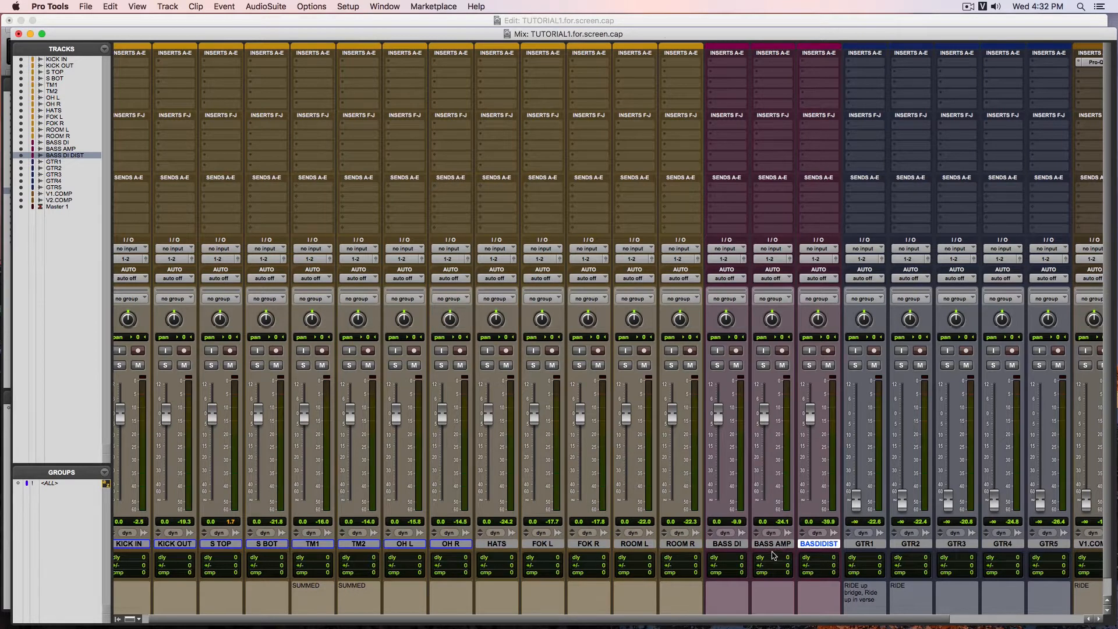
# Reset the faders of the five guitar tracks, GTR1 through GTR5, to 0.0 dB.
pyautogui.hscroll(3, 775, 553)
pyautogui.hscroll(1, 772, 560)
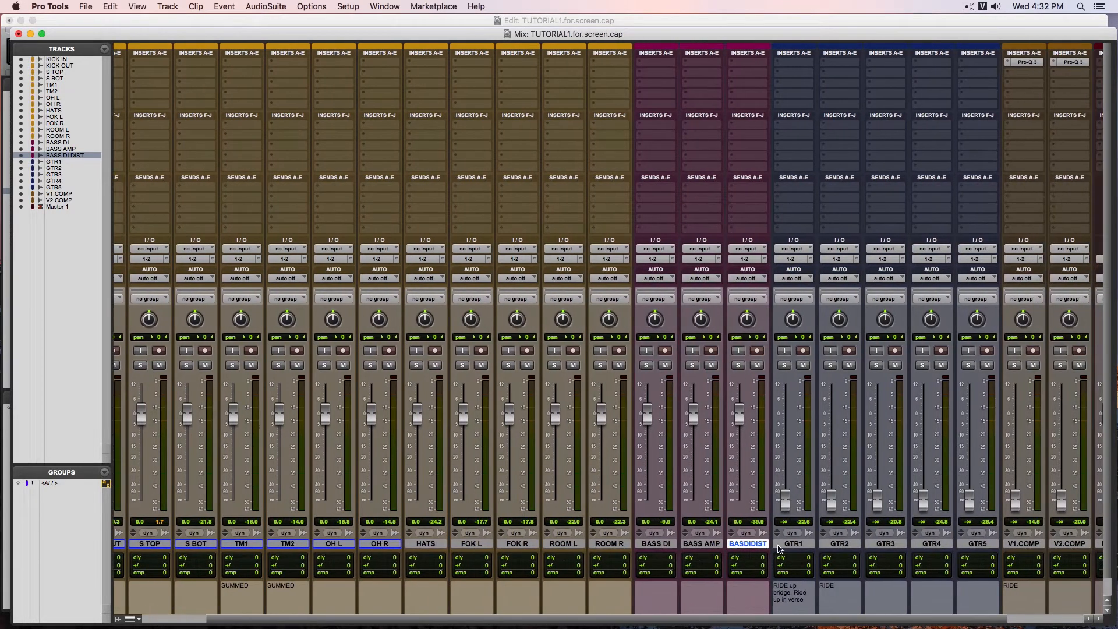
pyautogui.click(794, 544)
pyautogui.keyDown('alt'); pyautogui.click(787, 506); pyautogui.keyUp('alt')
pyautogui.keyDown('alt'); pyautogui.click(830, 511); pyautogui.keyUp('alt')
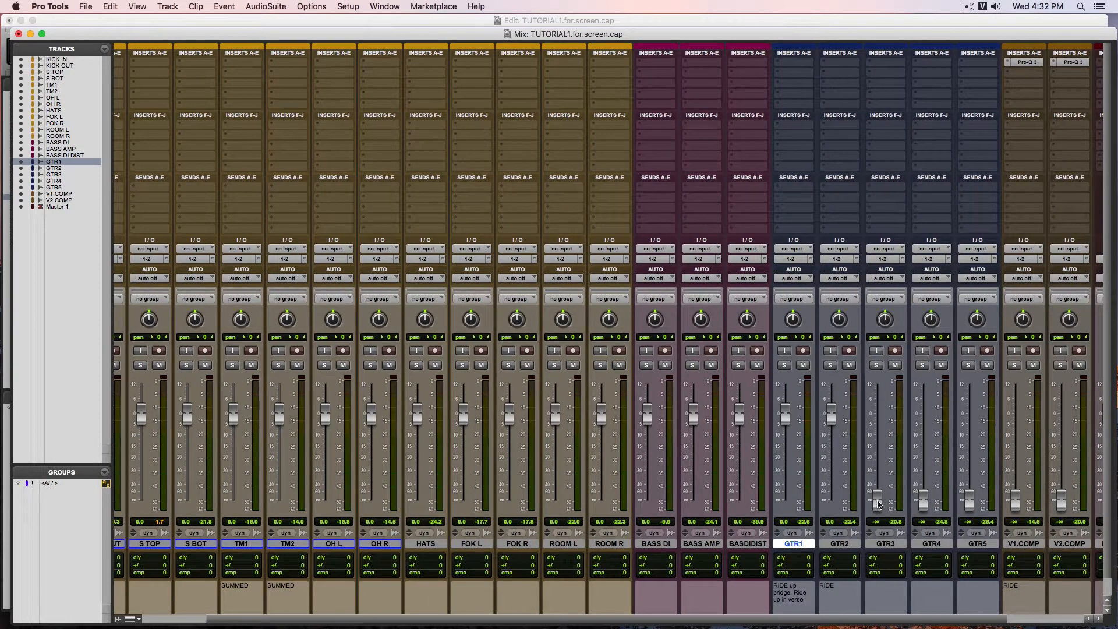
pyautogui.keyDown('alt'); pyautogui.click(878, 503); pyautogui.keyUp('alt')
pyautogui.keyDown('alt'); pyautogui.click(925, 502); pyautogui.keyUp('alt')
pyautogui.keyDown('alt'); pyautogui.click(970, 502); pyautogui.keyUp('alt')
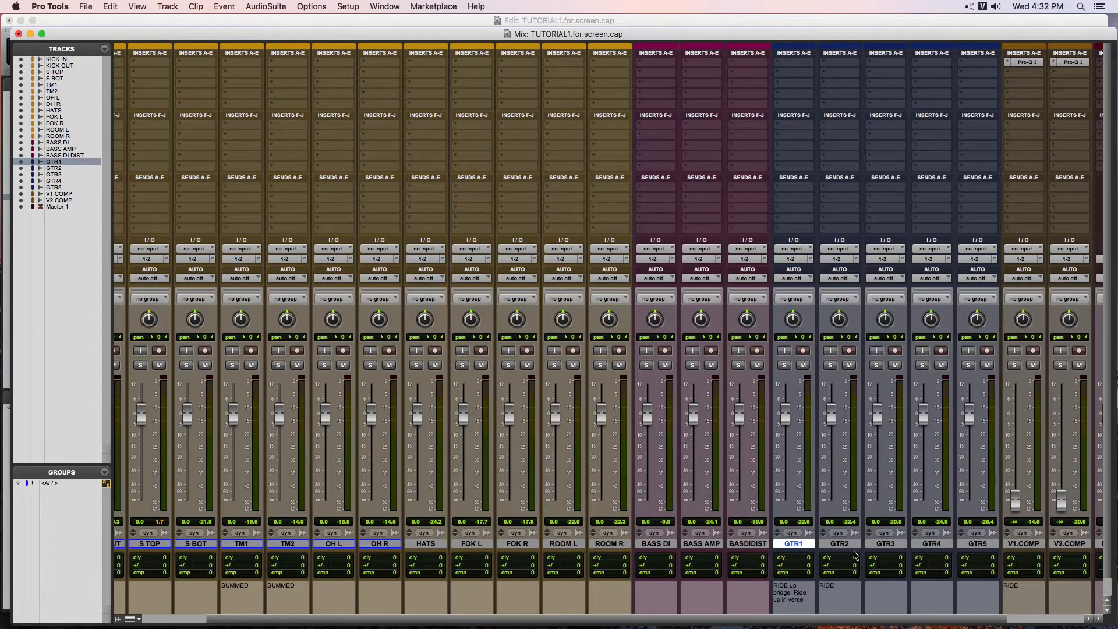
# Reset the faders of the two vocal tracks, V1.COMP and V2.COMP, to 0.0 dB.
pyautogui.hscroll(-3, 818, 543)
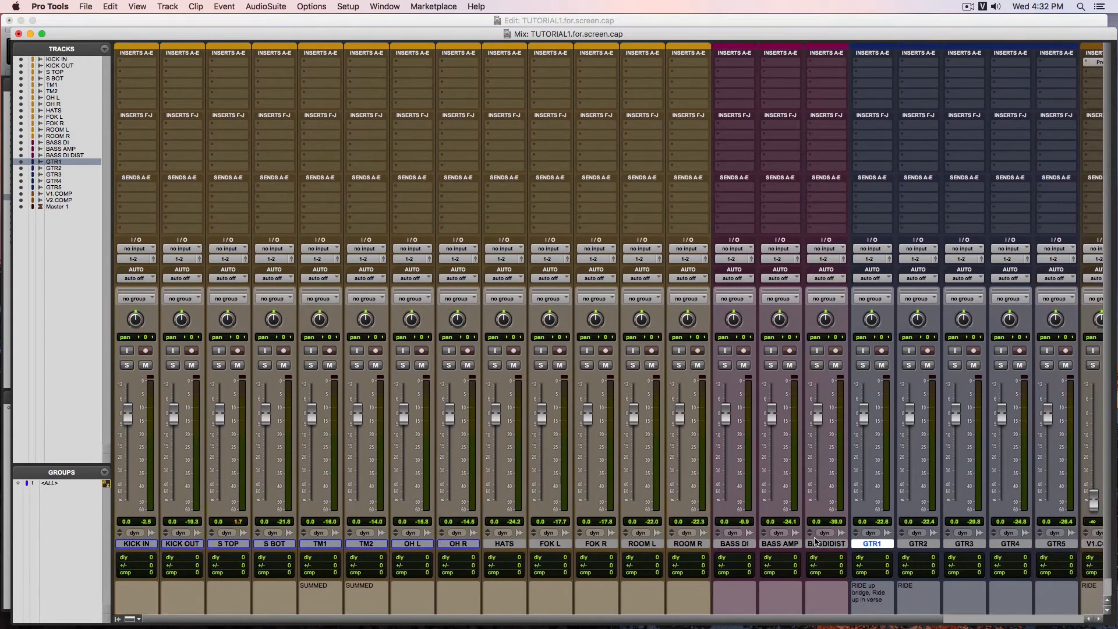
pyautogui.hscroll(6, 809, 545)
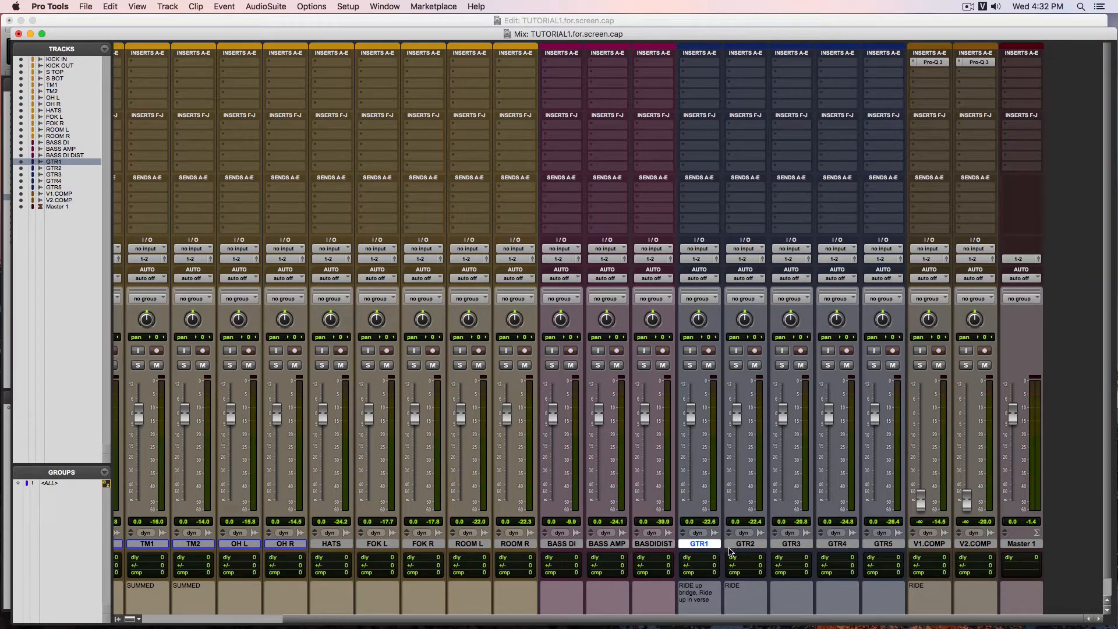
pyautogui.keyDown('alt'); pyautogui.click(920, 501); pyautogui.keyUp('alt')
pyautogui.keyDown('alt'); pyautogui.click(965, 501); pyautogui.keyUp('alt')
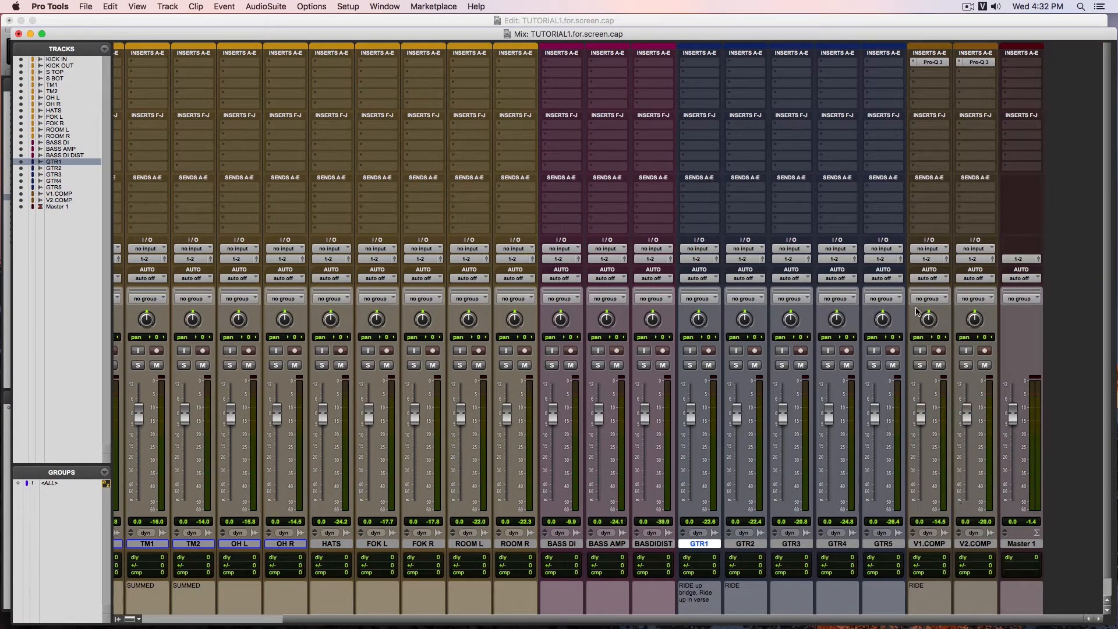
# Switch to the Edit window and examine the clips of all tracks along the song's timeline.
pyautogui.press('super+equal')
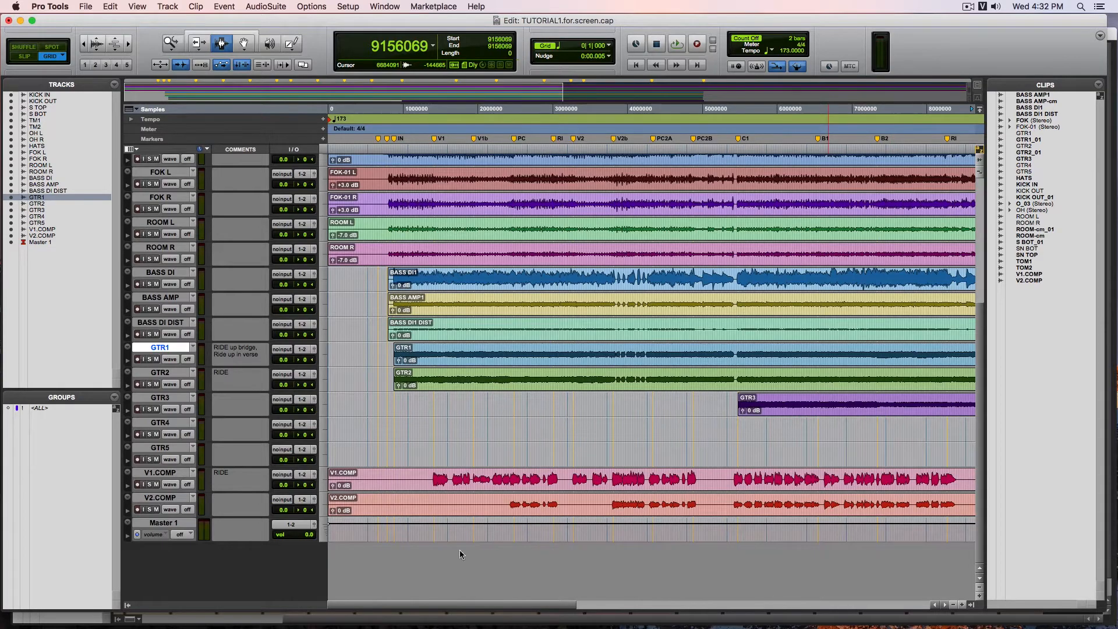
pyautogui.scroll(5, 640, 531)
pyautogui.hscroll(3, 640, 531)
pyautogui.scroll(-8, 640, 530)
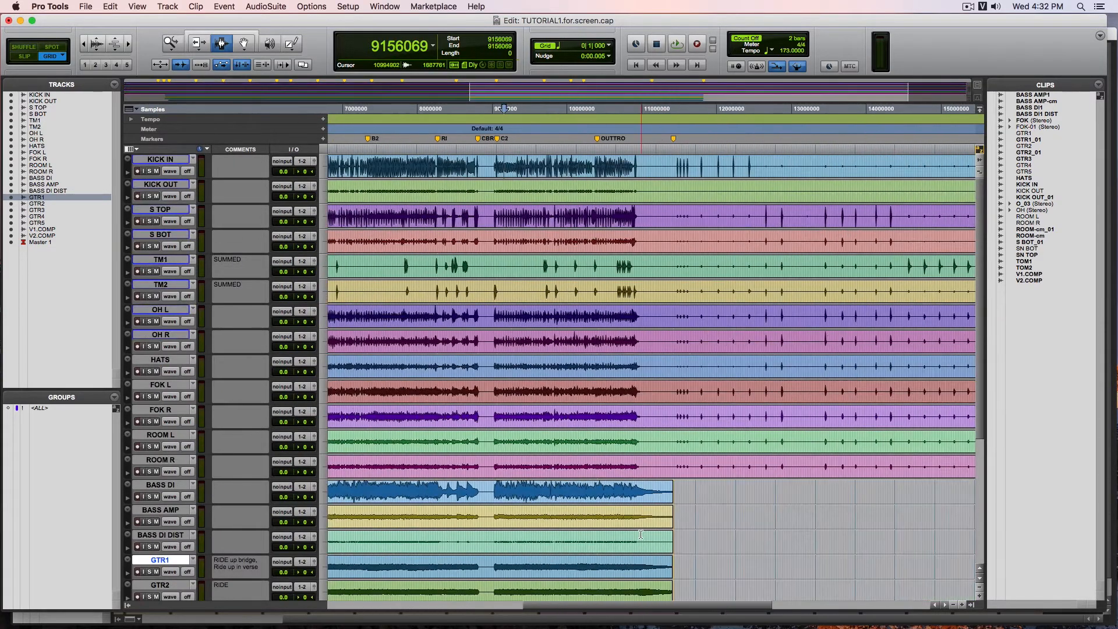
pyautogui.hscroll(-3, 677, 547)
pyautogui.hscroll(8, 680, 546)
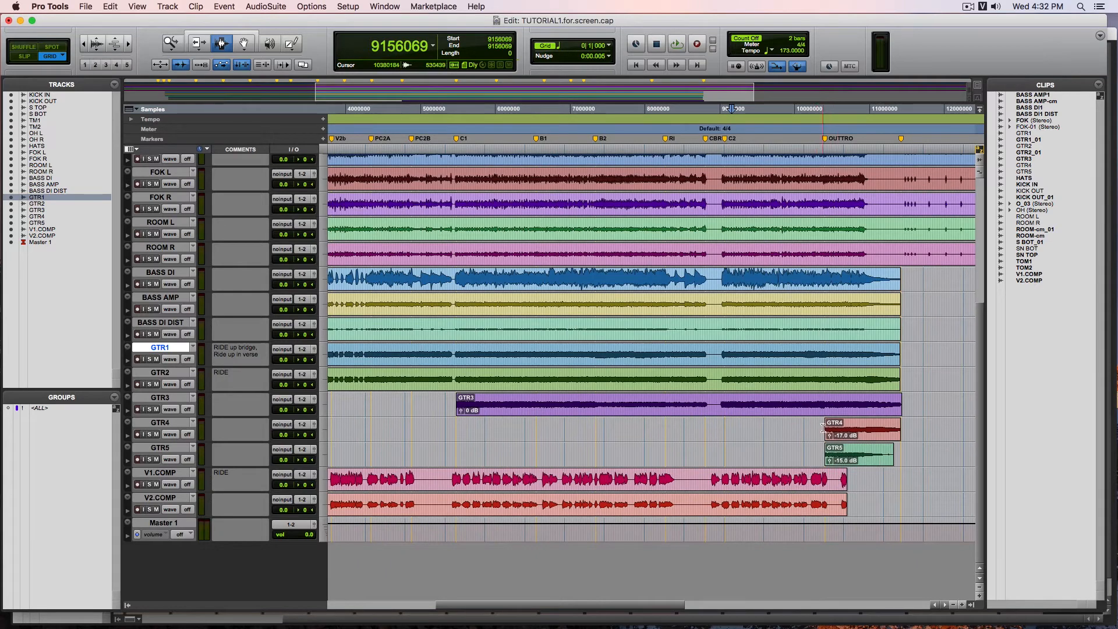
# Highlight the GTR4 and GTR5 clips in the outro, then place the cursor on GTR3 ahead of its clip.
pyautogui.moveTo(928, 431); pyautogui.dragTo(796, 448)
pyautogui.click(718, 429)
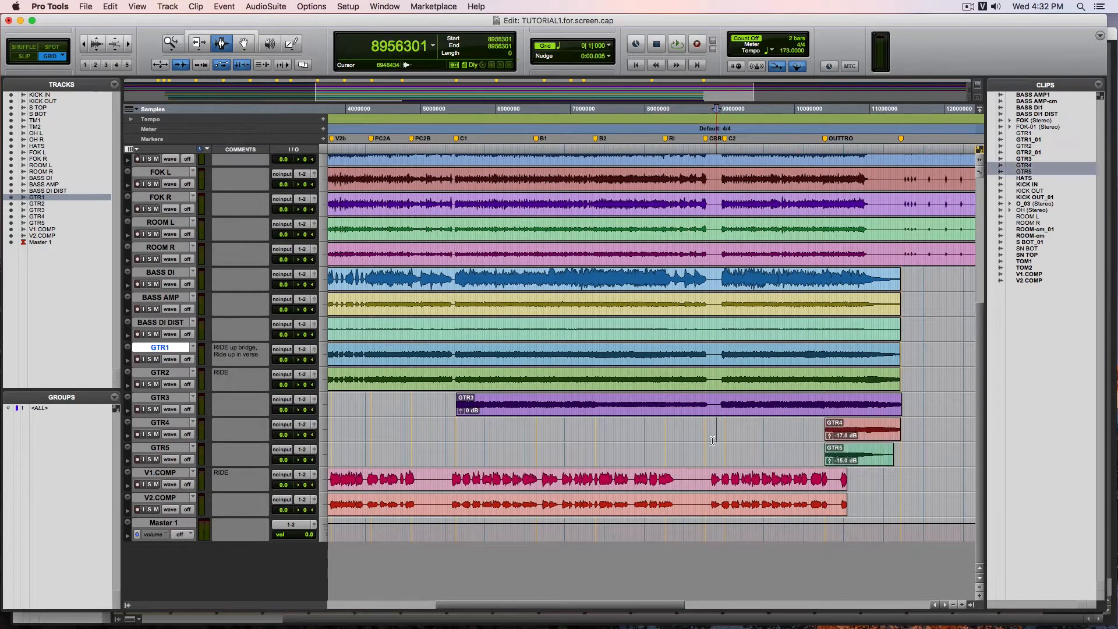
pyautogui.click(426, 407)
# Highlight the vocal passages on V1.COMP and V2.COMP from just before marker V1 to just past marker RI.
pyautogui.scroll(8, 440, 421)
pyautogui.scroll(-5, 440, 420)
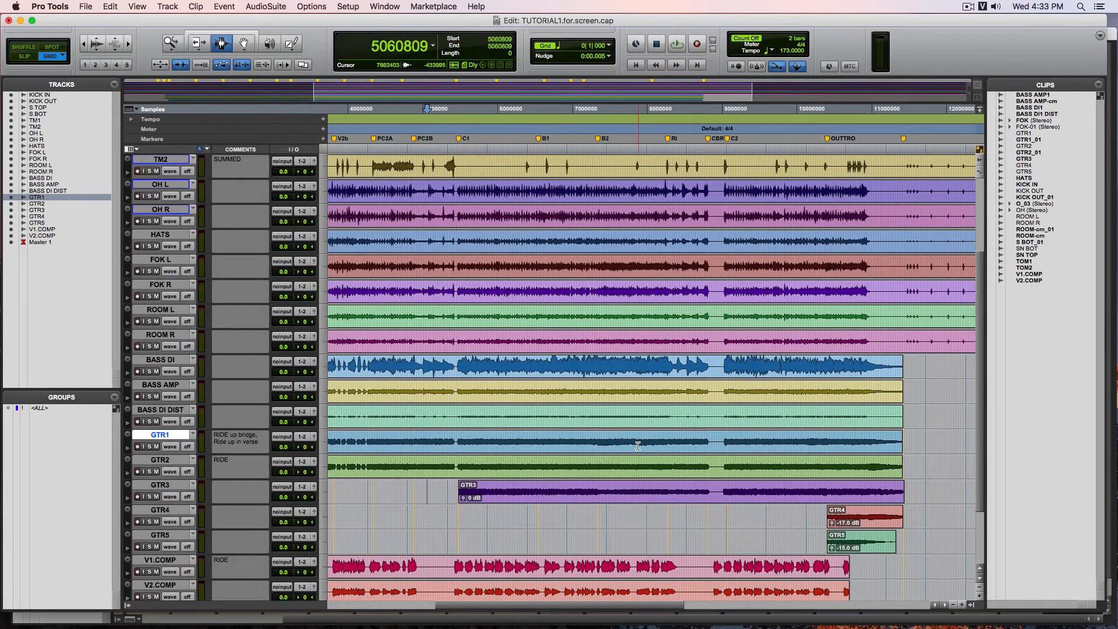
pyautogui.hscroll(-8, 571, 449)
pyautogui.scroll(-4, 506, 453)
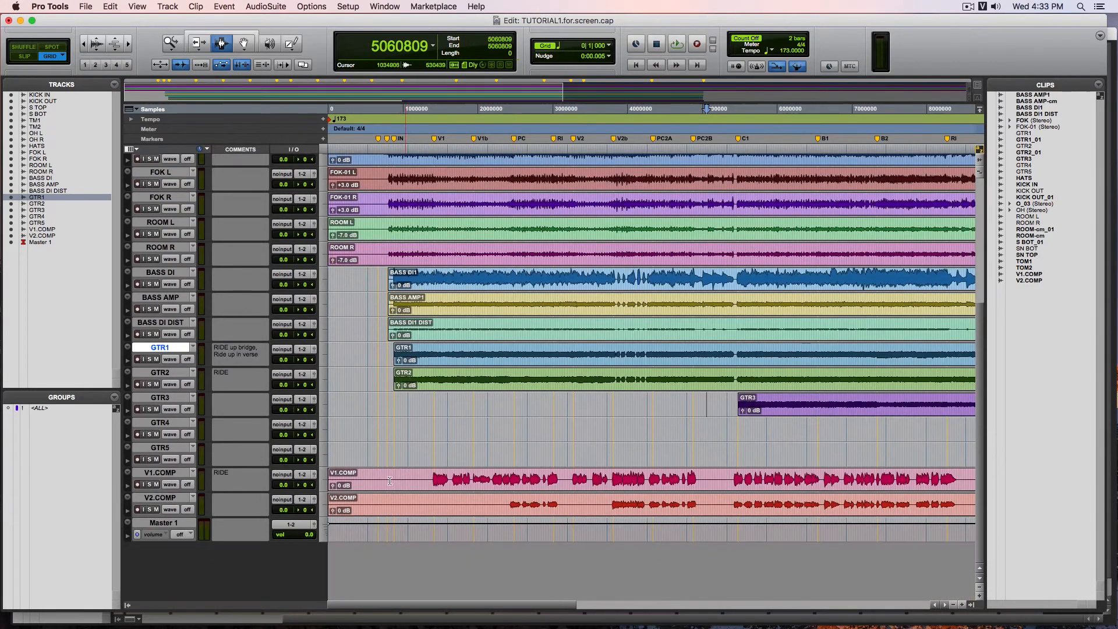
pyautogui.click(426, 479)
pyautogui.moveTo(426, 479); pyautogui.dragTo(966, 507)
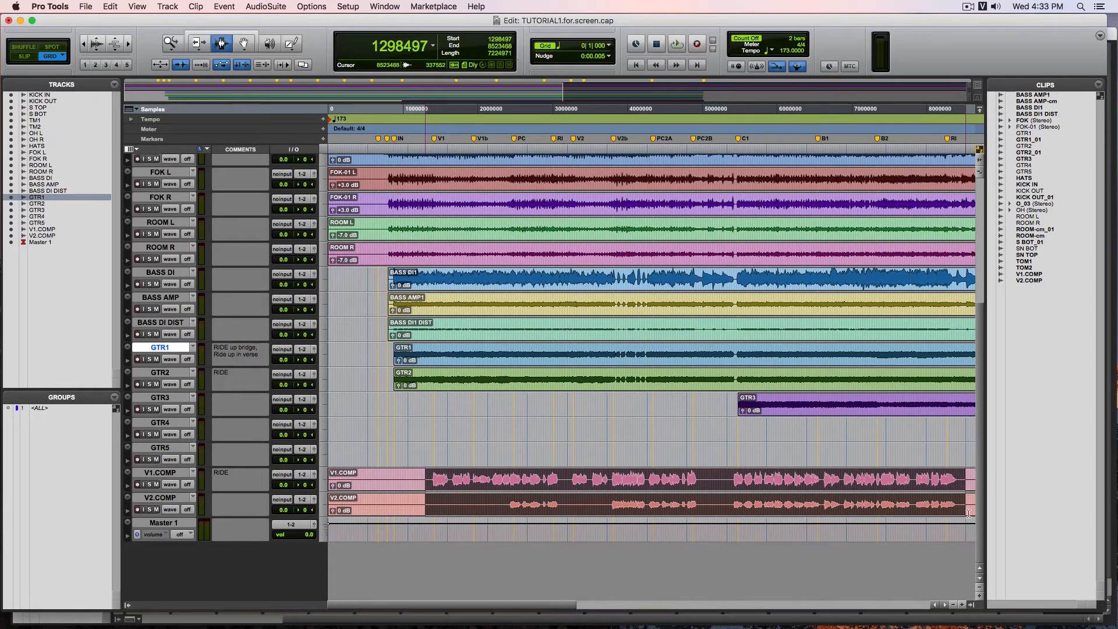
pyautogui.scroll(4, 385, 510)
pyautogui.scroll(-4, 385, 509)
pyautogui.moveTo(427, 478); pyautogui.dragTo(964, 505)
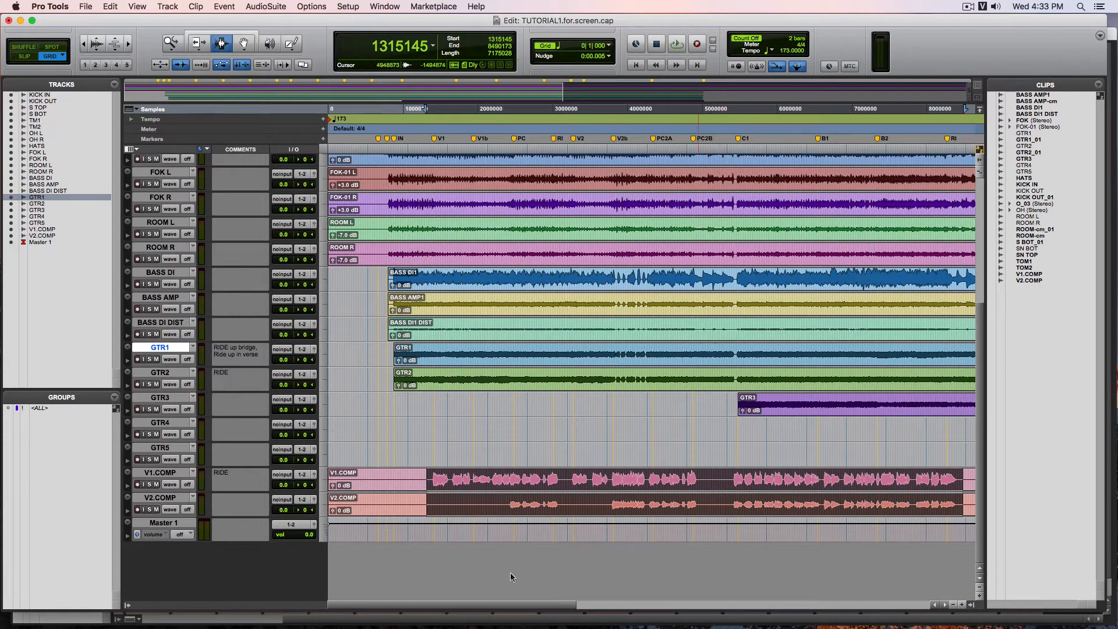
# Review the track list in the Edit window and the reset faders in the Mix window.
pyautogui.scroll(5, 415, 518)
pyautogui.scroll(-5, 415, 518)
pyautogui.scroll(5, 415, 518)
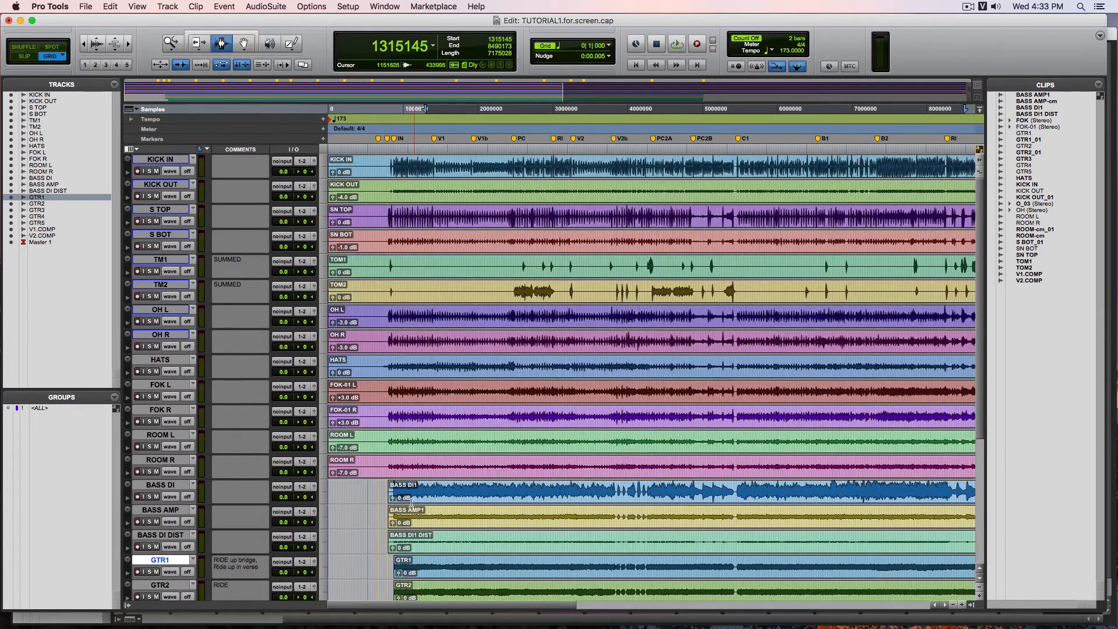
pyautogui.press('super+equal')
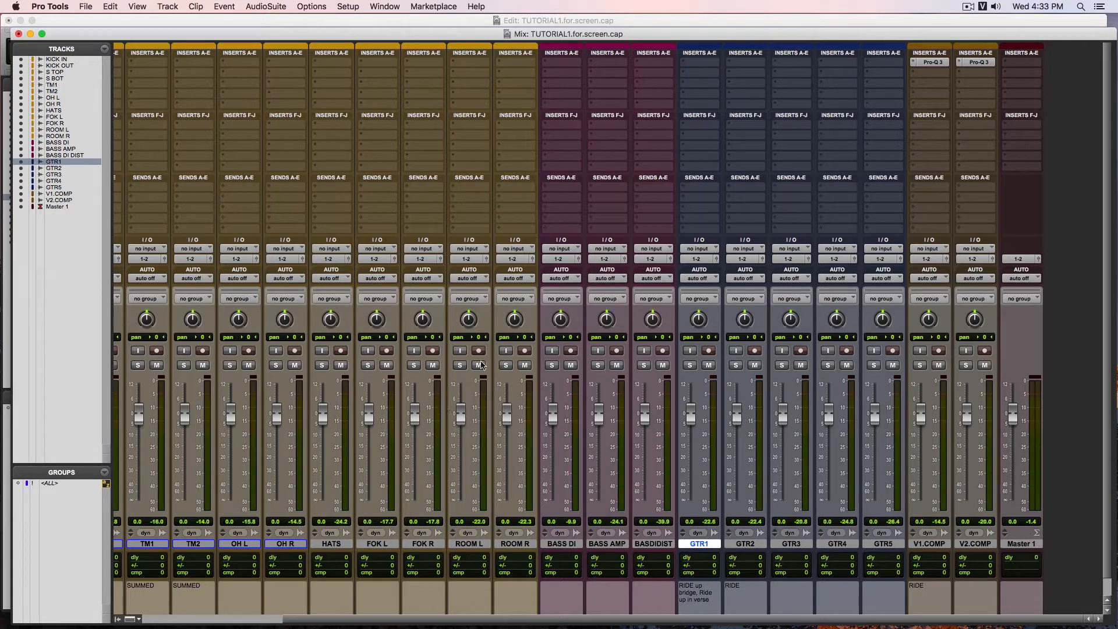
pyautogui.hscroll(-4, 727, 315)
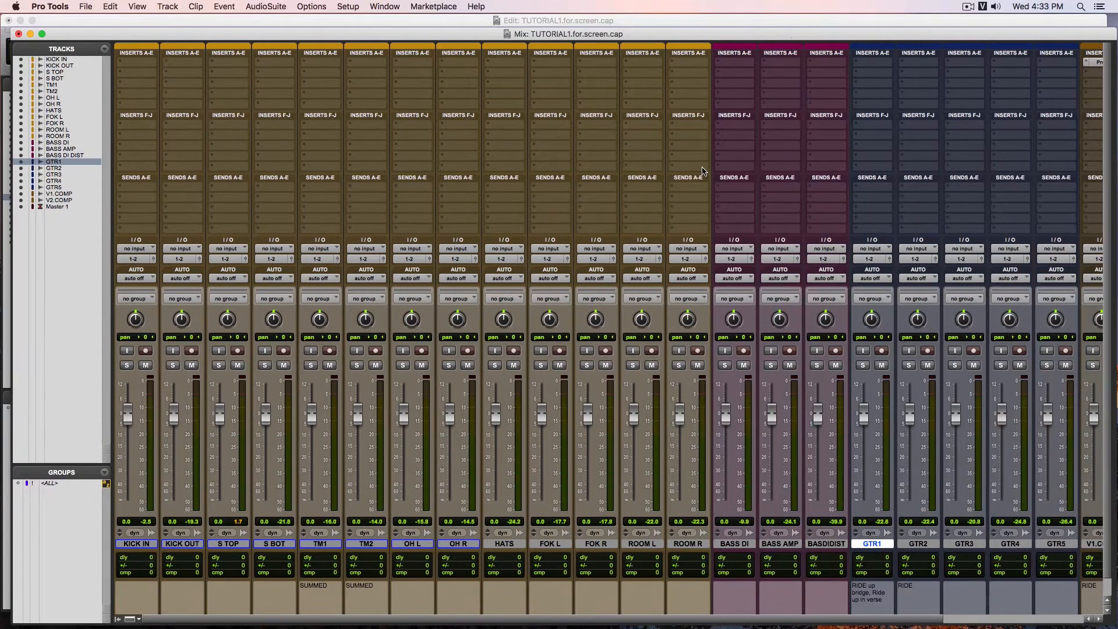
# Return to the Edit window, play the session from shortly before the intro and zoom in on the timeline.
pyautogui.press('super+equal')
pyautogui.press('space')
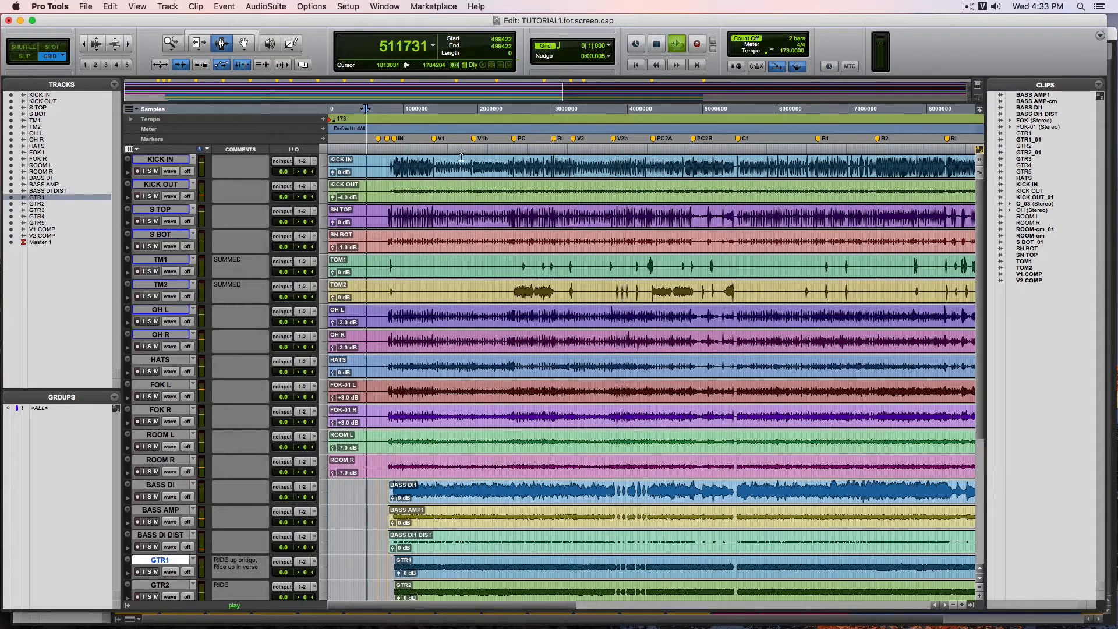
pyautogui.click(128, 45)
pyautogui.click(129, 45)
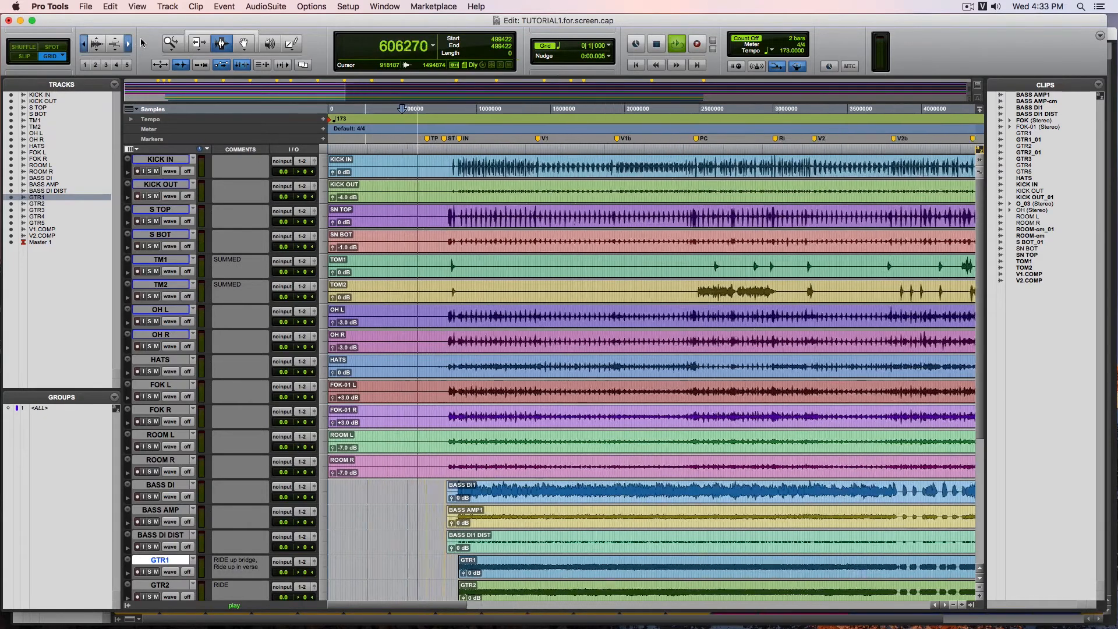
# Zoom the timeline in further around the START and IN markers while the session plays.
pyautogui.click(128, 44)
pyautogui.click(129, 44)
pyautogui.scroll(2, 175, 42)
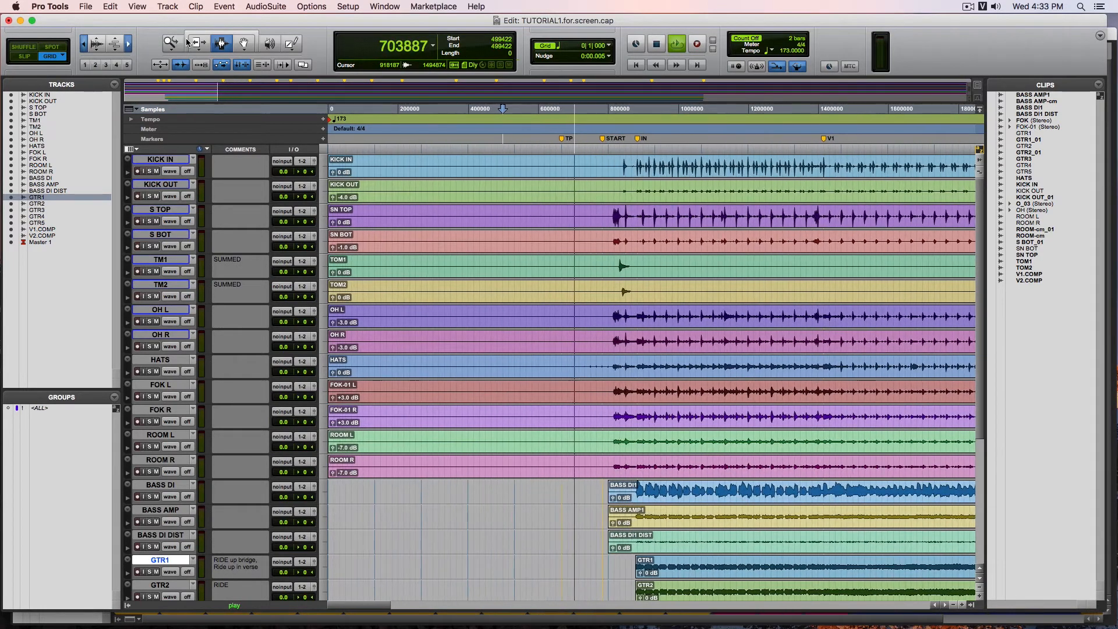
pyautogui.scroll(-4, 184, 49)
pyautogui.scroll(4, 191, 53)
pyautogui.moveTo(190, 54)
pyautogui.mouseDown()
pyautogui.moveTo(169, 50)
pyautogui.moveTo(195, 53)
pyautogui.mouseUp()
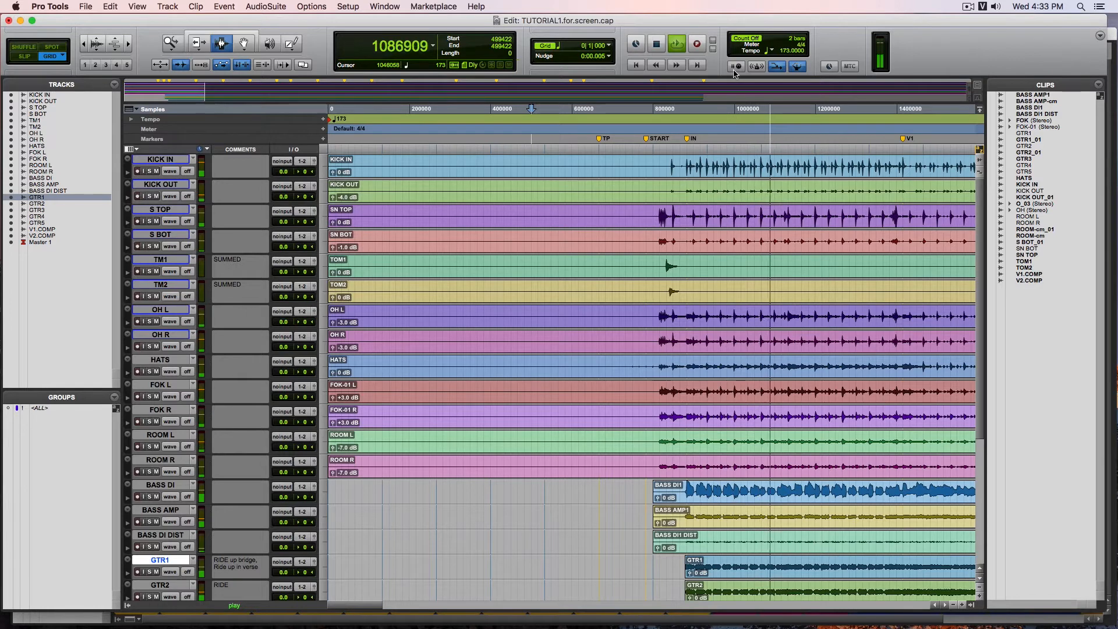
# Open the Mix window and pan OH, FOK and ROOM pairs to opposite sides, with HATS 100 left, FOK L 93 left and ROOM L 99 left.
pyautogui.click(1111, 39)
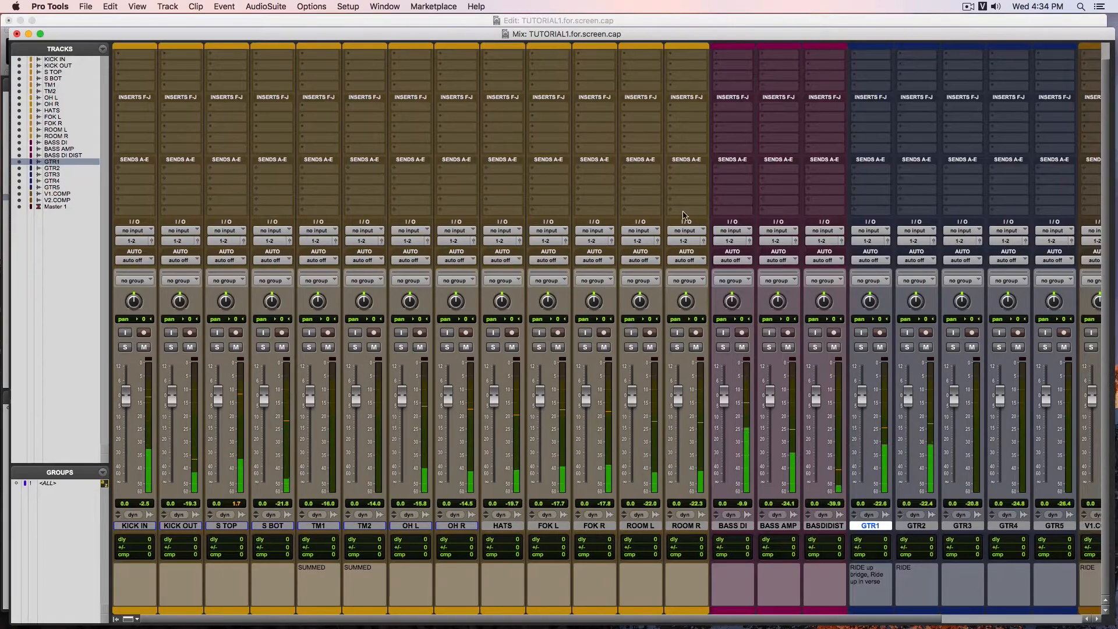
pyautogui.hscroll(5, 793, 251)
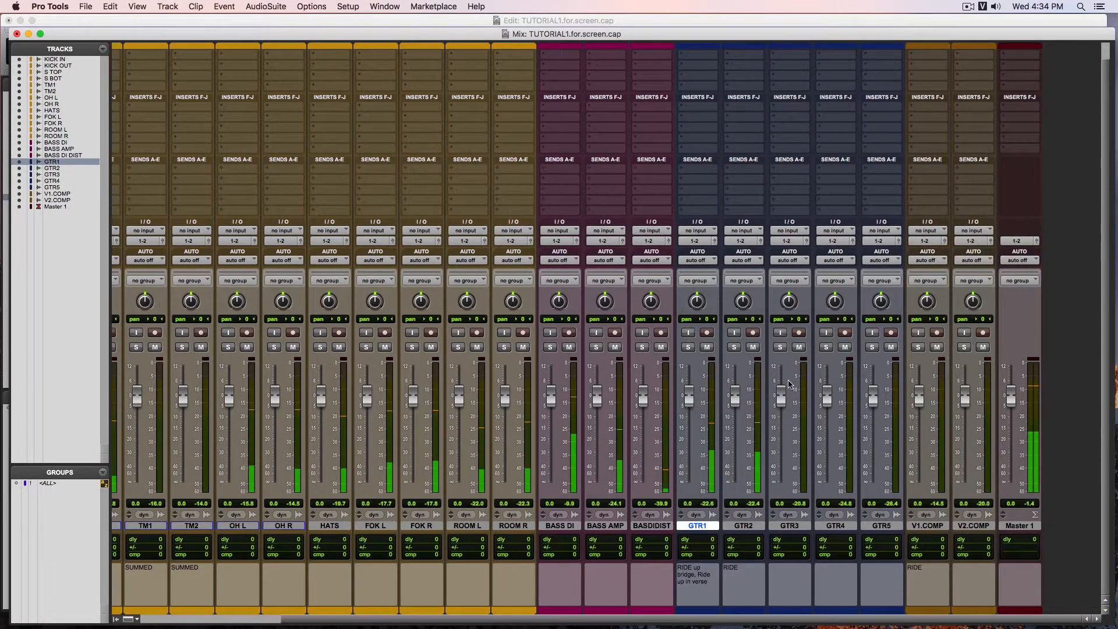
pyautogui.hscroll(-5, 594, 342)
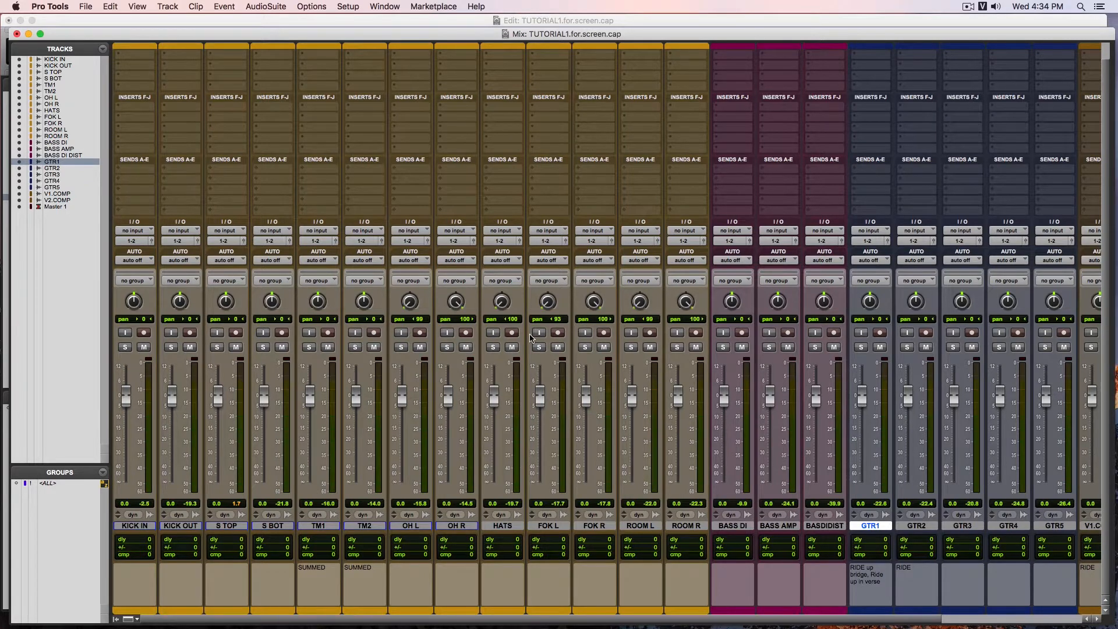
# Solo GTR1, play it from just before marker IN and pan it 100 left, then release its solo.
pyautogui.hscroll(3, 554, 339)
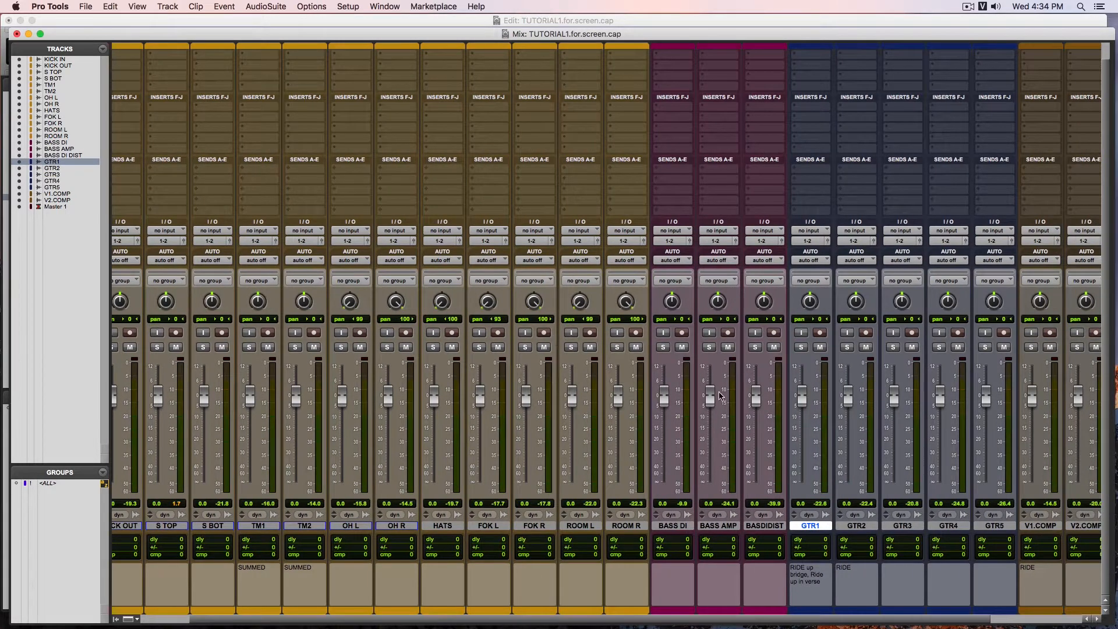
pyautogui.hscroll(5, 721, 396)
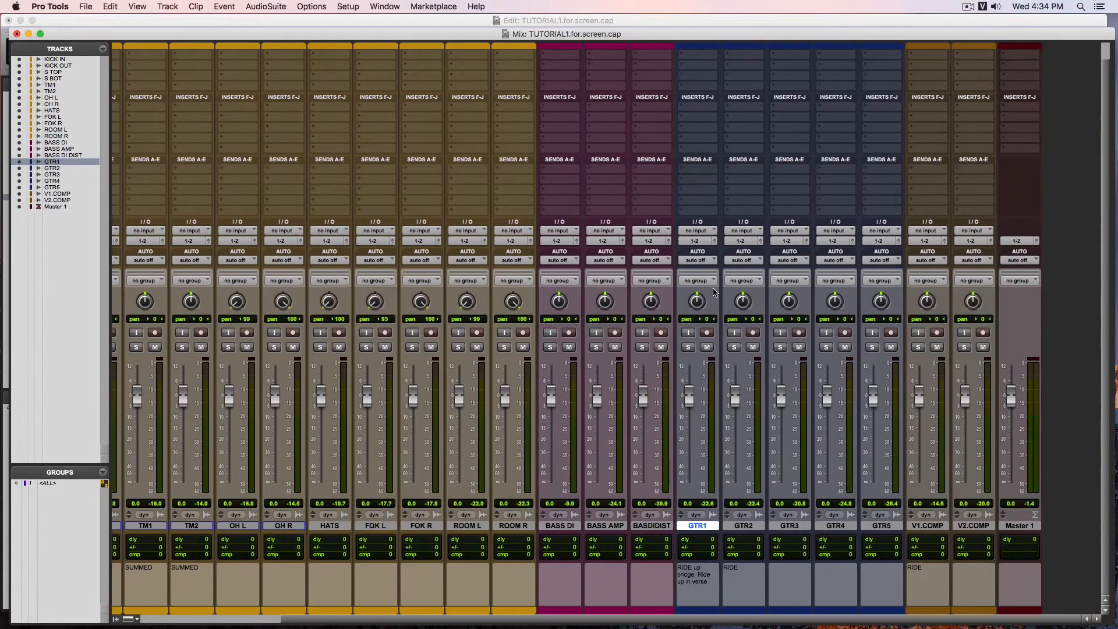
pyautogui.click(688, 347)
pyautogui.click(861, 19)
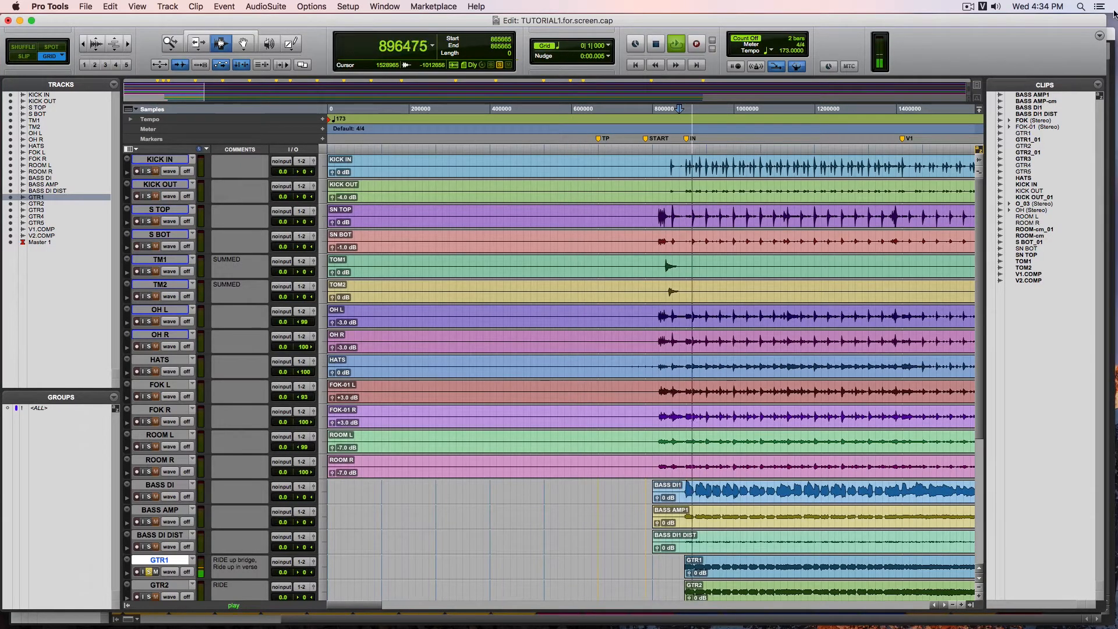
pyautogui.press('super+equal')
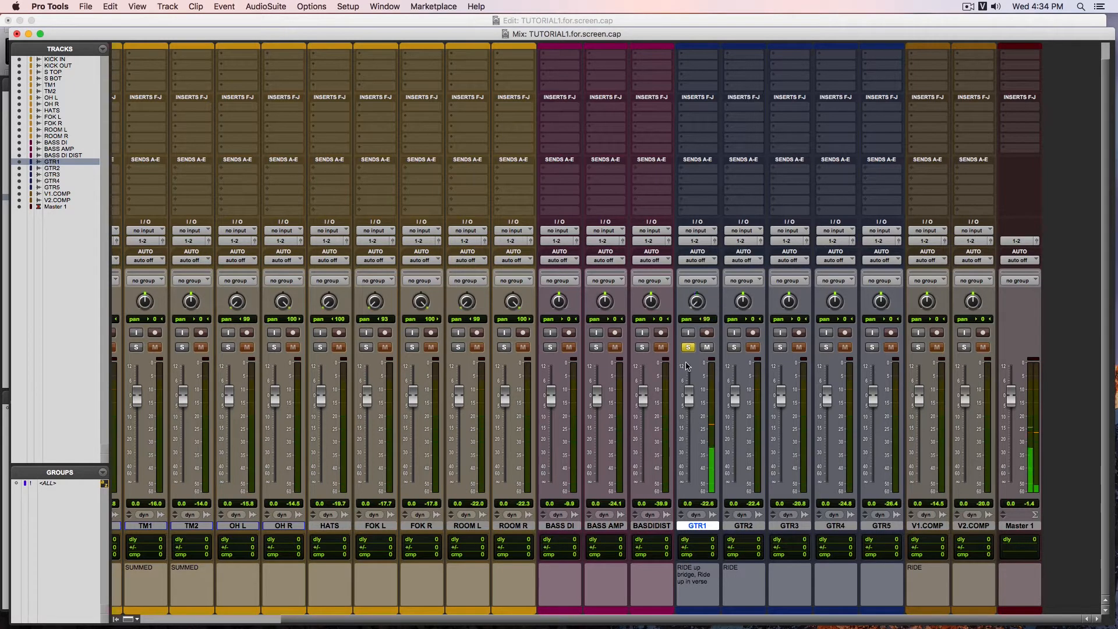
pyautogui.click(688, 347)
# Pan GTR2 99 right, soloing it briefly to check its position.
pyautogui.moveTo(698, 296); pyautogui.dragTo(750, 294)
pyautogui.click(734, 347)
pyautogui.click(734, 347)
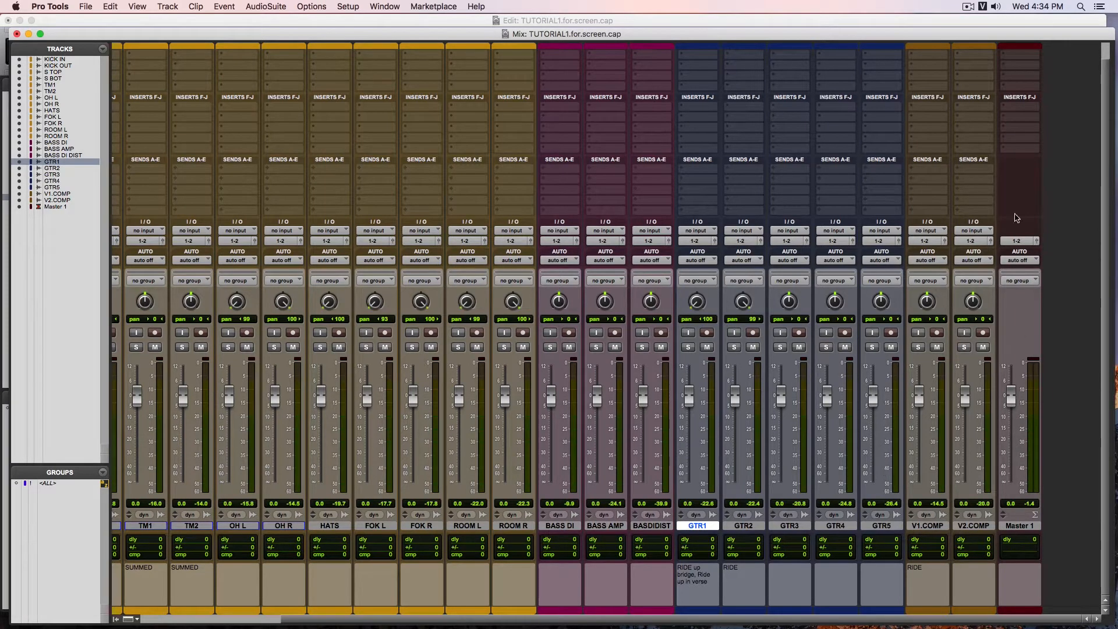
# Play the full session from just before marker IN and examine the meters of all channels and the master in the Mix window.
pyautogui.hscroll(-5, 829, 193)
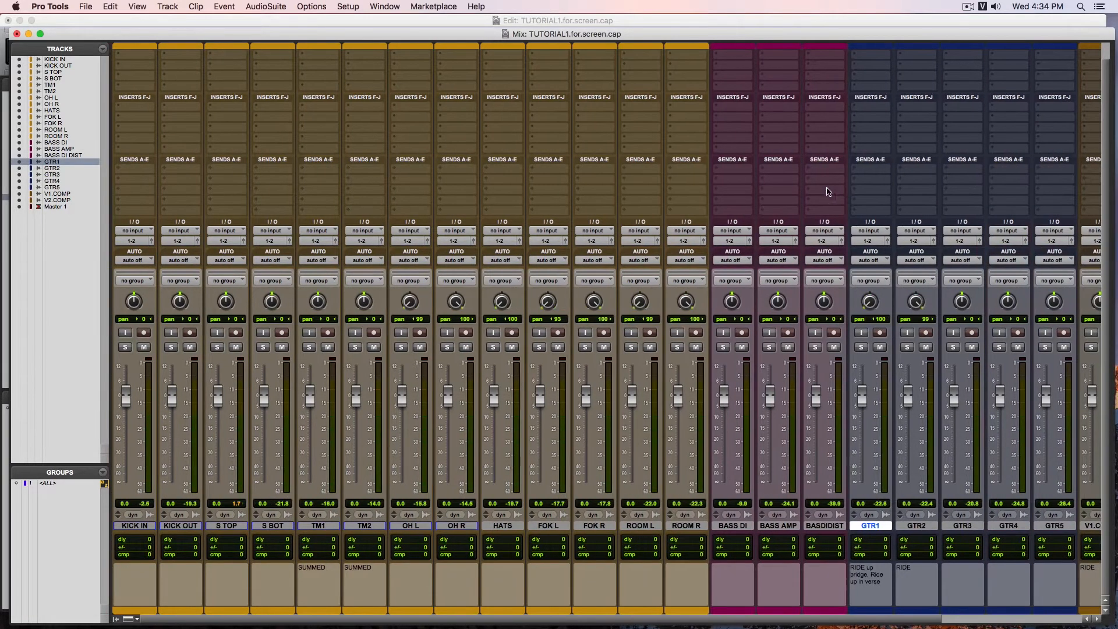
pyautogui.click(693, 21)
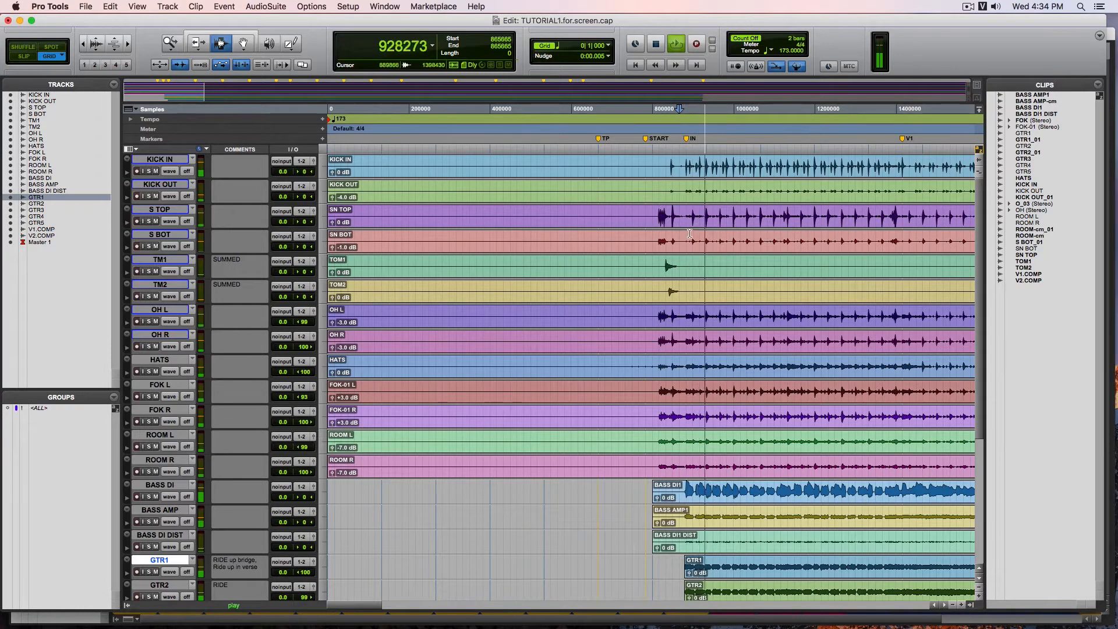
pyautogui.press('super+equal')
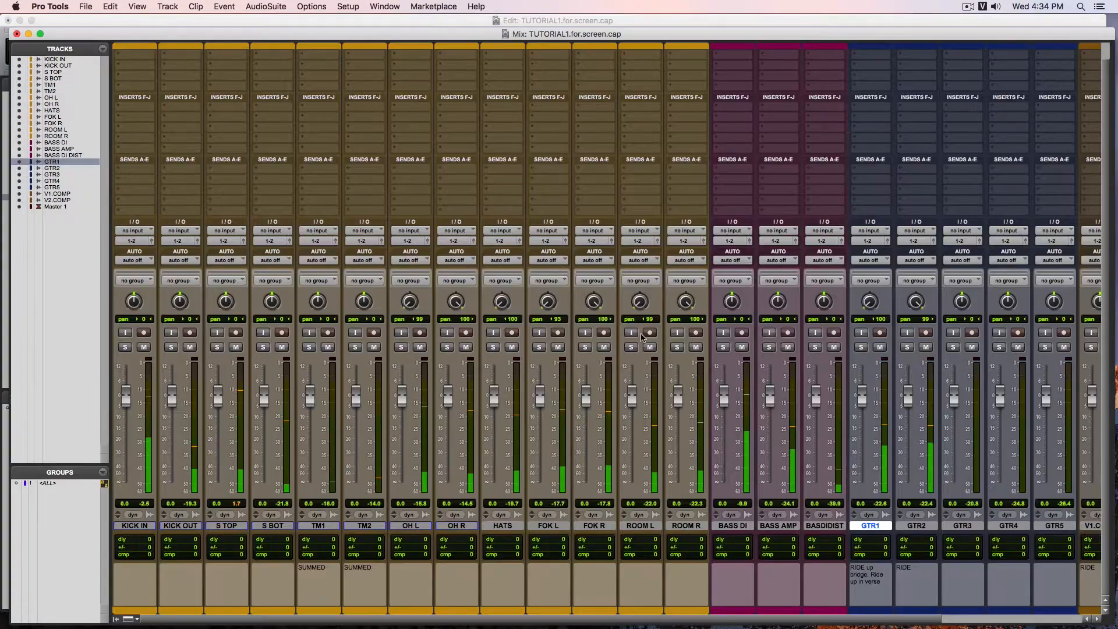
pyautogui.hscroll(5, 641, 338)
pyautogui.hscroll(-5, 727, 373)
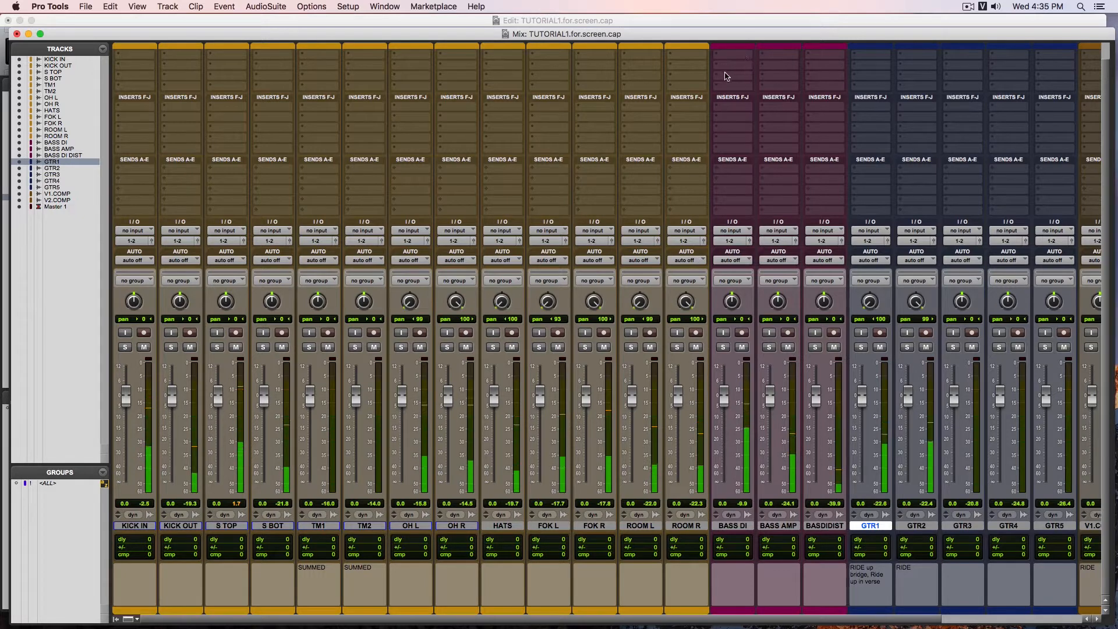
pyautogui.hscroll(4, 757, 308)
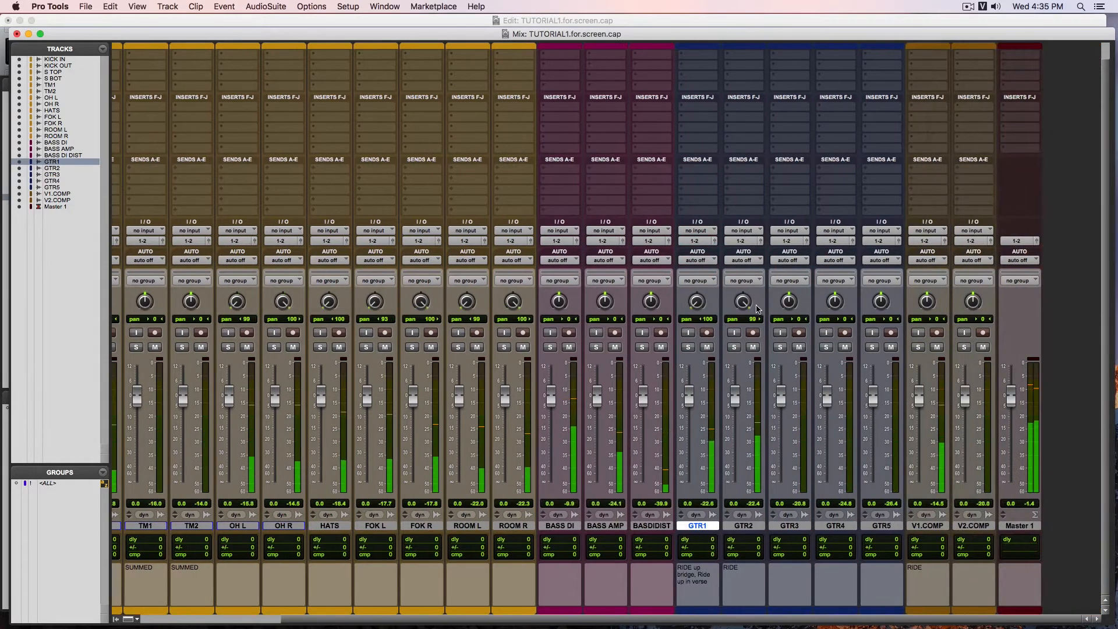
pyautogui.hscroll(-4, 757, 309)
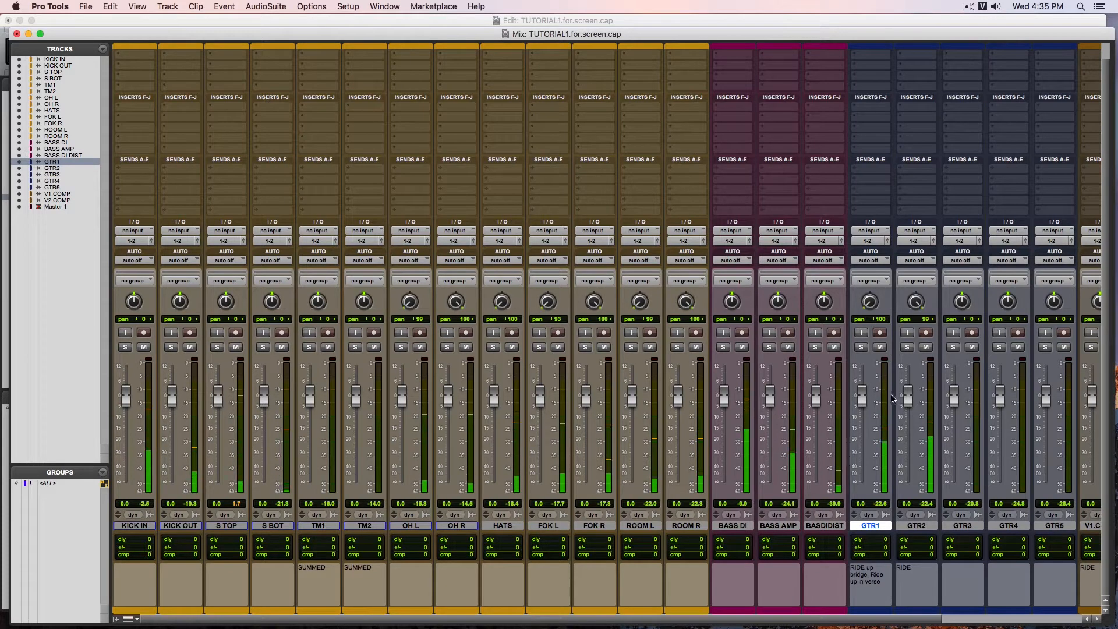
pyautogui.hscroll(1, 892, 401)
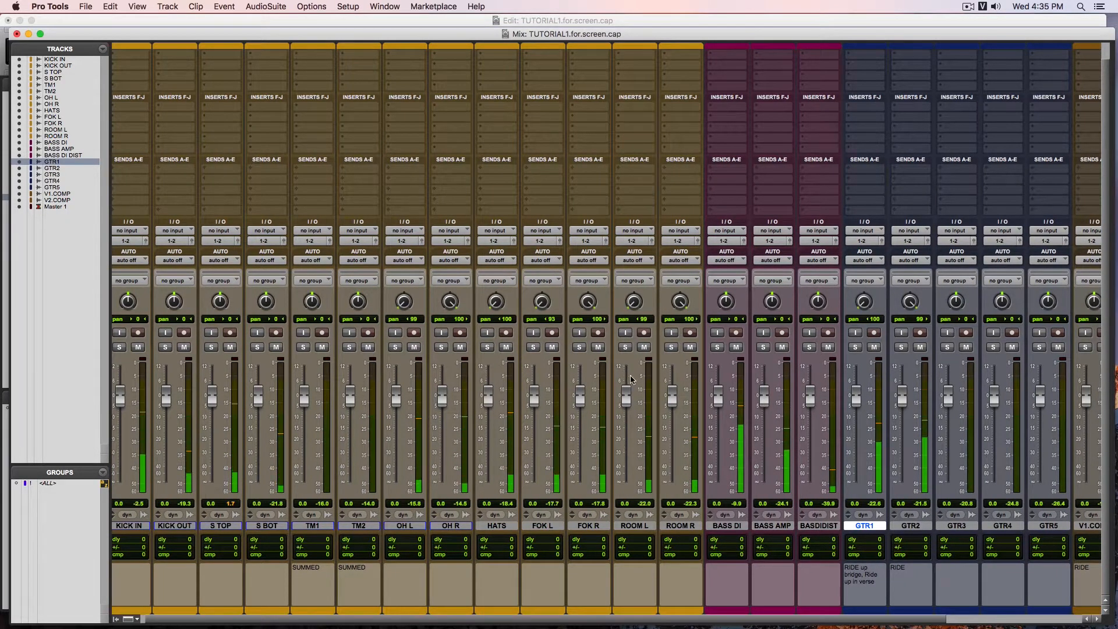
pyautogui.hscroll(5, 632, 379)
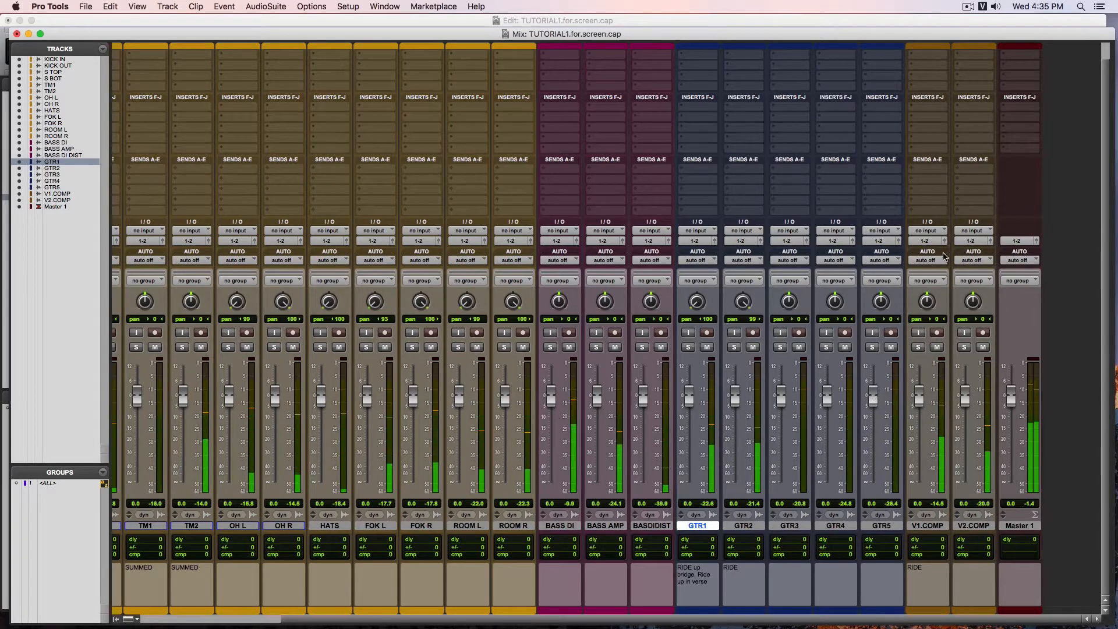
# Return to the Edit window and enlarge the audio waveform display on all tracks.
pyautogui.click(944, 24)
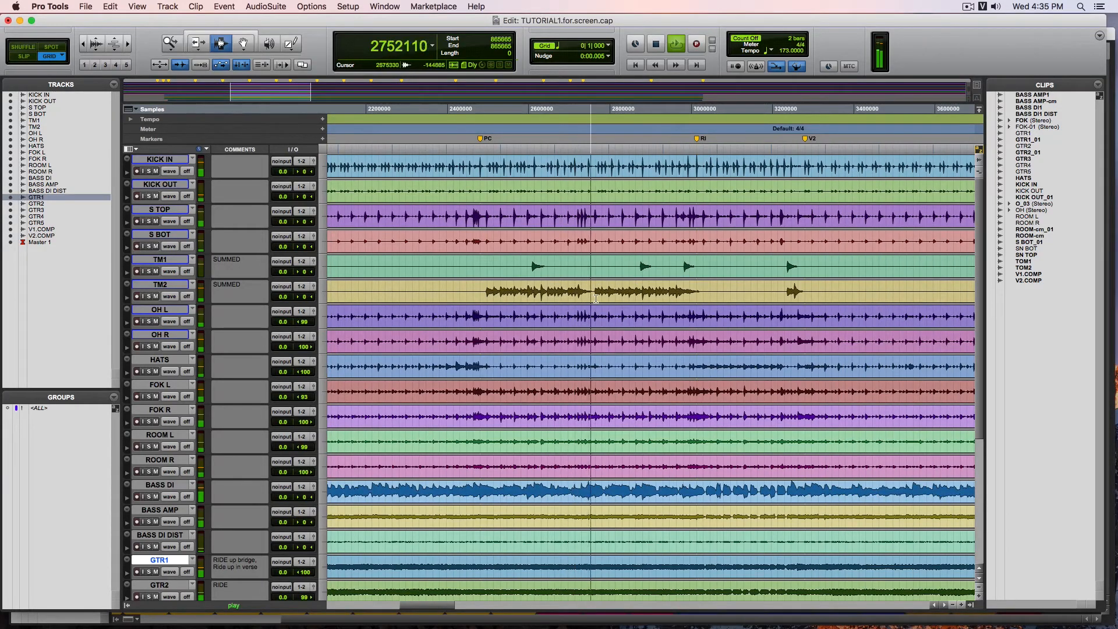
pyautogui.hscroll(-10, 693, 291)
pyautogui.hscroll(8, 678, 294)
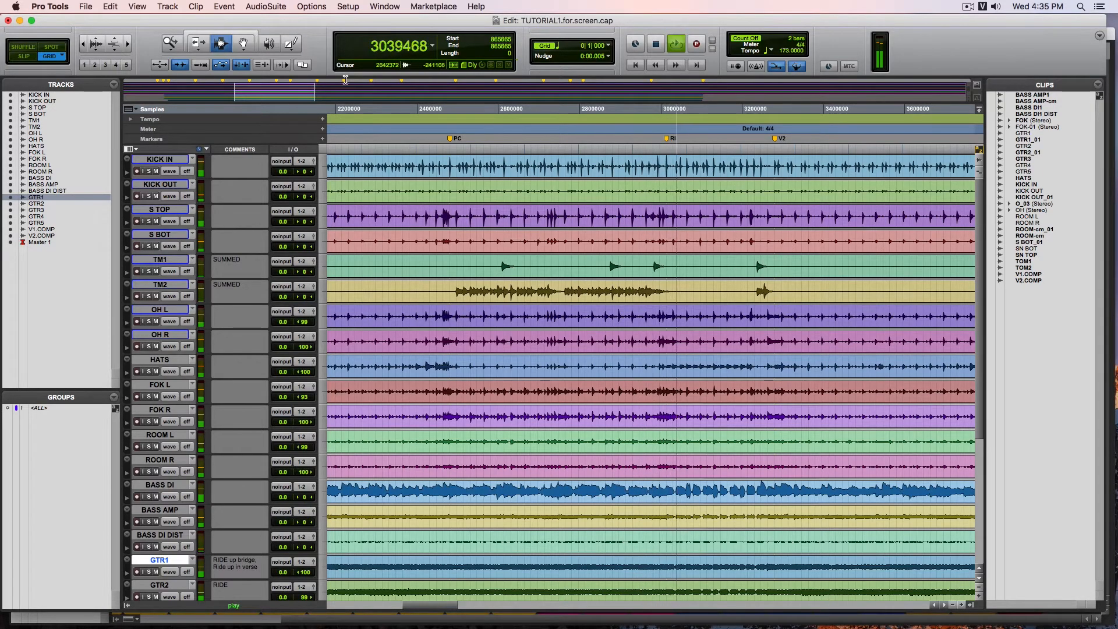
pyautogui.click(97, 44)
pyautogui.moveTo(97, 42)
pyautogui.mouseDown()
pyautogui.moveTo(97, 18)
pyautogui.moveTo(96, 42)
pyautogui.mouseUp()
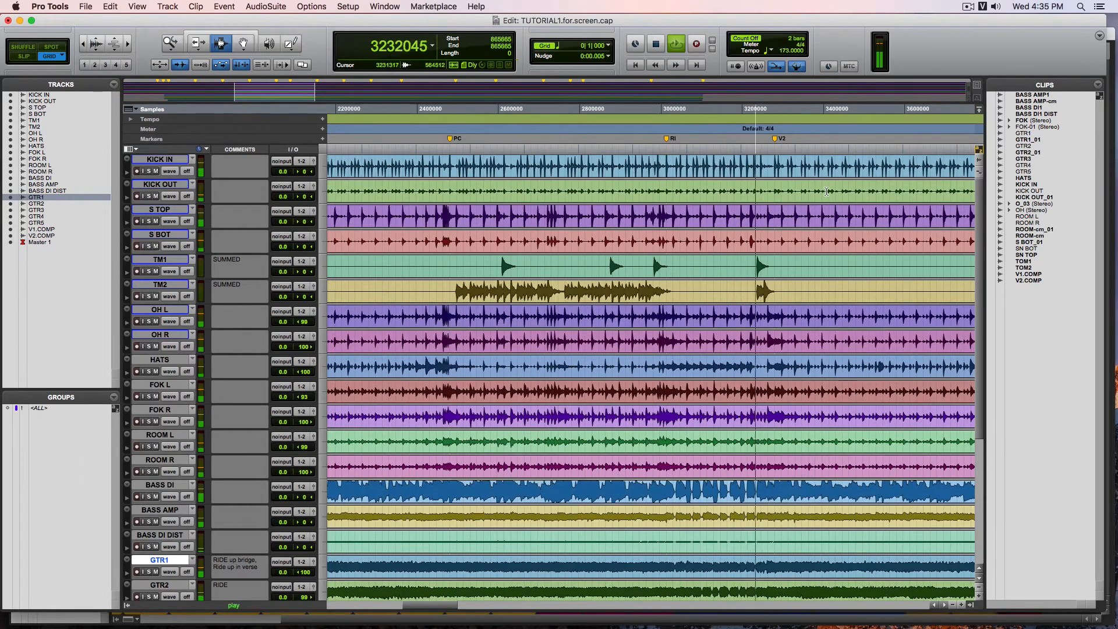
# Examine the enlarged waveforms from V2 through PC2B, then stop playback.
pyautogui.hscroll(5, 780, 315)
pyautogui.hscroll(2, 780, 314)
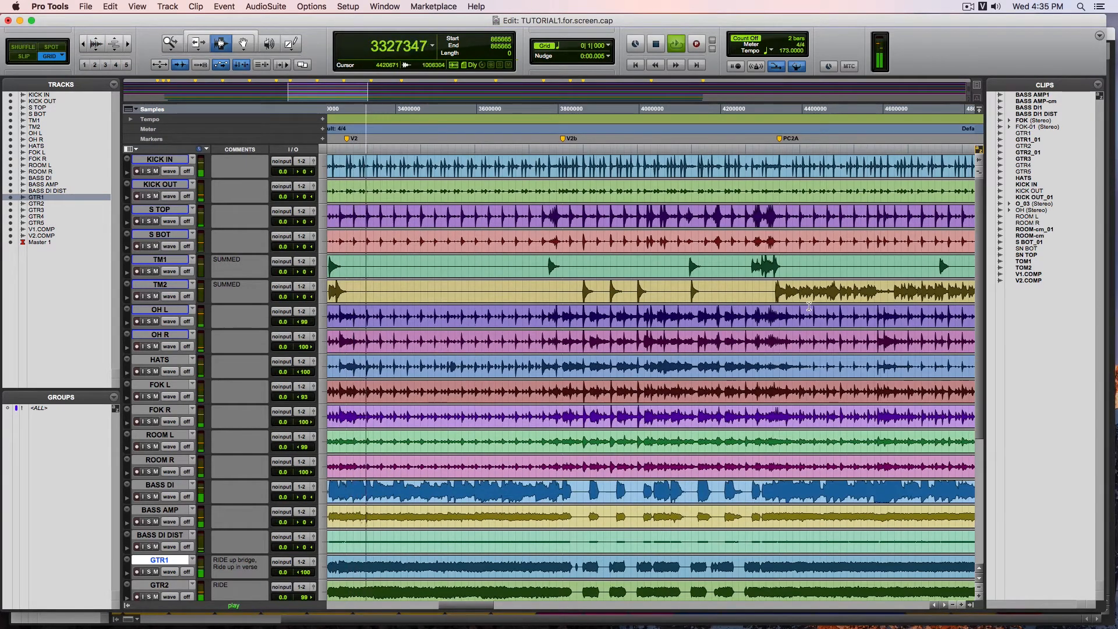
pyautogui.hscroll(4, 810, 307)
pyautogui.hscroll(8, 810, 307)
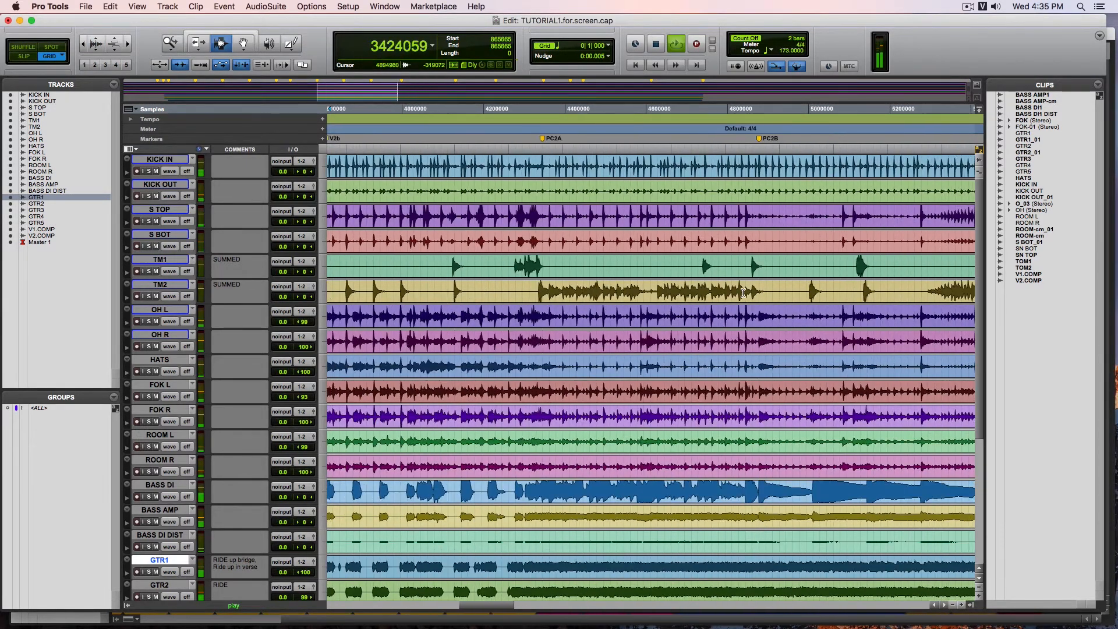
pyautogui.press('space')
# Solo KICK IN in the Mix window and return to the Edit window.
pyautogui.press('super+equal')
pyautogui.hscroll(-5, 611, 402)
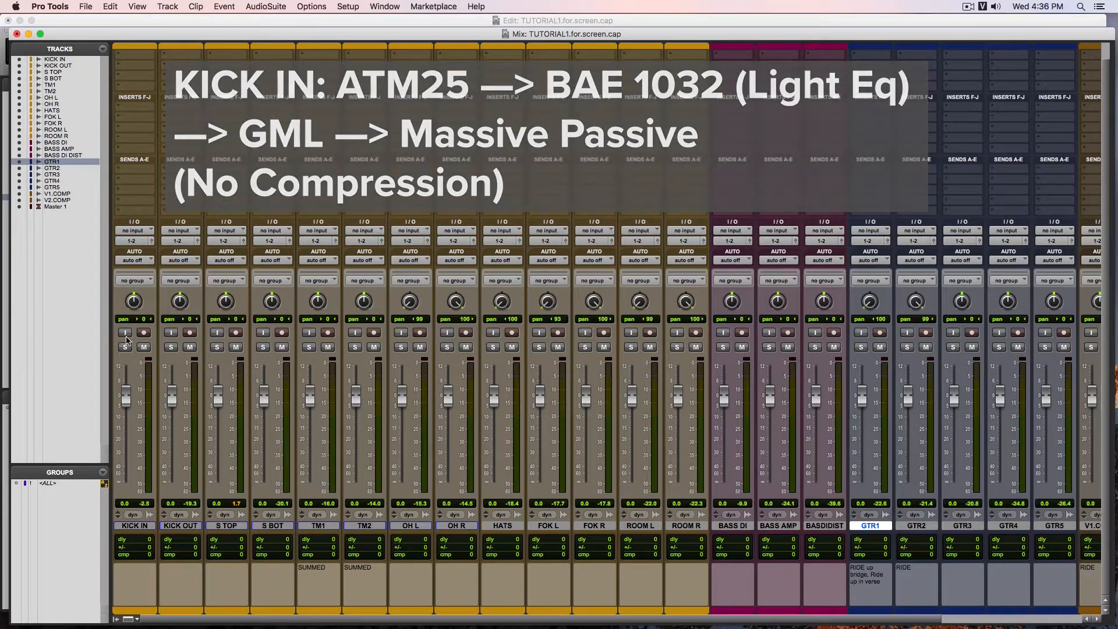
pyautogui.click(222, 23)
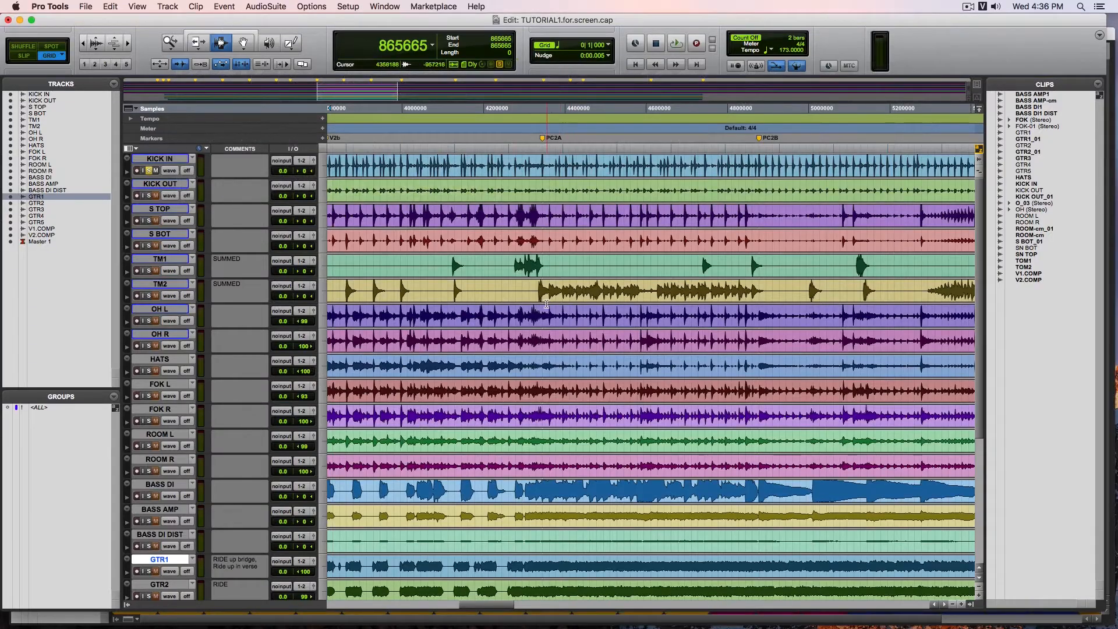
# Increase the KICK IN track height and play the track from just past marker IN.
pyautogui.hscroll(-20, 477, 198)
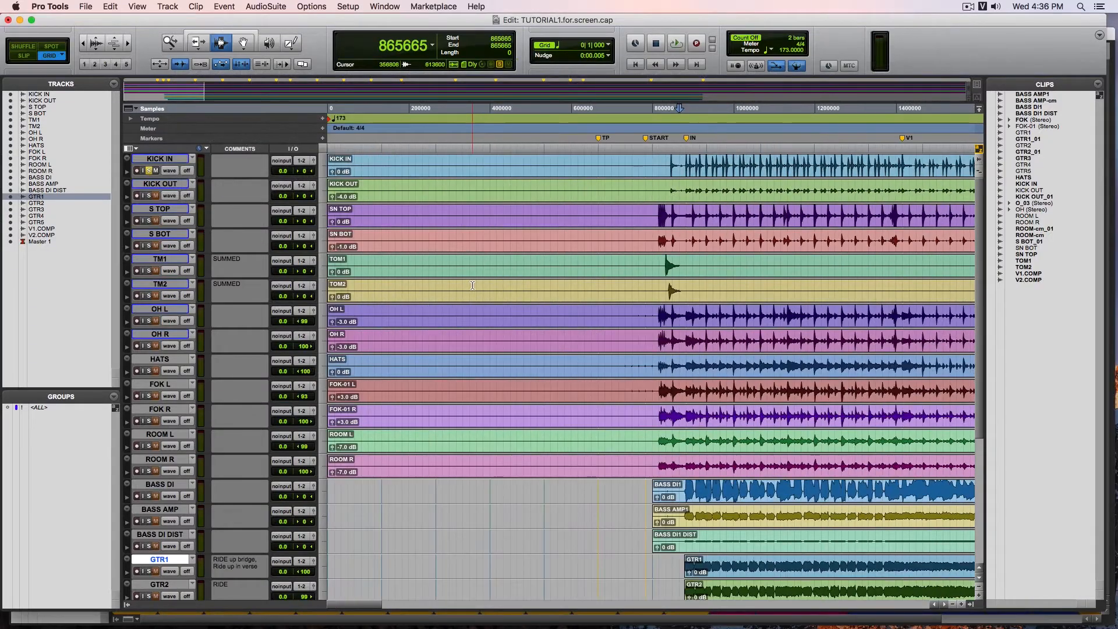
pyautogui.click(324, 165)
pyautogui.click(326, 181)
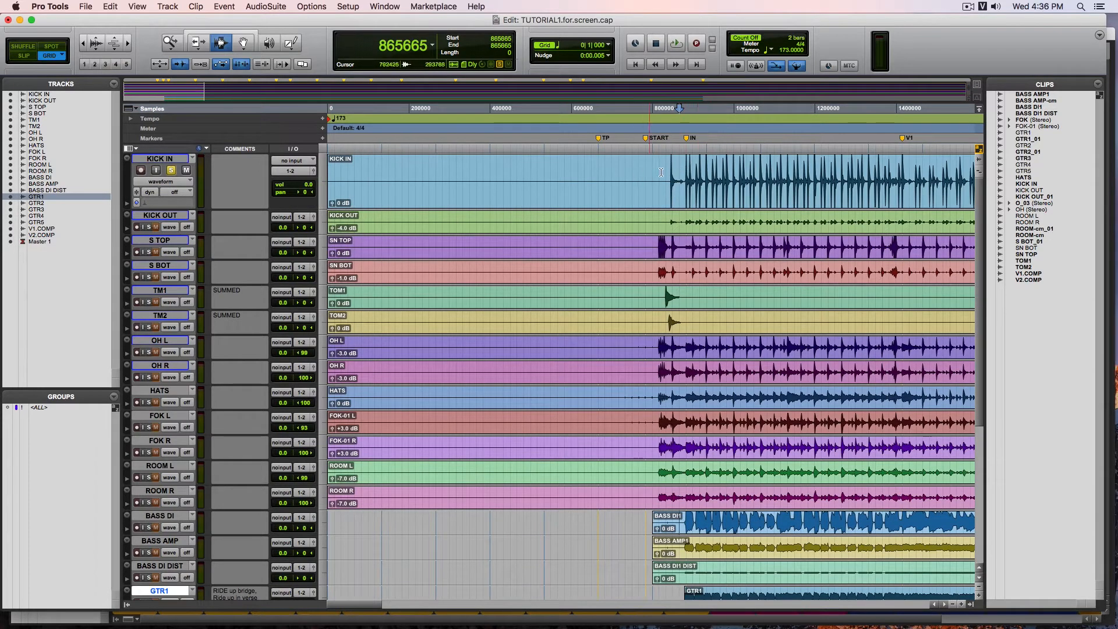
pyautogui.click(699, 166)
pyautogui.press('space')
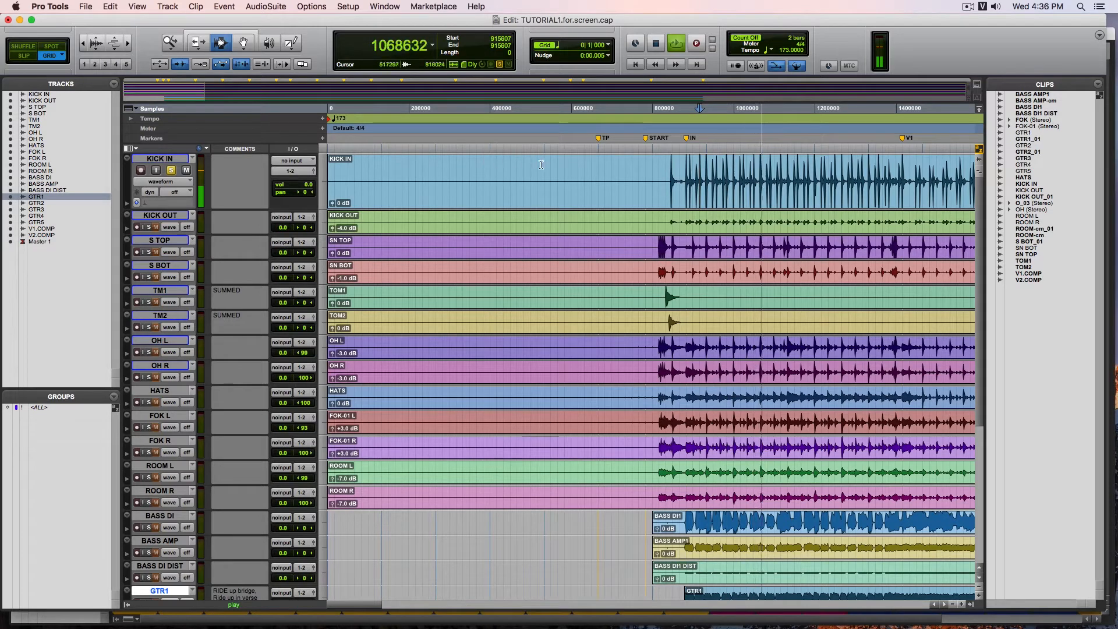
# Audition KICK IN from just before marker V1b and from just before marker V2b, then stop playback.
pyautogui.hscroll(7, 513, 177)
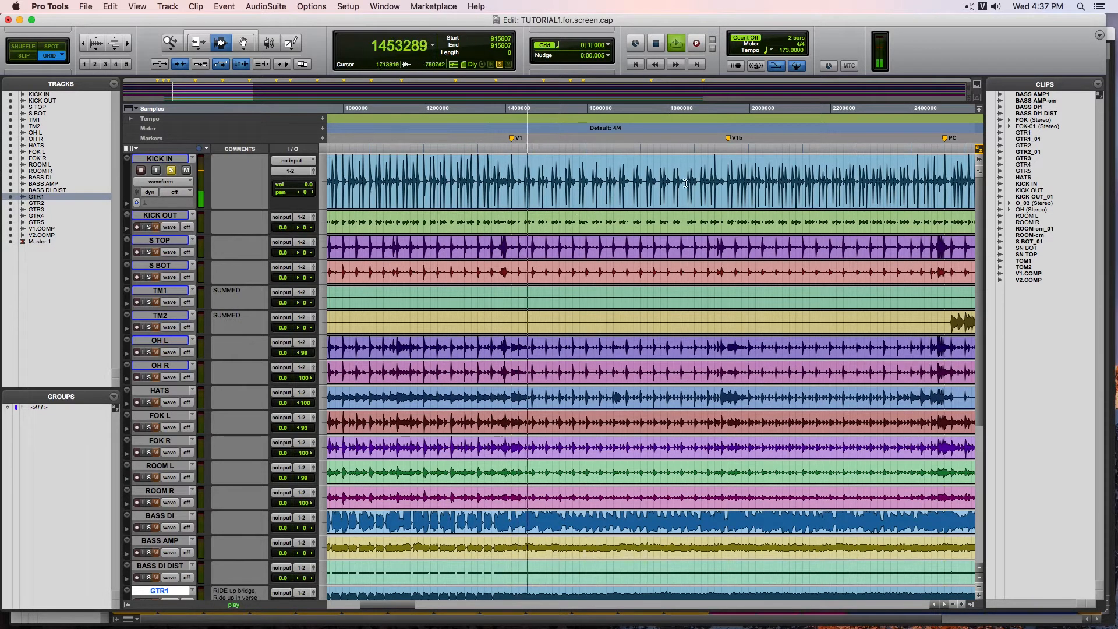
pyautogui.click(708, 198)
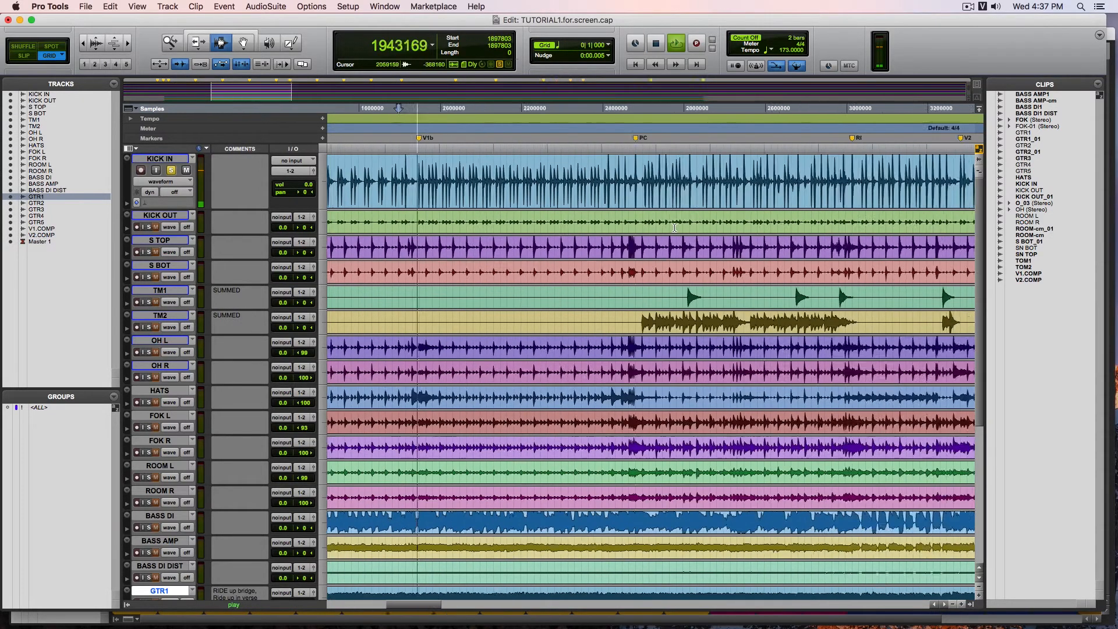
pyautogui.hscroll(10, 675, 228)
pyautogui.click(608, 198)
pyautogui.click(718, 175)
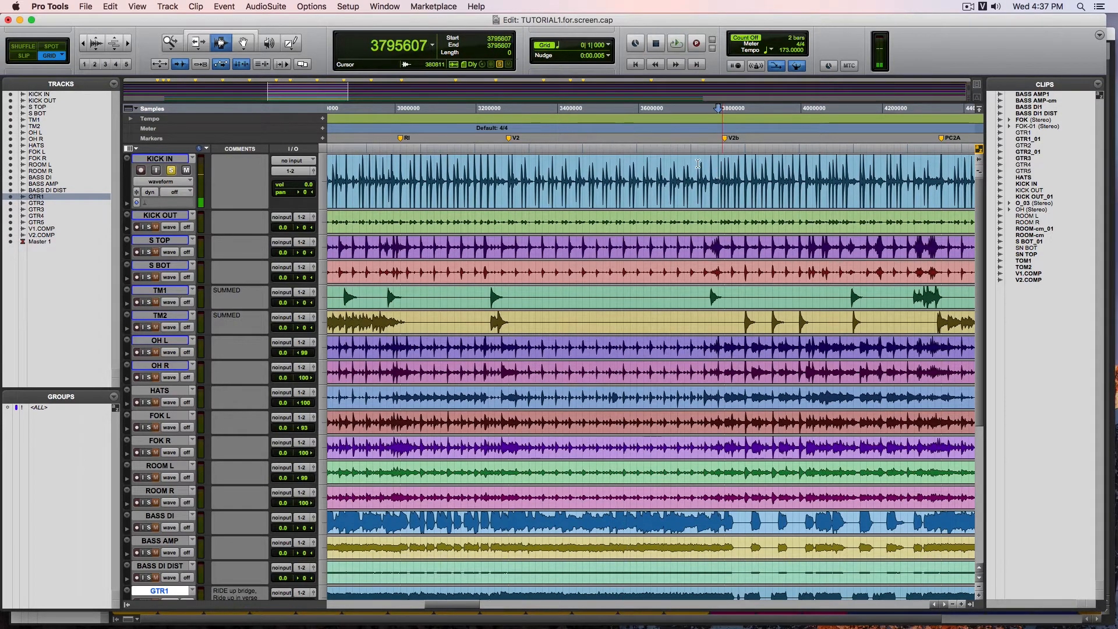
pyautogui.press('space')
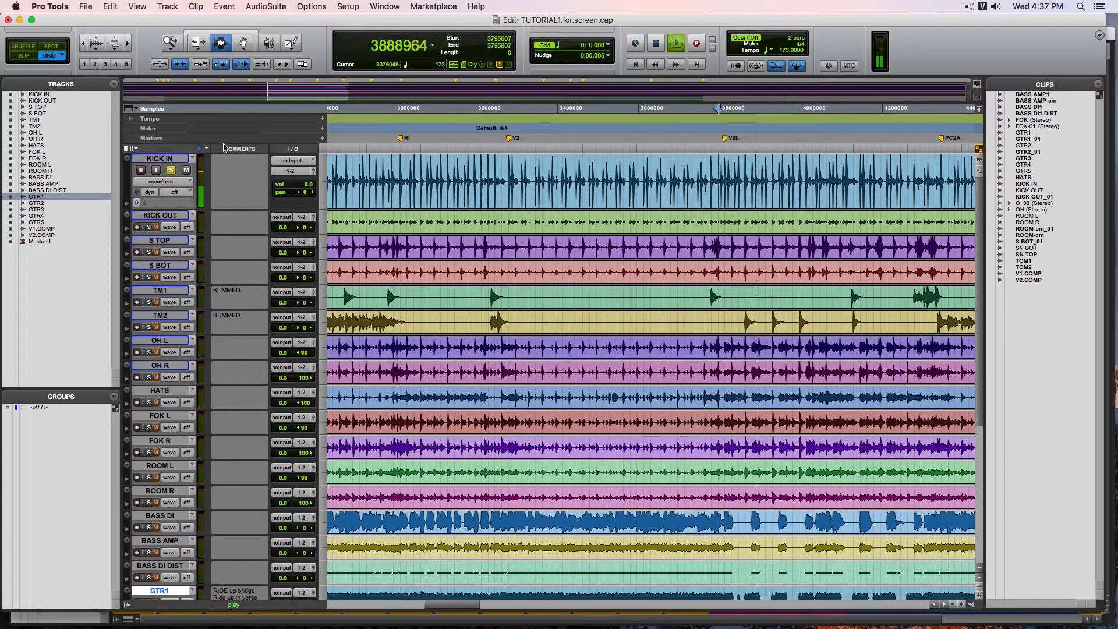
pyautogui.press('space')
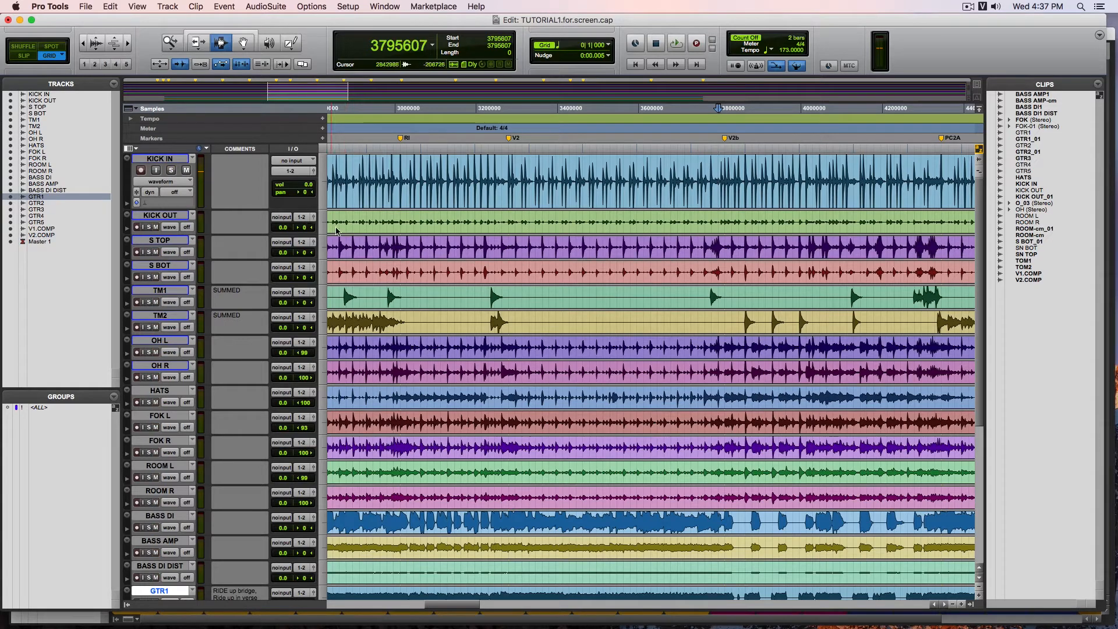
# Switch the solo from KICK IN to KICK OUT in the Mix window.
pyautogui.press('super+equal')
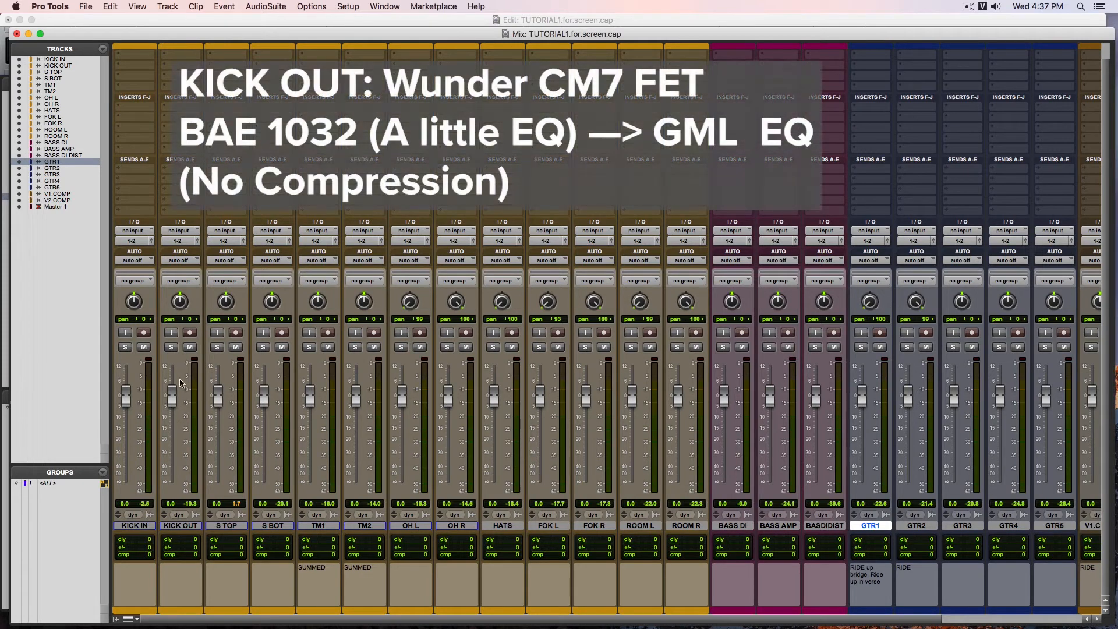
pyautogui.click(171, 347)
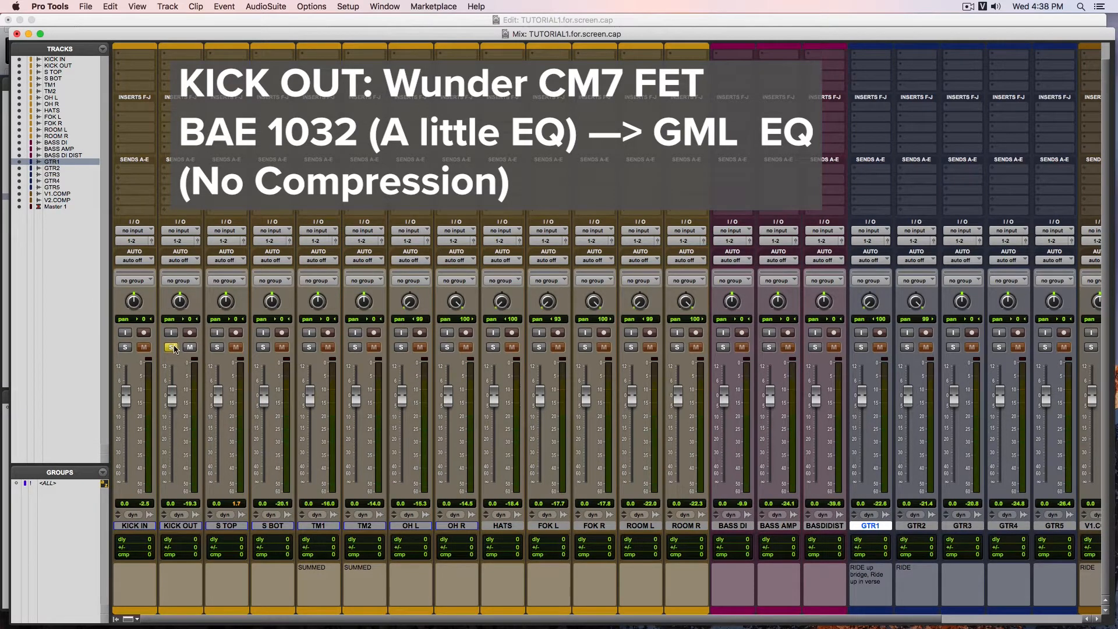
# Return to the Edit window, increase the KICK OUT track height, and play the track from shortly after marker V2.
pyautogui.press('super+equal')
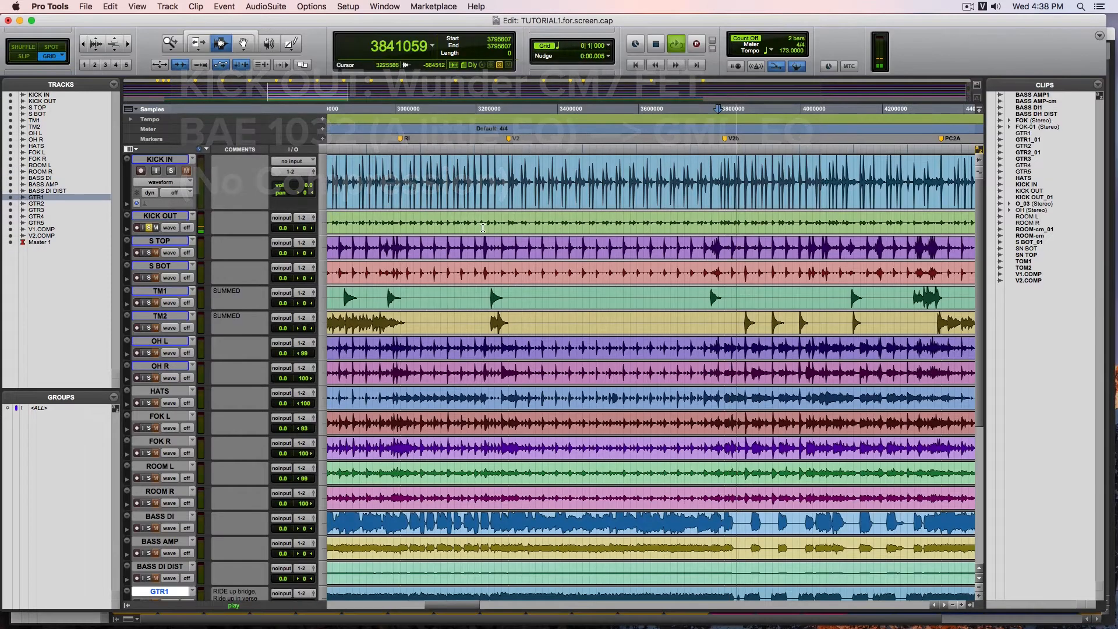
pyautogui.click(321, 217)
pyautogui.click(349, 236)
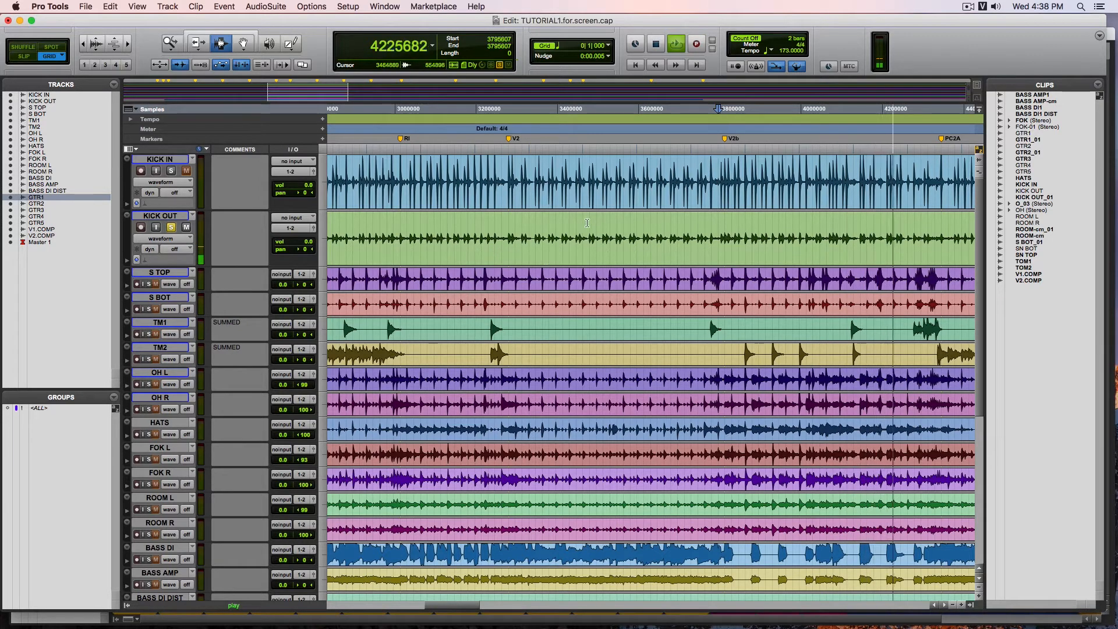
pyautogui.click(565, 223)
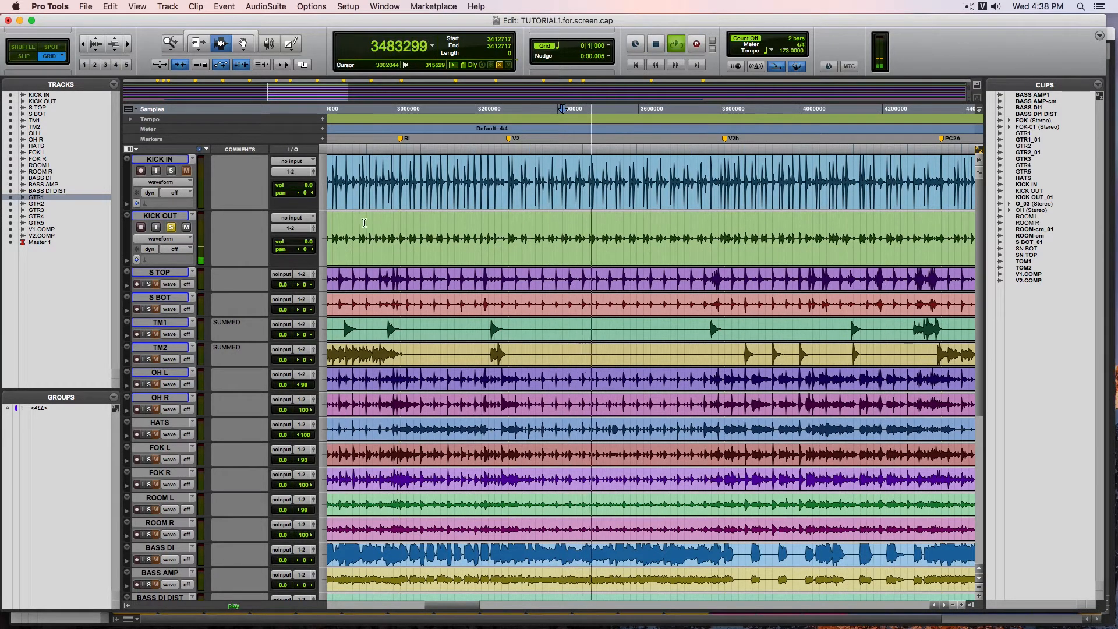
# Stop playback and switch the solo from KICK OUT to S TOP in the Edit window.
pyautogui.press('space')
pyautogui.click(171, 227)
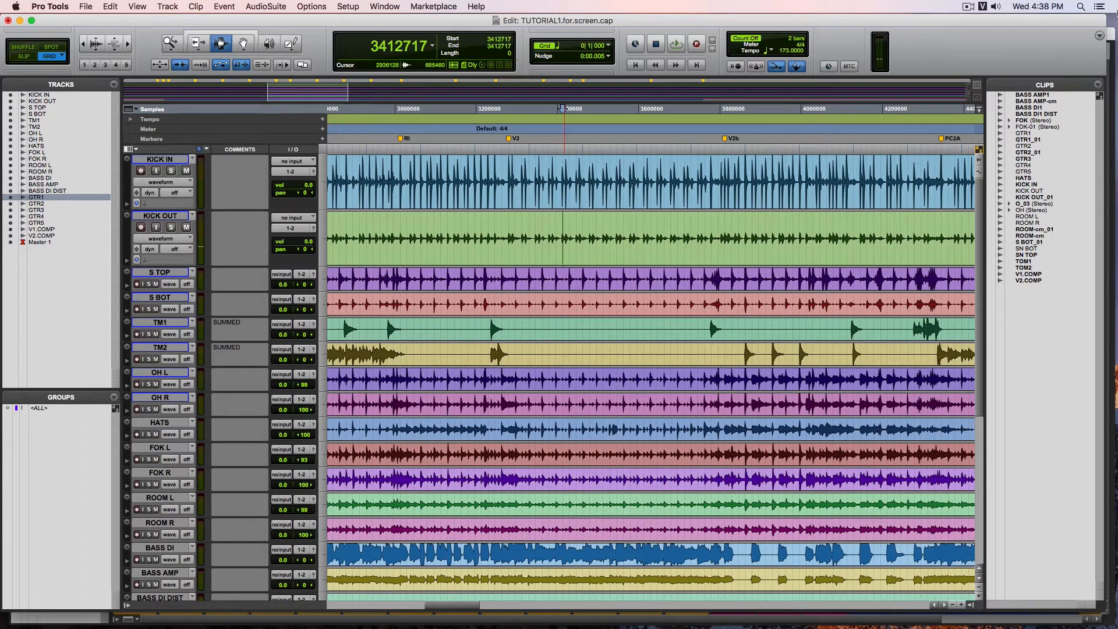
pyautogui.press('super+equal')
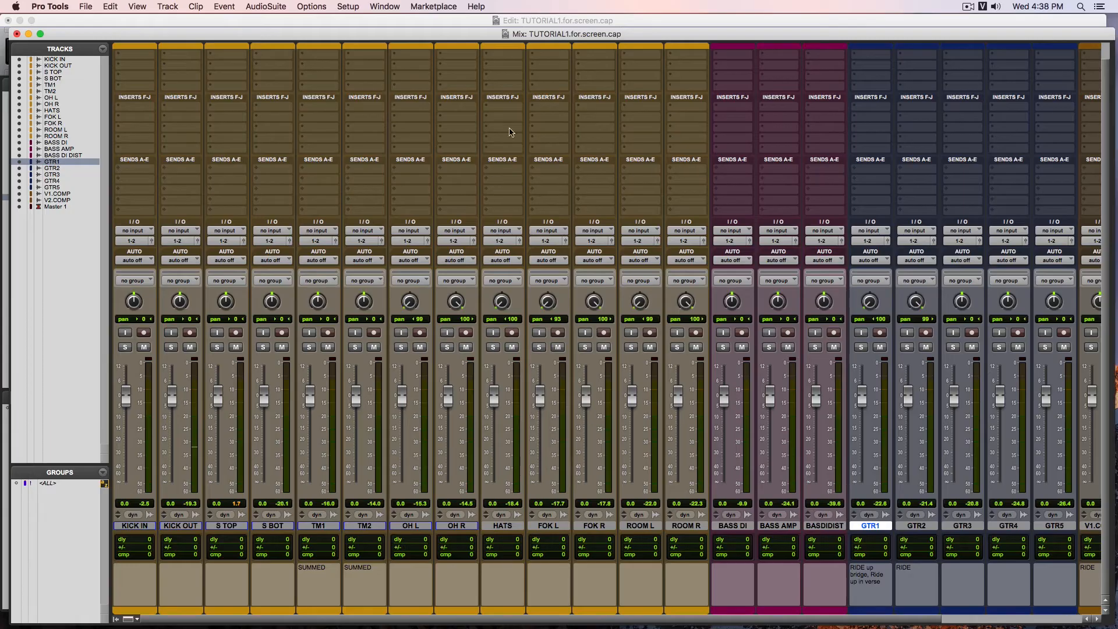
pyautogui.click(419, 22)
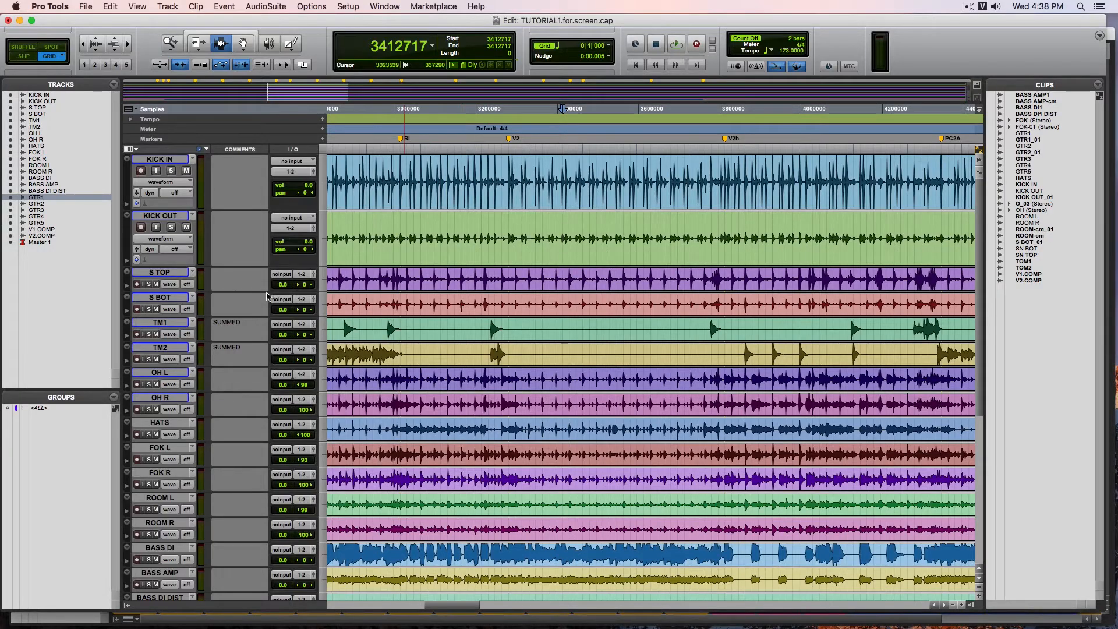
pyautogui.rightClick(325, 285)
pyautogui.click(149, 284)
# Audition S TOP from the current position and from before marker V1b, then stop playback.
pyautogui.press('space')
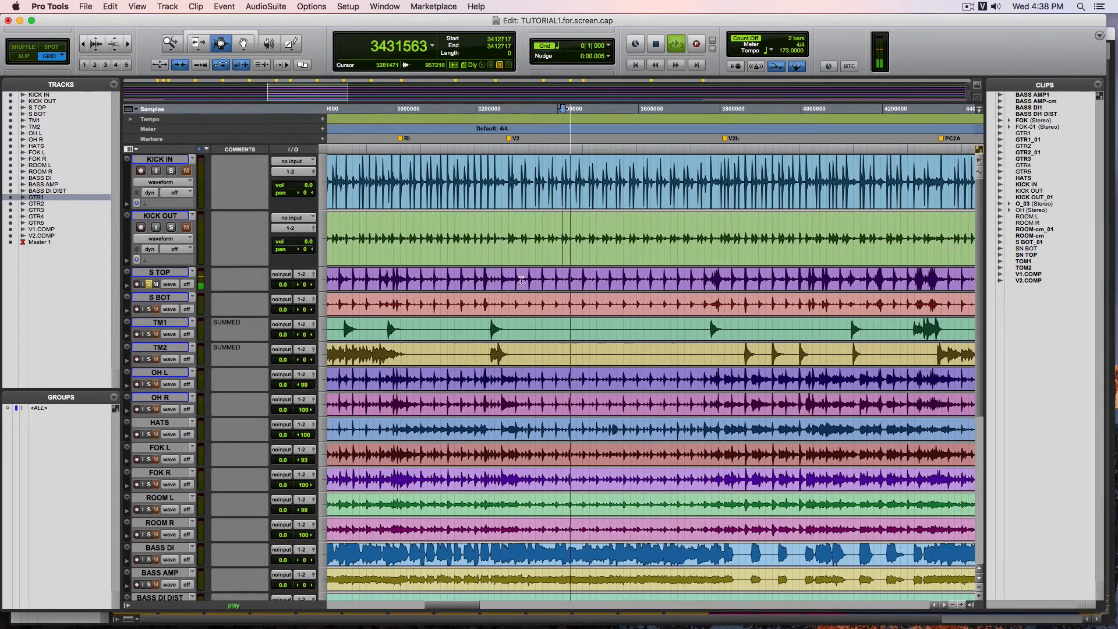
pyautogui.hscroll(-5, 412, 284)
pyautogui.click(377, 284)
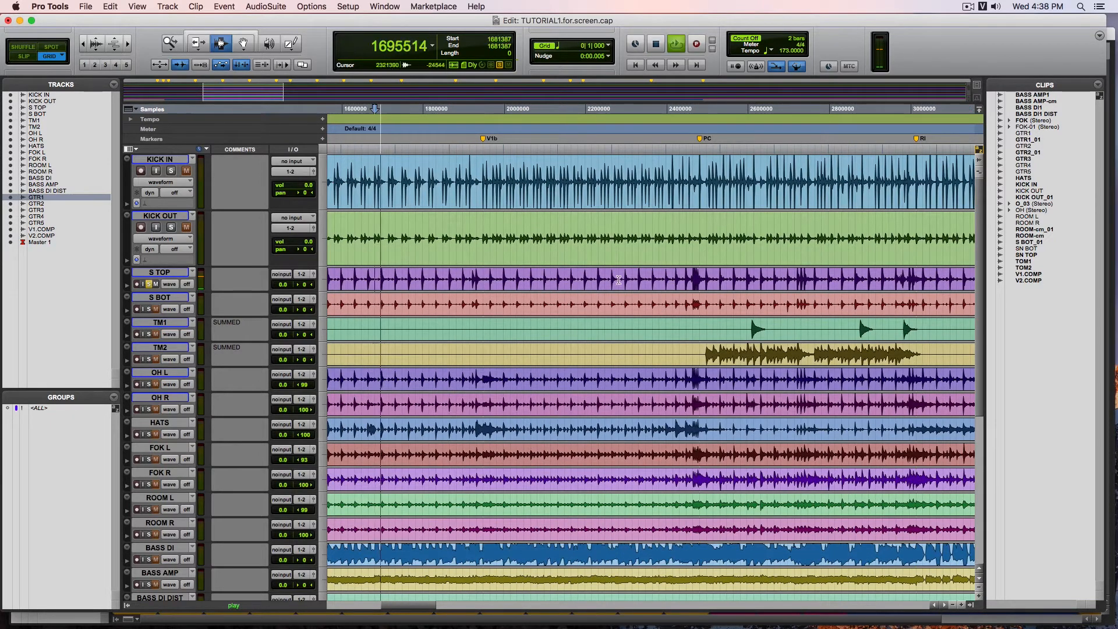
pyautogui.hscroll(-2, 513, 293)
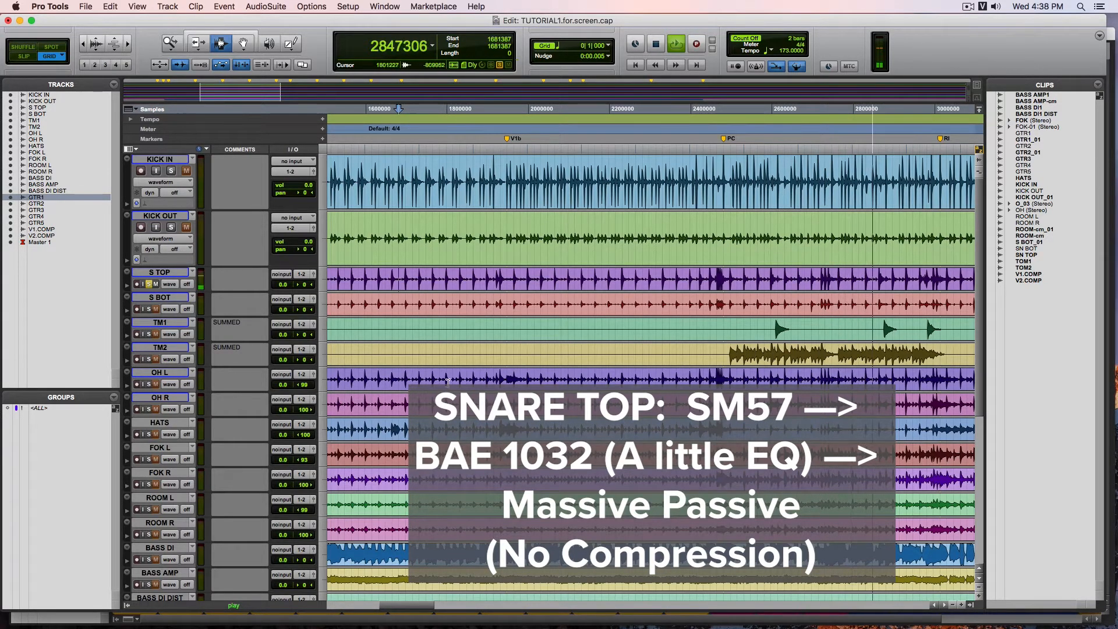
pyautogui.press('space')
# Examine the S TOP waveform along the timeline through the OUTTRO section and back to the section around marker PC2B.
pyautogui.hscroll(10, 542, 344)
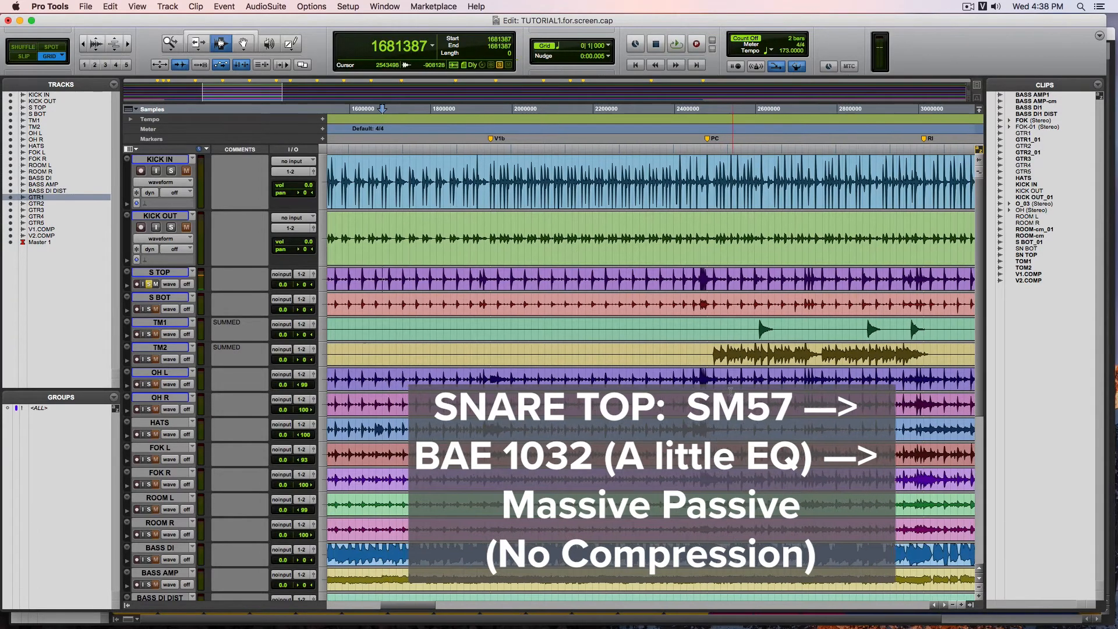
pyautogui.hscroll(15, 512, 330)
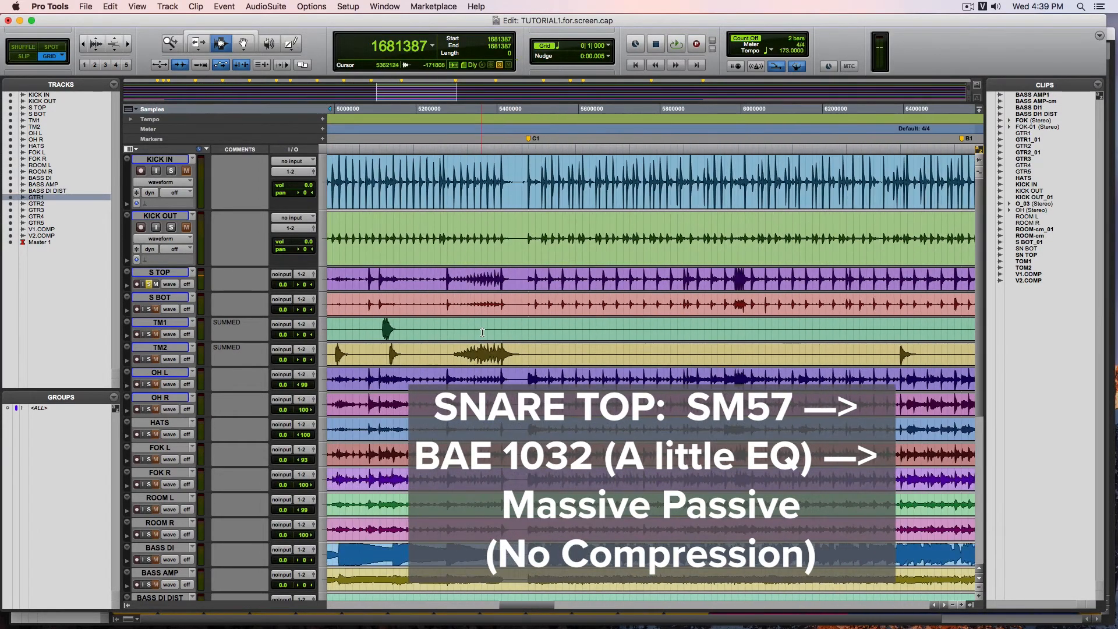
pyautogui.hscroll(12, 484, 332)
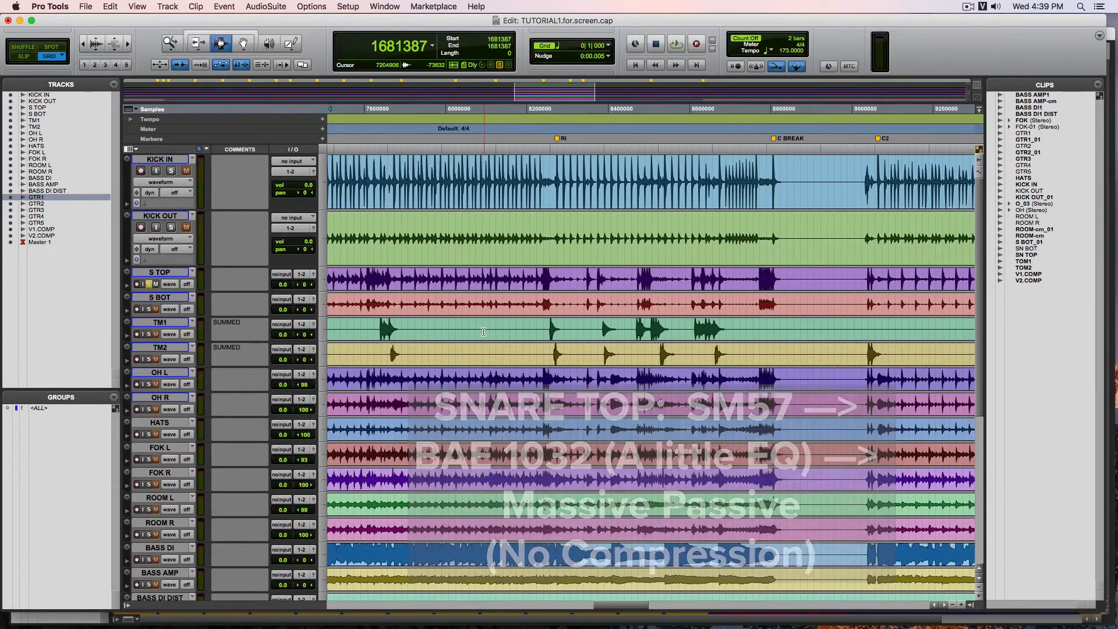
pyautogui.hscroll(12, 485, 332)
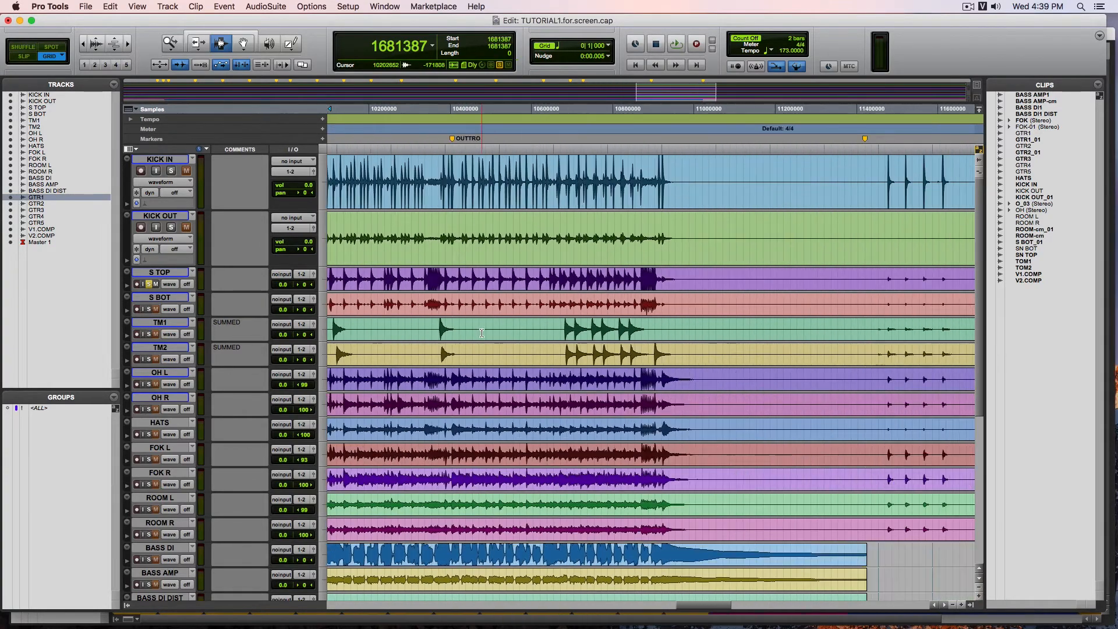
pyautogui.hscroll(-8, 522, 337)
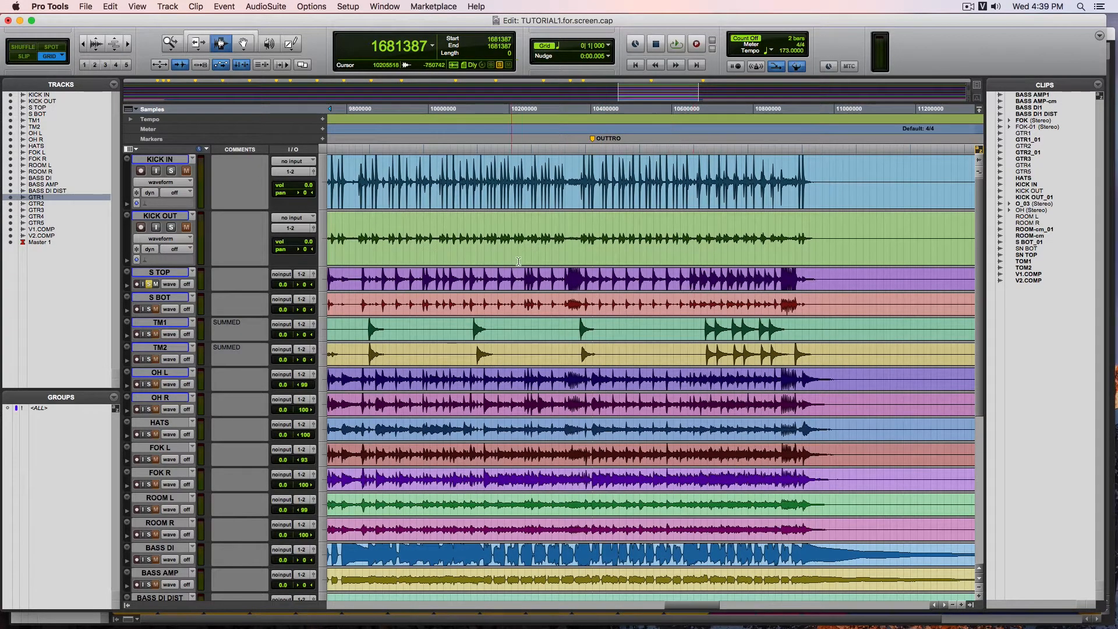
pyautogui.hscroll(-4, 548, 291)
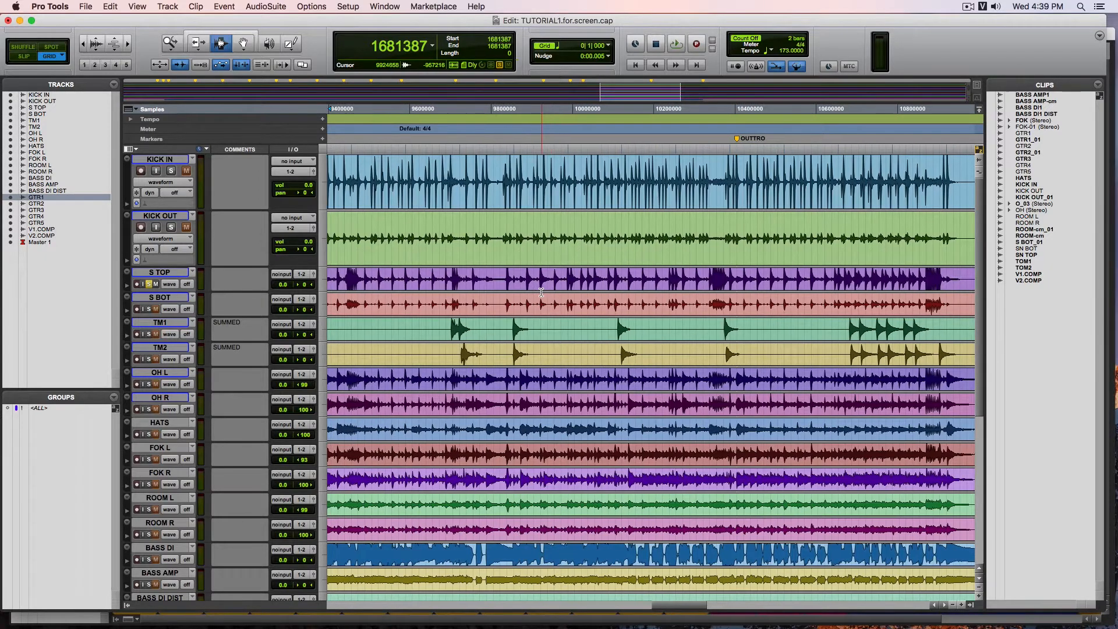
pyautogui.hscroll(-12, 536, 290)
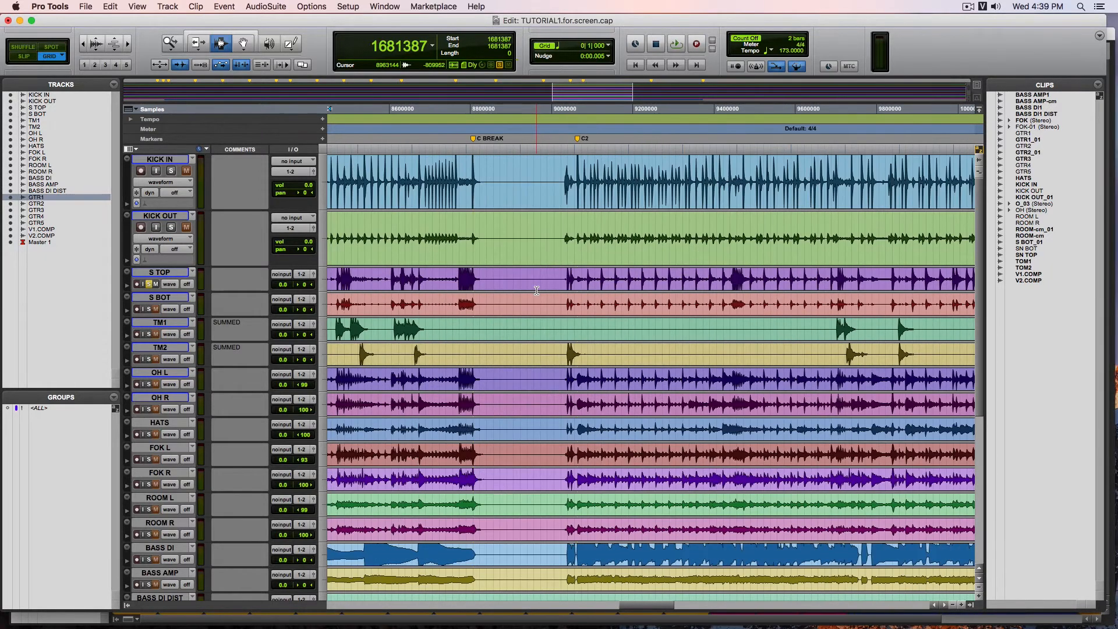
pyautogui.hscroll(-3, 536, 291)
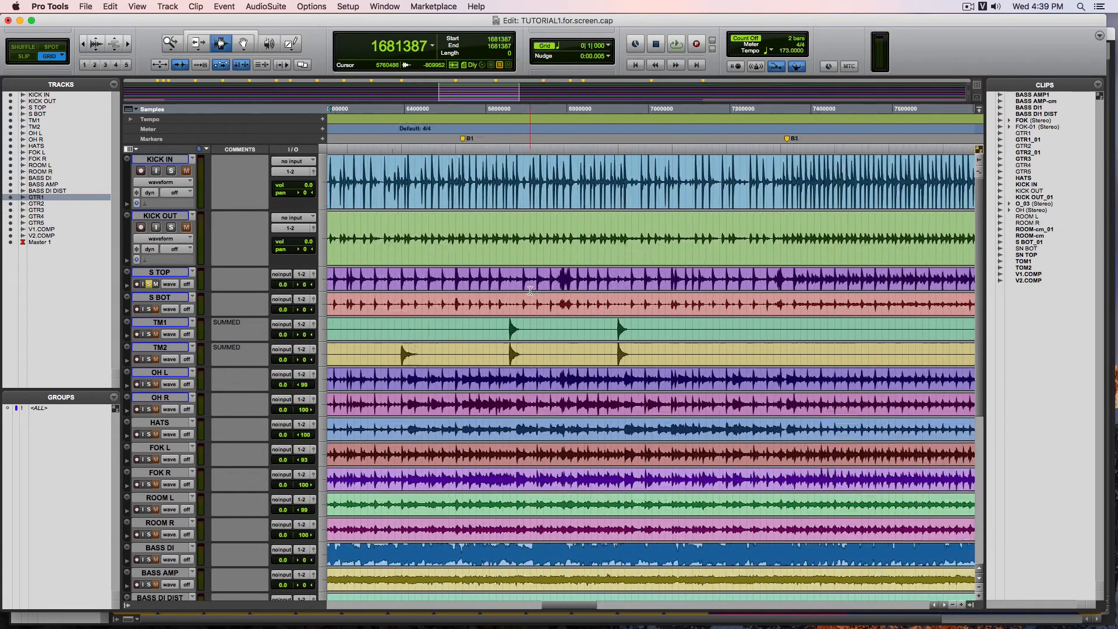
pyautogui.hscroll(-20, 531, 291)
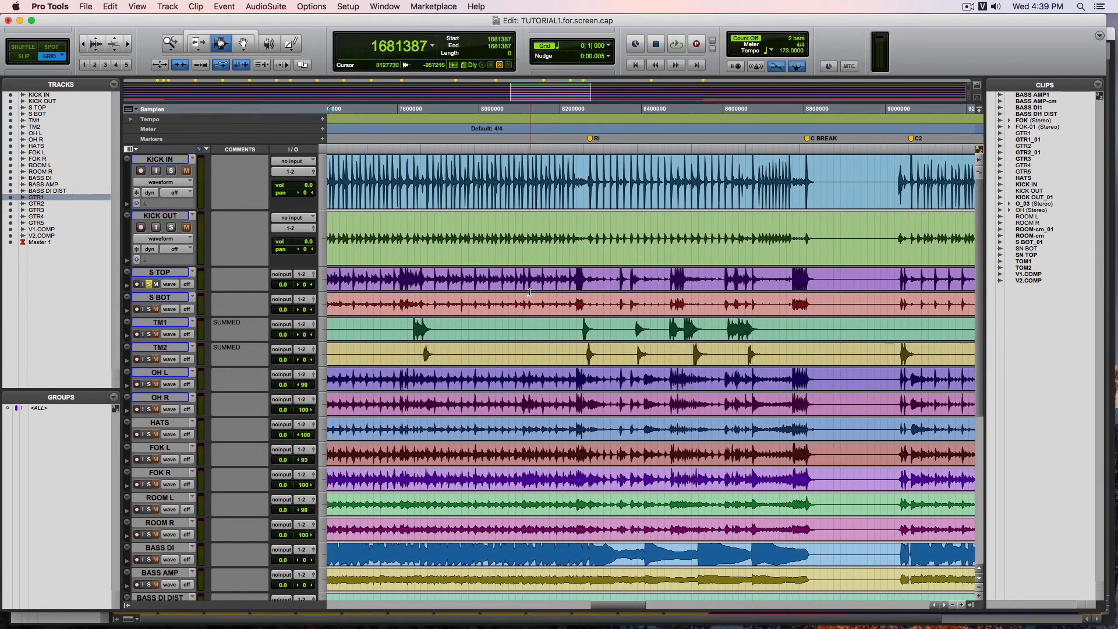
pyautogui.hscroll(-8, 523, 297)
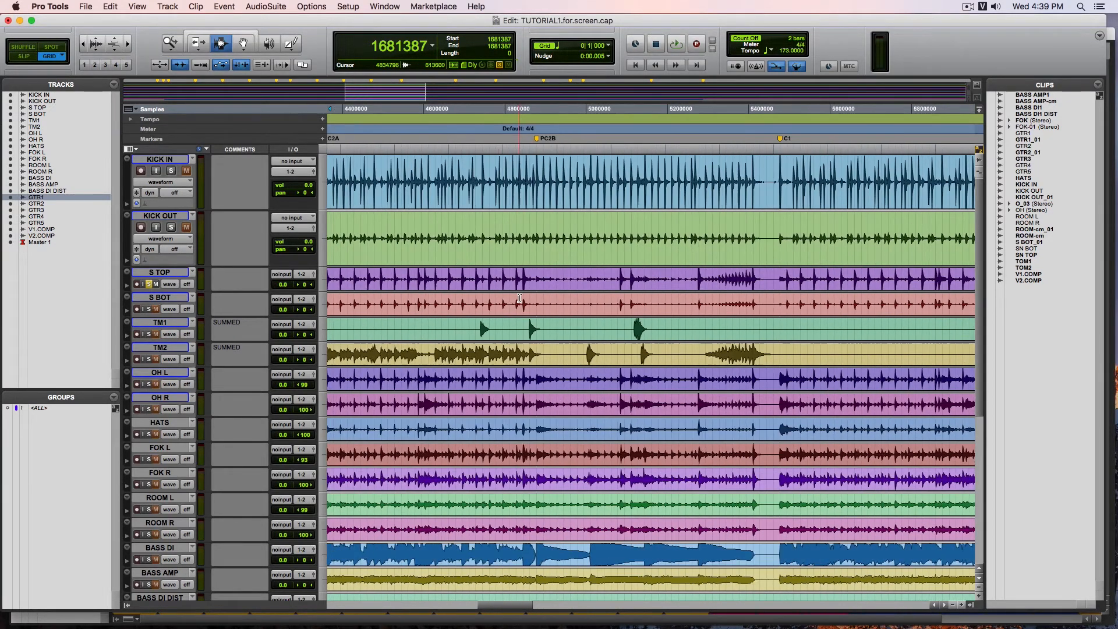
# Play S TOP from between markers PC2A and PC2B, zoom the timeline out horizontally, and stop playback.
pyautogui.click(501, 274)
pyautogui.press('space')
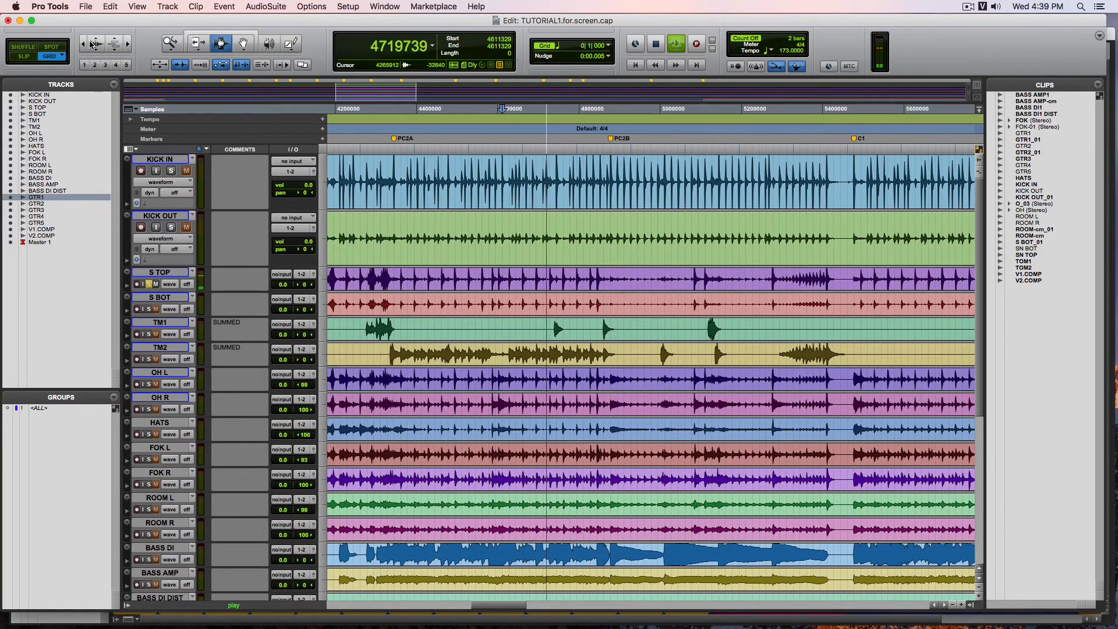
pyautogui.moveTo(83, 44); pyautogui.dragTo(56, 44)
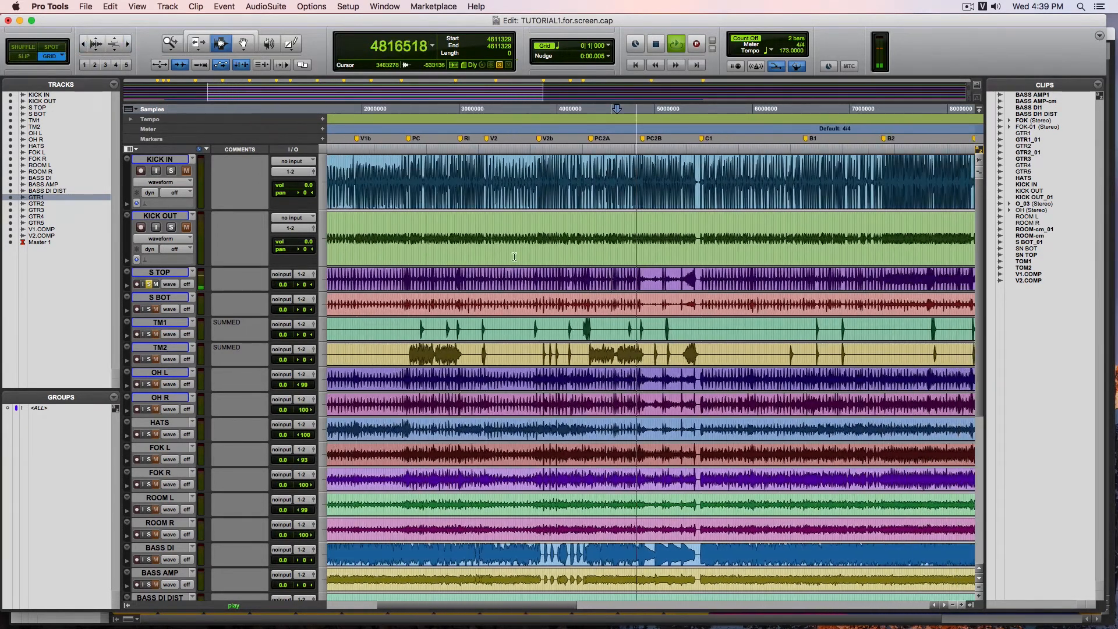
pyautogui.hscroll(15, 565, 279)
pyautogui.hscroll(-6, 565, 279)
pyautogui.press('space')
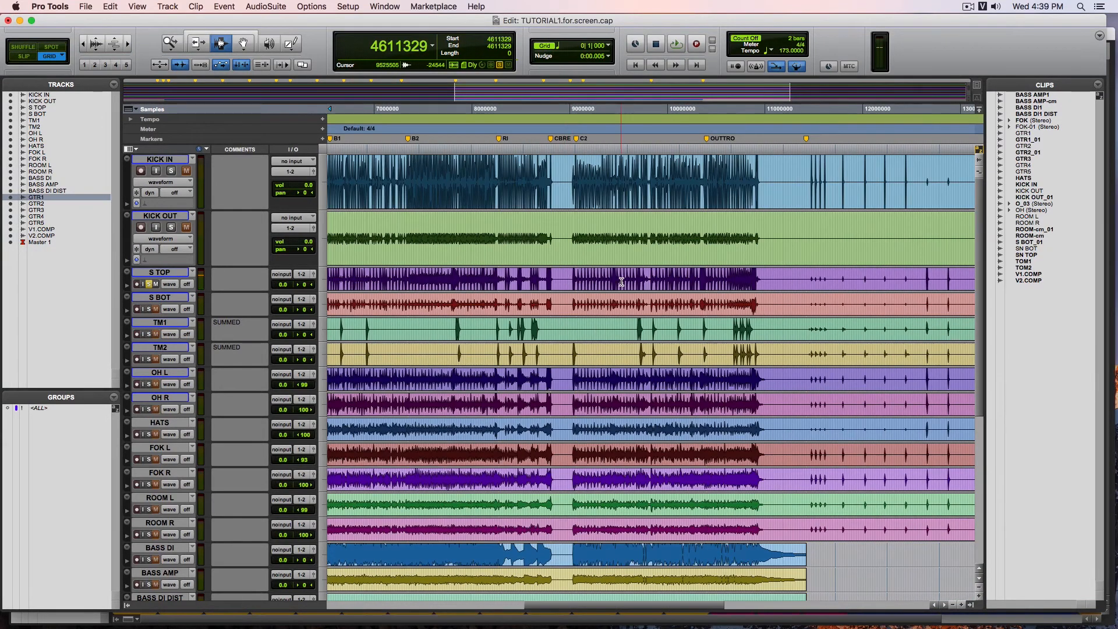
# Audition S TOP from just after marker C2 and from between markers B2 and RI, then stop playback.
pyautogui.click(596, 282)
pyautogui.press('space')
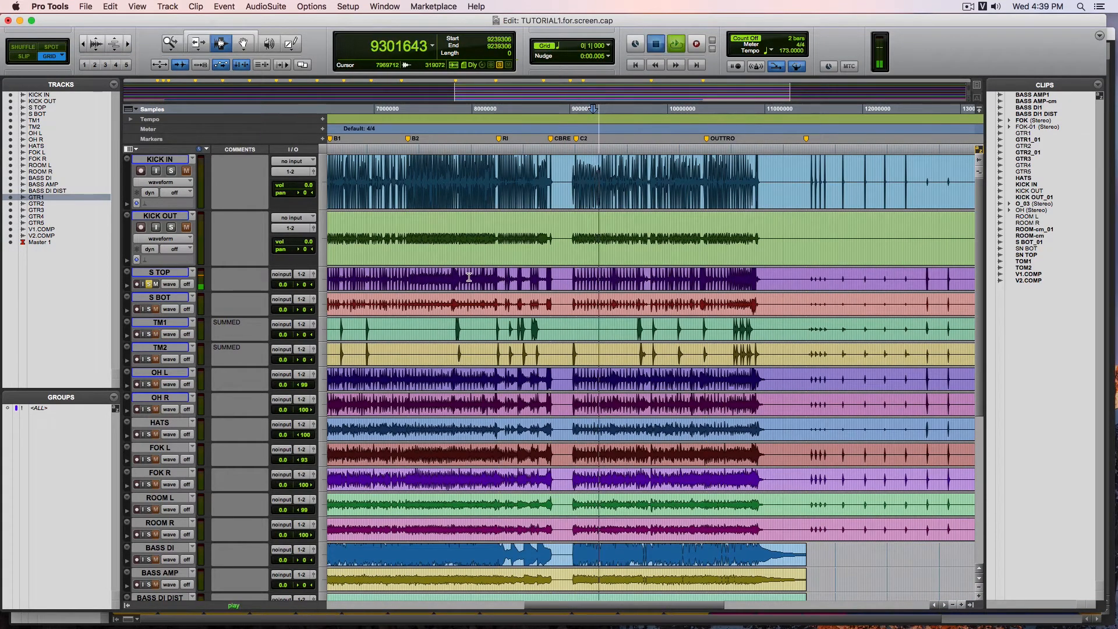
pyautogui.click(469, 277)
pyautogui.click(594, 275)
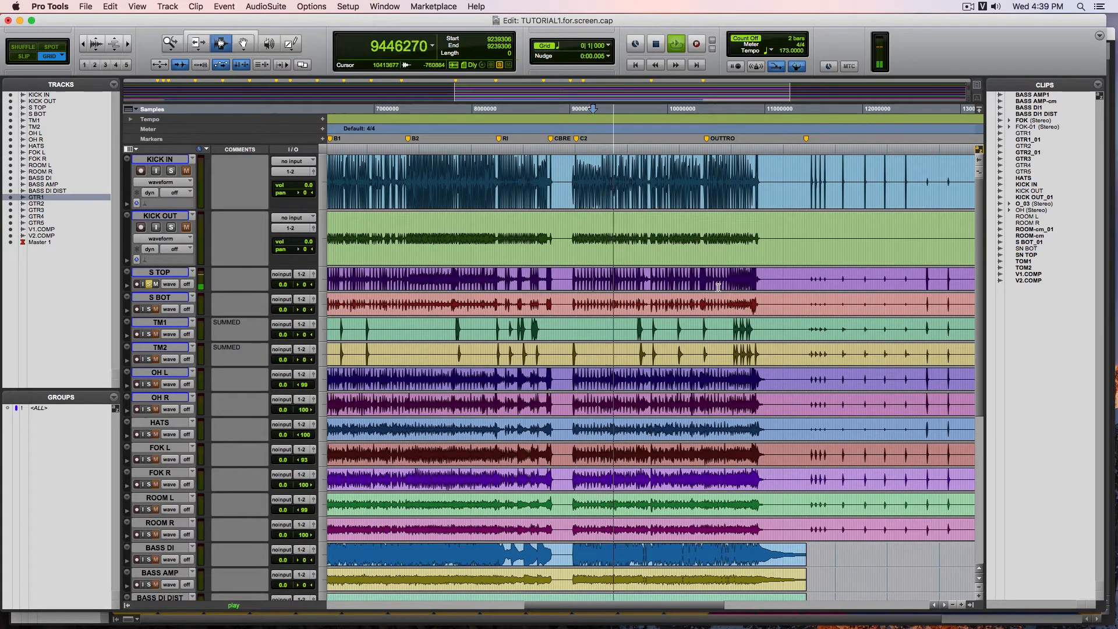
pyautogui.press('space')
# Audition S TOP from two points between markers C2 and OUTTRO, then stop playback.
pyautogui.click(659, 280)
pyautogui.press('space')
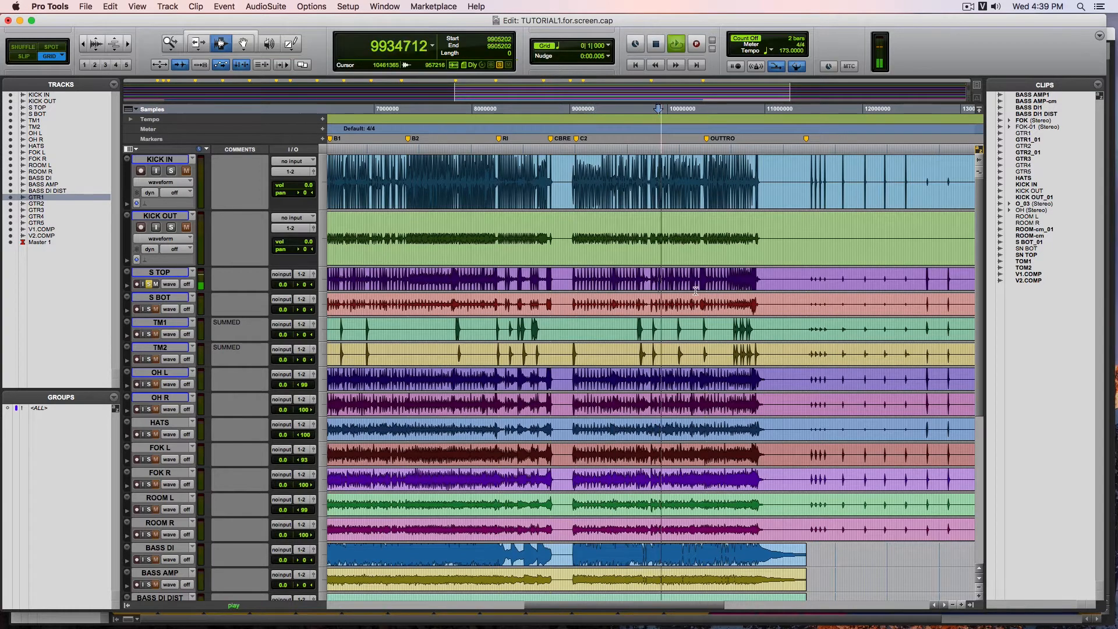
pyautogui.press('space')
pyautogui.click(636, 280)
pyautogui.press('space')
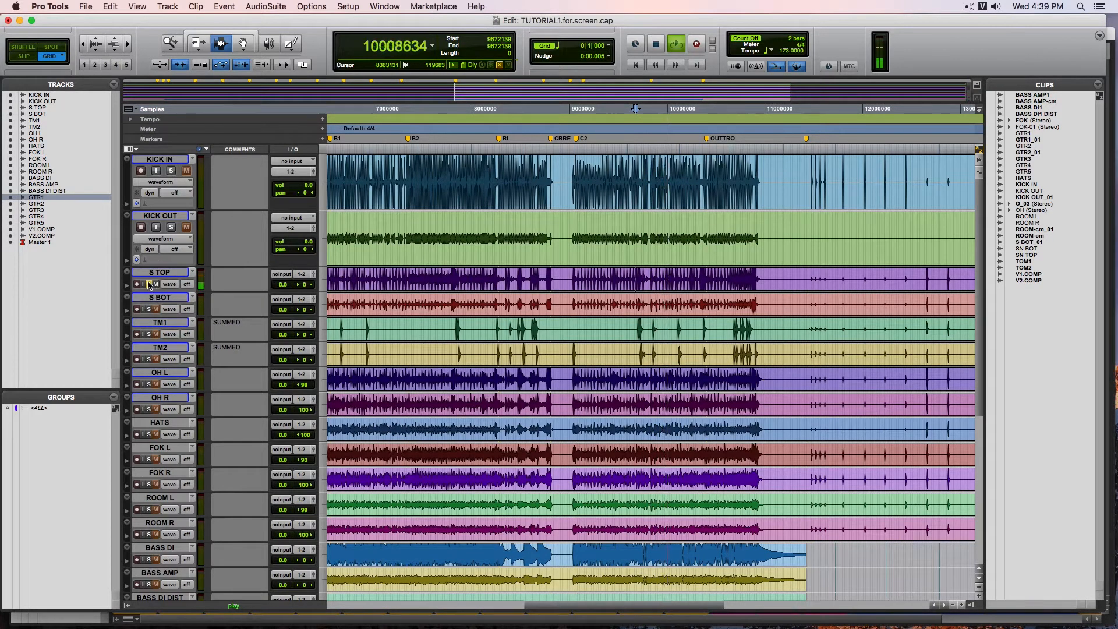
pyautogui.press('space')
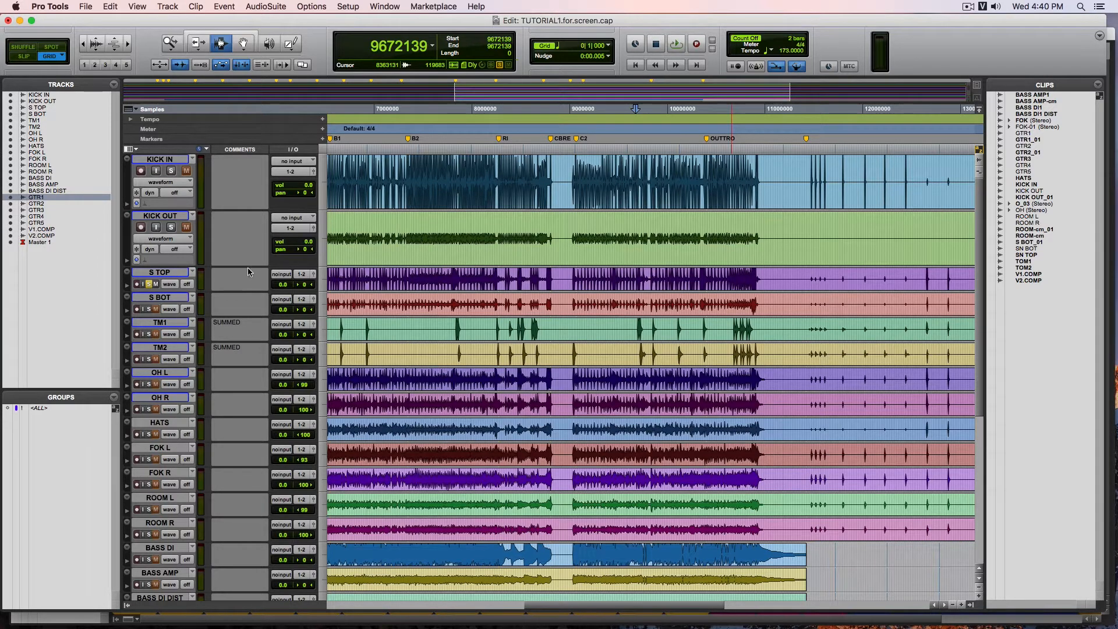
# Play from just before the first PC marker, switch the solo from S TOP to S BOT, and stop playback.
pyautogui.hscroll(-10, 419, 289)
pyautogui.click(463, 283)
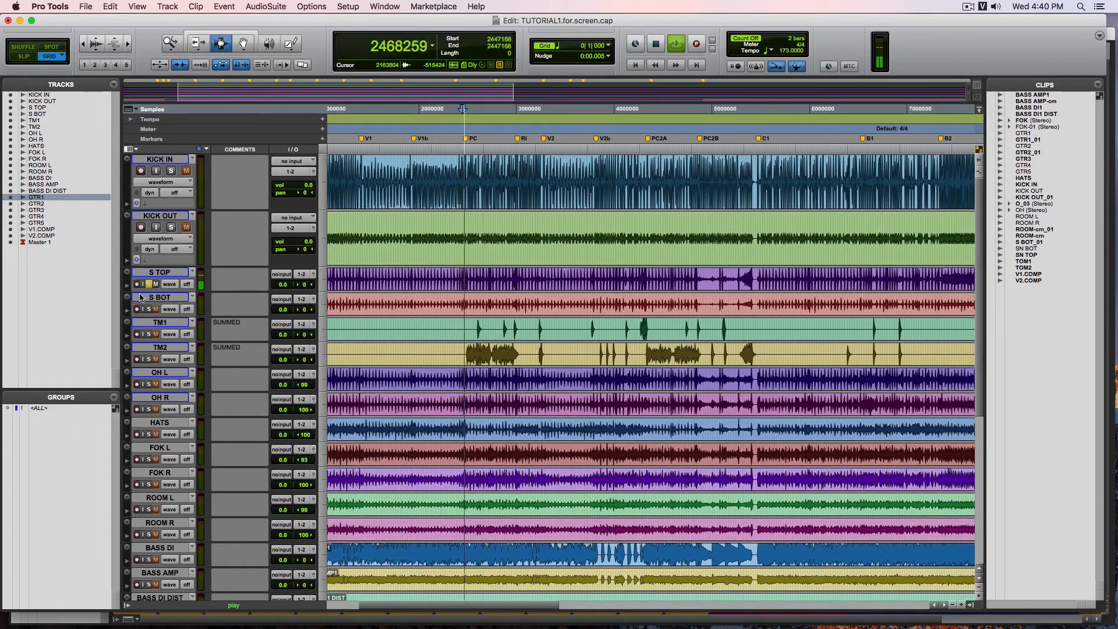
pyautogui.press('space')
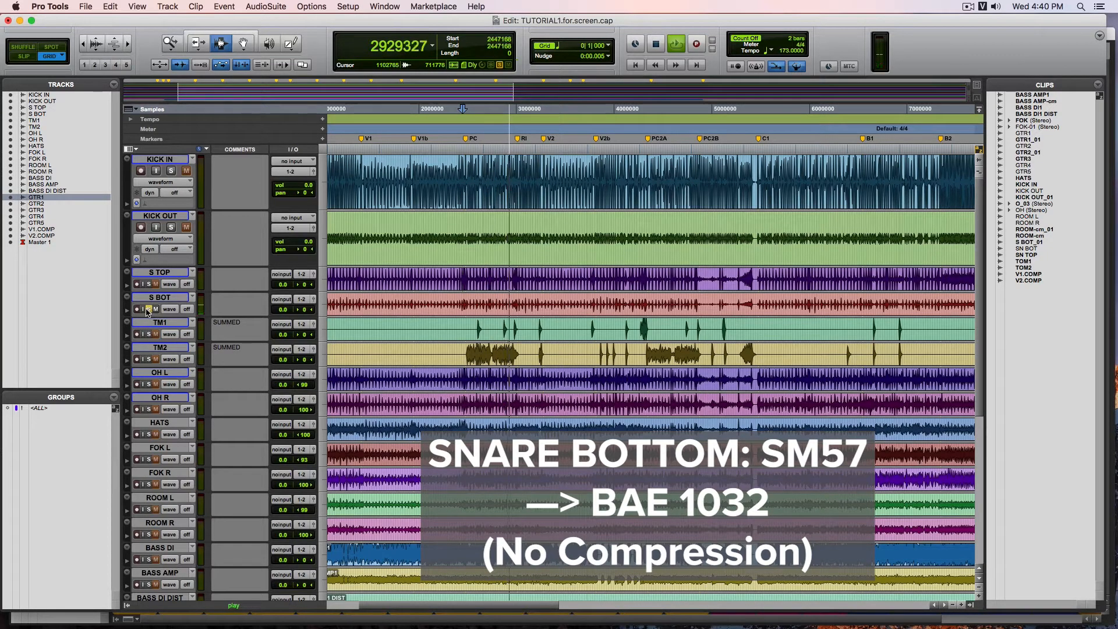
pyautogui.press('space')
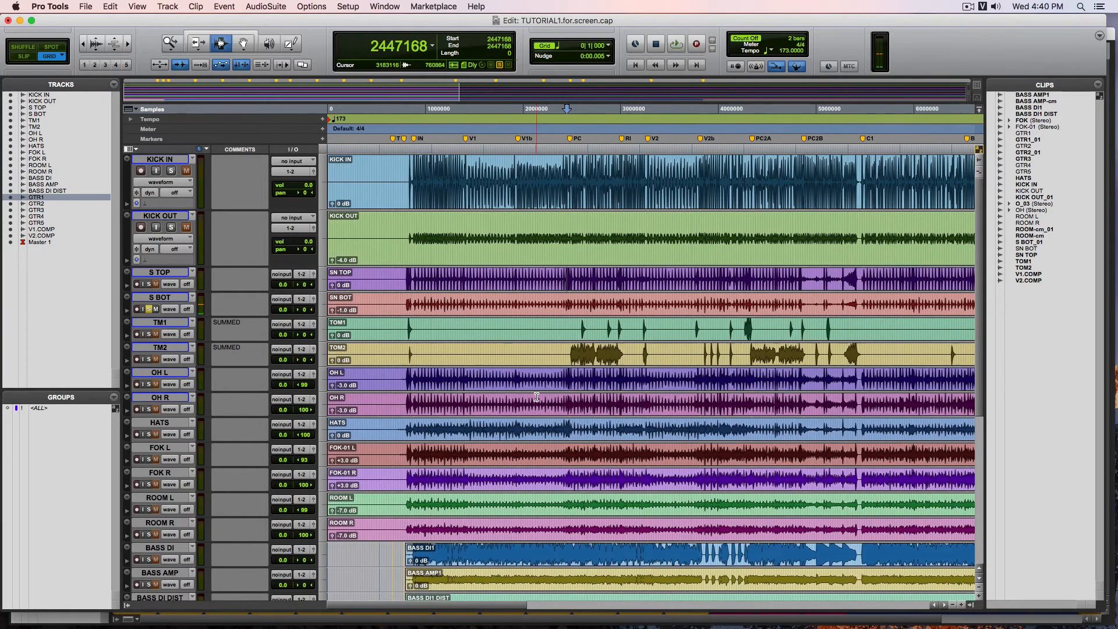
pyautogui.click(246, 324)
pyautogui.click(145, 335)
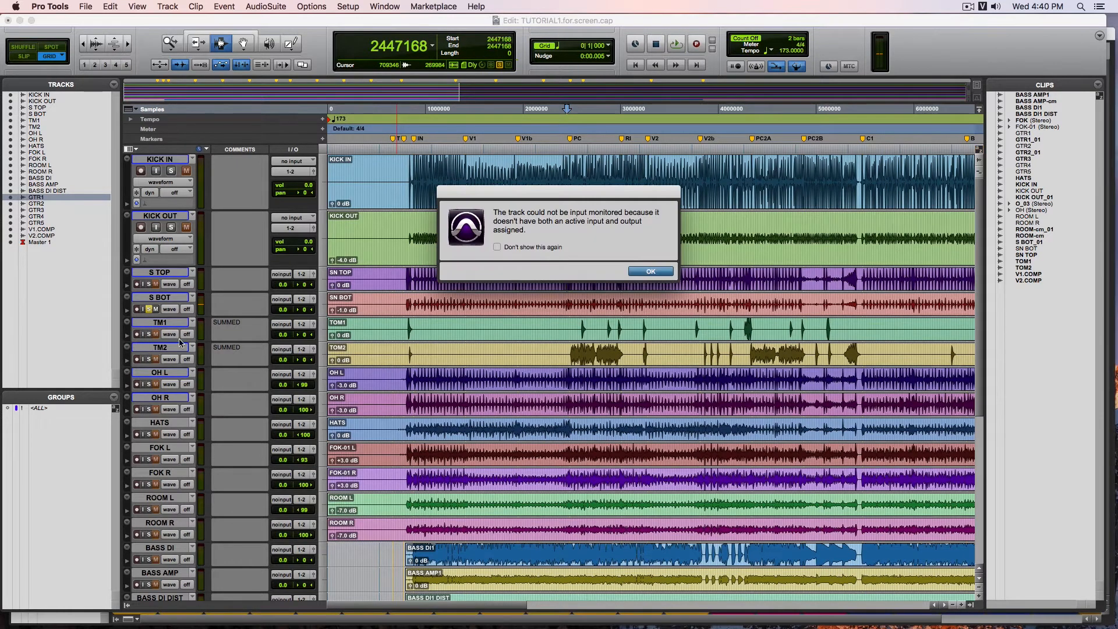
pyautogui.click(650, 272)
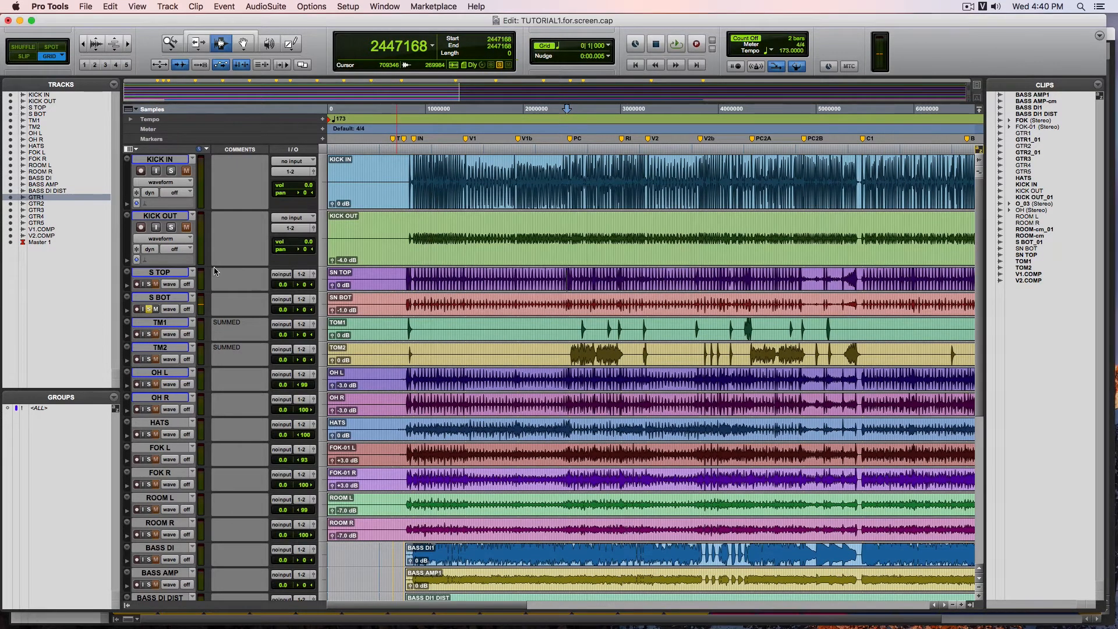
# Clear the solo on S BOT and select the first tom hit on the TM1 track near marker IN.
pyautogui.click(150, 309)
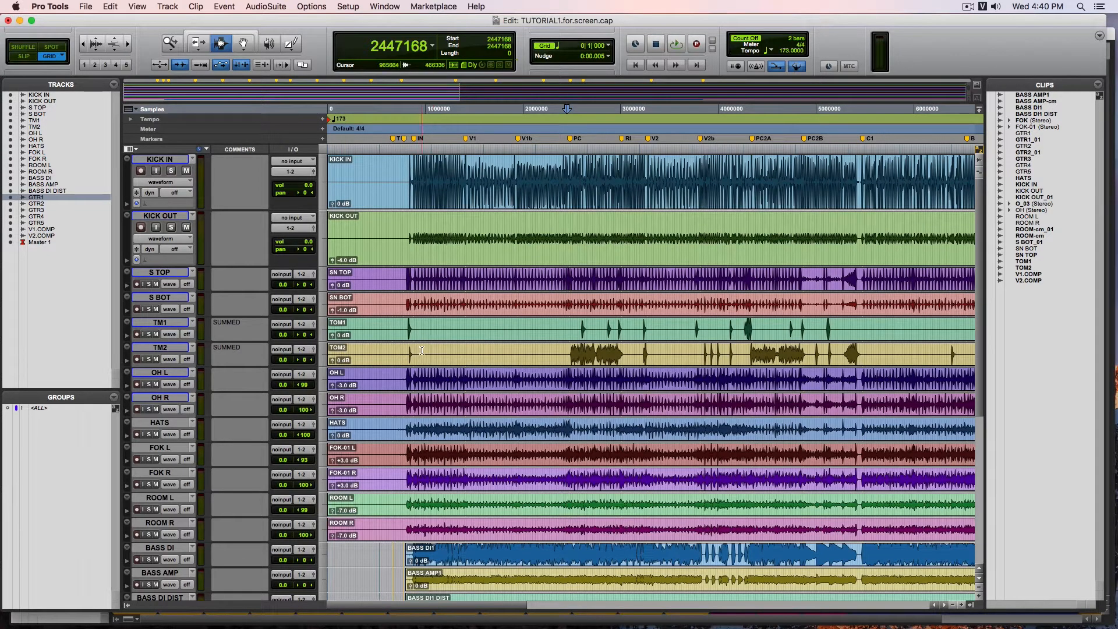
pyautogui.moveTo(409, 330); pyautogui.dragTo(423, 329)
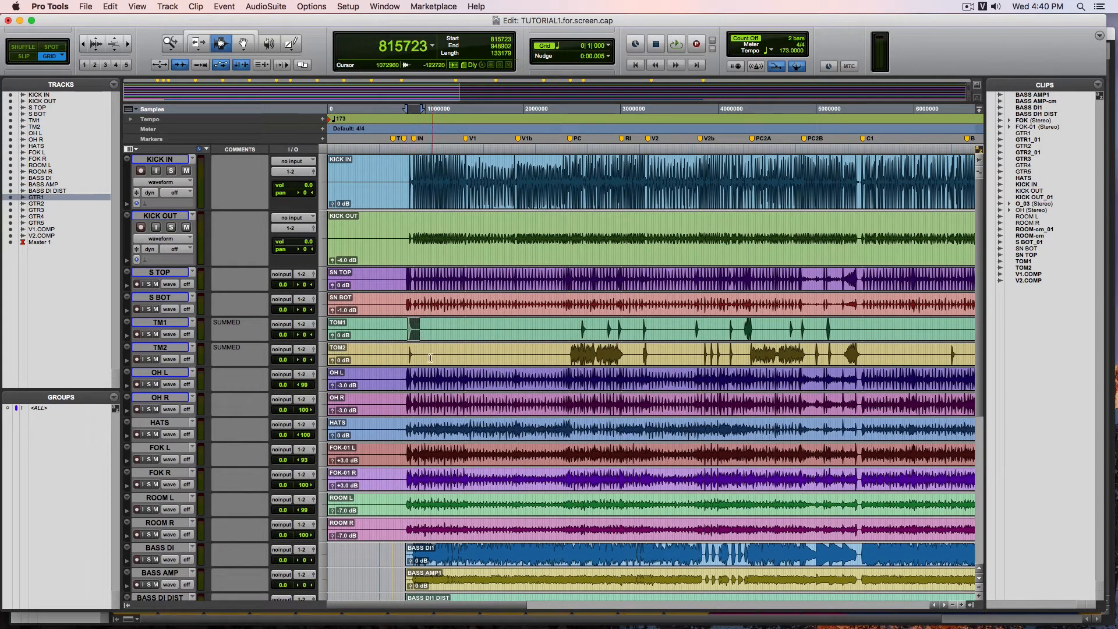
# Select the TM1 track, and open the TM2 comment and close it without editing.
pyautogui.click(176, 327)
pyautogui.click(241, 351)
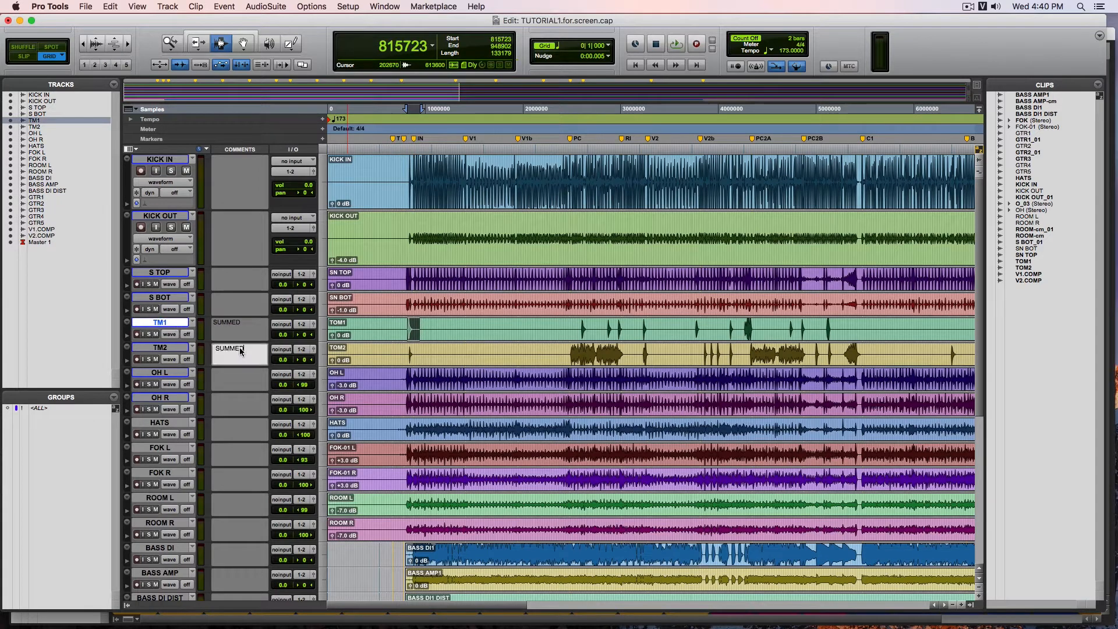
pyautogui.press('Return')
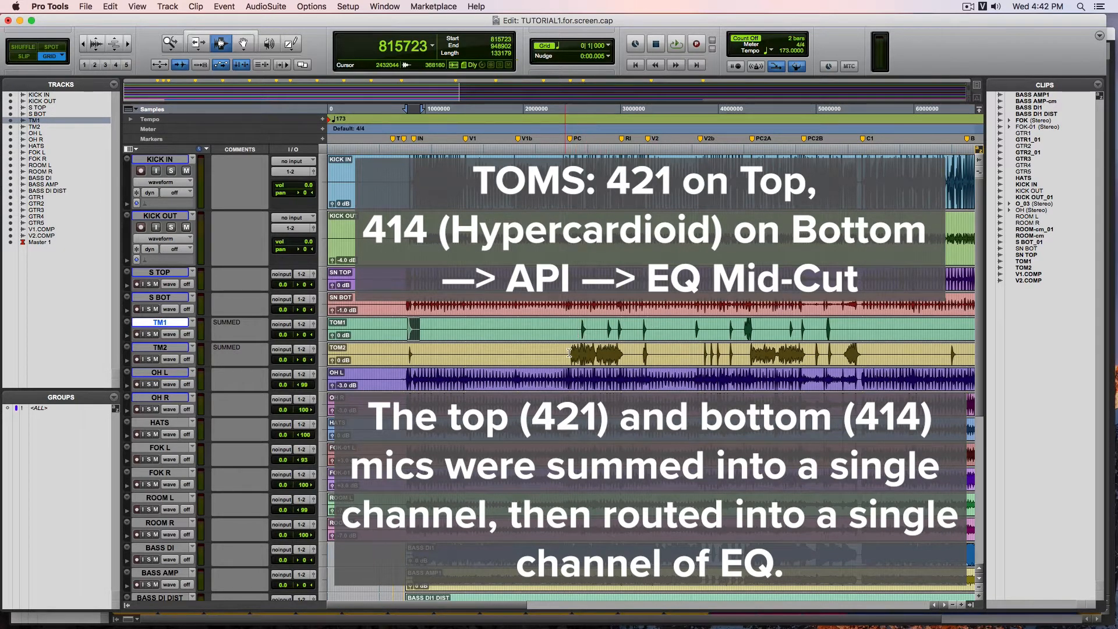
# Play from just before the first tom hit near marker IN, solo TM1, and switch the solo to TM2.
pyautogui.click(399, 326)
pyautogui.press('space')
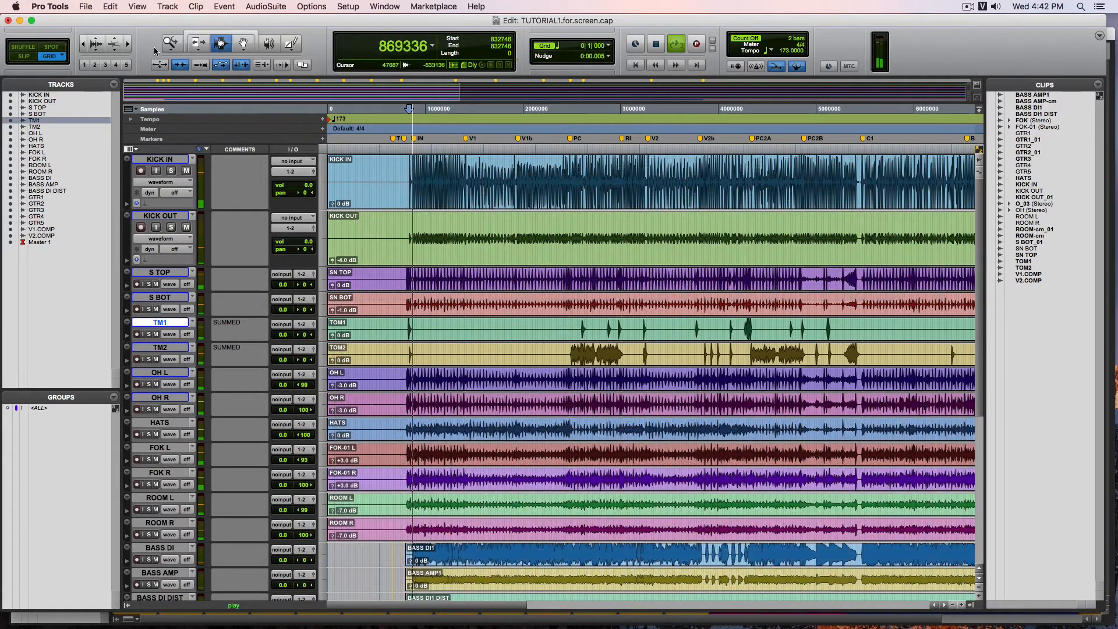
pyautogui.click(148, 334)
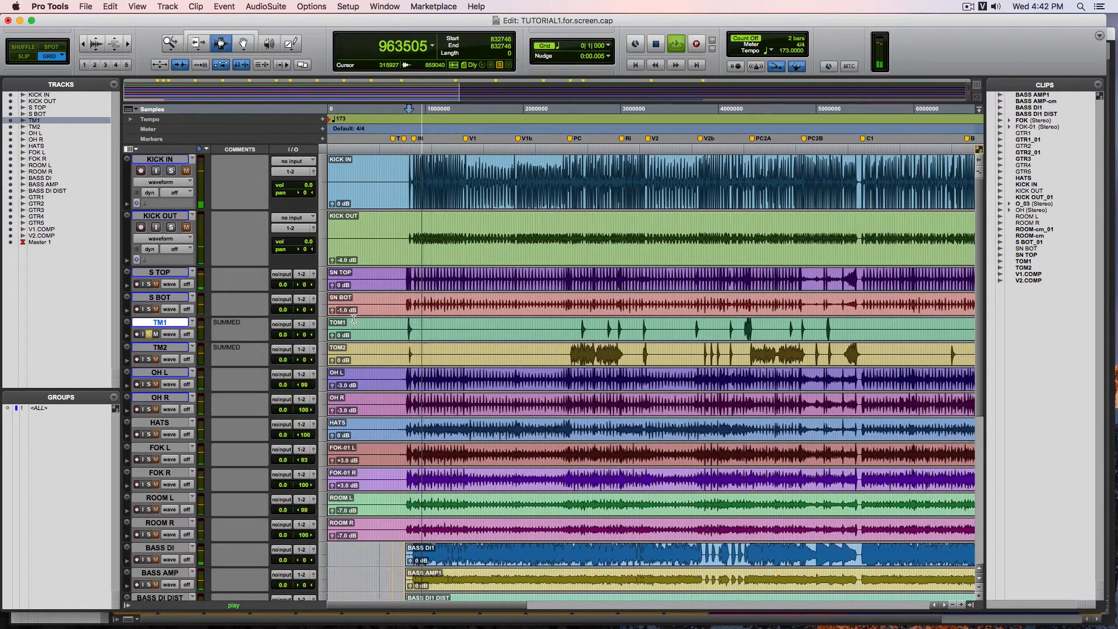
pyautogui.click(148, 360)
# Audition the toms from just after marker PC, add TM1 to the TM2 solo, and stop playback.
pyautogui.click(581, 309)
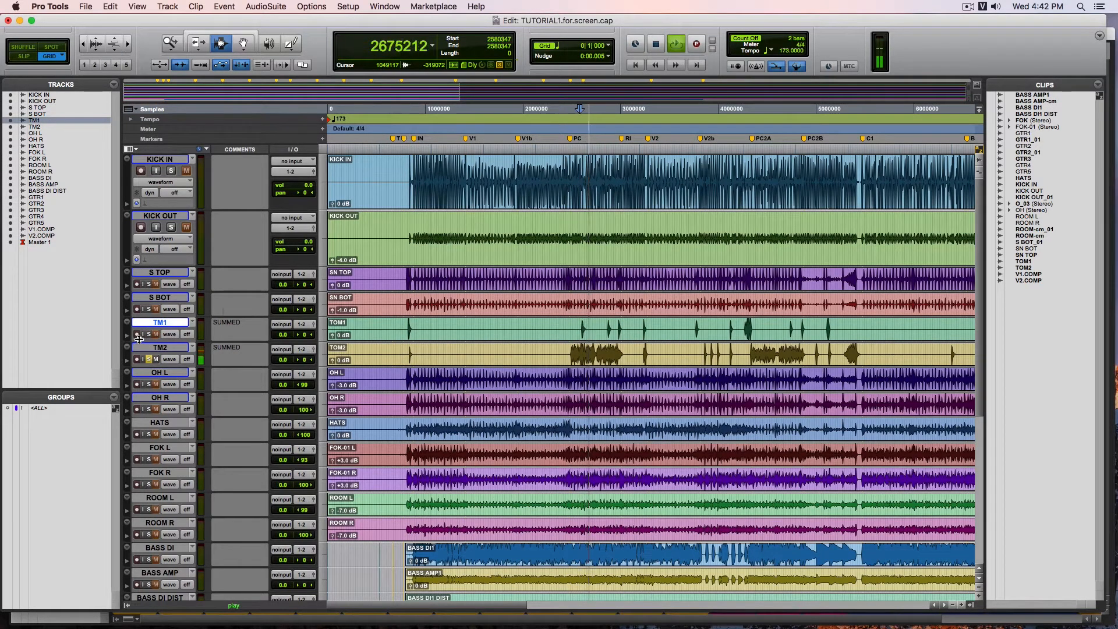
pyautogui.hotkey('shift', 's')
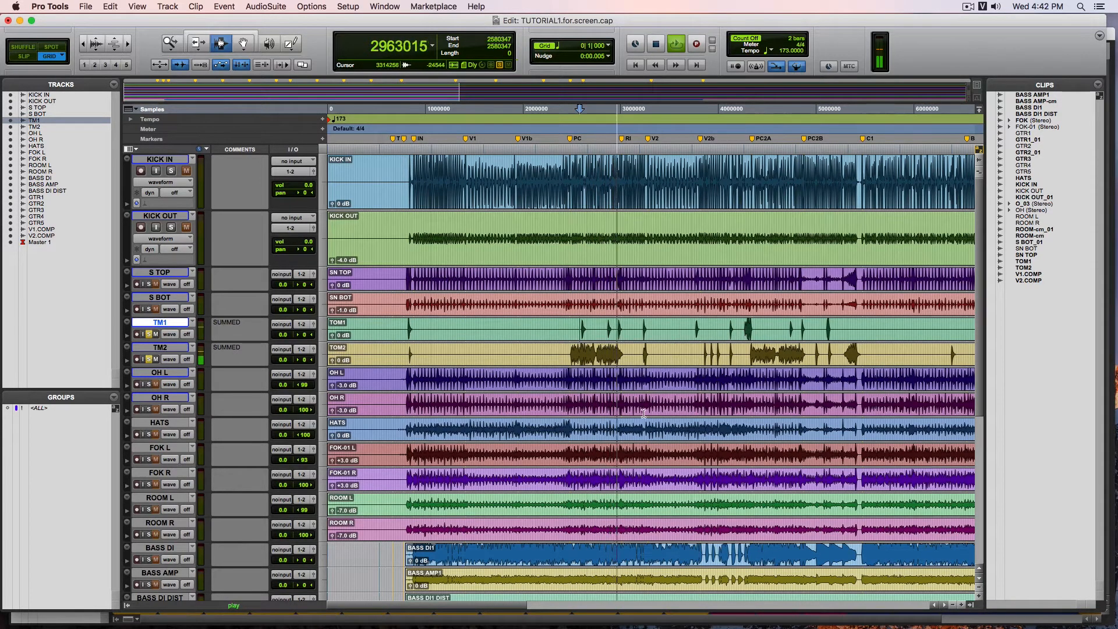
pyautogui.press('space')
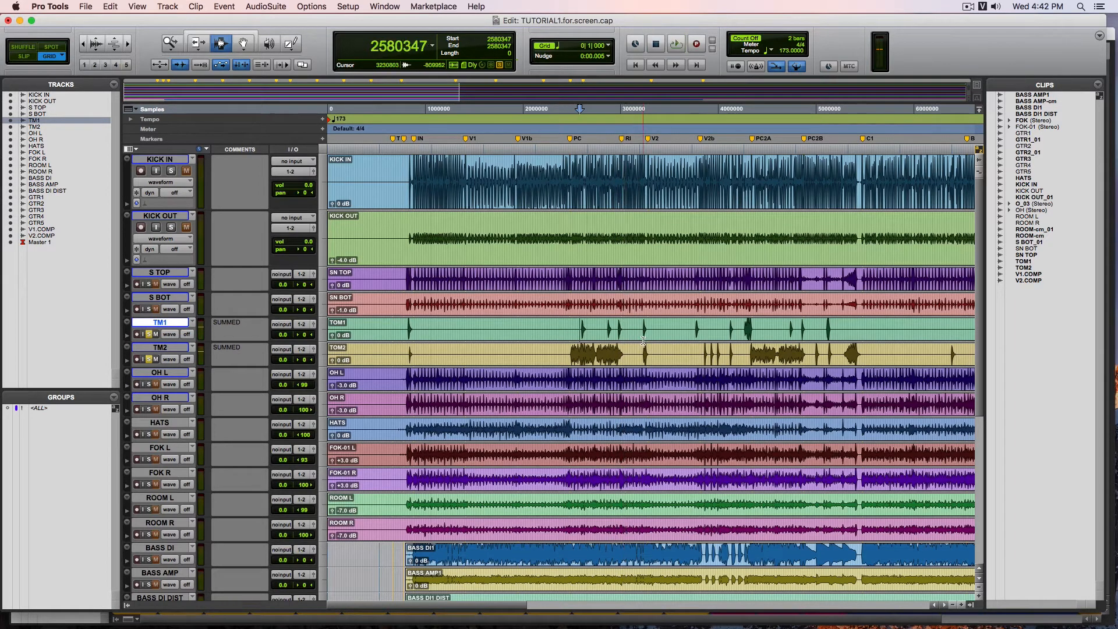
# Audition TM1 and TM2 together from just before marker V2, replay the passage, and stop playback.
pyautogui.click(641, 339)
pyautogui.press('space')
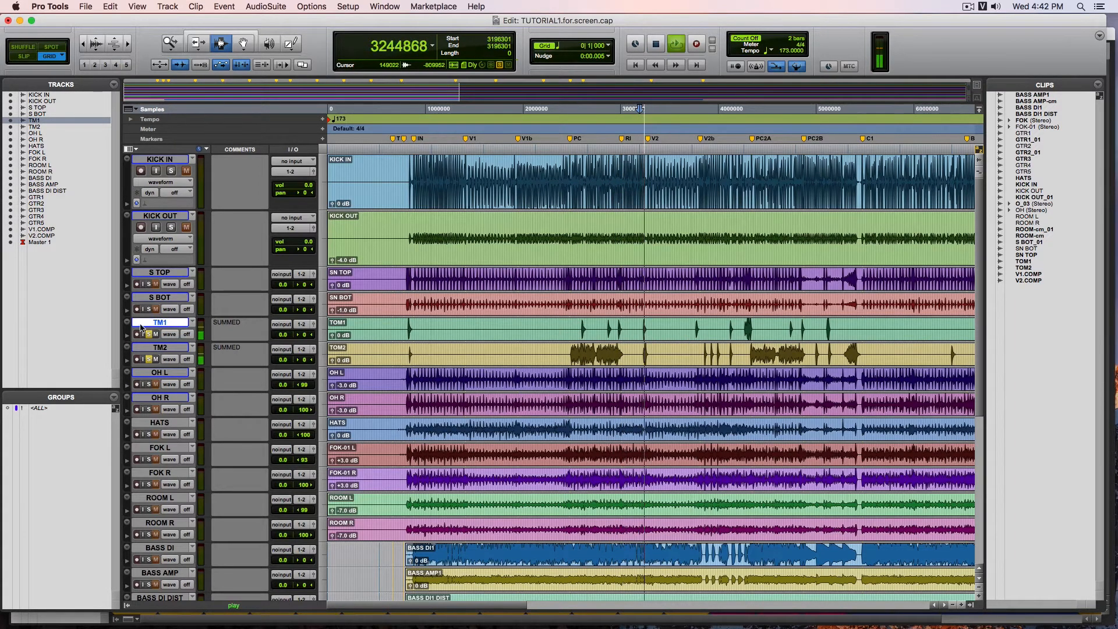
pyautogui.press('space')
pyautogui.press('space')
pyautogui.press('space')
# Audition the tom hit just before marker V2 with only TM1 in solo, clear the solo, and stop playback.
pyautogui.click(150, 334)
pyautogui.click(149, 359)
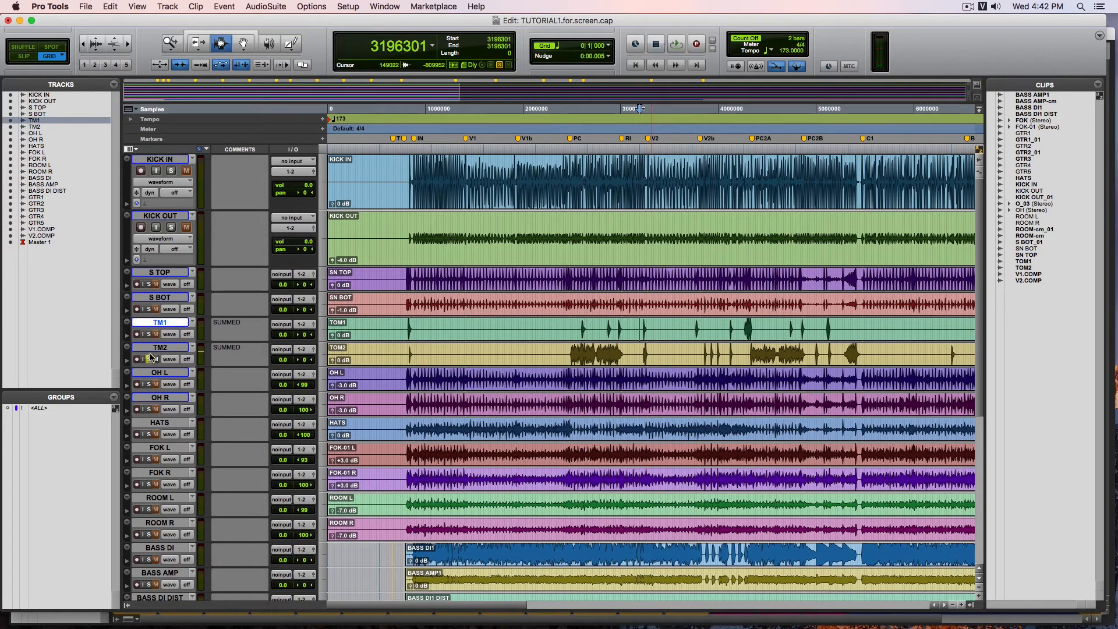
pyautogui.click(149, 335)
pyautogui.press('space')
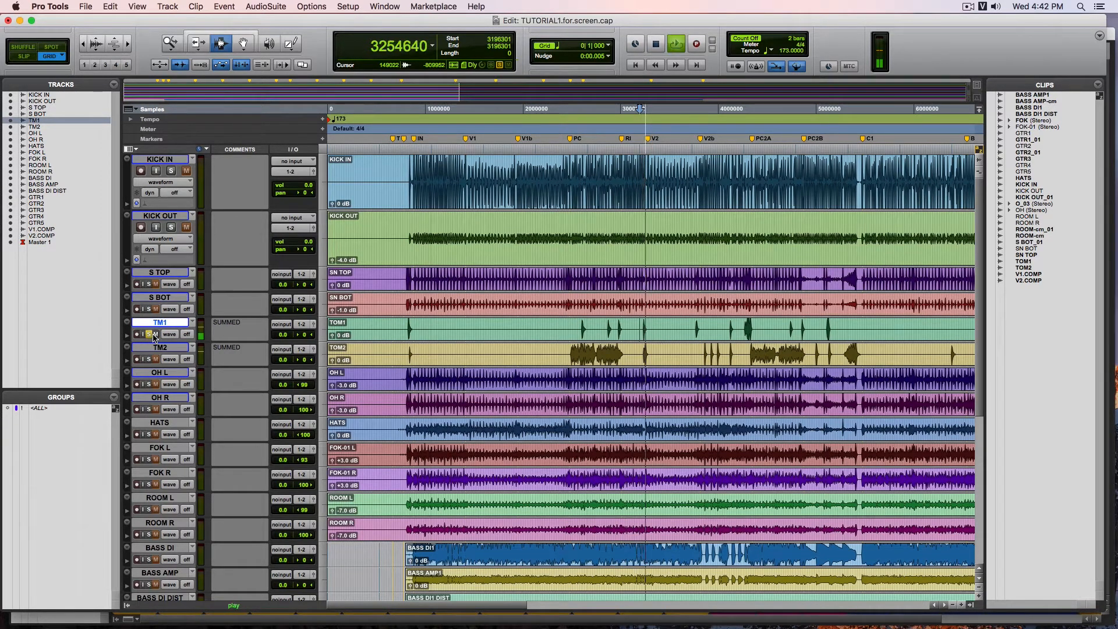
pyautogui.click(150, 334)
pyautogui.press('space')
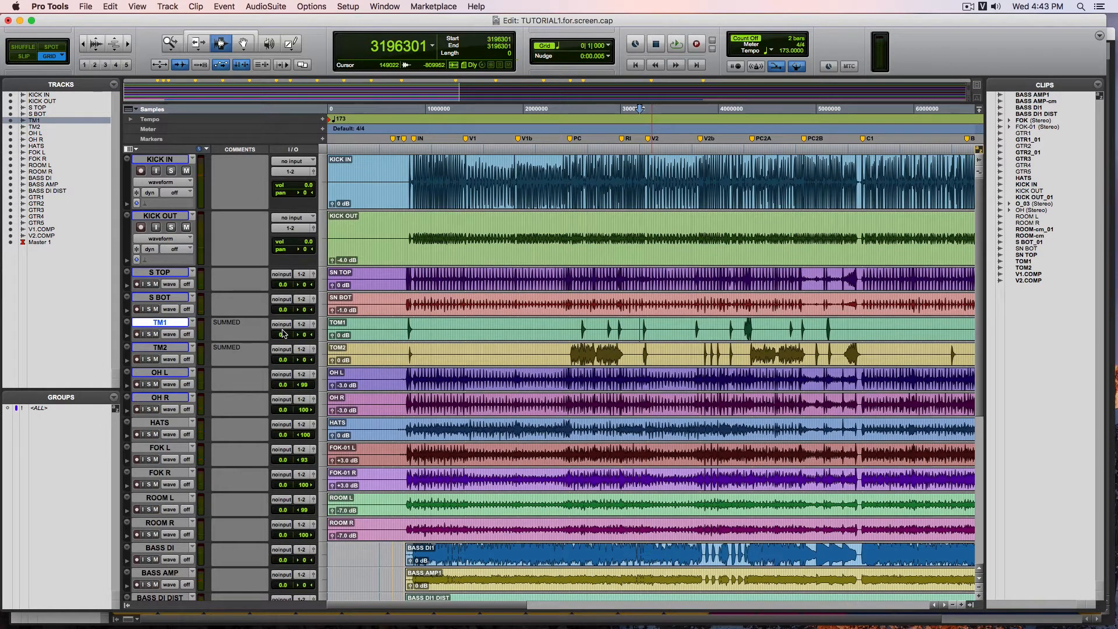
# Solo TM1 and audition its tom fill just before marker PC2A twice, stopping playback after each pass.
pyautogui.click(744, 331)
pyautogui.press('space')
pyautogui.click(149, 335)
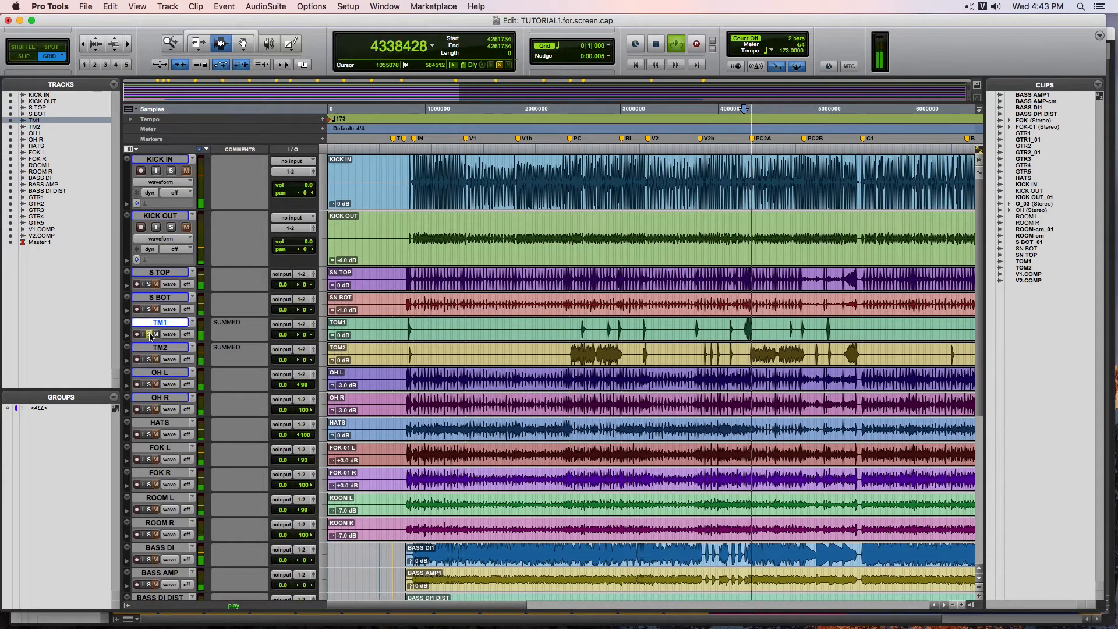
pyautogui.press('space')
pyautogui.press('space')
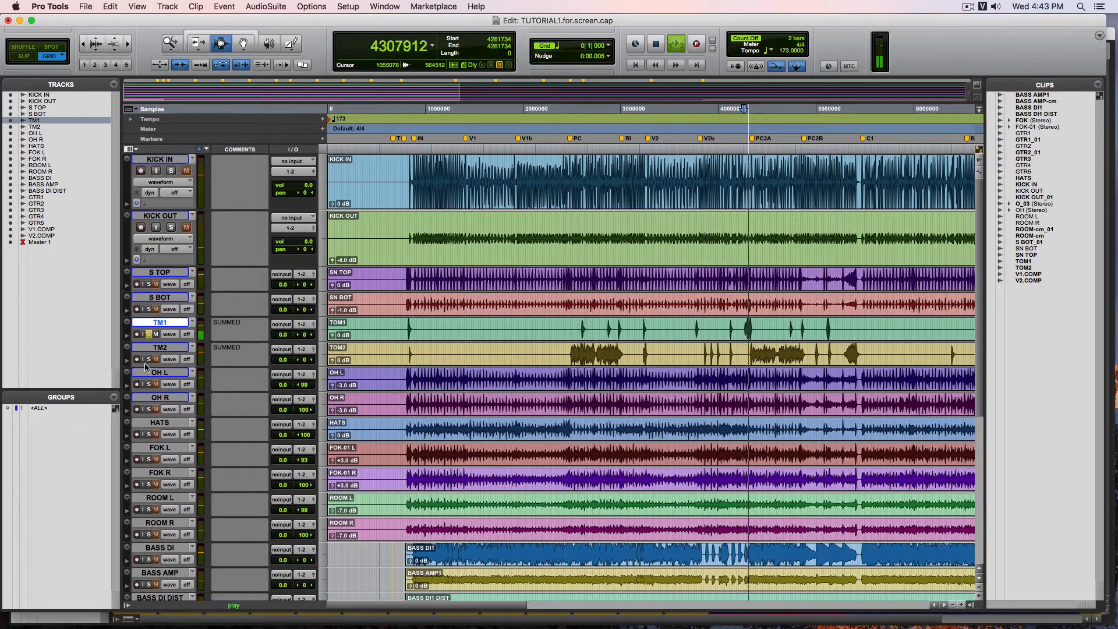
pyautogui.press('space')
# Switch the solo from TM1 to TM2, play from just before marker PC2A, and stop playback.
pyautogui.click(149, 360)
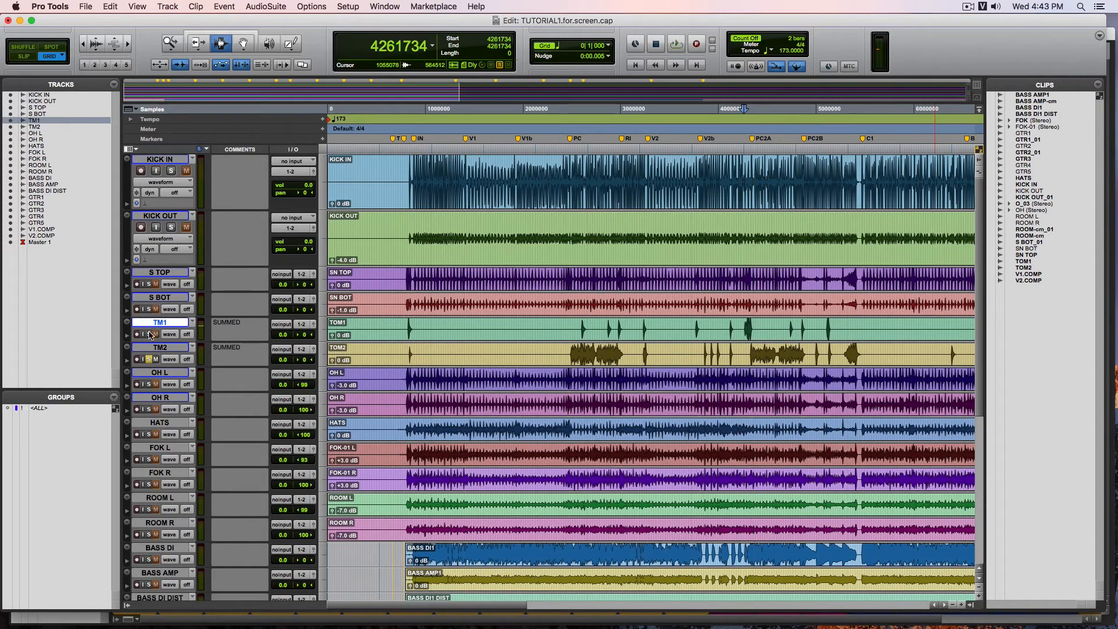
pyautogui.press('space')
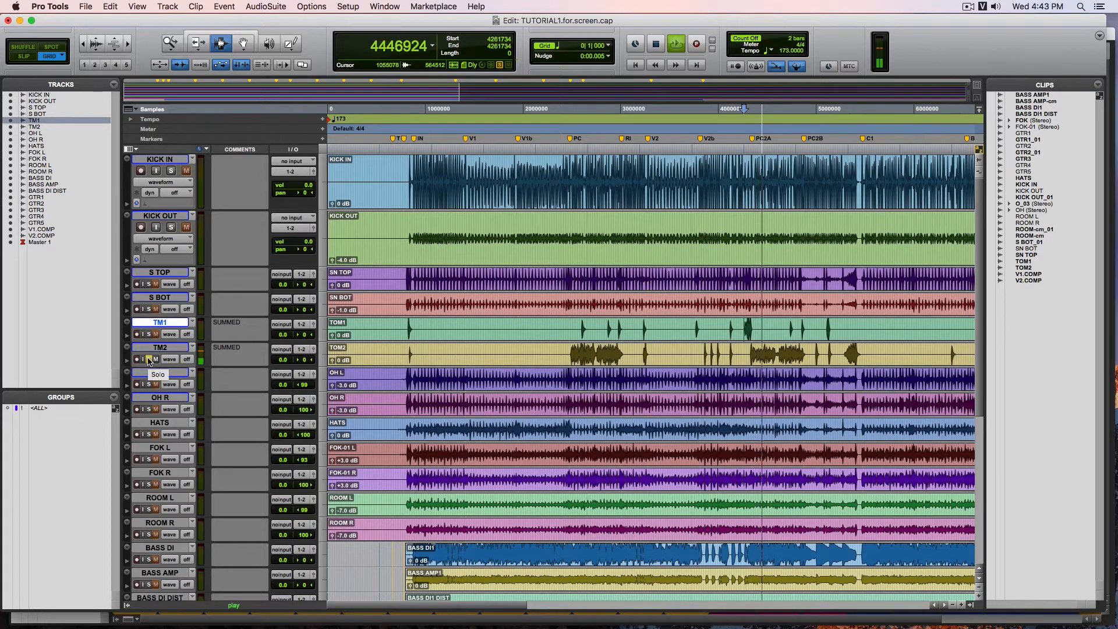
pyautogui.press('space')
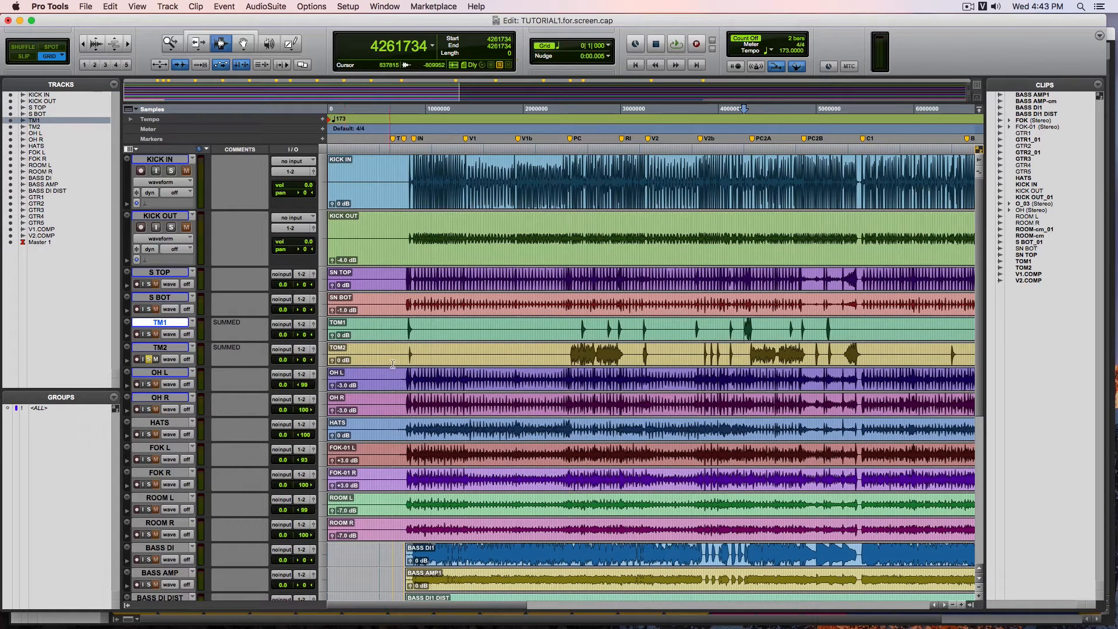
# Switch the solo from TM2 to OH L and OH R, and play from the start of the drums near marker IN.
pyautogui.click(407, 379)
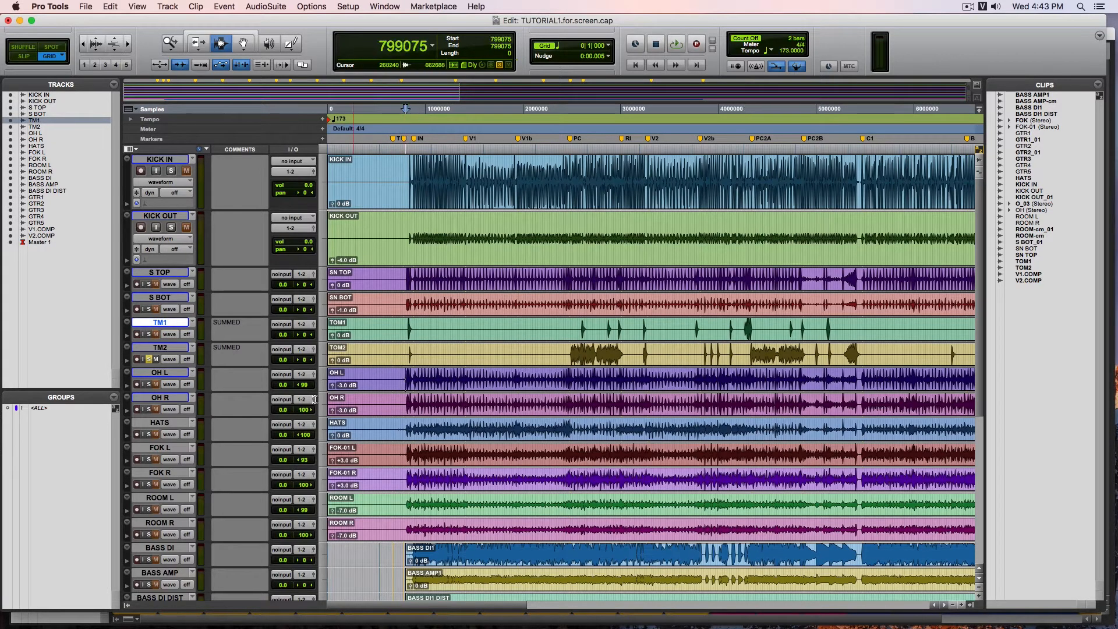
pyautogui.click(149, 334)
pyautogui.click(149, 359)
pyautogui.keyDown('super'); pyautogui.click(148, 384); pyautogui.keyUp('super')
pyautogui.click(149, 410)
pyautogui.press('space')
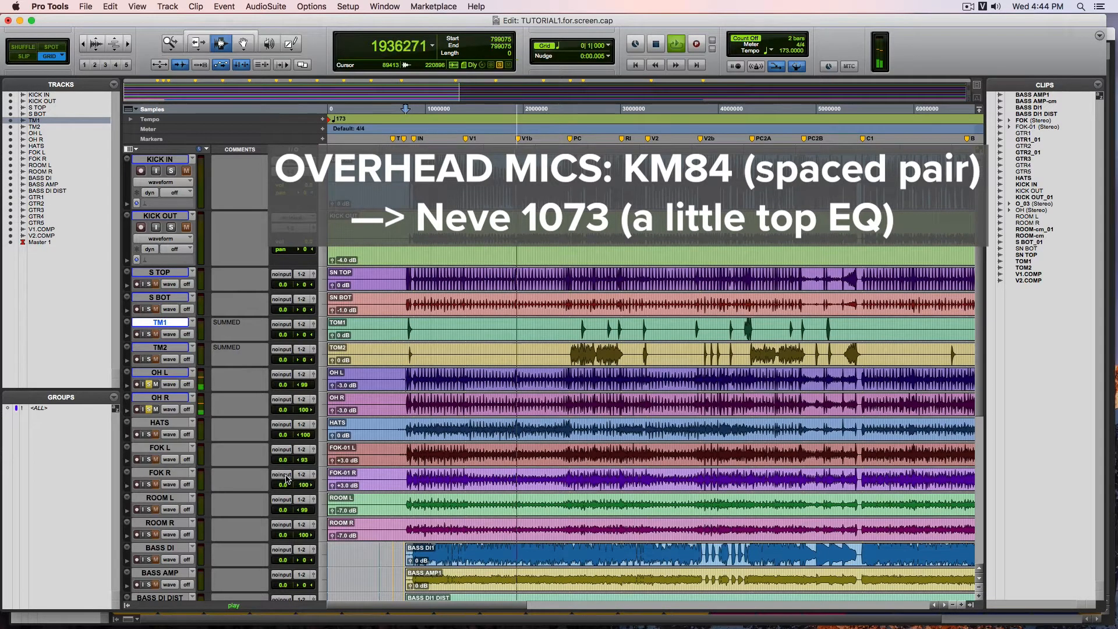
# Separate the OH L clip at the playback start point near marker IN, and replay the soloed overheads briefly.
pyautogui.press('super+e')
pyautogui.press('space')
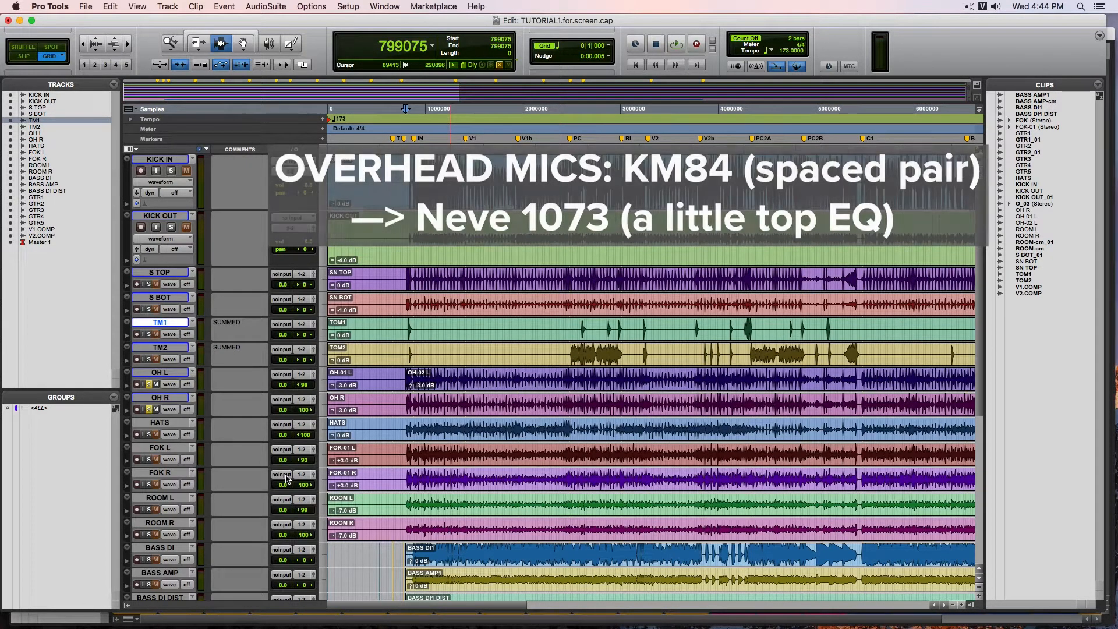
pyautogui.press('space')
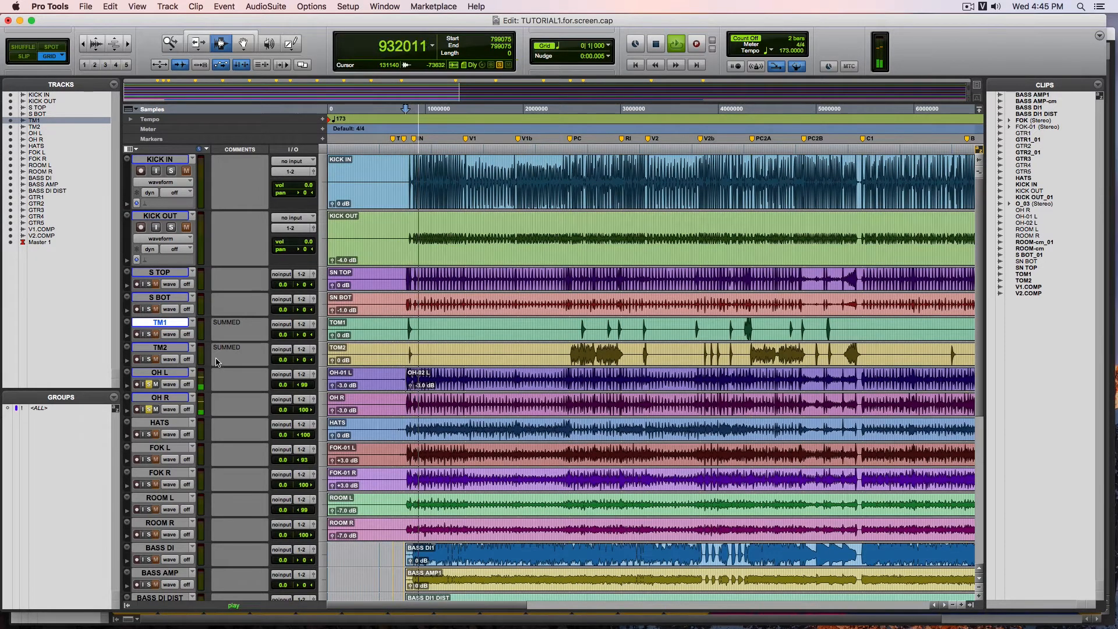
pyautogui.press('space')
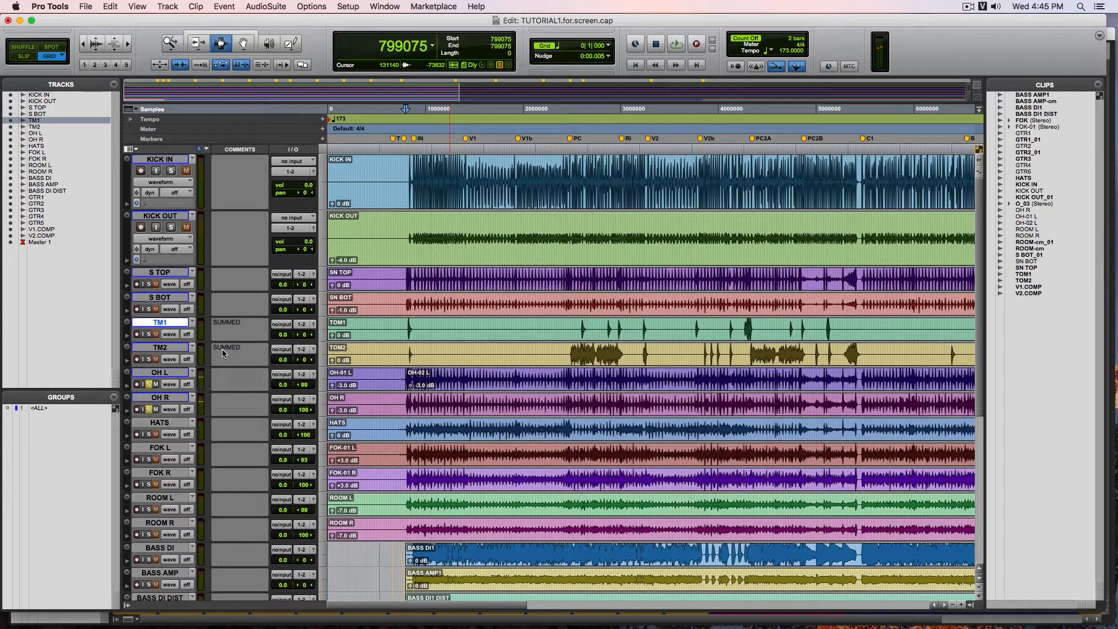
# Audition the soloed overheads around marker PC from two nearby start points, and stop playback.
pyautogui.click(572, 381)
pyautogui.press('space')
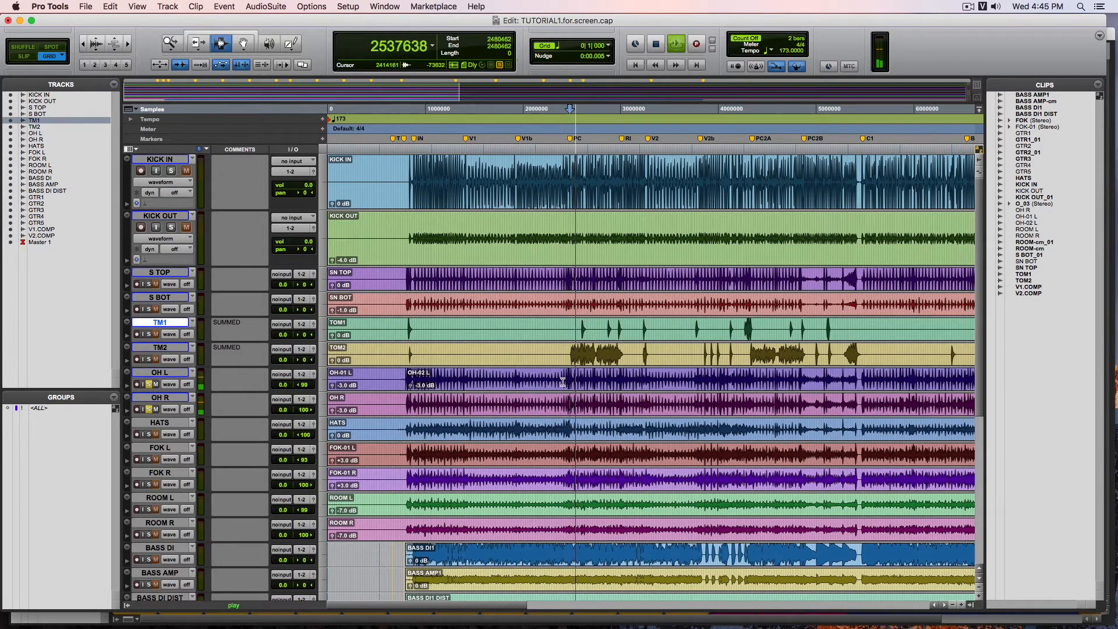
pyautogui.click(563, 382)
pyautogui.press('space')
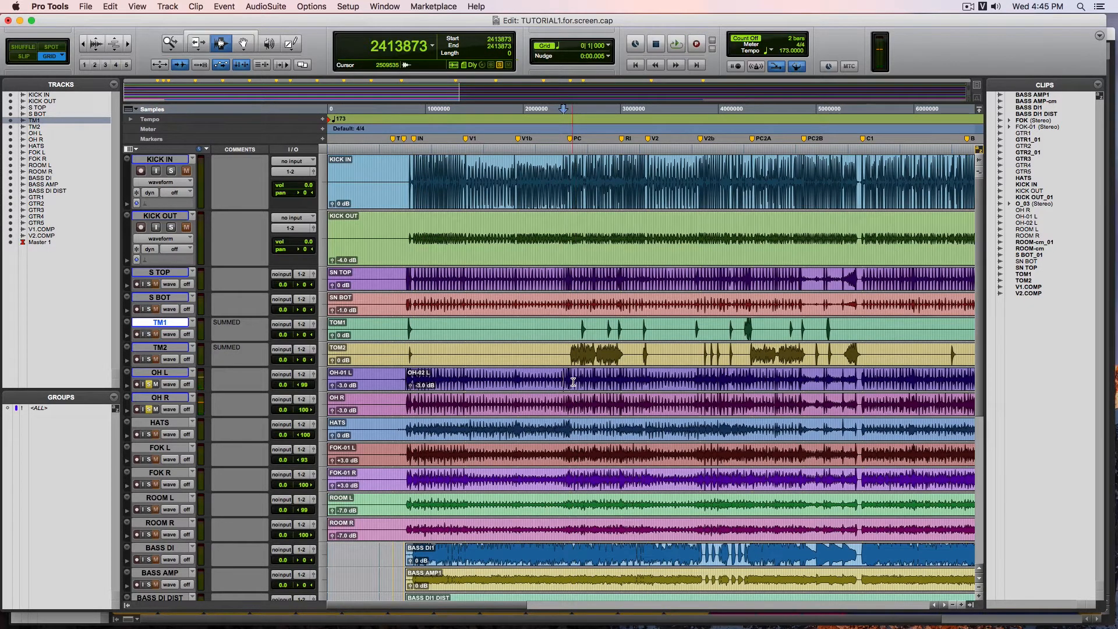
# Audition the soloed overheads from just before marker C1, and stop playback.
pyautogui.click(876, 398)
pyautogui.click(864, 388)
pyautogui.press('space')
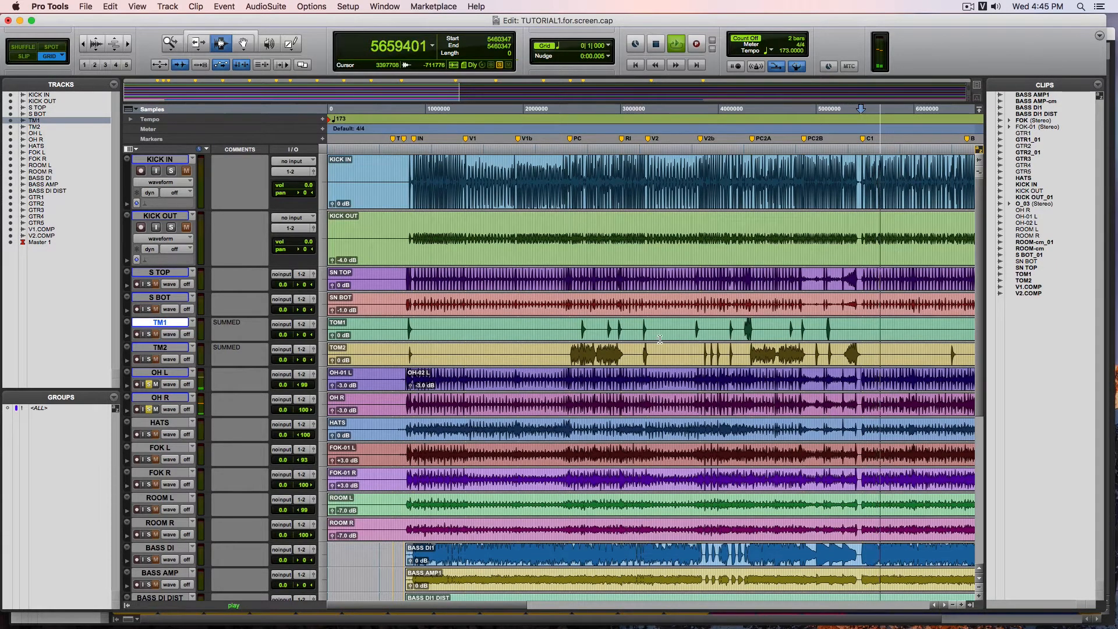
pyautogui.press('space')
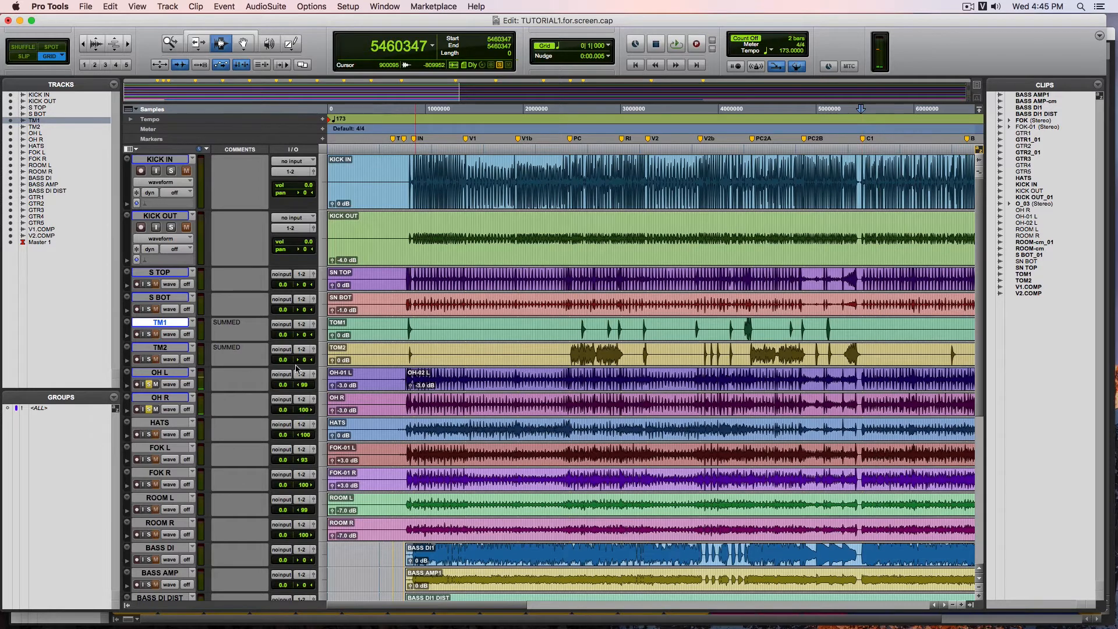
# Switch the solo from the overheads to HATS, play from just after marker IN, and stop playback.
pyautogui.click(149, 410)
pyautogui.click(149, 384)
pyautogui.click(150, 434)
pyautogui.press('space')
pyautogui.click(418, 430)
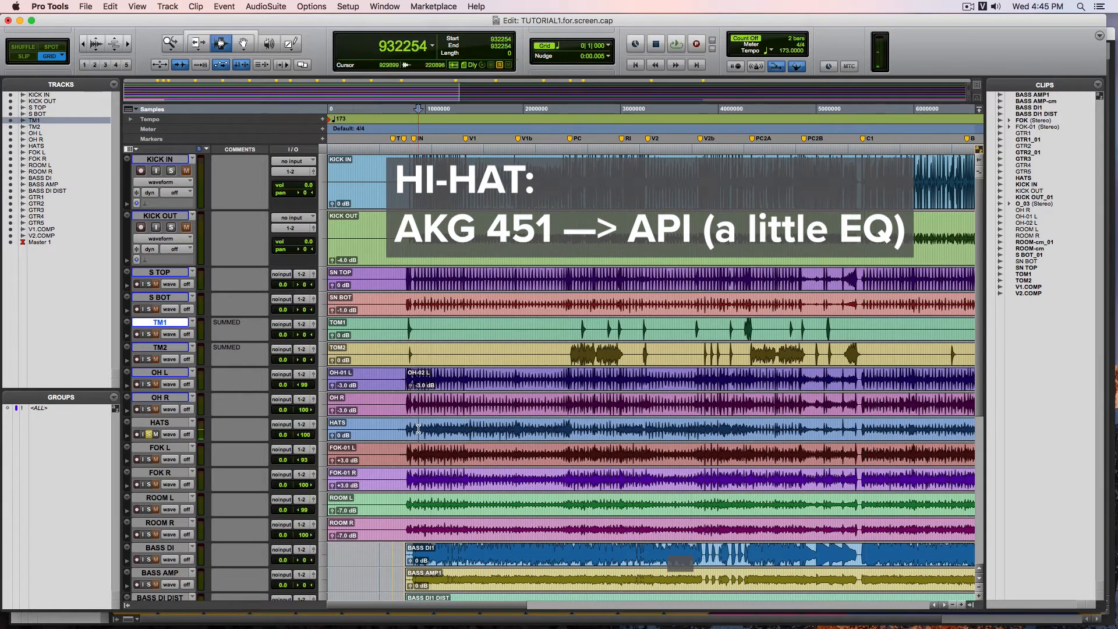
pyautogui.press('space')
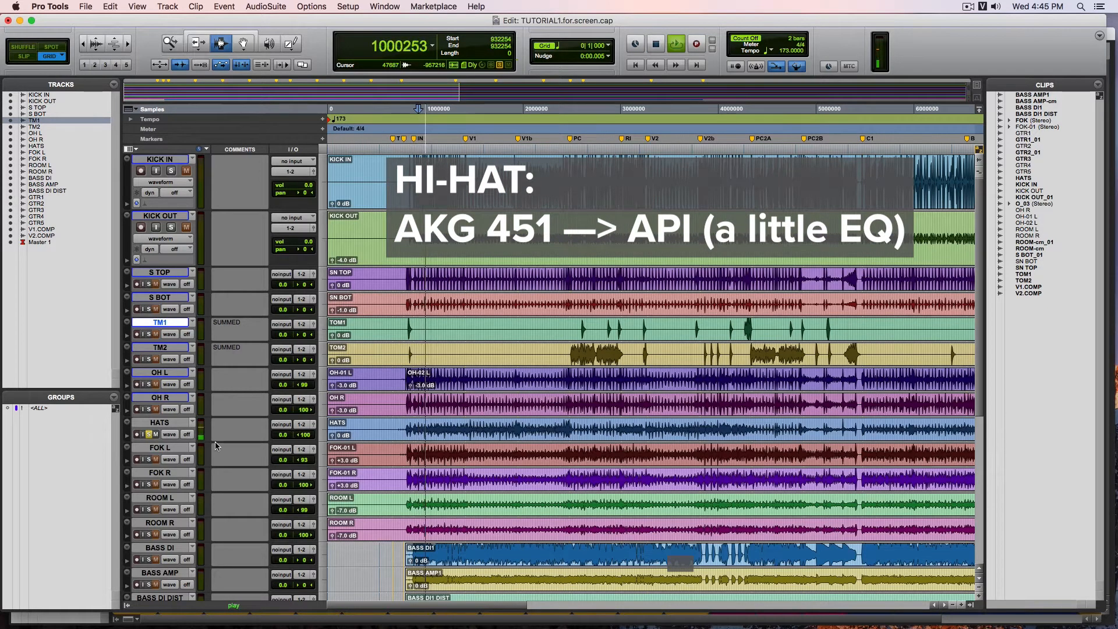
pyautogui.press('space')
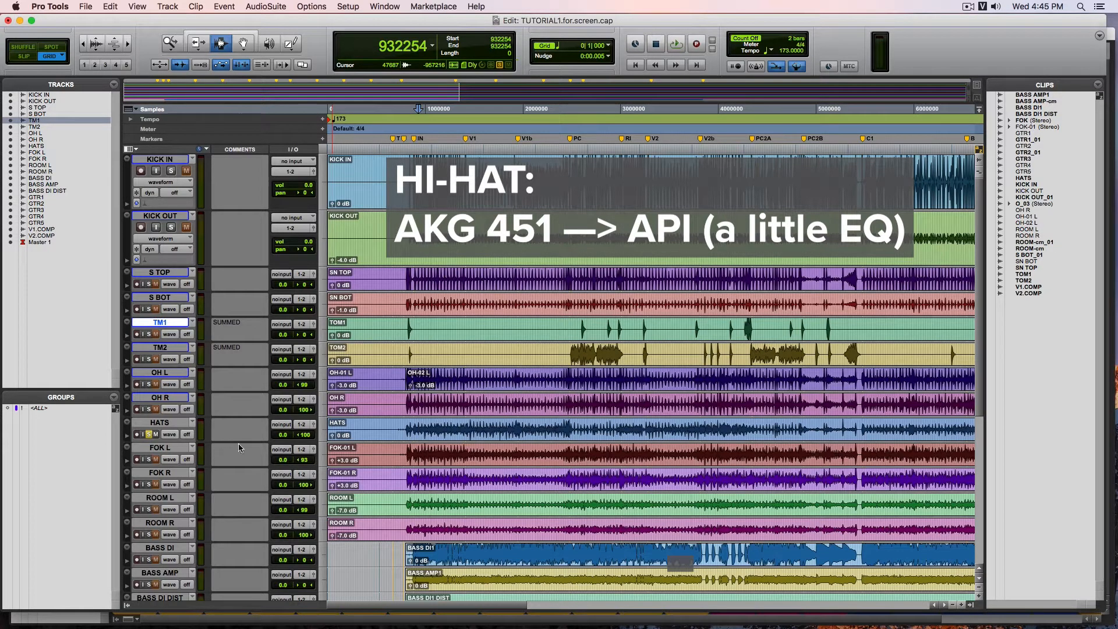
# Audition HATS again from marker IN and from just before marker V1b, and stop playback.
pyautogui.press('space')
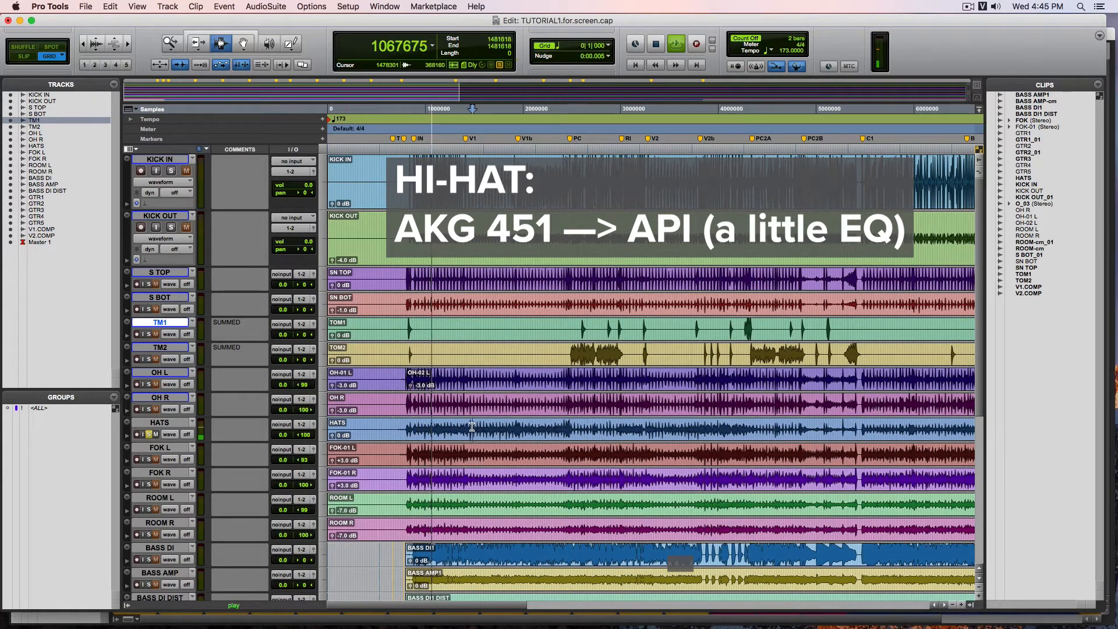
pyautogui.press('space')
pyautogui.click(517, 419)
pyautogui.press('space')
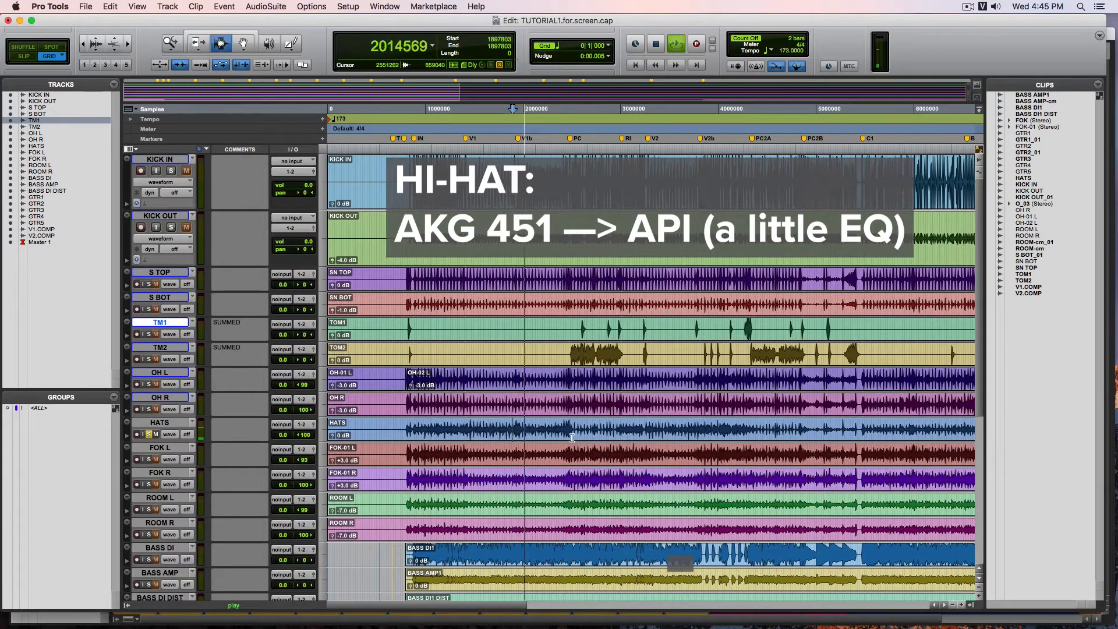
pyautogui.press('space')
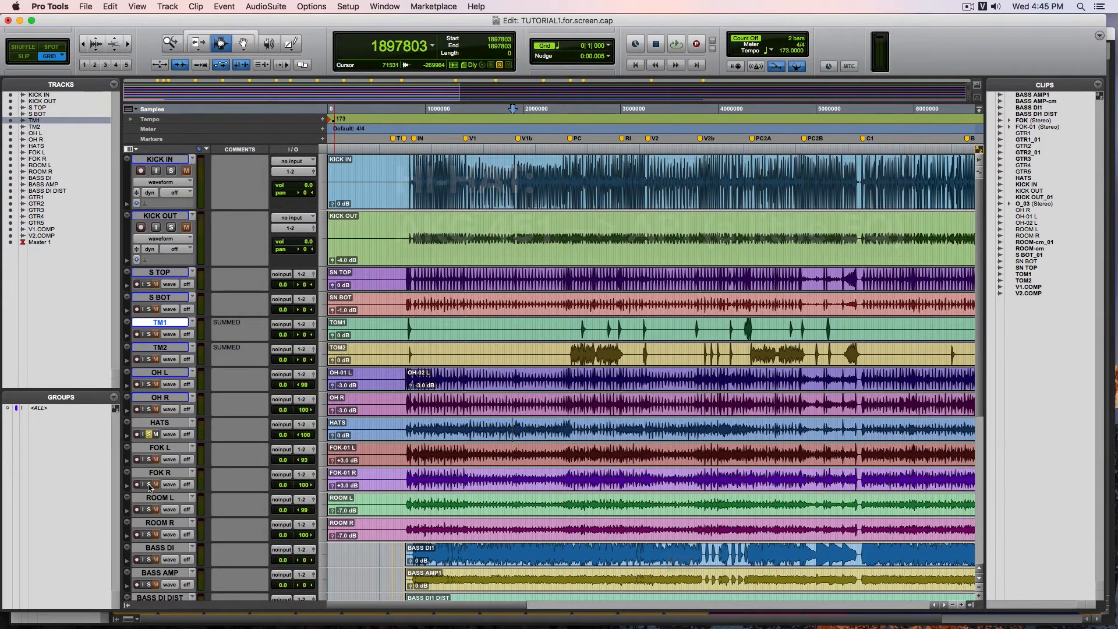
# Switch the solo from HATS to FOK L and FOK R, and show the Mix window.
pyautogui.click(149, 434)
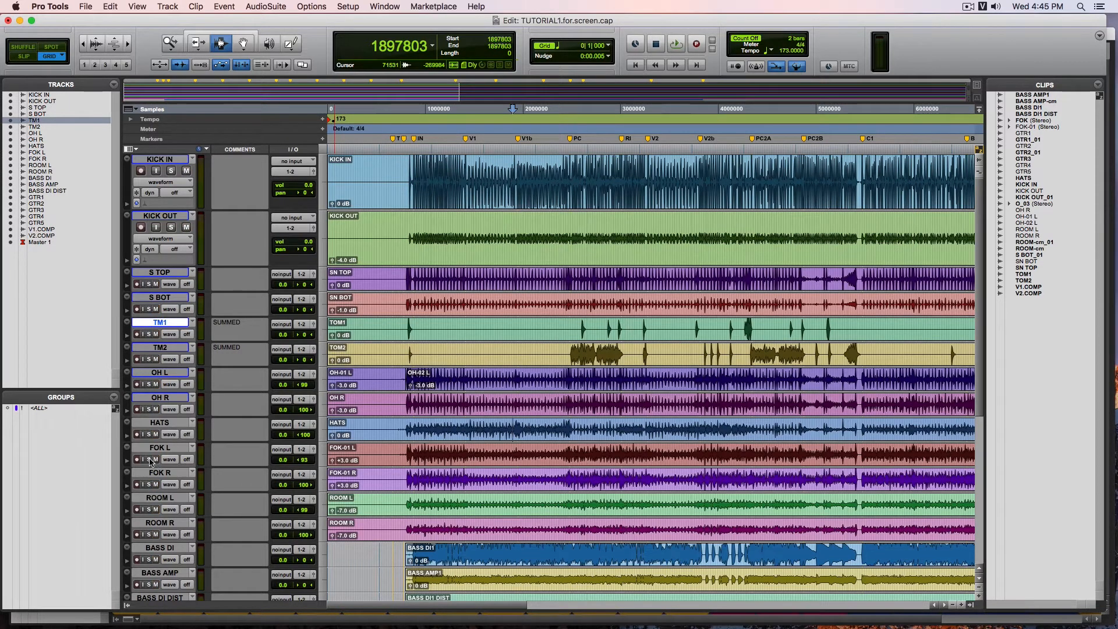
pyautogui.click(149, 484)
pyautogui.click(149, 459)
pyautogui.press('super+equal')
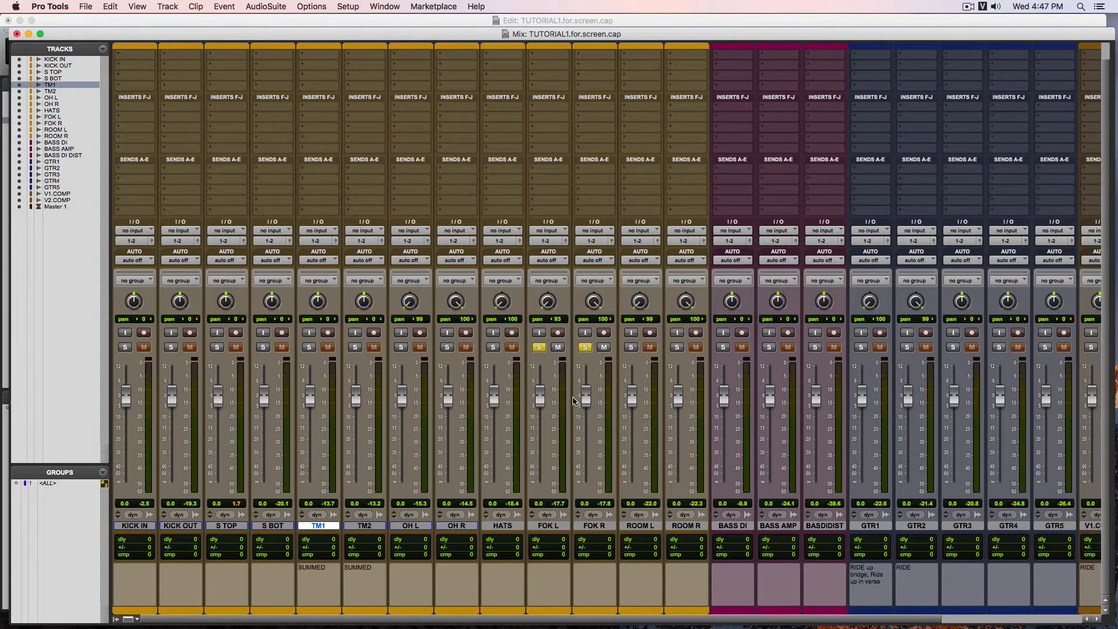
# Move the FOK R fader slightly off unity twice, resetting it to 0.0 dB each time.
pyautogui.moveTo(586, 395)
pyautogui.mouseDown()
pyautogui.moveTo(587, 408)
pyautogui.moveTo(588, 375)
pyautogui.moveTo(592, 400)
pyautogui.mouseUp()
pyautogui.keyDown('alt'); pyautogui.click(589, 398); pyautogui.keyUp('alt')
pyautogui.moveTo(588, 398)
pyautogui.mouseDown()
pyautogui.moveTo(587, 466)
pyautogui.moveTo(590, 394)
pyautogui.mouseUp()
pyautogui.keyDown('alt'); pyautogui.click(585, 401); pyautogui.keyUp('alt')
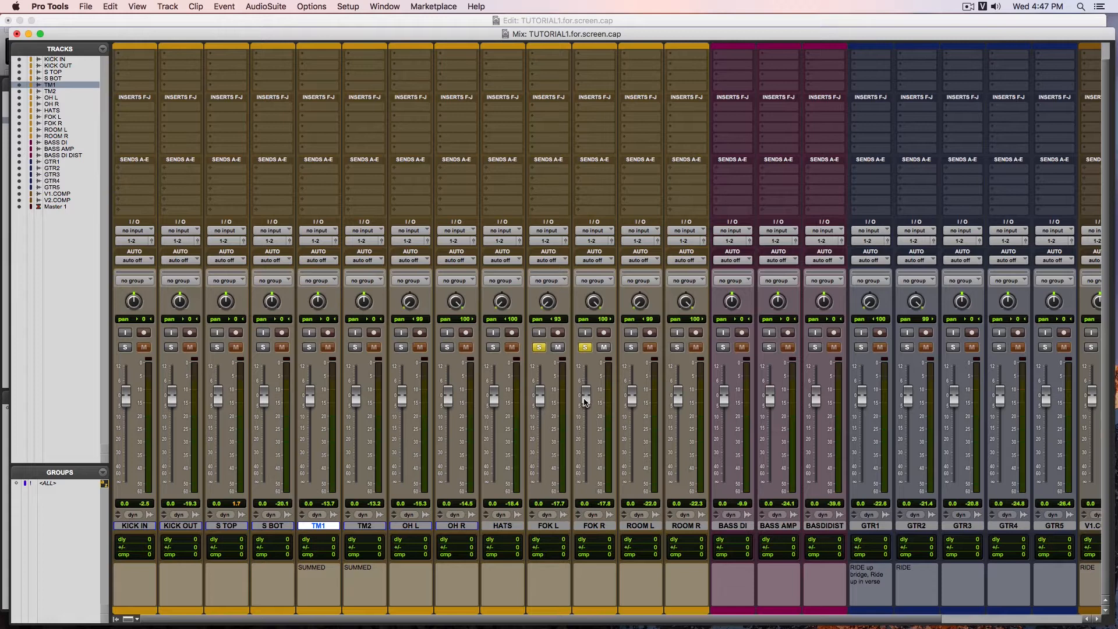
# Switch the solo to FOK R alone during playback.
pyautogui.click(587, 348)
pyautogui.click(589, 350)
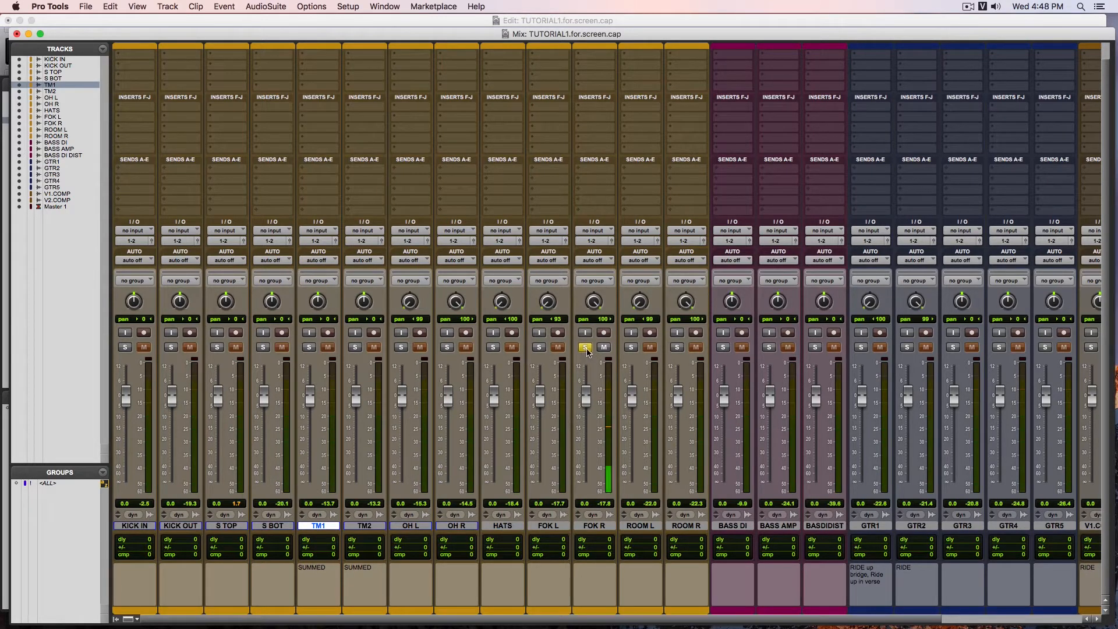
# Audition FOK L in solo, and switch the solo to the ROOM L and ROOM R pair.
pyautogui.click(587, 347)
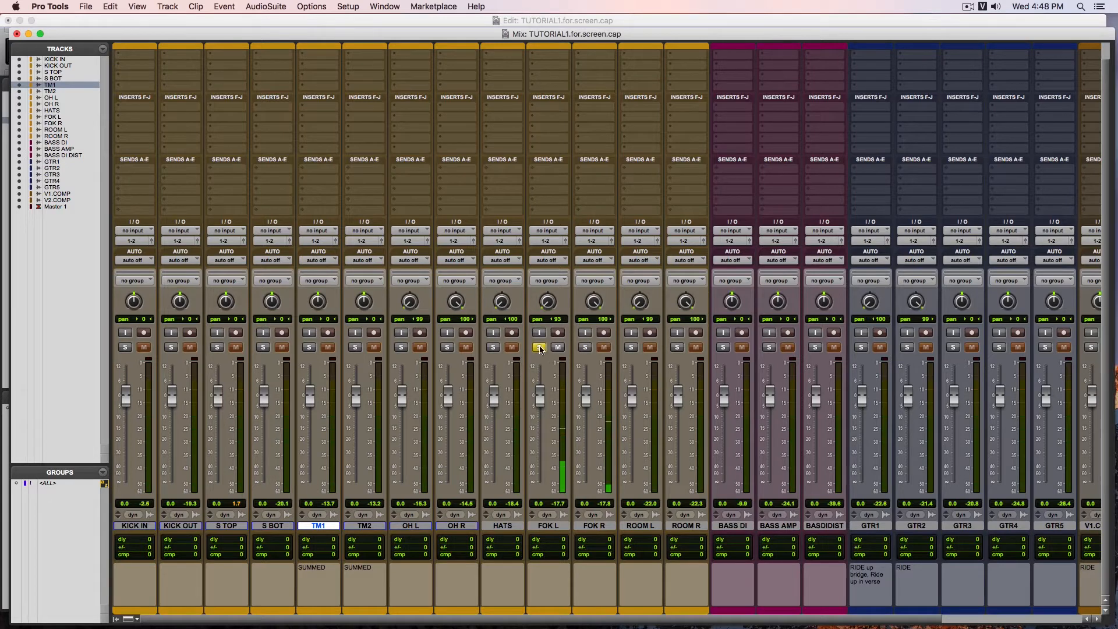
pyautogui.click(540, 348)
pyautogui.click(633, 347)
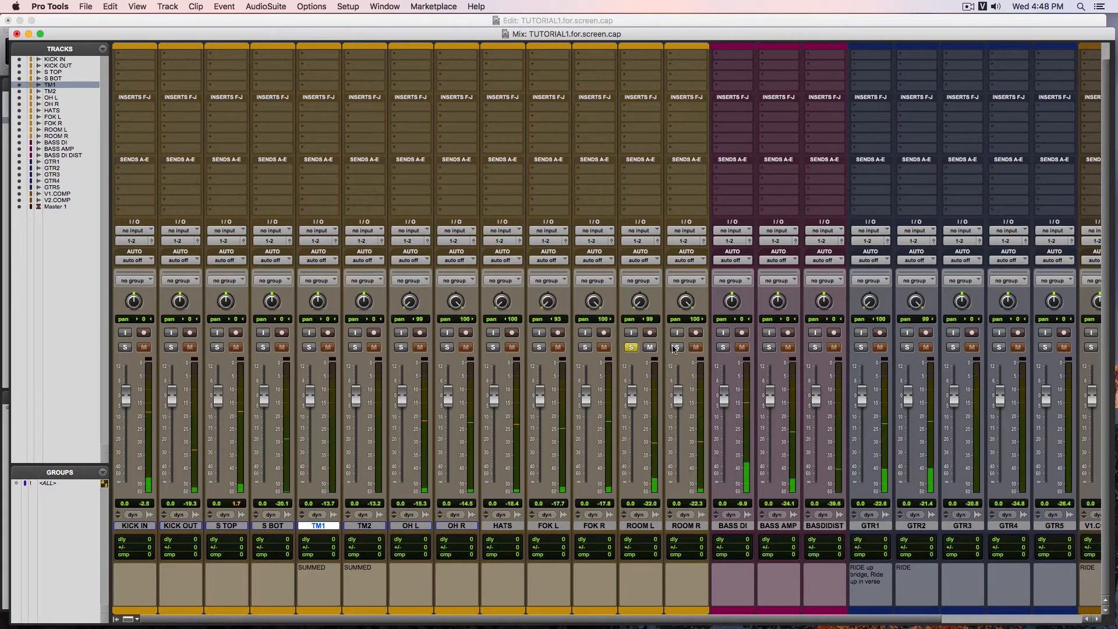
pyautogui.click(677, 348)
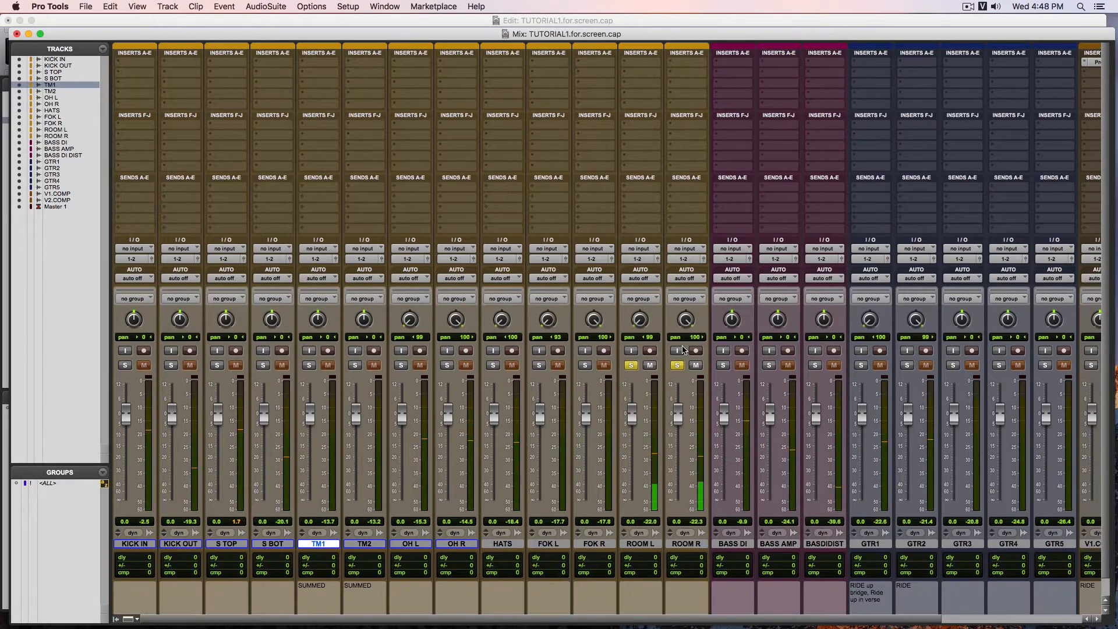
pyautogui.scroll(-1, 683, 351)
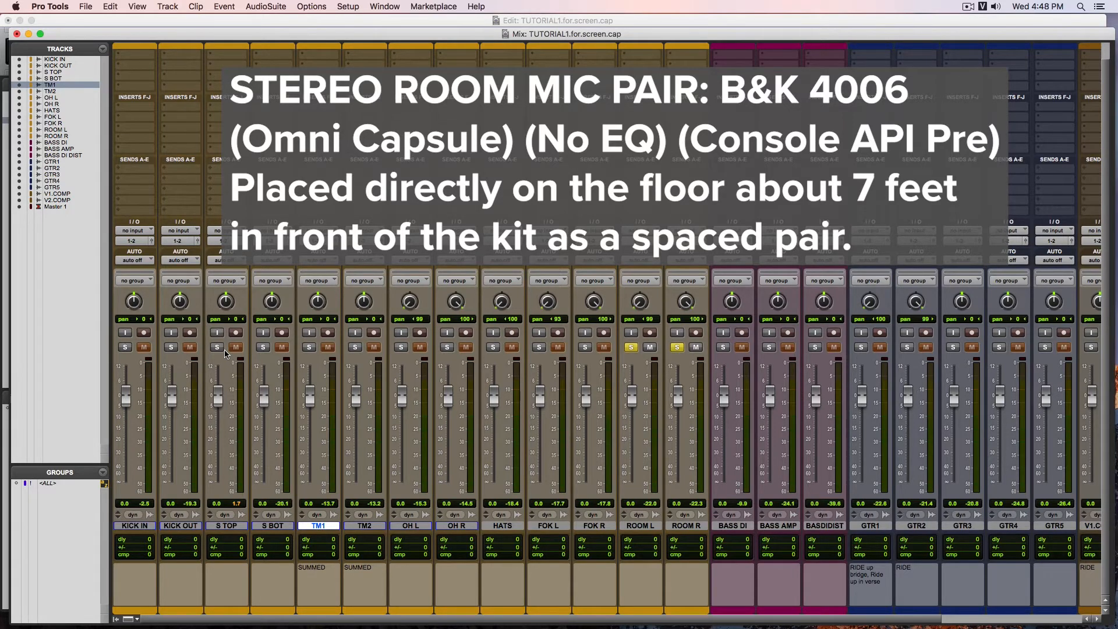
# Listen to S TOP soloed together with ROOM L and ROOM R, and clear all three solos.
pyautogui.press('space')
pyautogui.click(218, 348)
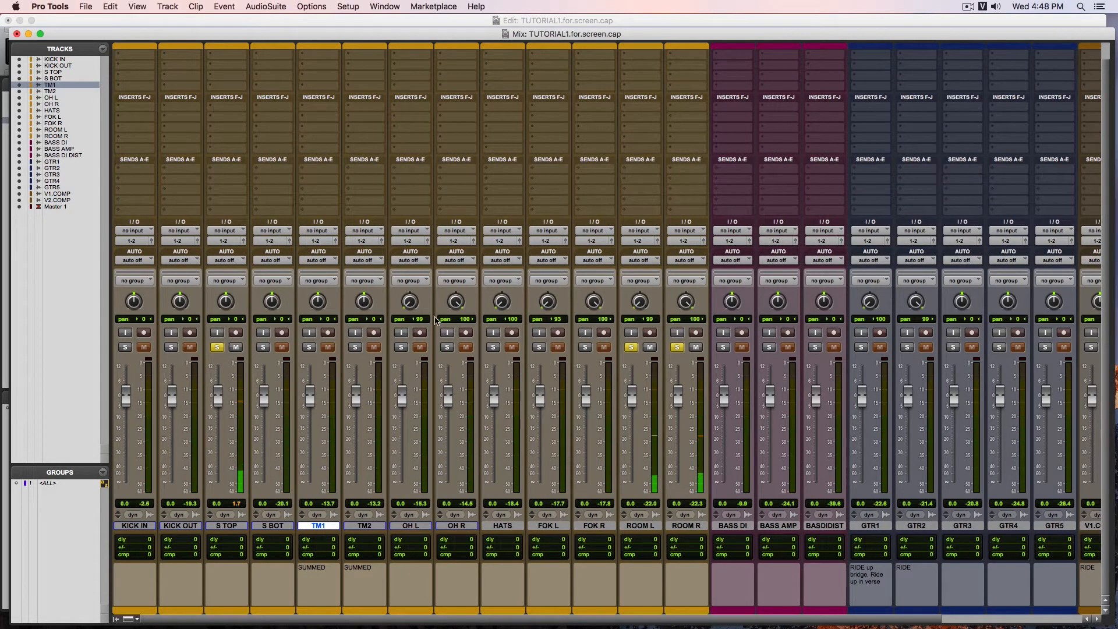
pyautogui.click(217, 347)
pyautogui.click(631, 348)
pyautogui.click(677, 349)
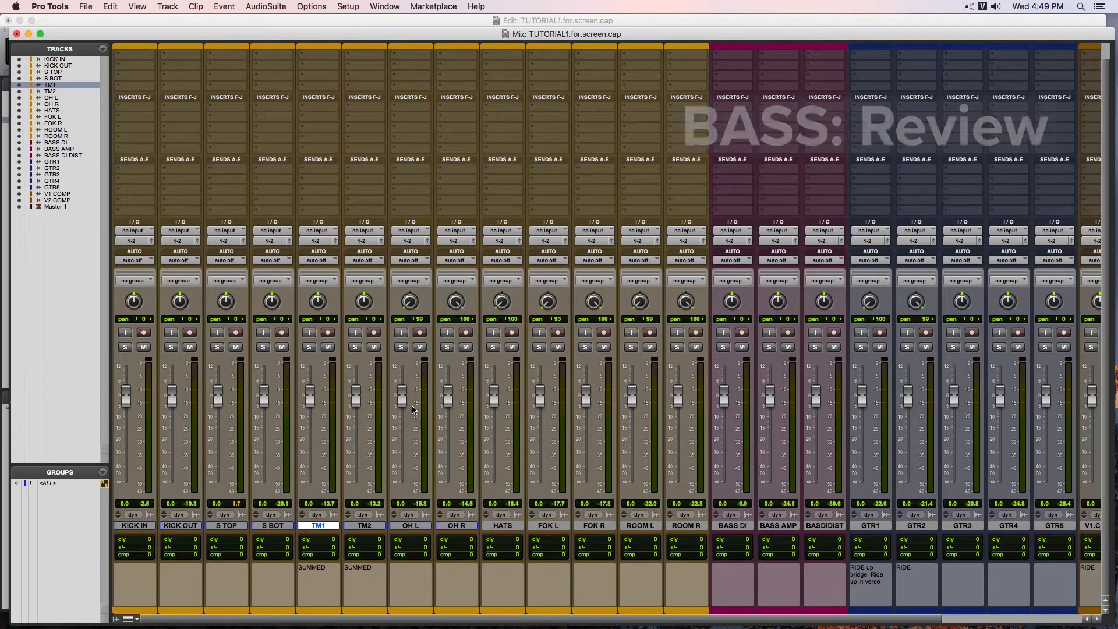
# Open the naming dialog of BASS DI, step through the bass track names, and close it without renaming anything.
pyautogui.hscroll(5, 827, 402)
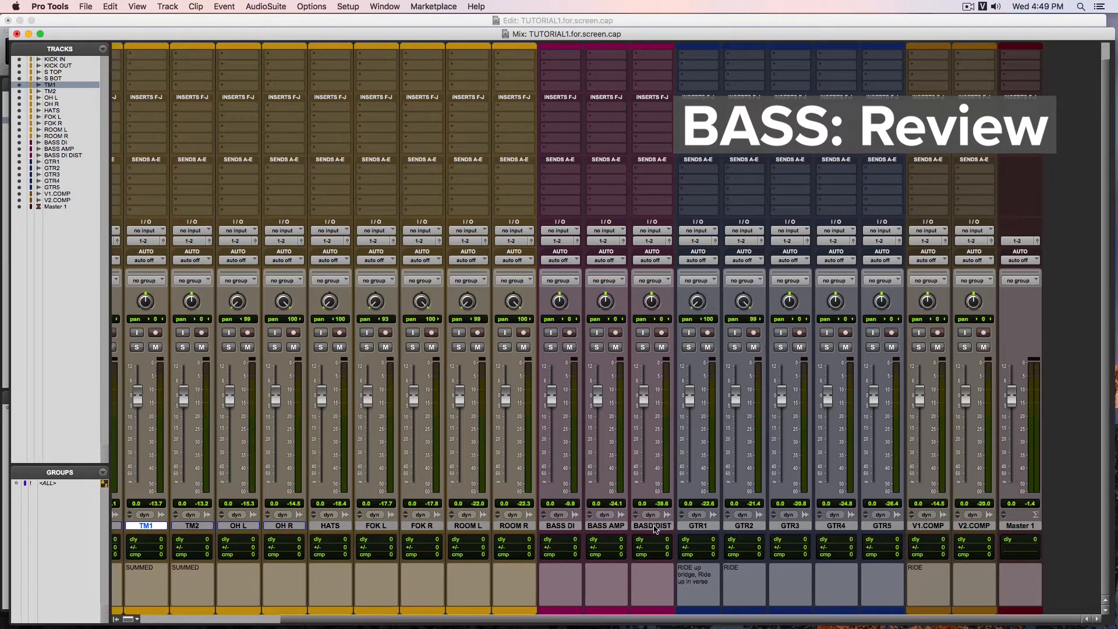
pyautogui.click(559, 526)
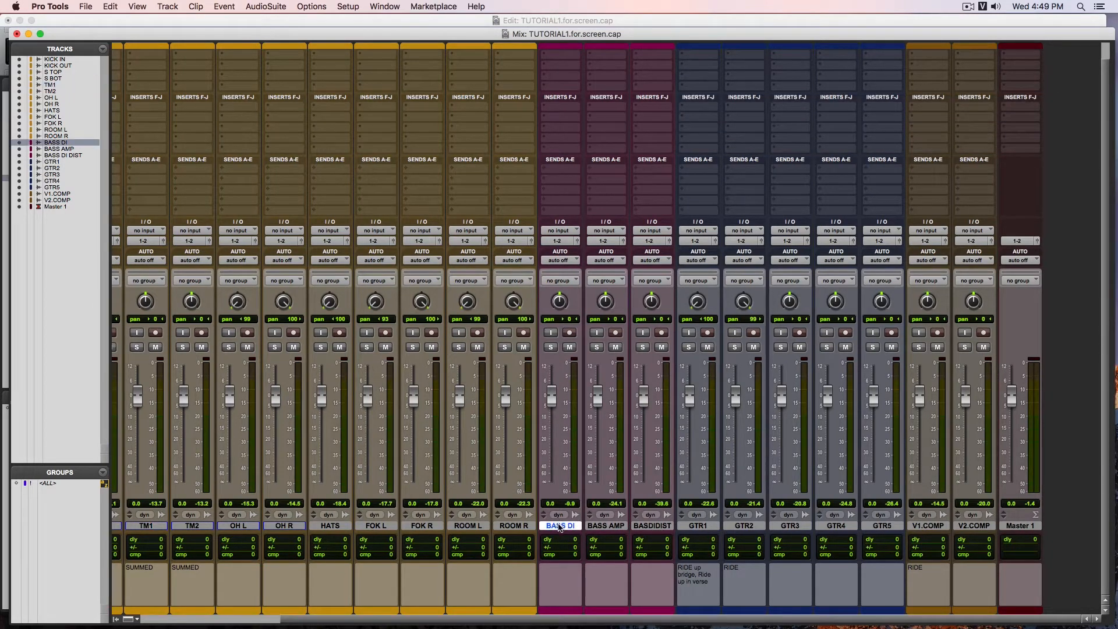
pyautogui.doubleClick(560, 526)
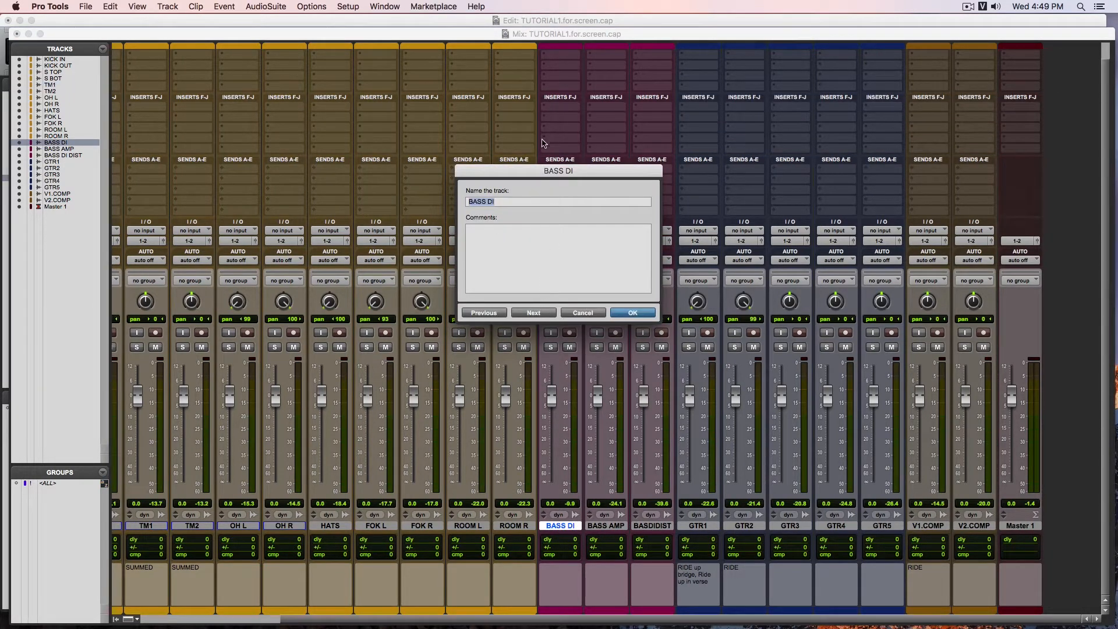
pyautogui.moveTo(542, 170); pyautogui.dragTo(398, 233)
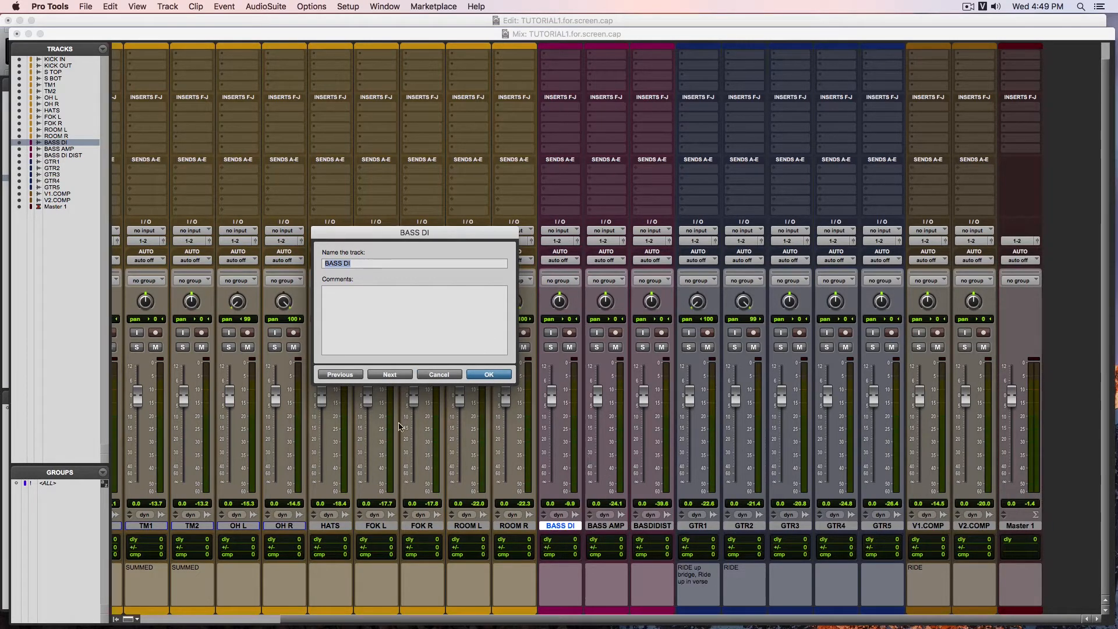
pyautogui.click(391, 376)
pyautogui.click(393, 376)
pyautogui.press('Return')
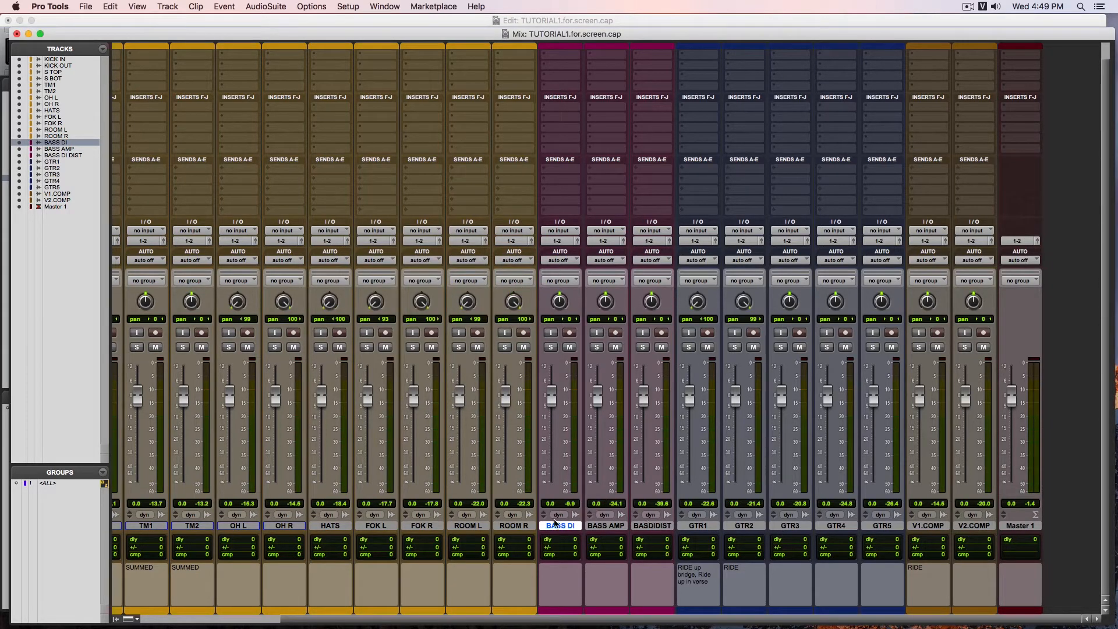
# Select the BASS DI DIST, BASS DI and BASS AMP tracks one after another.
pyautogui.click(650, 526)
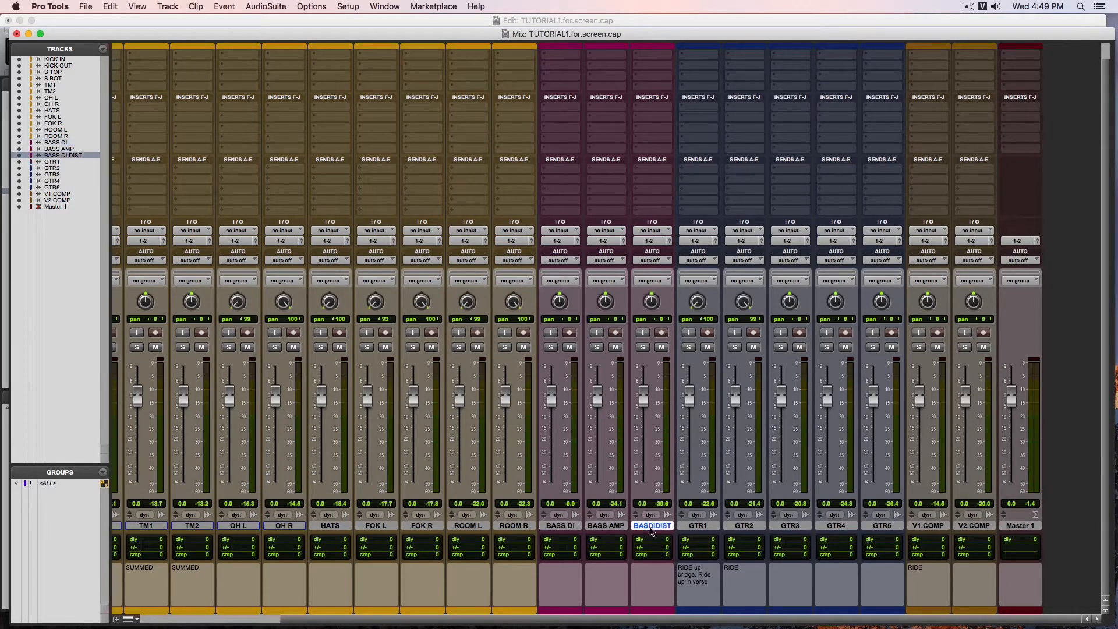
pyautogui.click(549, 526)
pyautogui.click(602, 526)
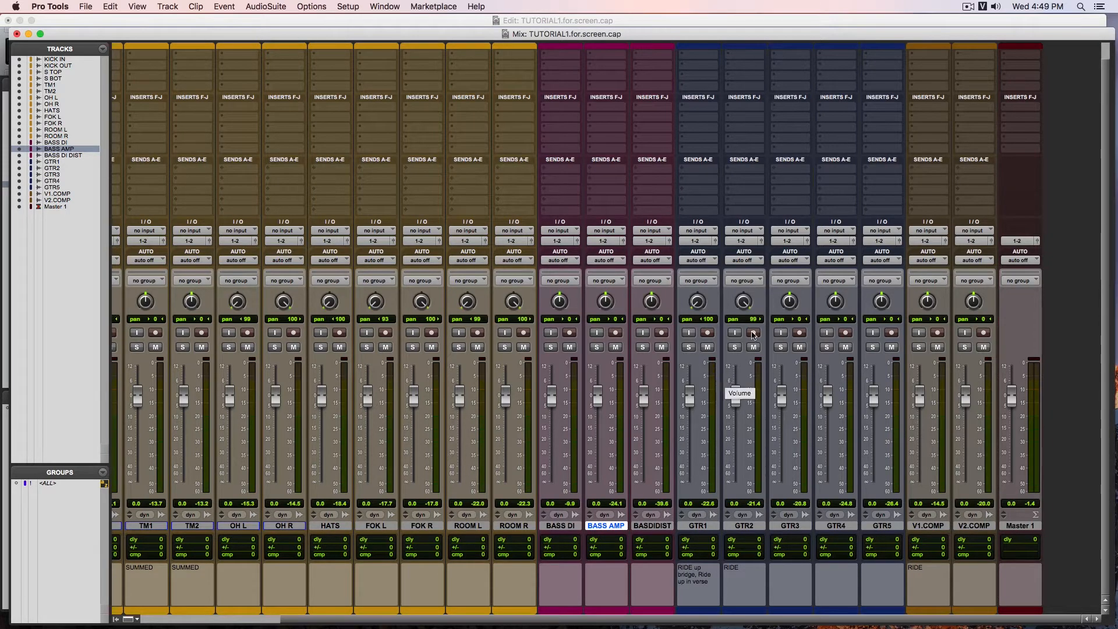
# Audition BASS DI in solo, nudging its fader to +0.7 dB and resetting it to 0.0 dB.
pyautogui.click(551, 347)
pyautogui.press('space')
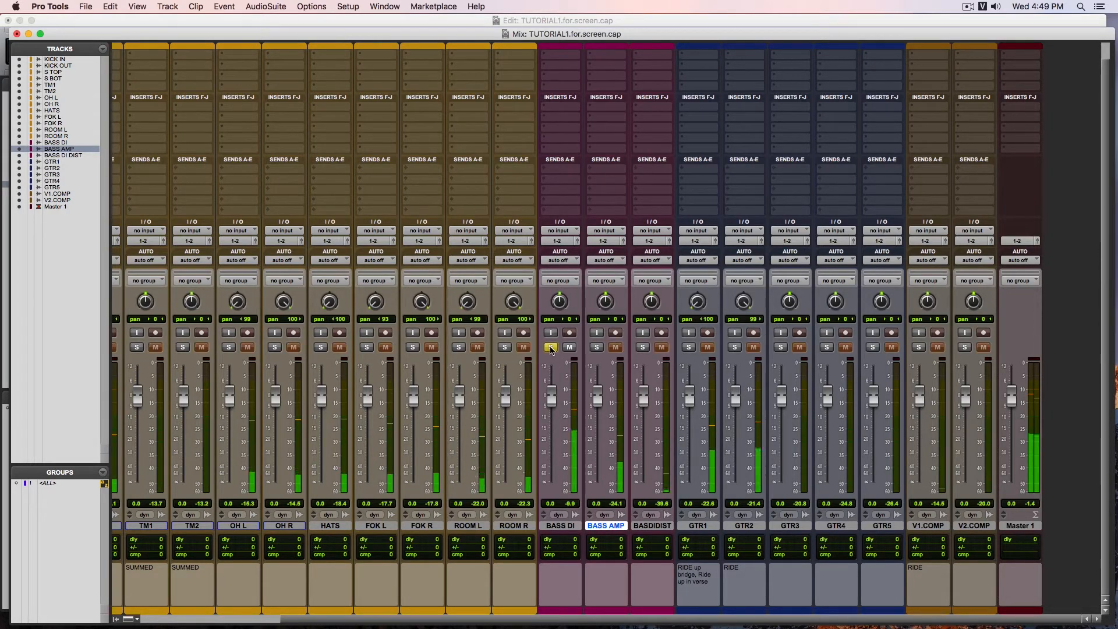
pyautogui.moveTo(551, 397)
pyautogui.mouseDown()
pyautogui.moveTo(555, 420)
pyautogui.moveTo(554, 393)
pyautogui.mouseUp()
pyautogui.keyDown('alt'); pyautogui.click(552, 393); pyautogui.keyUp('alt')
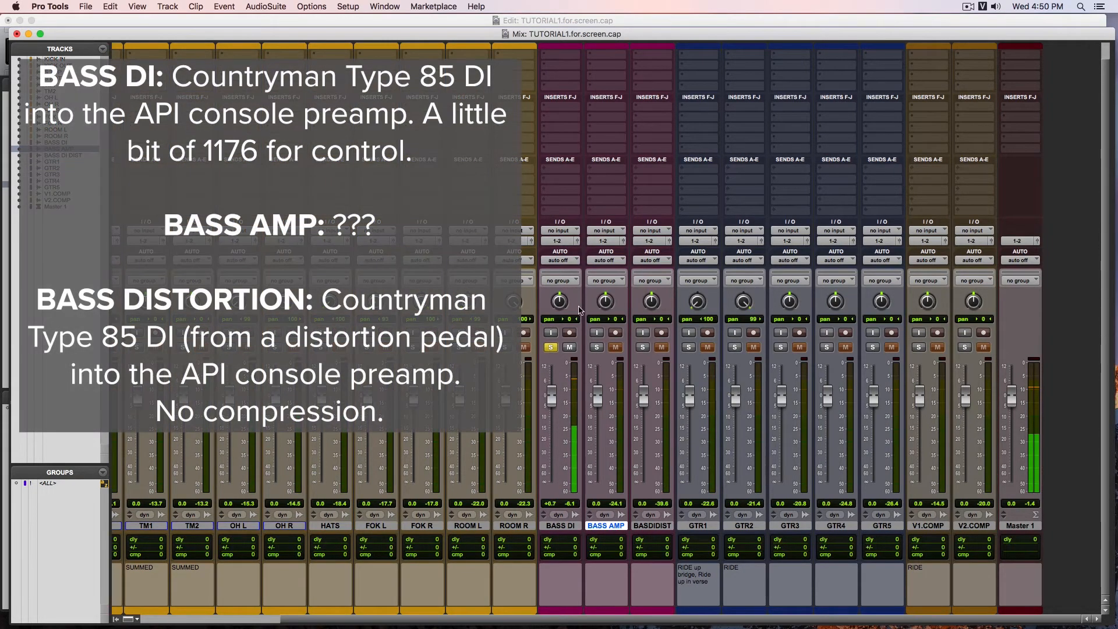
# Switch the solo from BASS DI to BASS AMP and start playback.
pyautogui.scroll(2, 585, 326)
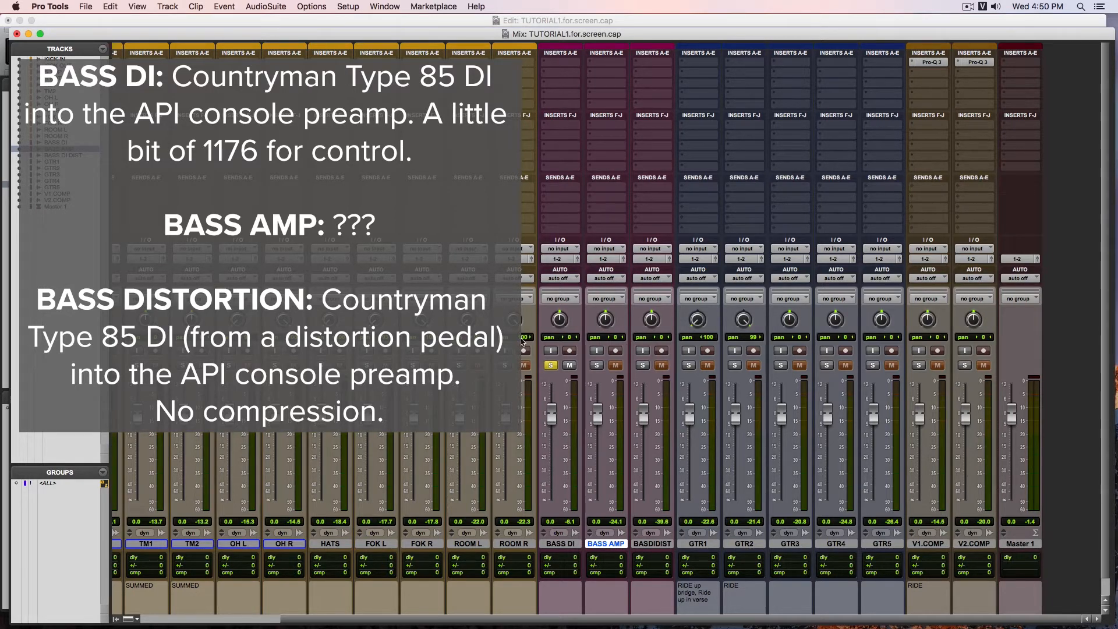
pyautogui.click(554, 364)
pyautogui.click(554, 364)
pyautogui.click(554, 364)
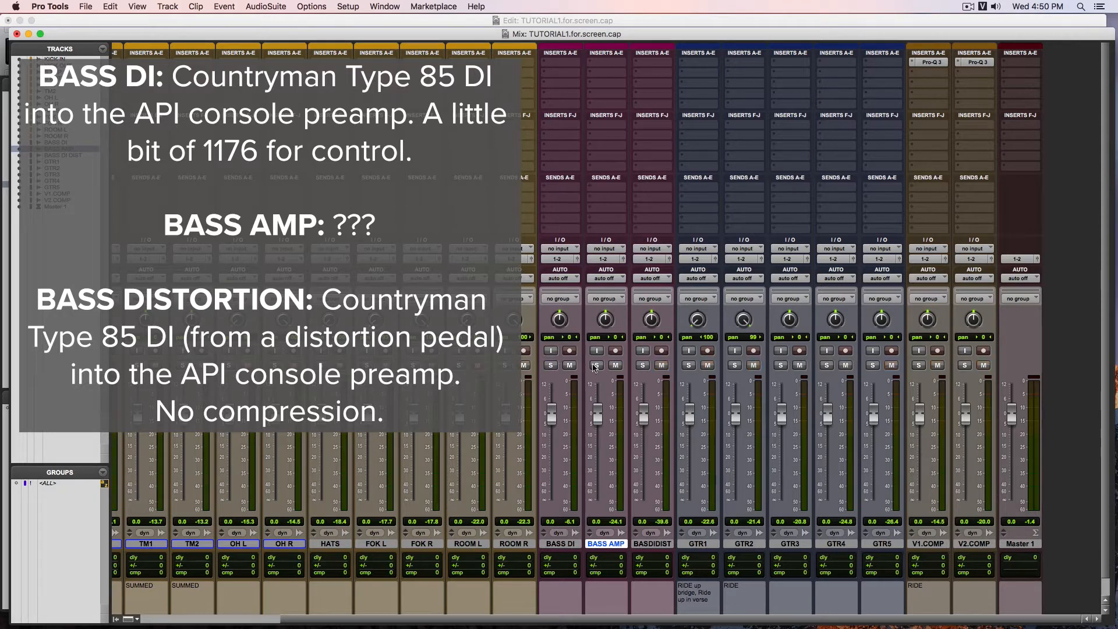
pyautogui.click(599, 365)
pyautogui.press('space')
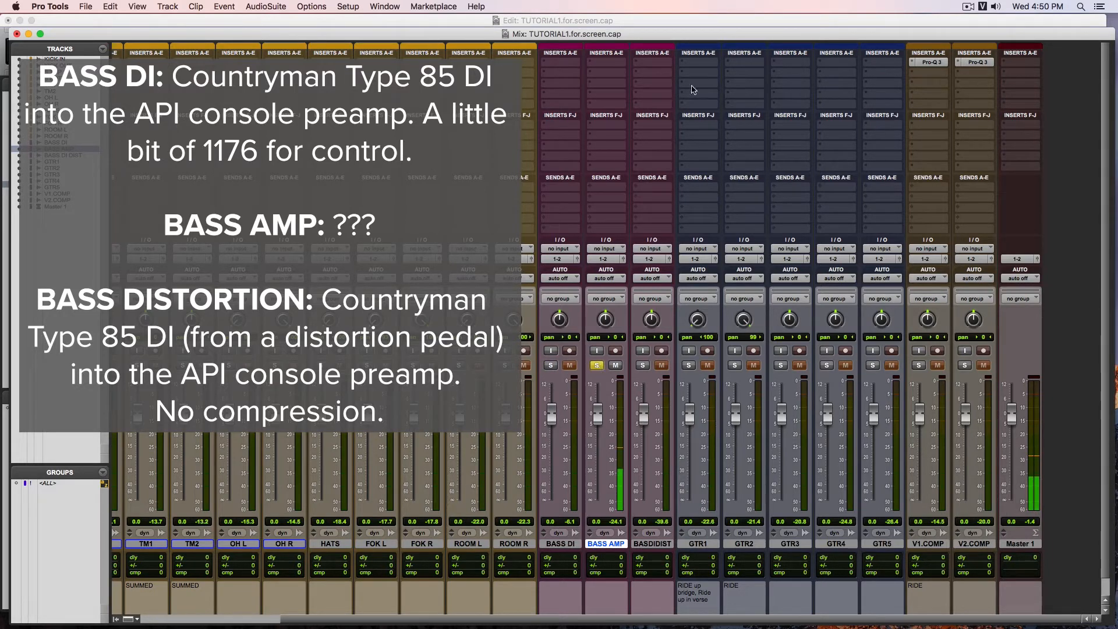
# Bring the Edit window forward, return to the Mix window, and solo BASS DI during playback.
pyautogui.click(618, 22)
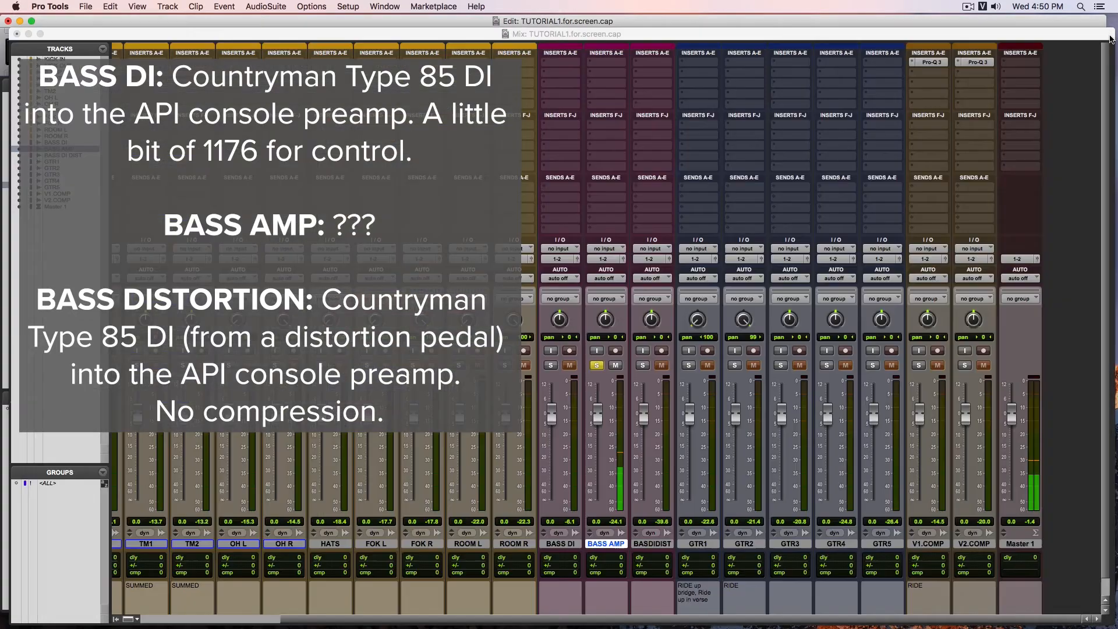
pyautogui.press('super+equal')
pyautogui.click(551, 366)
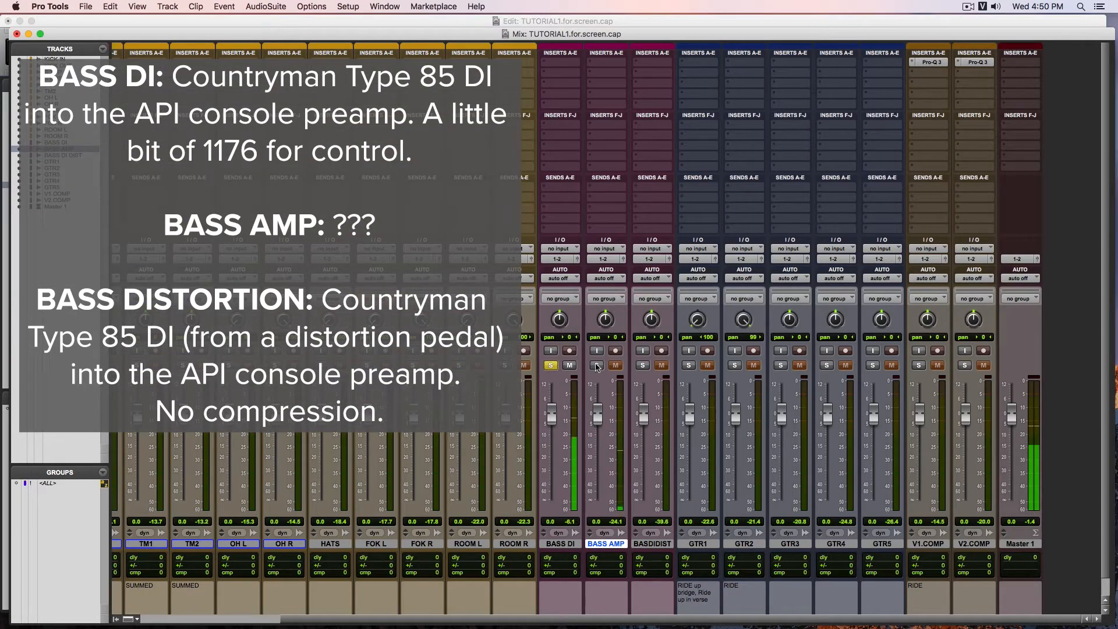
# With BASS DI and BASS AMP soloed, try the BASS AMP fader at +11.1 dB, return it to 0.0 dB, and toggle BASS DI's mute.
pyautogui.moveTo(603, 424); pyautogui.dragTo(604, 396)
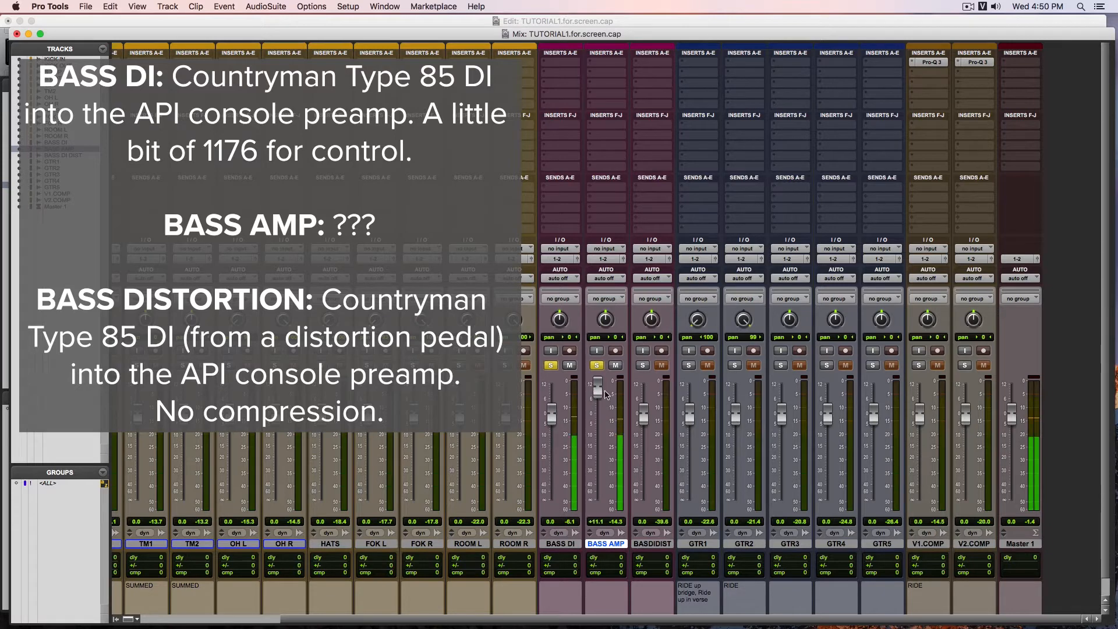
pyautogui.moveTo(595, 391); pyautogui.dragTo(596, 416)
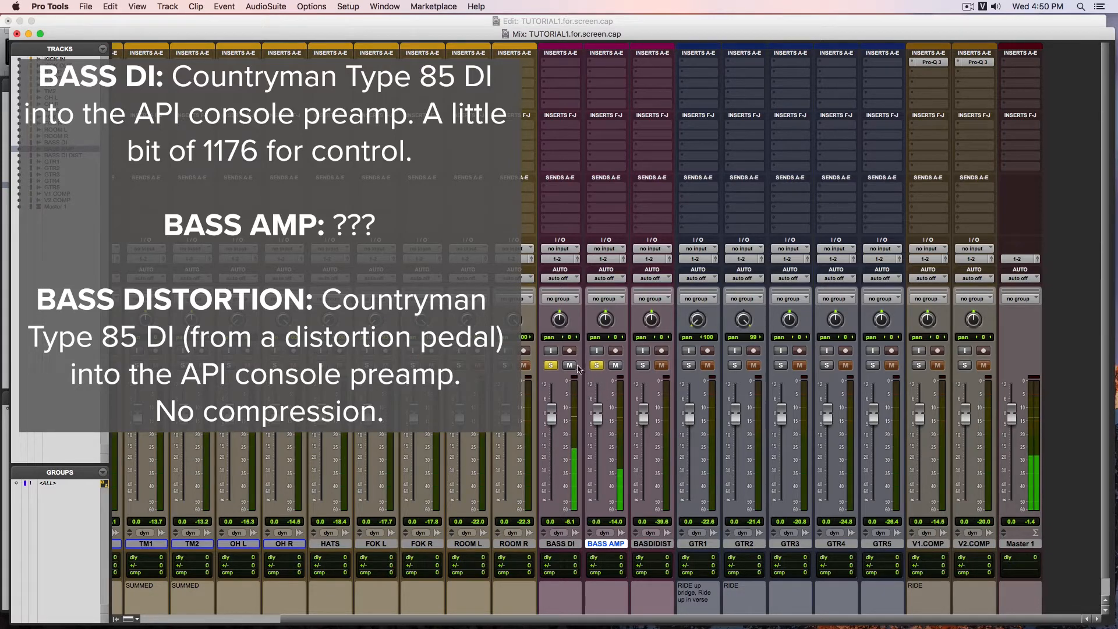
pyautogui.click(574, 366)
pyautogui.click(574, 366)
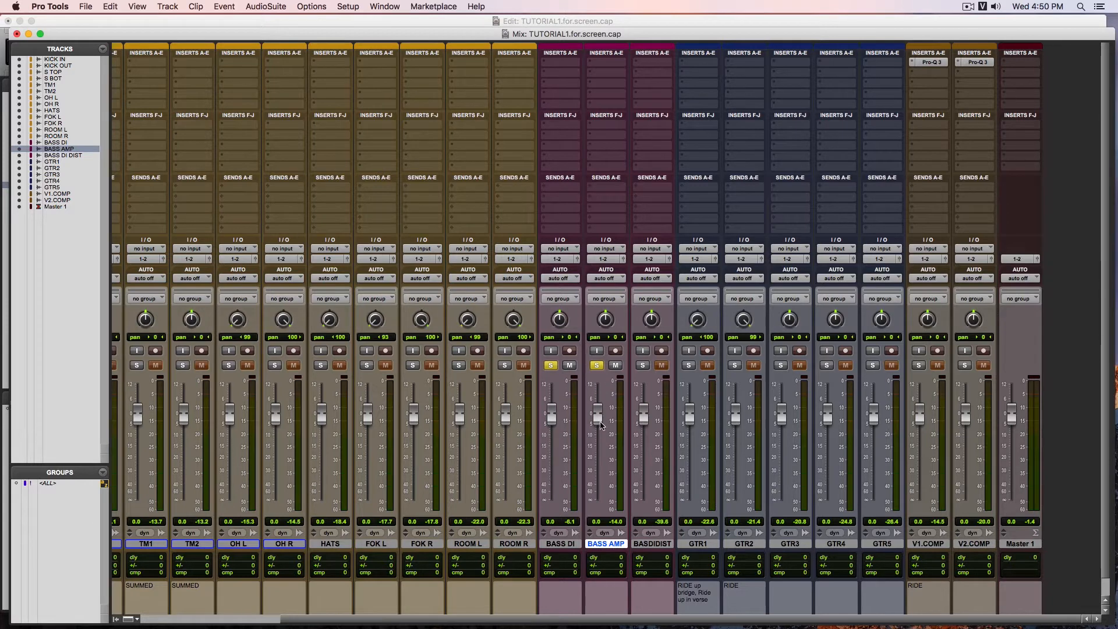
# Try BASS AMP at +2.6 dB and the soloed BASS DI DIST at +12.0 dB, and reset both faders to 0.0 dB.
pyautogui.moveTo(603, 421); pyautogui.dragTo(618, 410)
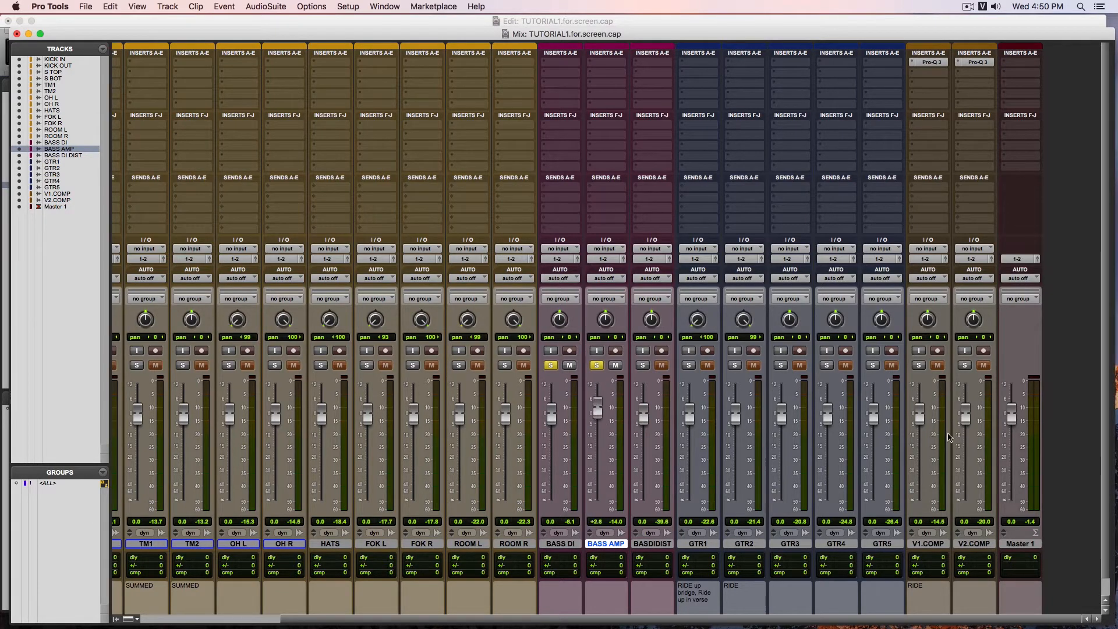
pyautogui.click(644, 365)
pyautogui.moveTo(648, 413); pyautogui.dragTo(645, 389)
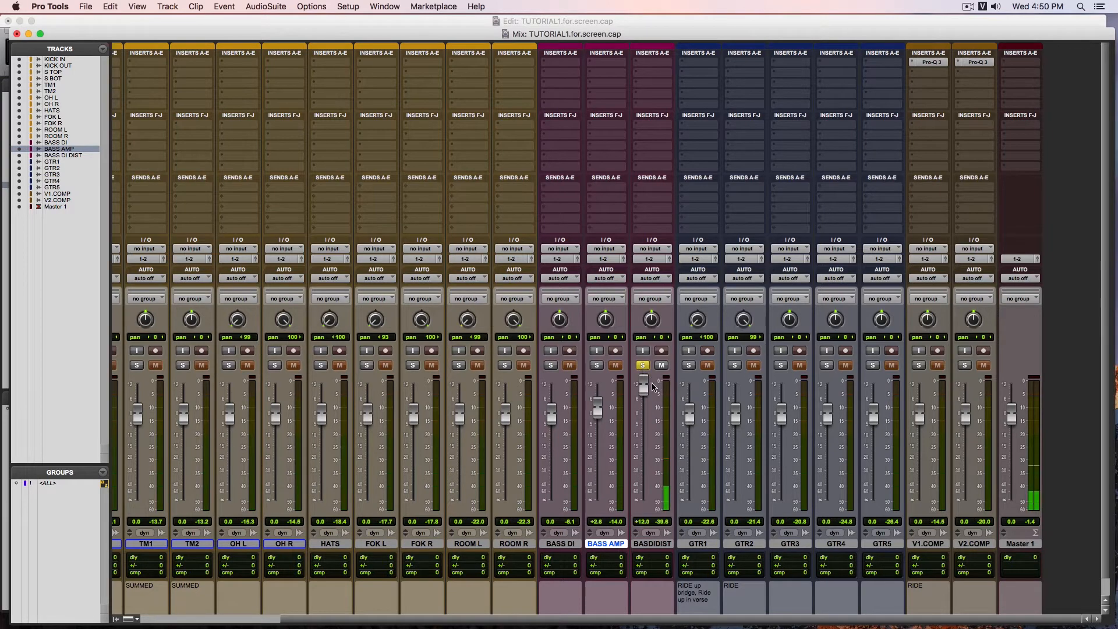
pyautogui.keyDown('alt'); pyautogui.click(645, 395); pyautogui.keyUp('alt')
pyautogui.keyDown('alt'); pyautogui.click(598, 410); pyautogui.keyUp('alt')
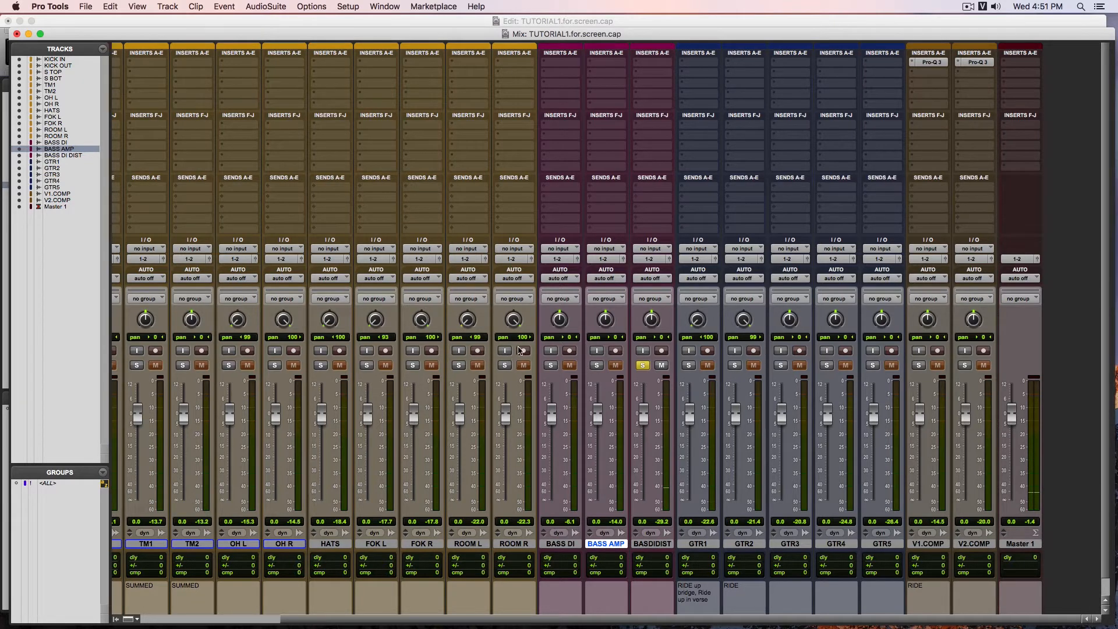
# Add BASS DI and BASS AMP to the solo, and raise the BASS DI DIST fader to +12.0 dB twice, resetting it to 0.0 dB.
pyautogui.click(551, 366)
pyautogui.click(596, 365)
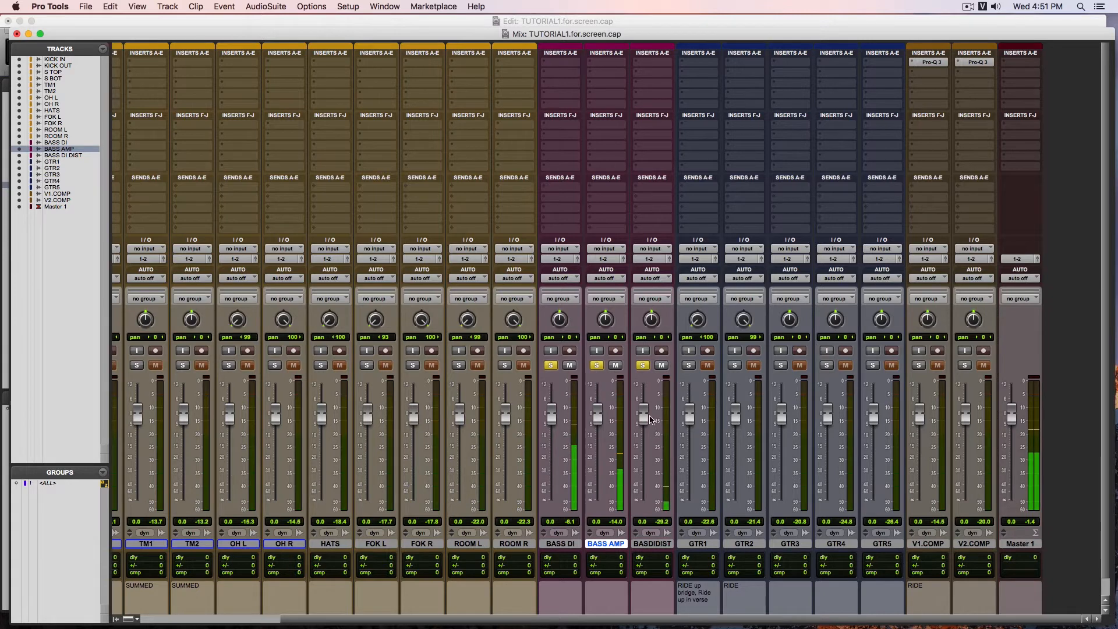
pyautogui.moveTo(651, 420); pyautogui.dragTo(646, 389)
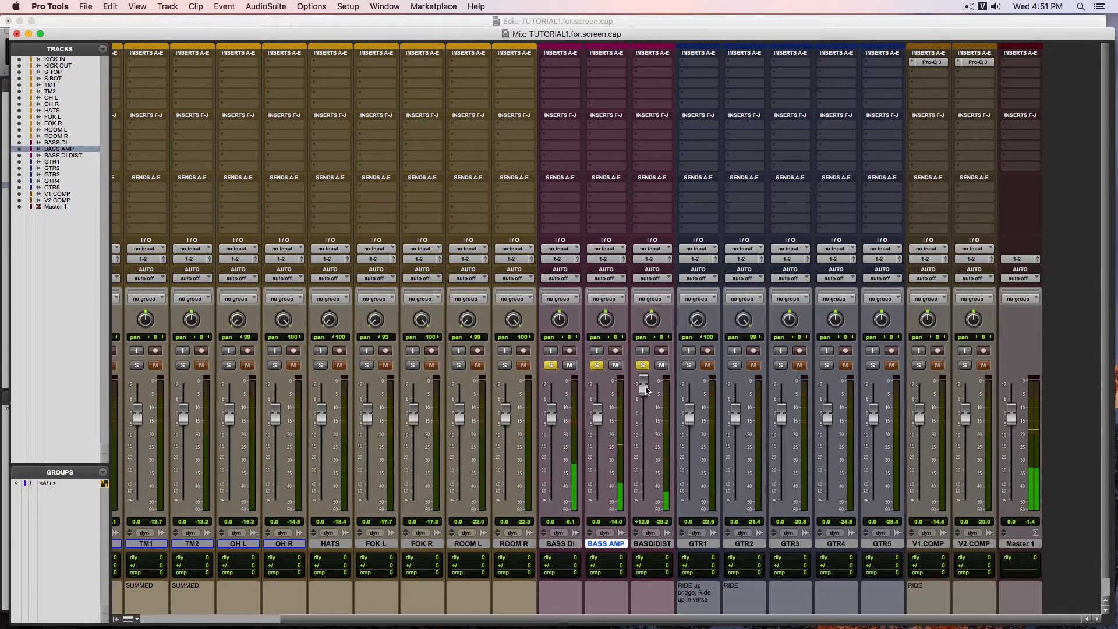
pyautogui.keyDown('alt'); pyautogui.click(646, 389); pyautogui.keyUp('alt')
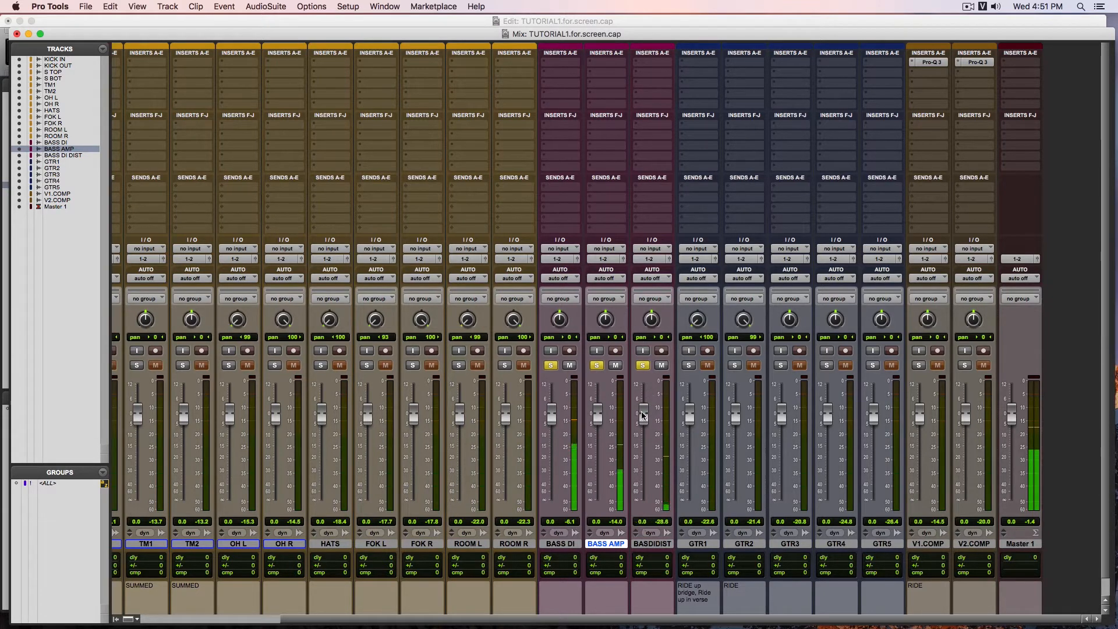
pyautogui.moveTo(642, 416); pyautogui.dragTo(645, 389)
pyautogui.keyDown('alt'); pyautogui.click(644, 390); pyautogui.keyUp('alt')
# Compare the bass blend by muting and unmuting BASS DI DIST, BASS AMP and BASS DI in turn.
pyautogui.click(662, 367)
pyautogui.click(662, 367)
pyautogui.click(661, 367)
pyautogui.click(662, 367)
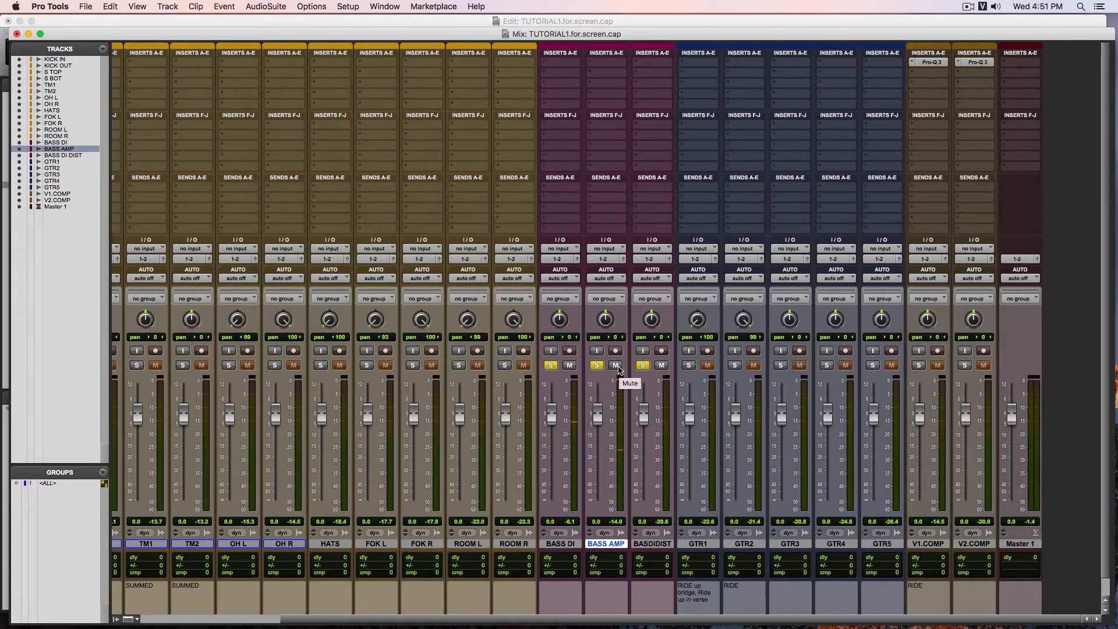
pyautogui.click(616, 366)
pyautogui.click(617, 366)
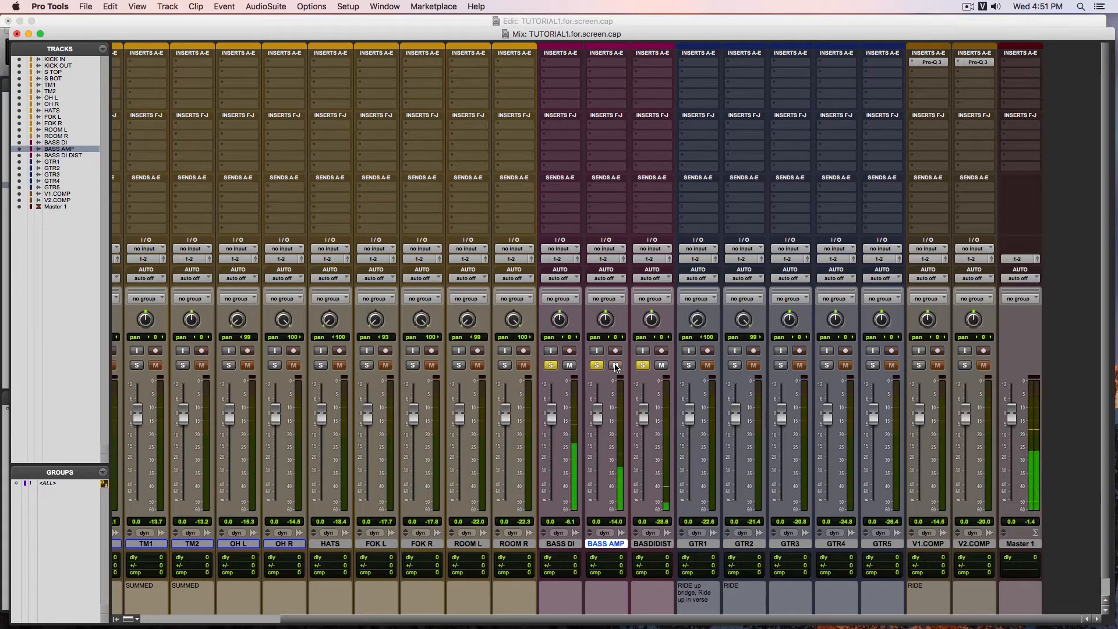
pyautogui.click(569, 366)
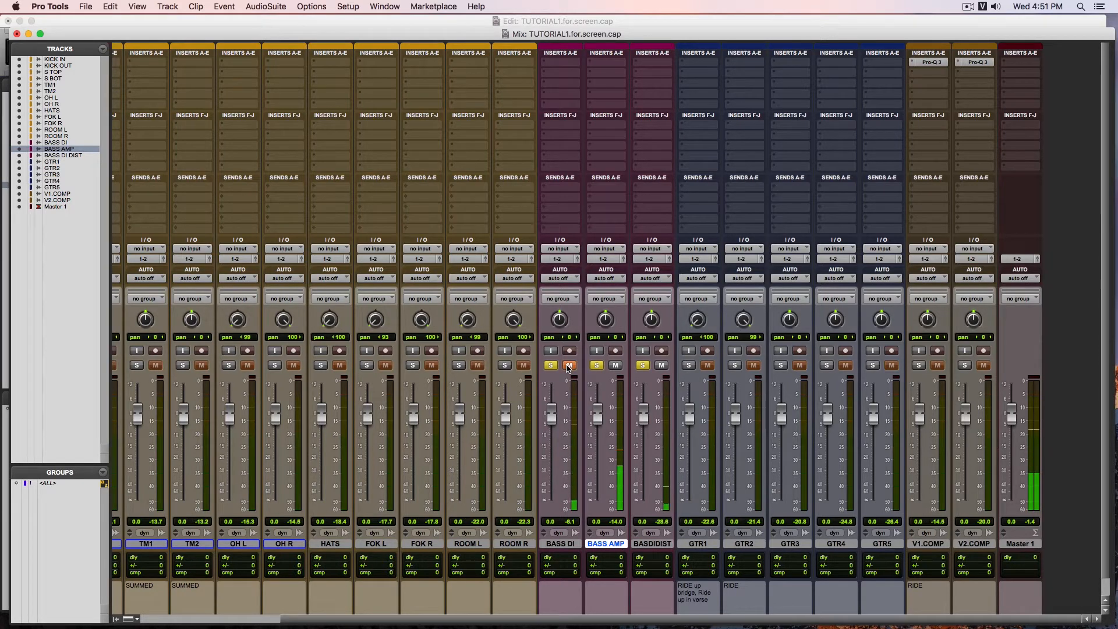
pyautogui.click(570, 365)
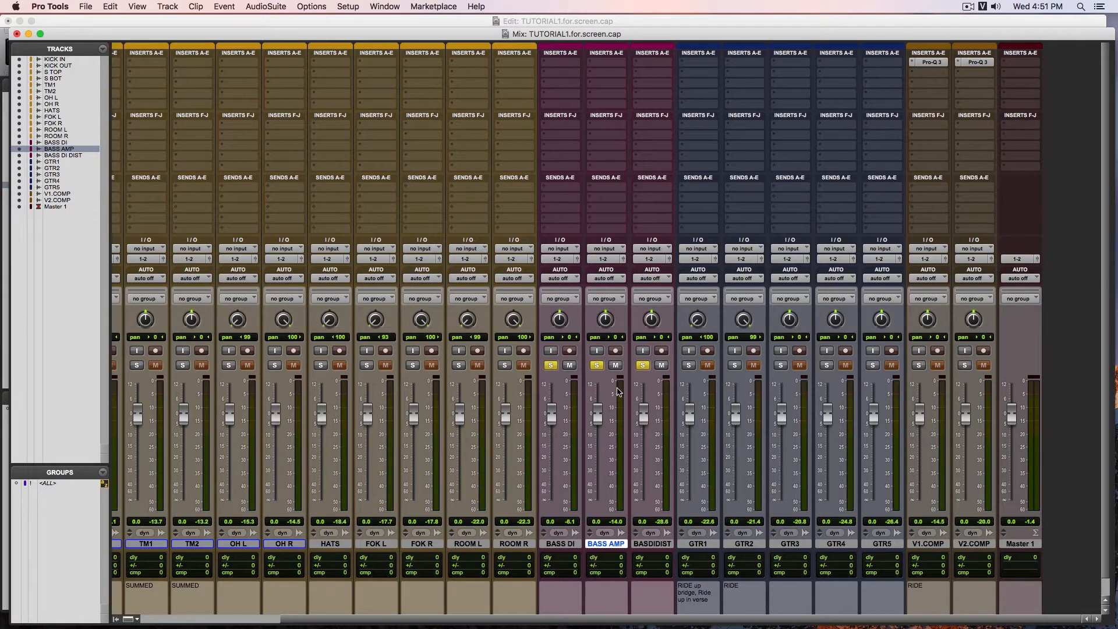
# Clear all bass solos and solo GTR1.
pyautogui.keyDown('alt'); pyautogui.click(597, 365); pyautogui.keyUp('alt')
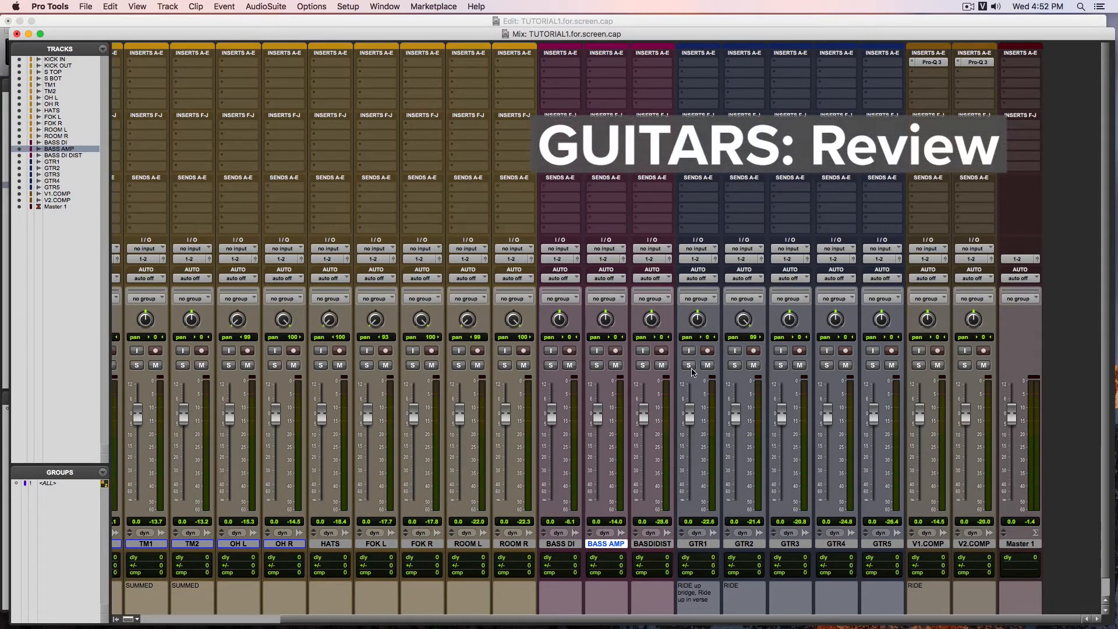
pyautogui.click(690, 365)
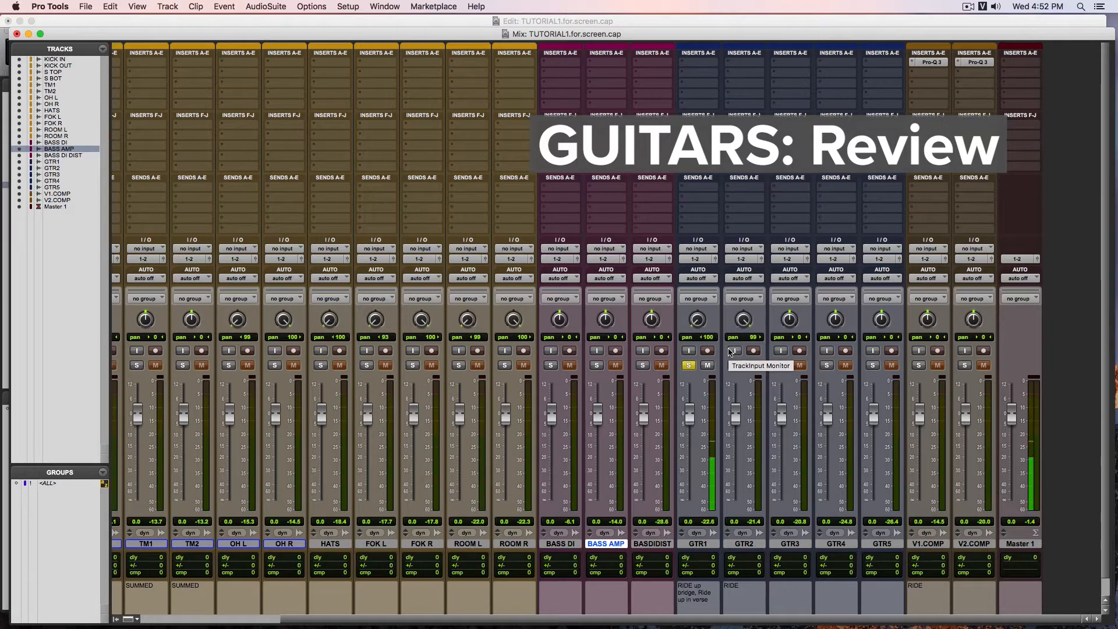
# Center the GTR1 and GTR2 pans at 0 and play the session with GTR1 in solo.
pyautogui.click(689, 365)
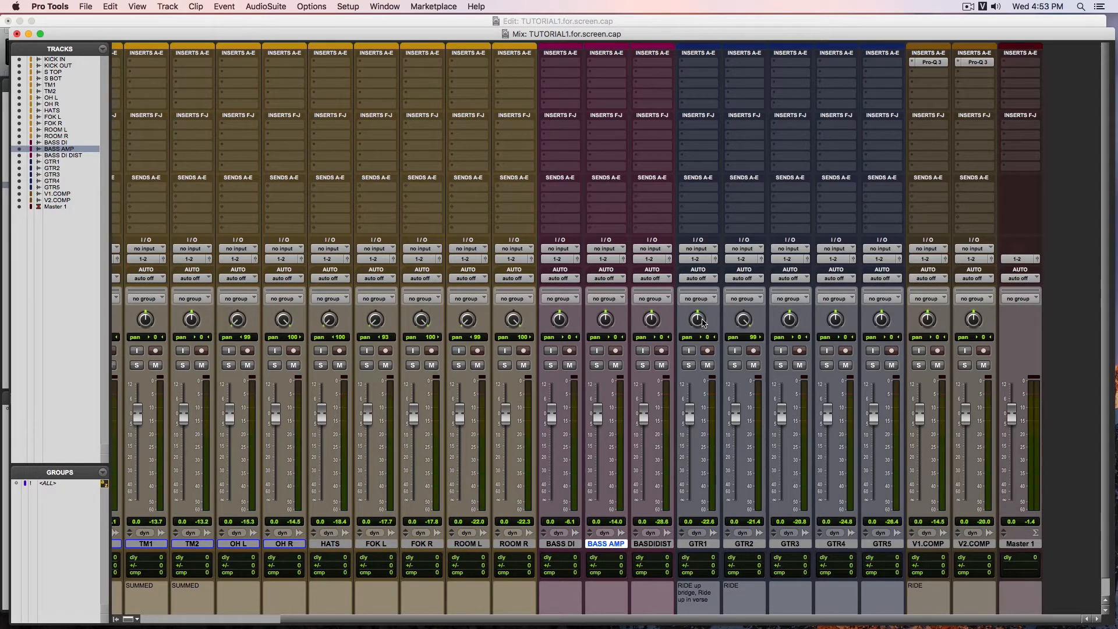
pyautogui.press('space')
pyautogui.click(689, 365)
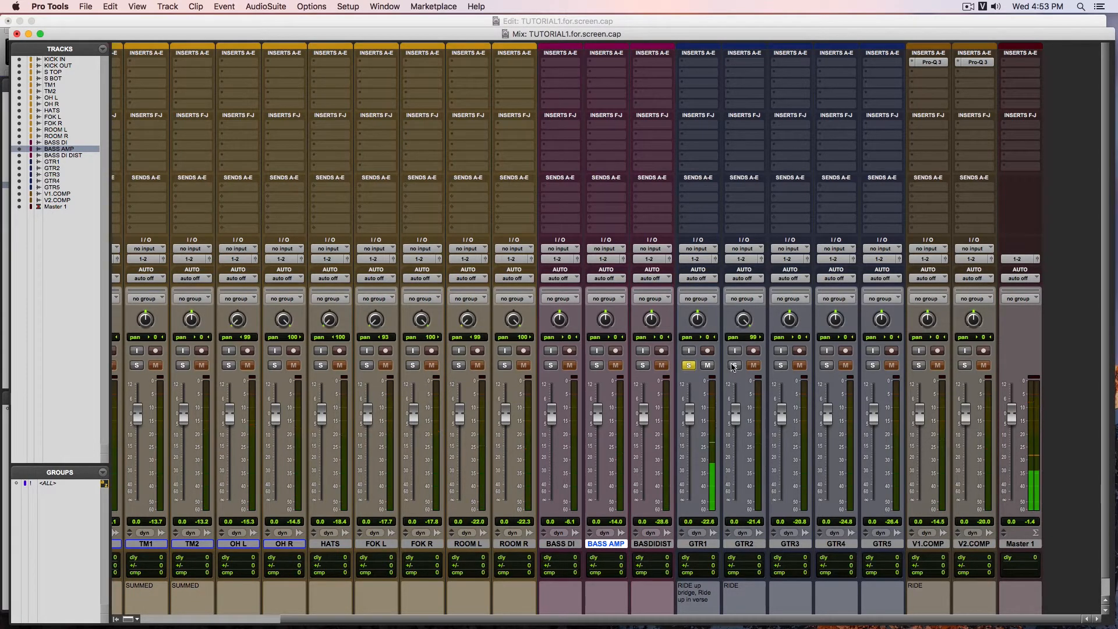
pyautogui.keyDown('alt'); pyautogui.click(745, 322); pyautogui.keyUp('alt')
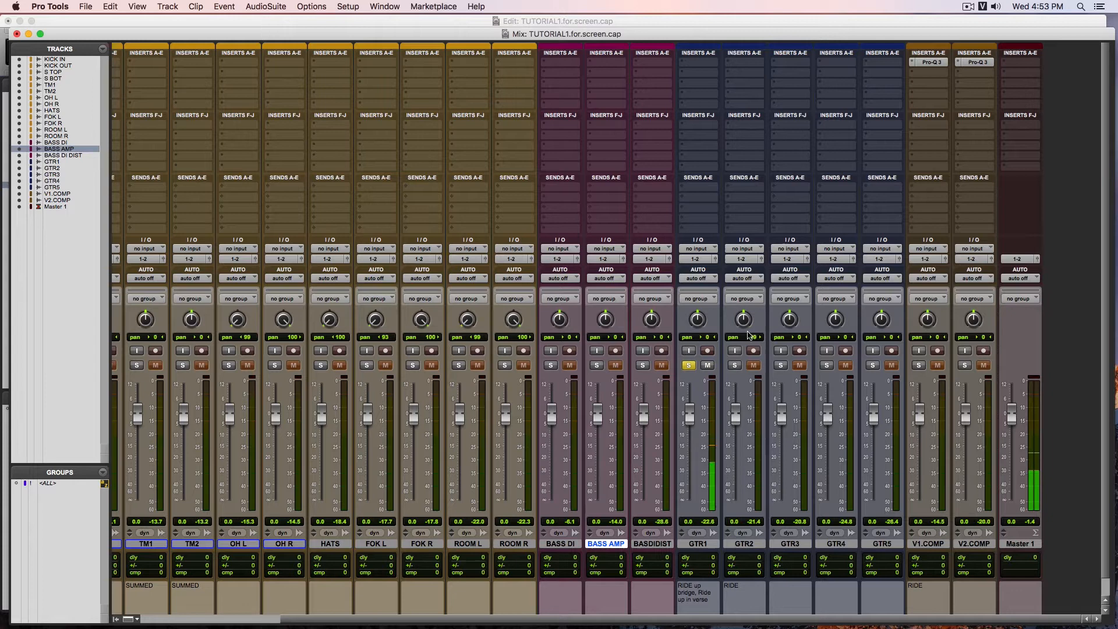
# Solo GTR2 in place of GTR1, try its fader slightly higher, and reset it to 0.0 dB.
pyautogui.click(735, 366)
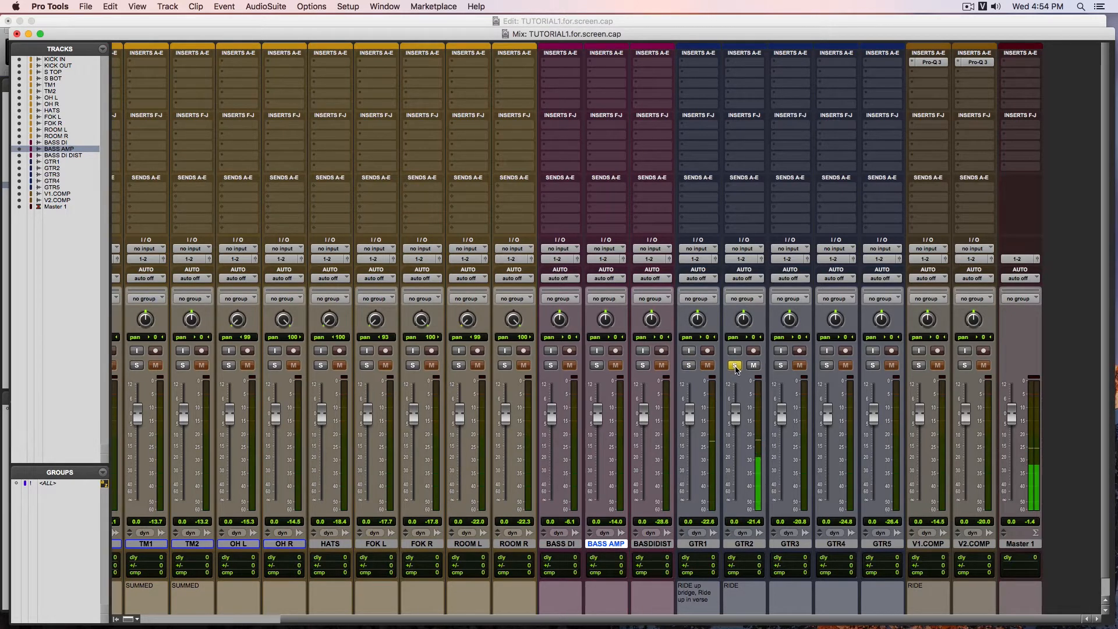
pyautogui.moveTo(735, 416); pyautogui.dragTo(737, 407)
pyautogui.keyDown('alt'); pyautogui.click(737, 408); pyautogui.keyUp('alt')
# Play from just after the PC2B marker and compare GTR1 and GTR2 by soloing each in turn.
pyautogui.click(787, 21)
pyautogui.click(817, 156)
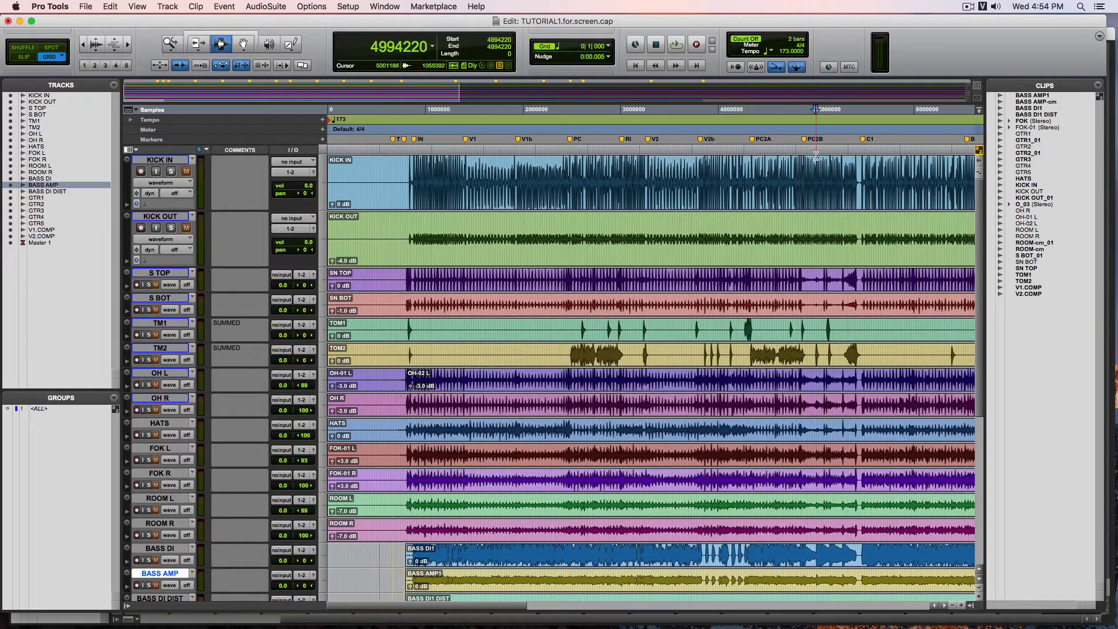
pyautogui.press('space')
pyautogui.press('super+equal')
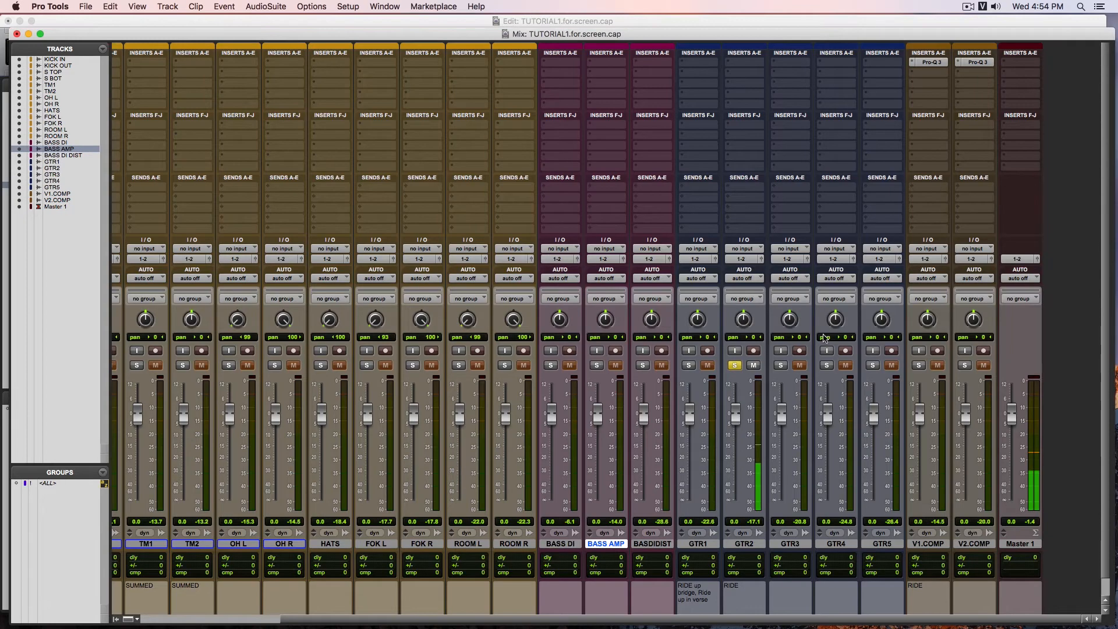
pyautogui.keyDown('super'); pyautogui.click(689, 365); pyautogui.keyUp('super')
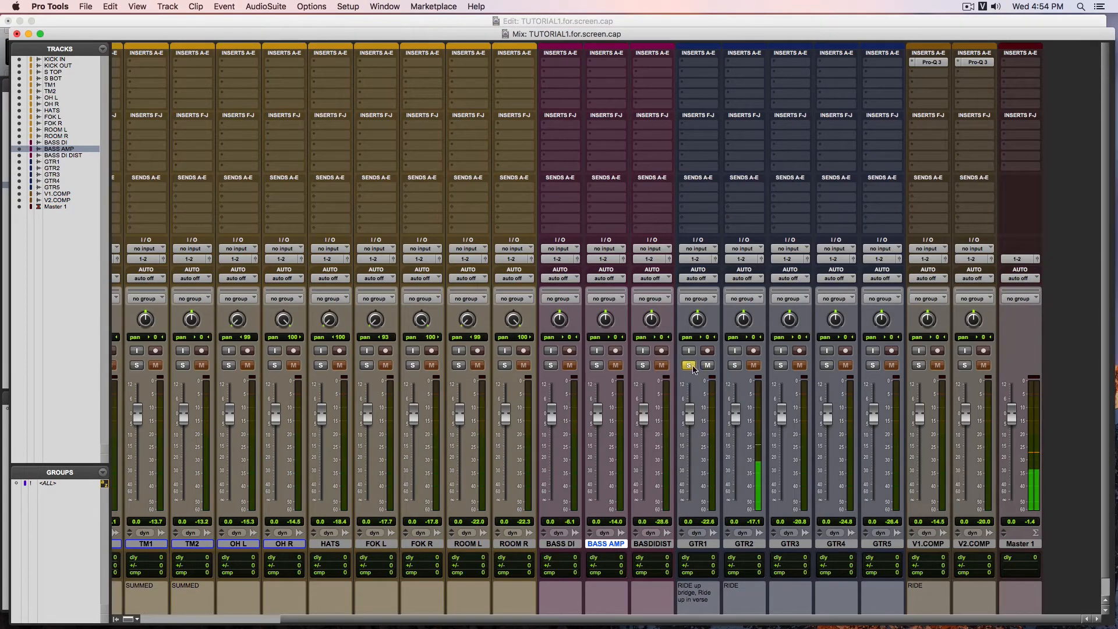
pyautogui.keyDown('super'); pyautogui.click(736, 366); pyautogui.keyUp('super')
pyautogui.click(806, 21)
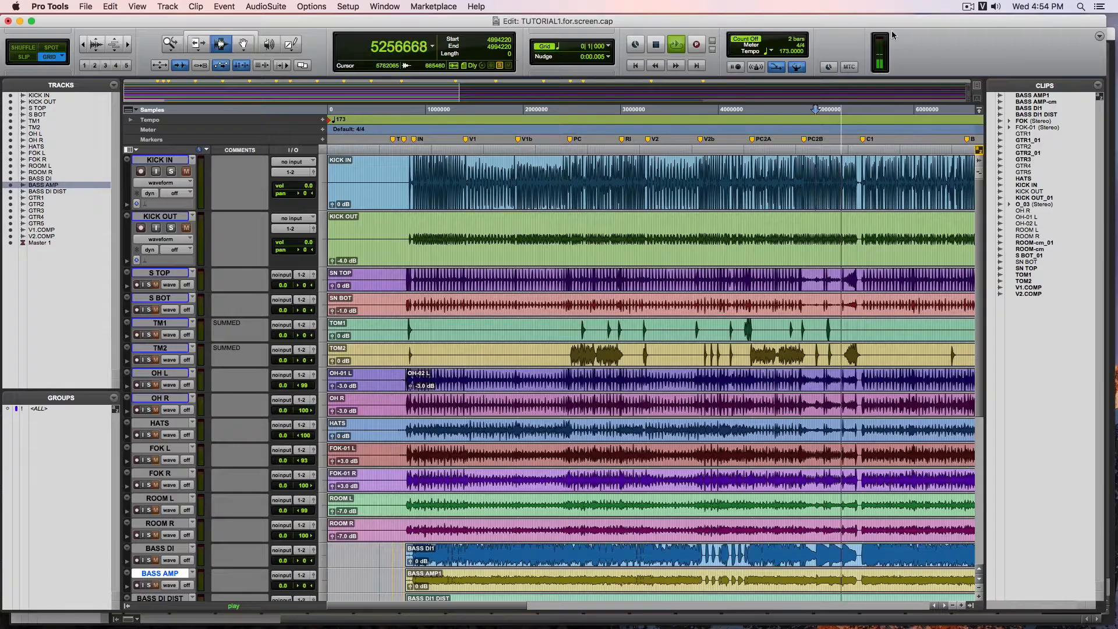
pyautogui.press('super+equal')
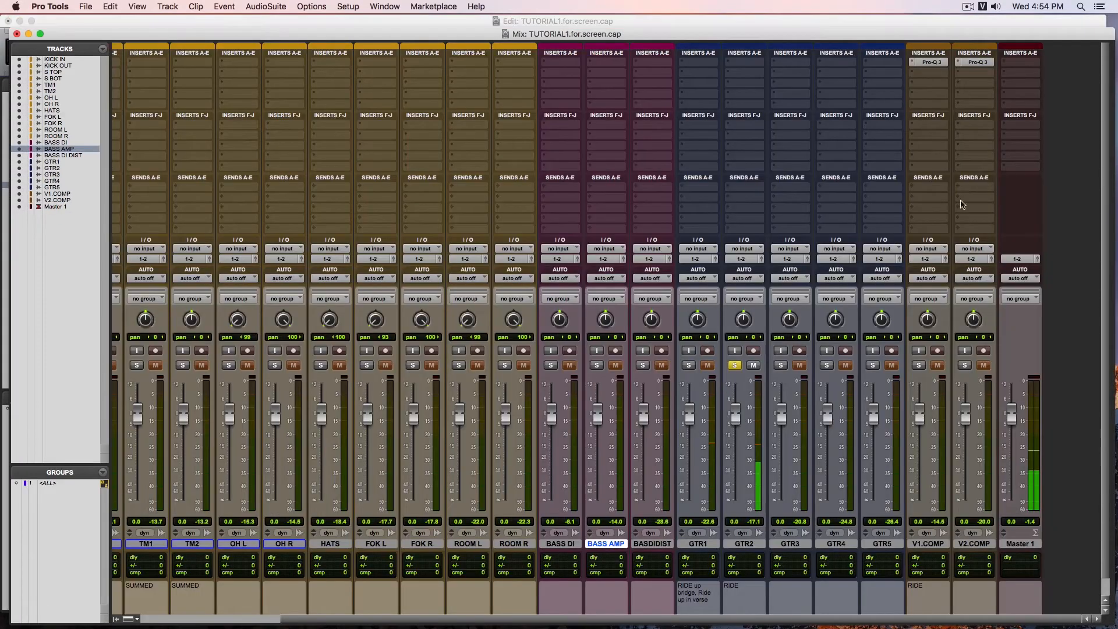
pyautogui.keyDown('super'); pyautogui.click(690, 366); pyautogui.keyUp('super')
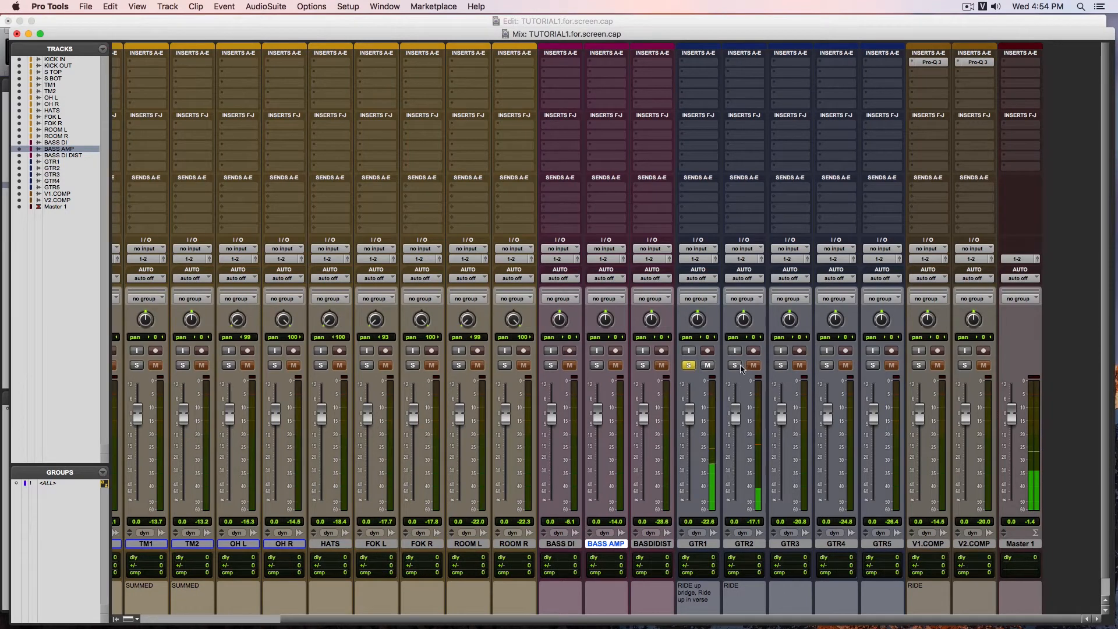
pyautogui.keyDown('super'); pyautogui.click(734, 365); pyautogui.keyUp('super')
pyautogui.press('space')
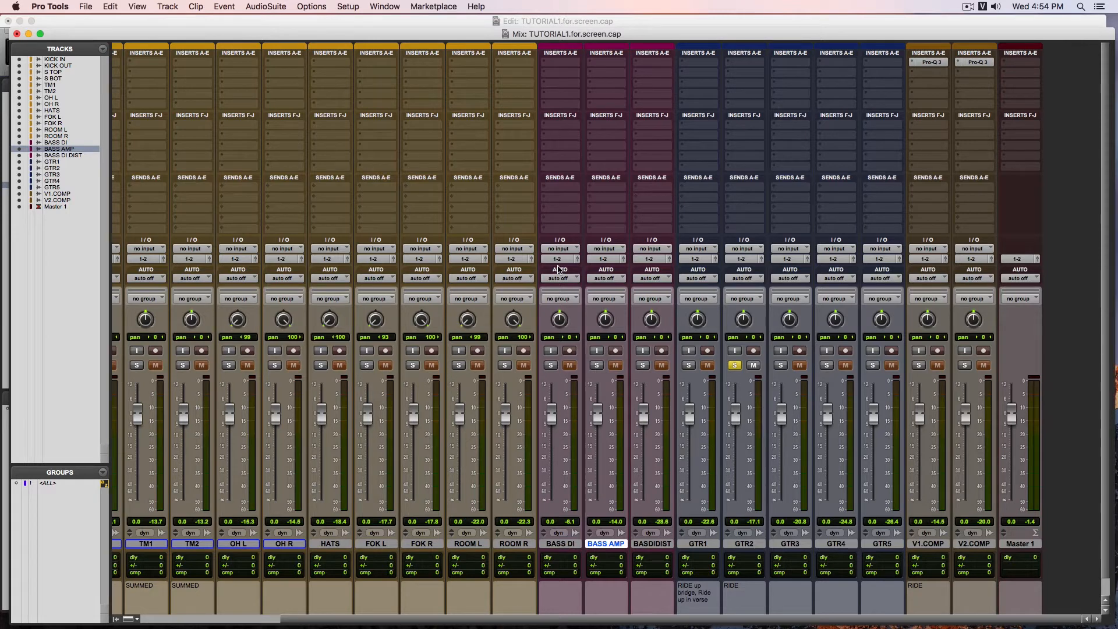
# Solo GTR1 in place of GTR2.
pyautogui.click(686, 352)
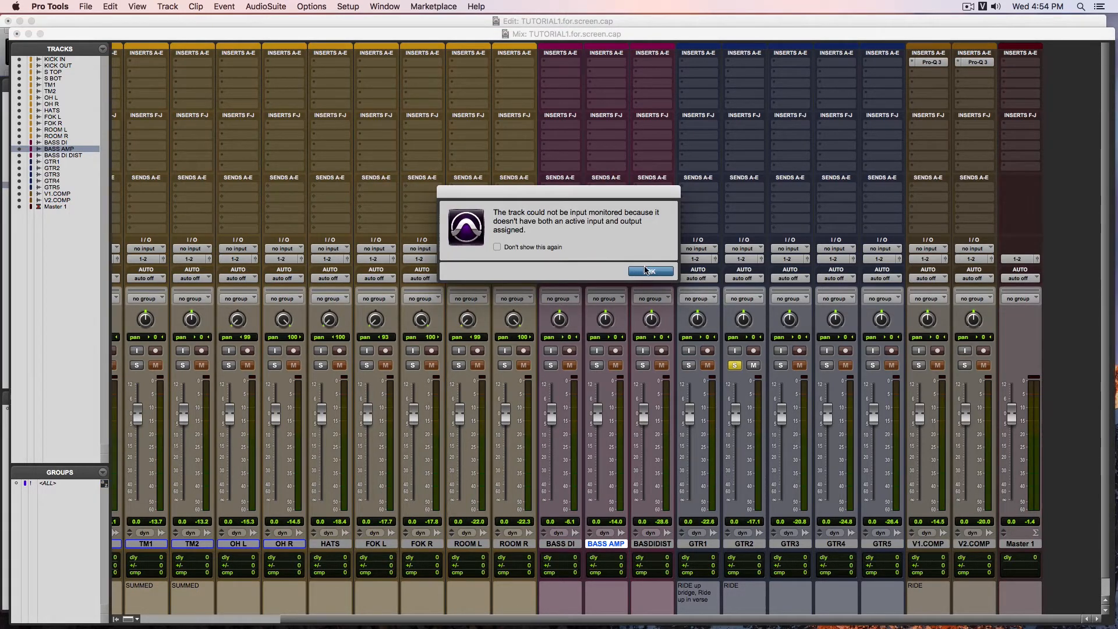
pyautogui.click(664, 272)
pyautogui.click(688, 366)
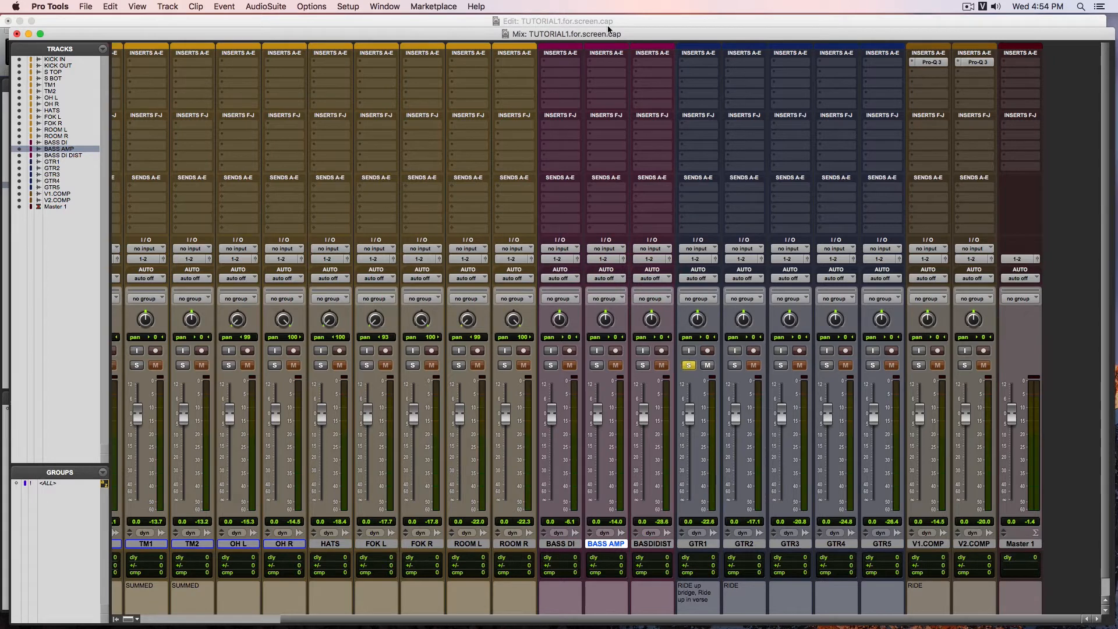
# Place the playback cursor at the PC2A marker in the Edit window.
pyautogui.hscroll(-3, 676, 140)
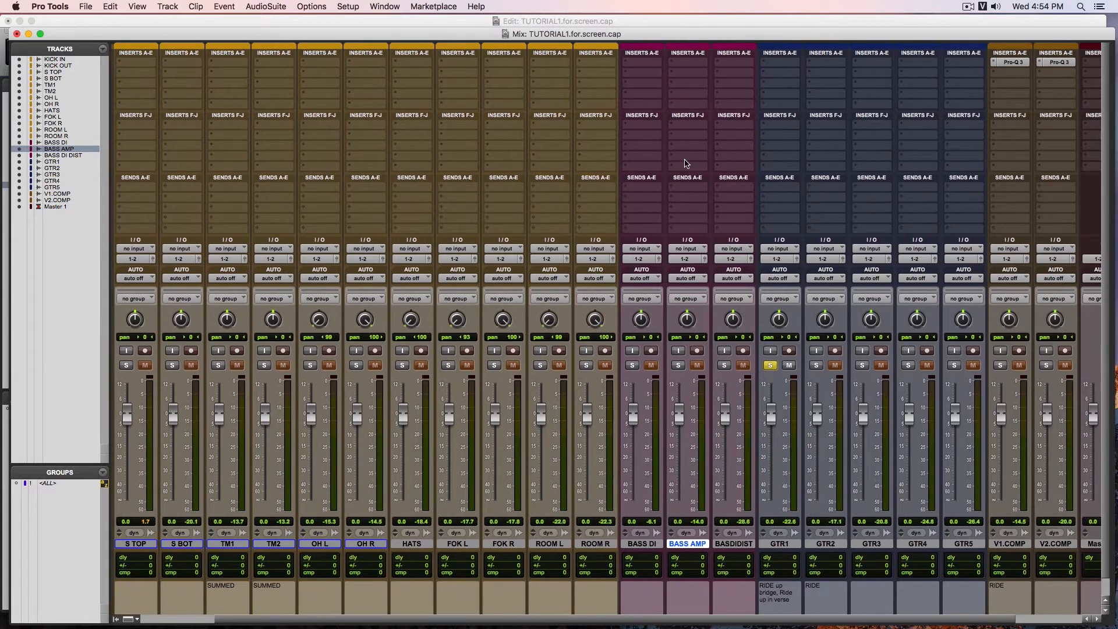
pyautogui.click(694, 22)
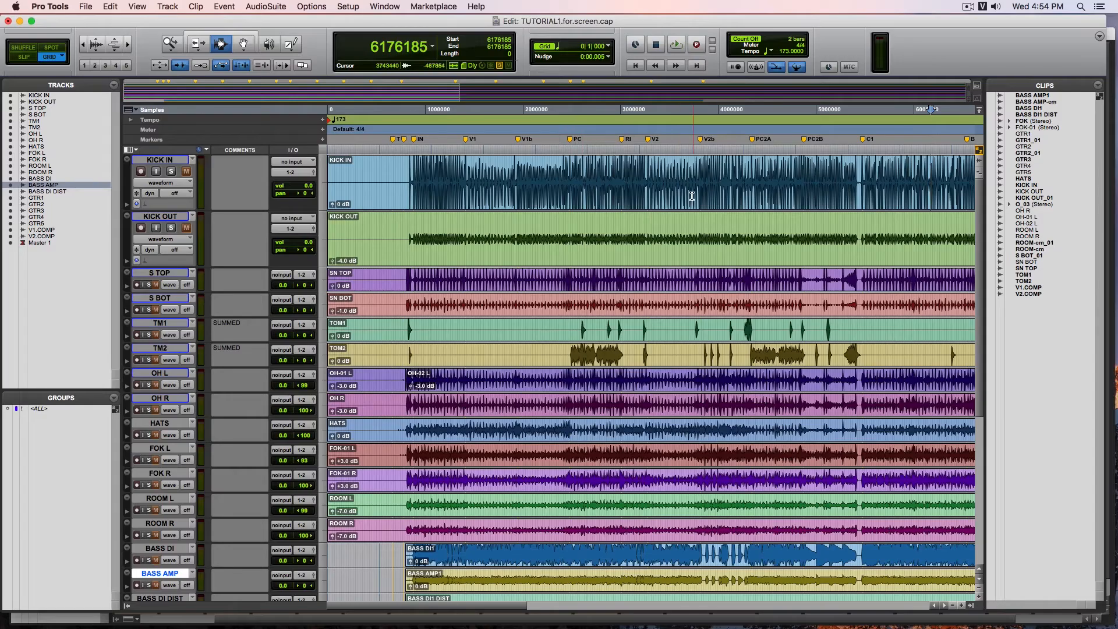
pyautogui.hscroll(10, 684, 192)
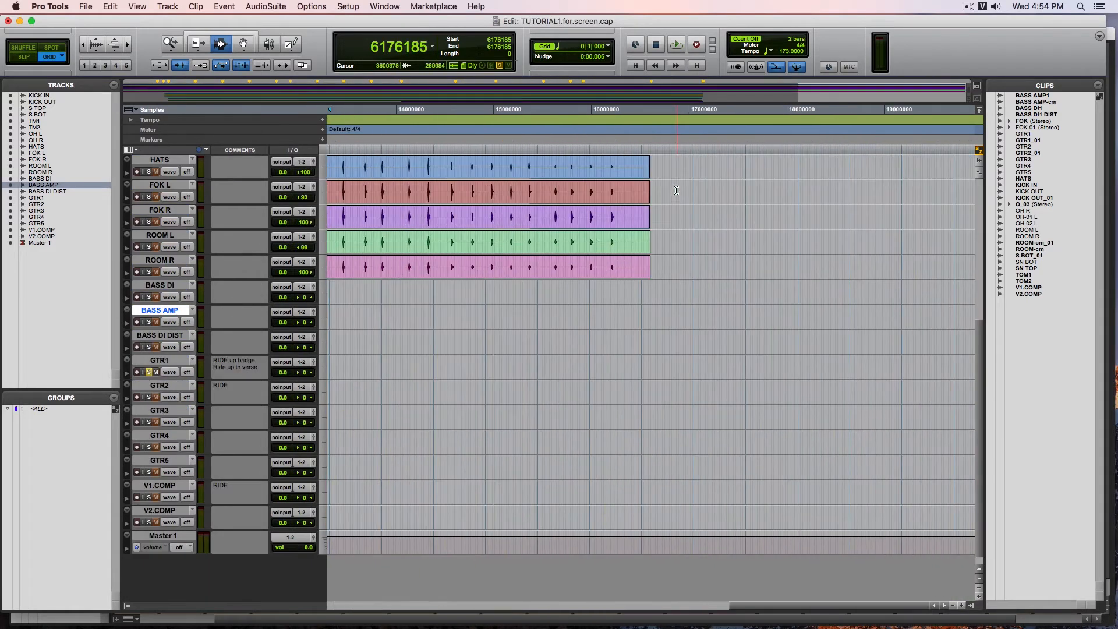
pyautogui.hscroll(-15, 674, 191)
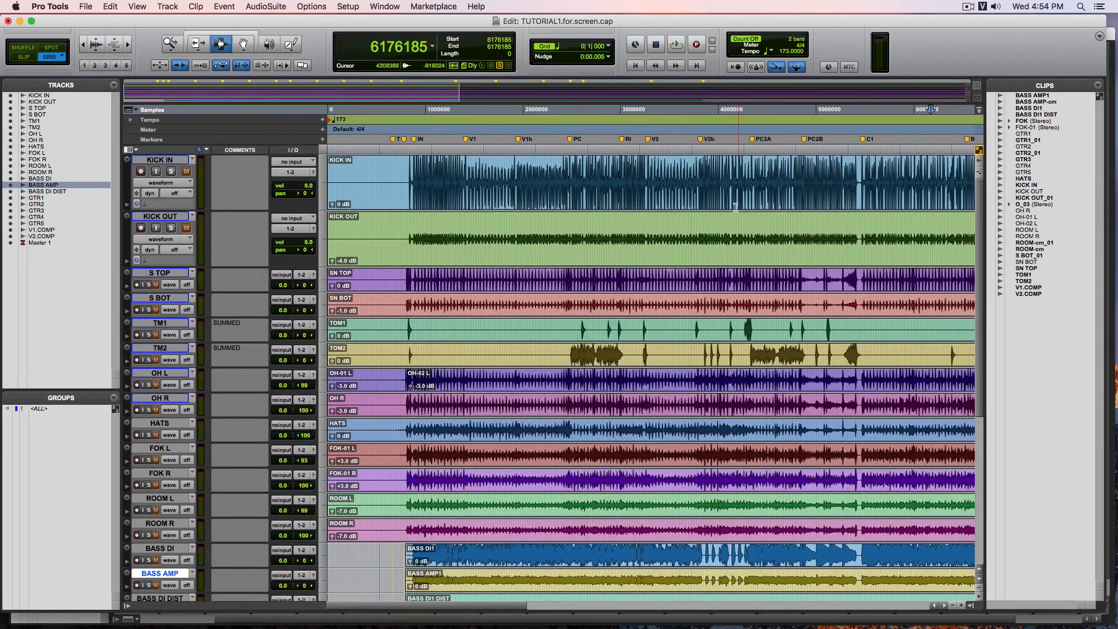
pyautogui.click(746, 233)
pyautogui.click(754, 384)
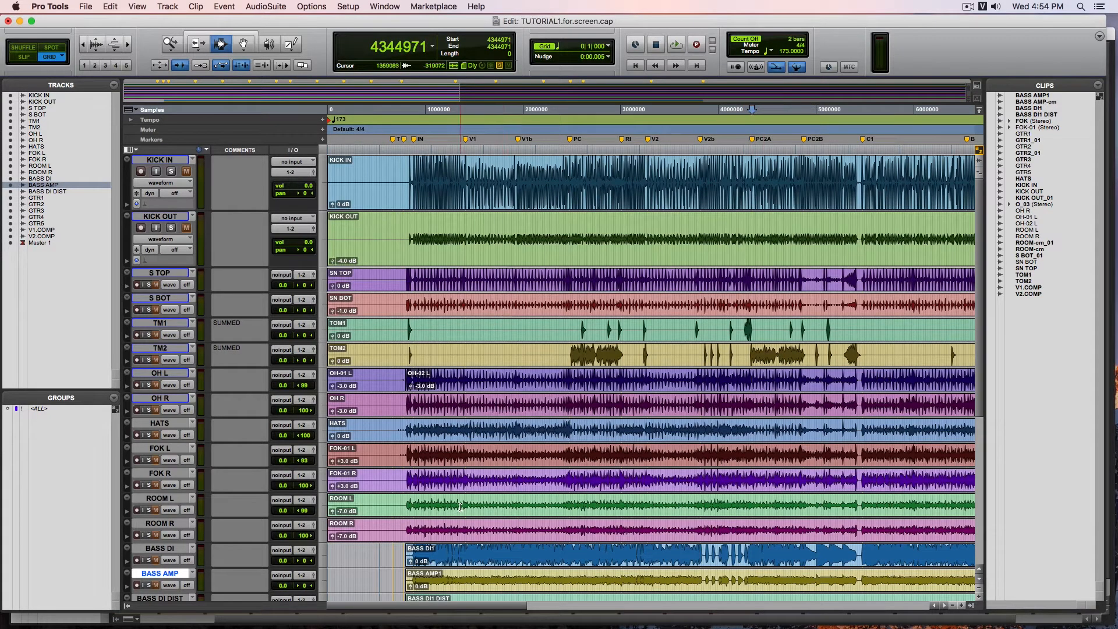
# Play from just after the PC2B marker and audition GTR1 and GTR2 in solo.
pyautogui.scroll(-3, 444, 495)
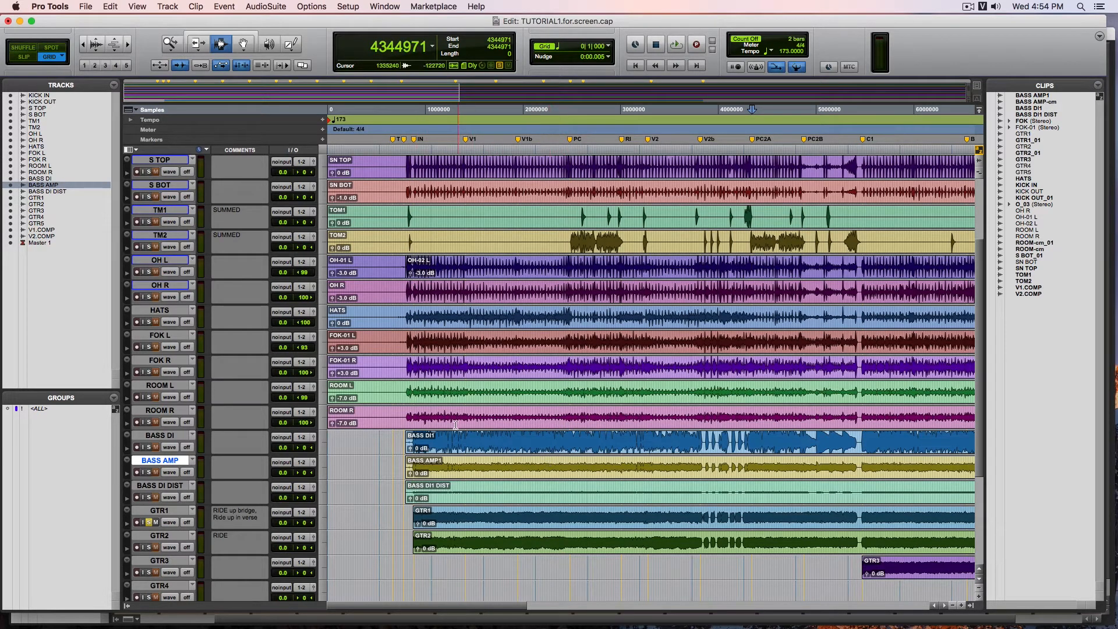
pyautogui.scroll(-1, 422, 473)
pyautogui.scroll(-2, 423, 473)
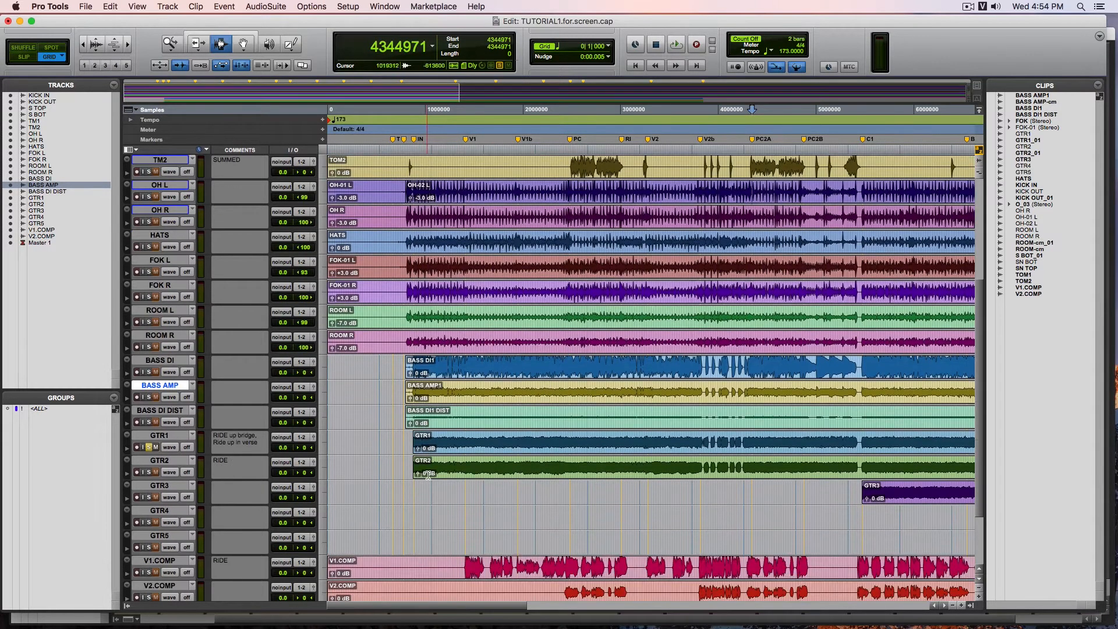
pyautogui.hscroll(2, 524, 484)
pyautogui.hscroll(15, 560, 488)
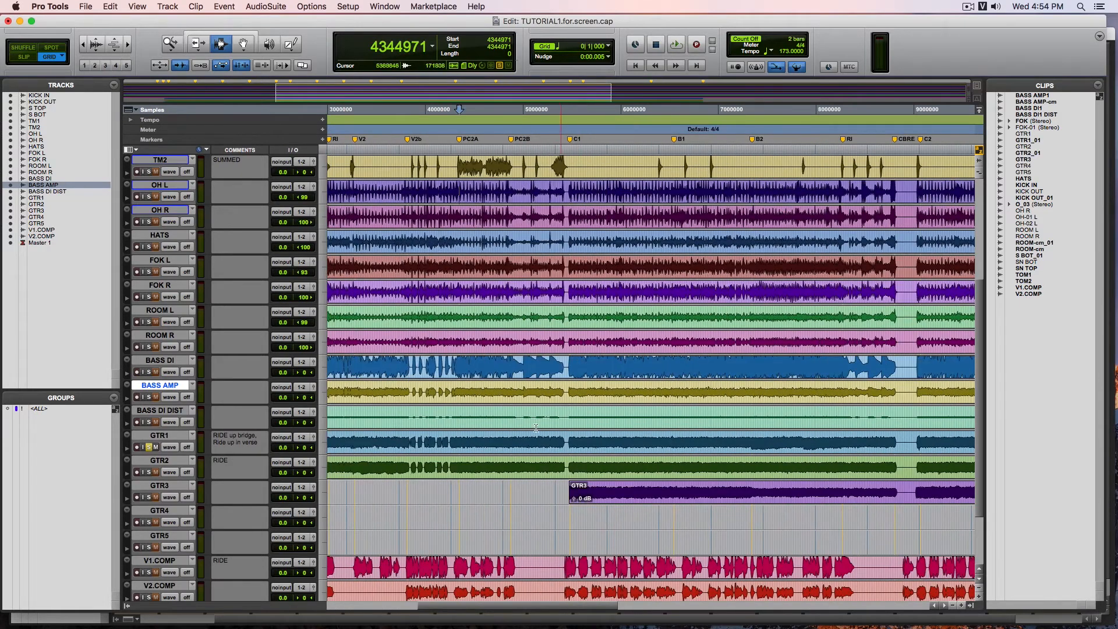
pyautogui.click(523, 434)
pyautogui.press('space')
pyautogui.press('space')
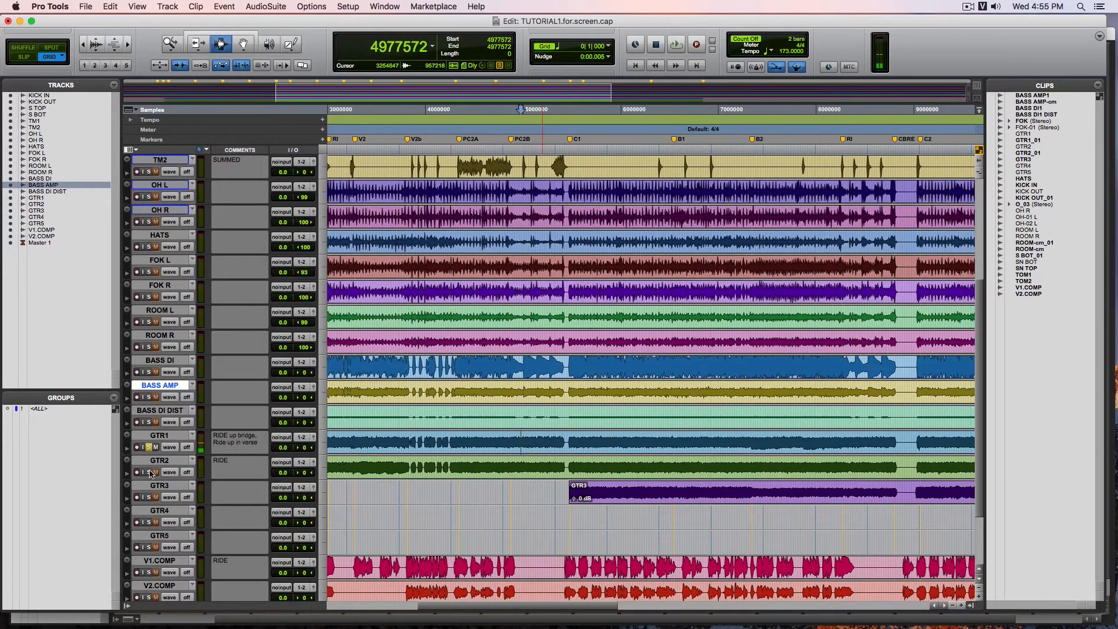
pyautogui.click(149, 472)
pyautogui.press('space')
# Select the GTR3 clip at the C1 marker and play it with only GTR3 soloed.
pyautogui.click(576, 494)
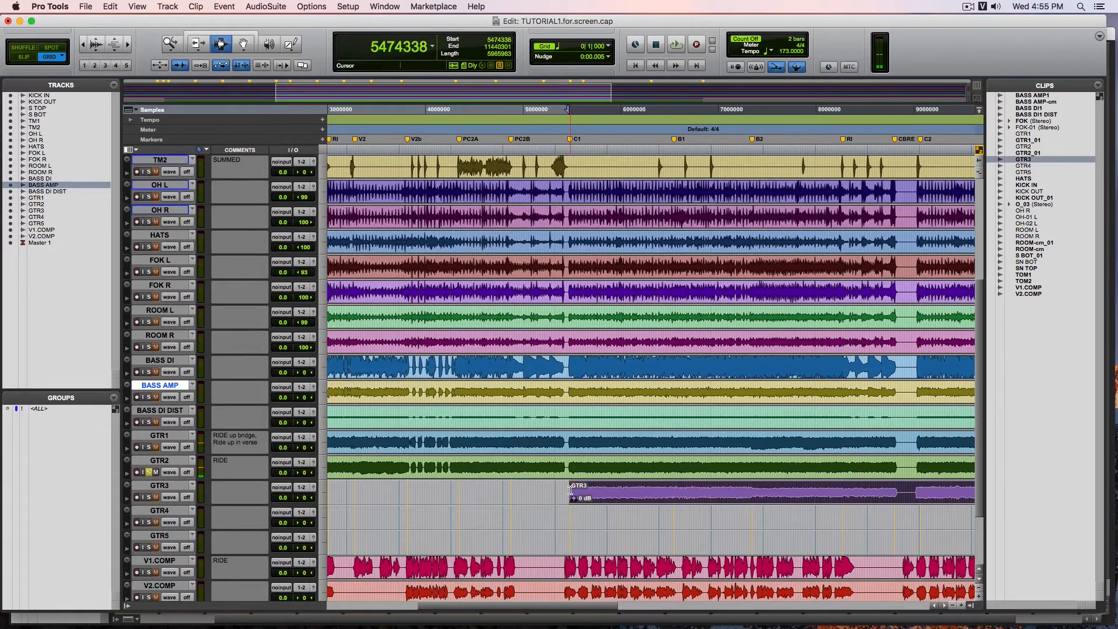
pyautogui.click(149, 496)
pyautogui.press('space')
pyautogui.press('space')
pyautogui.press('space')
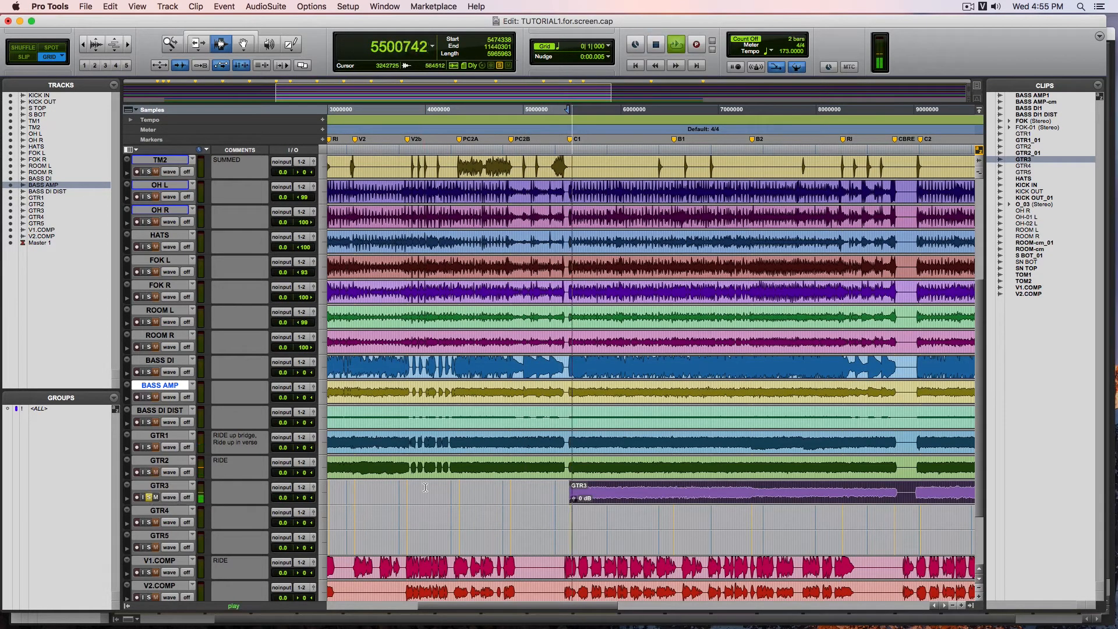
pyautogui.press('super+equal')
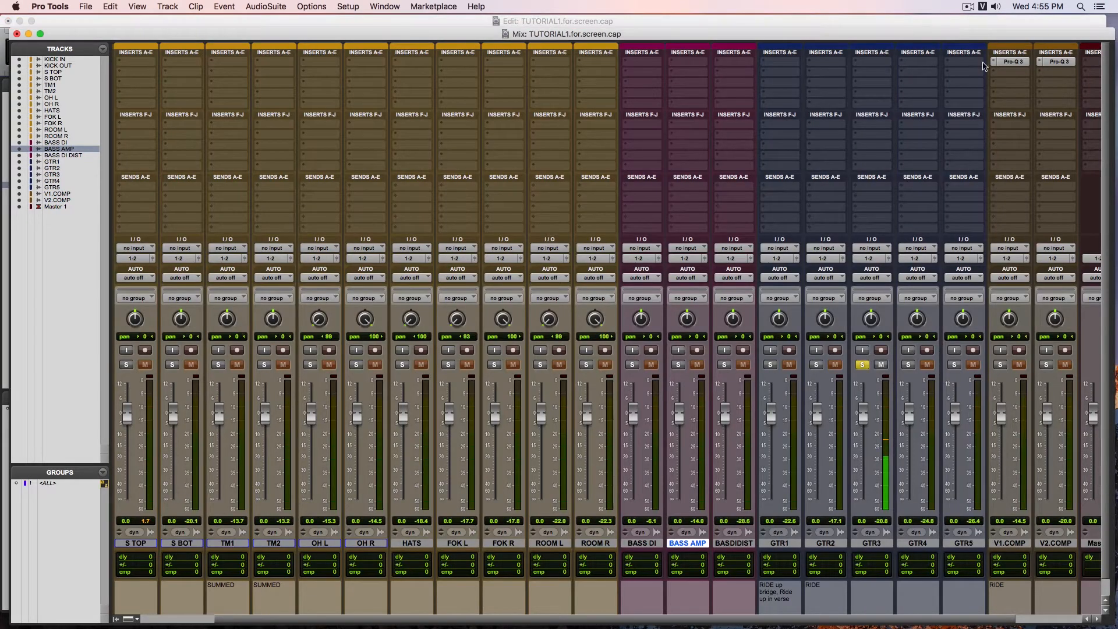
# Reselect the GTR3 clip and play it with GTR1, GTR2 and GTR3 soloed together.
pyautogui.click(836, 21)
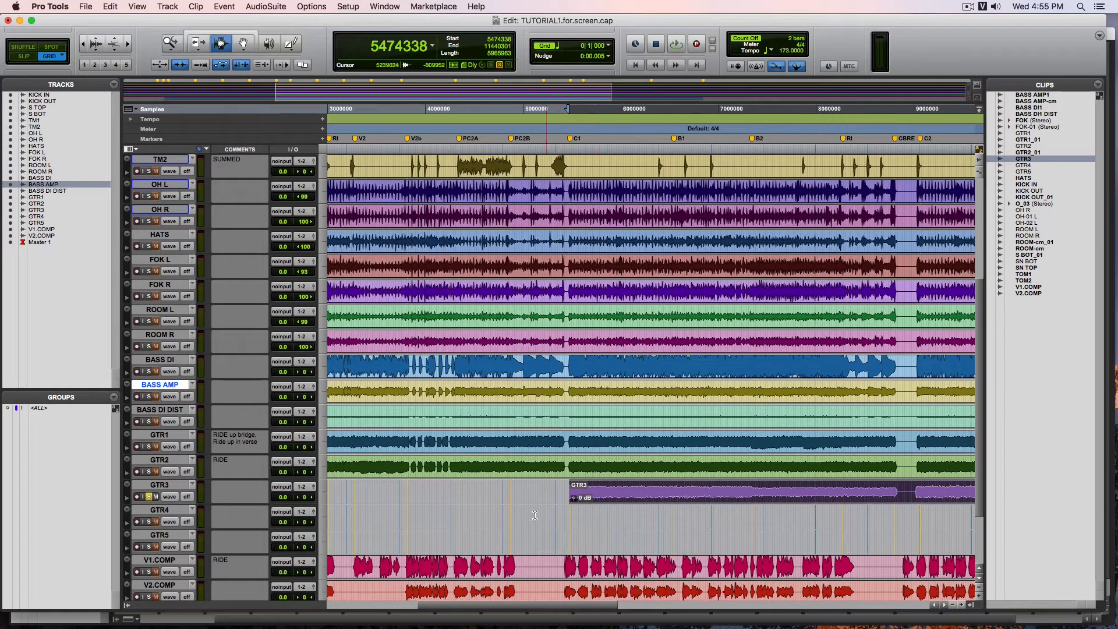
pyautogui.click(581, 489)
pyautogui.doubleClick(580, 490)
pyautogui.click(150, 472)
pyautogui.press('space')
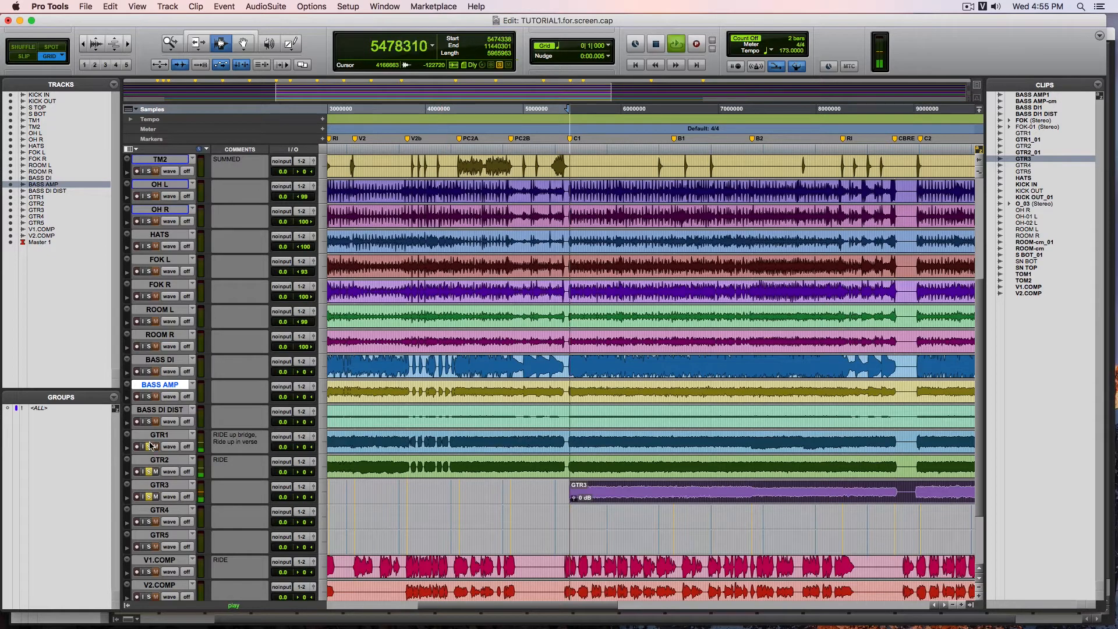
pyautogui.hscroll(10, 313, 509)
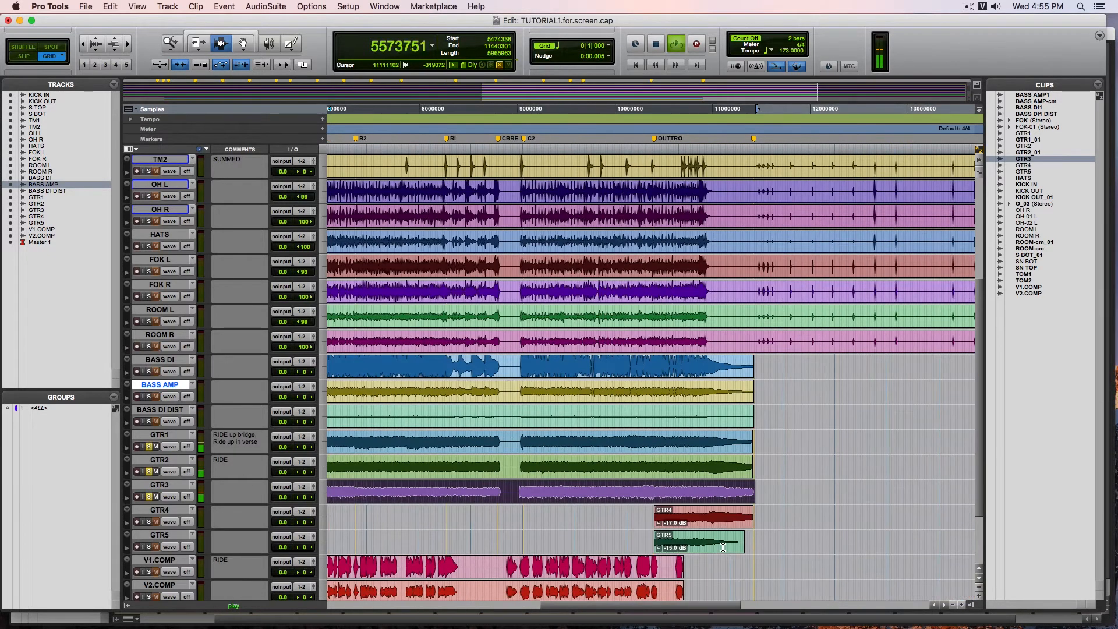
pyautogui.press('space')
# Select the GTR4 clip at the OUTTRO marker and play GTR4 and GTR5 together in solo.
pyautogui.doubleClick(660, 515)
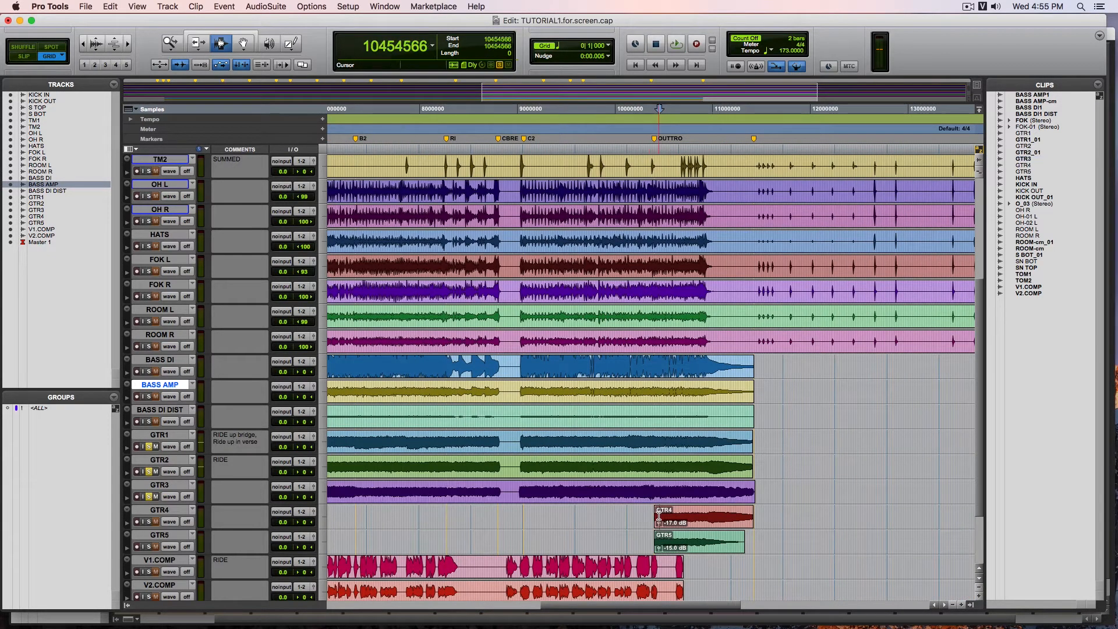
pyautogui.click(150, 522)
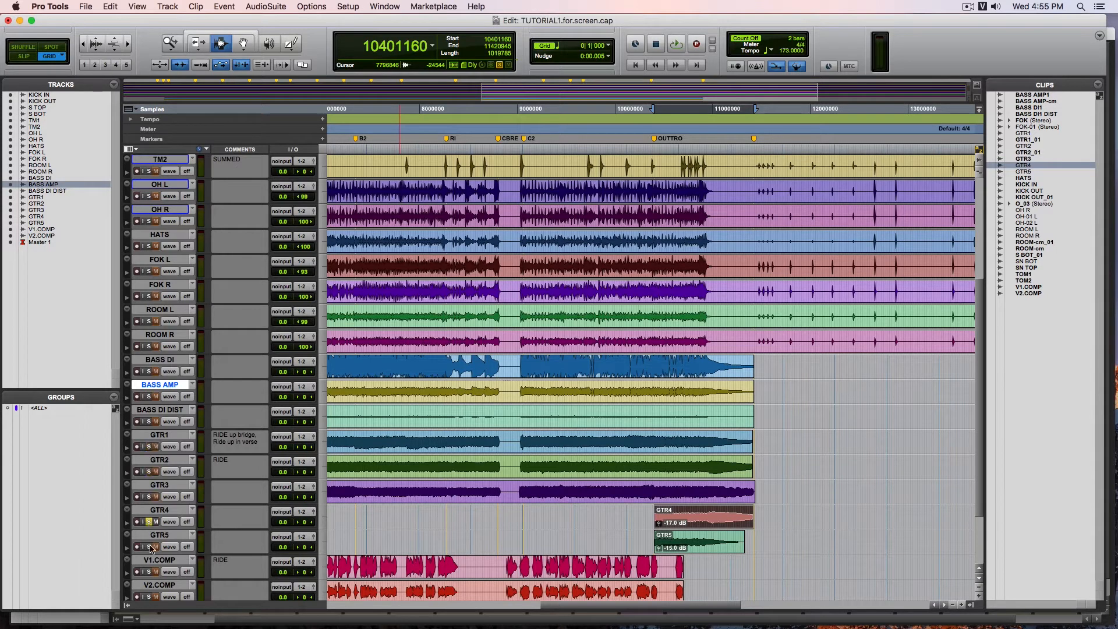
pyautogui.press('space')
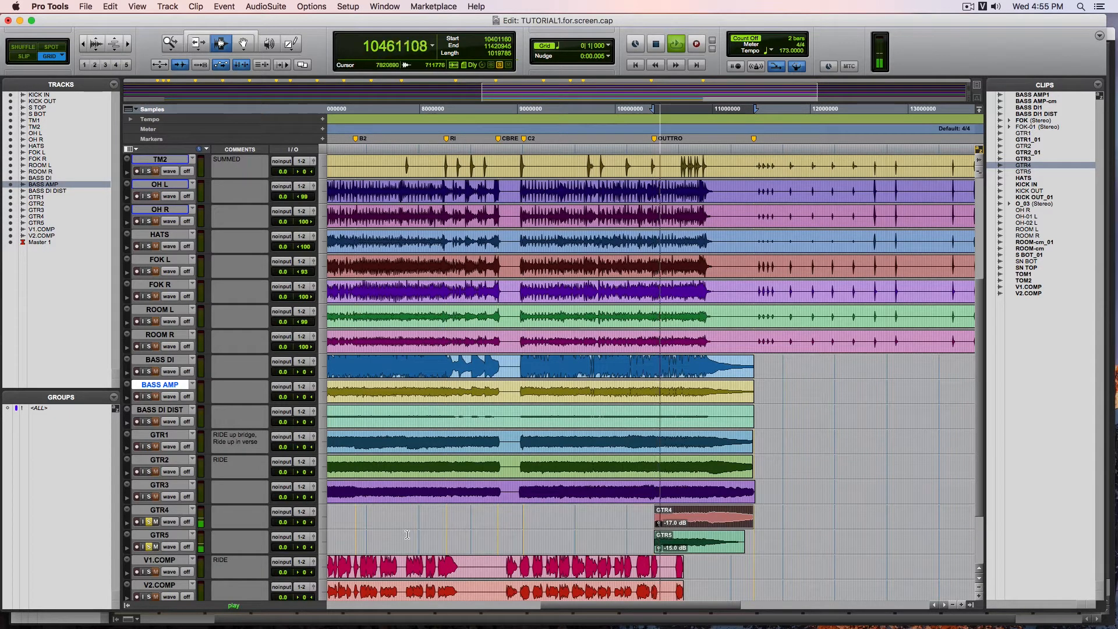
pyautogui.press('space')
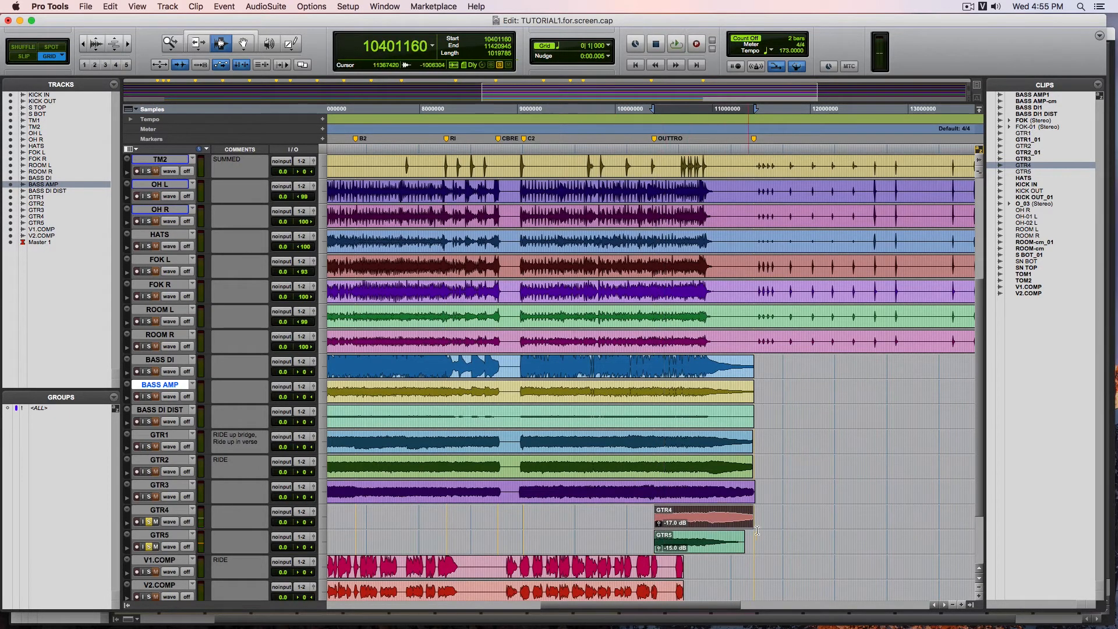
# Replay the outro with the solos cleared and with only GTR4 soloed, and stop playback.
pyautogui.press('space')
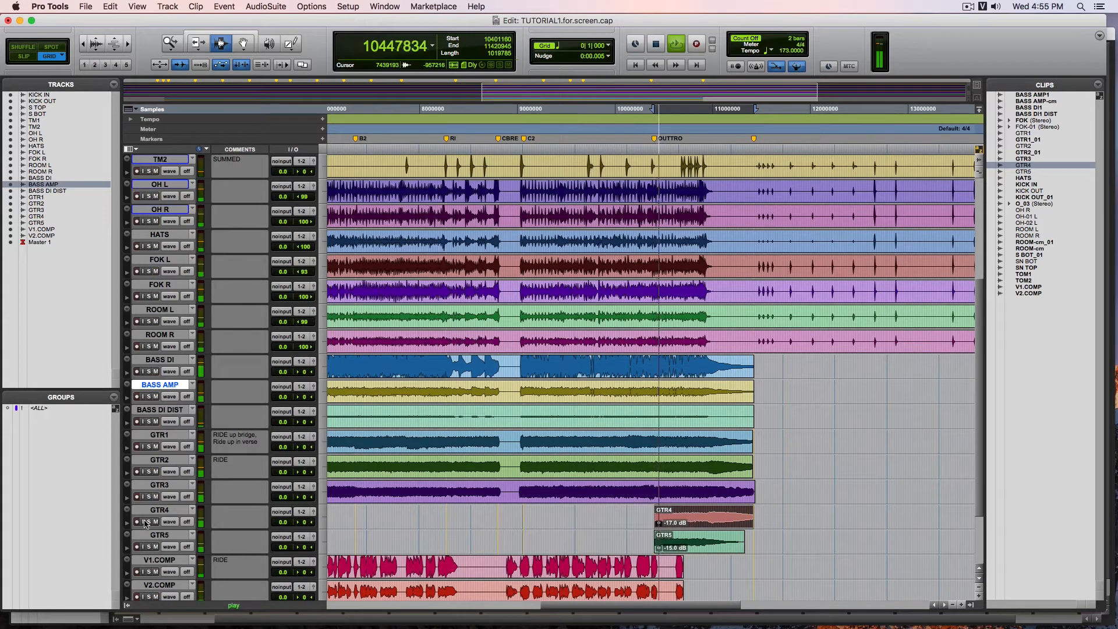
pyautogui.click(150, 522)
pyautogui.click(149, 522)
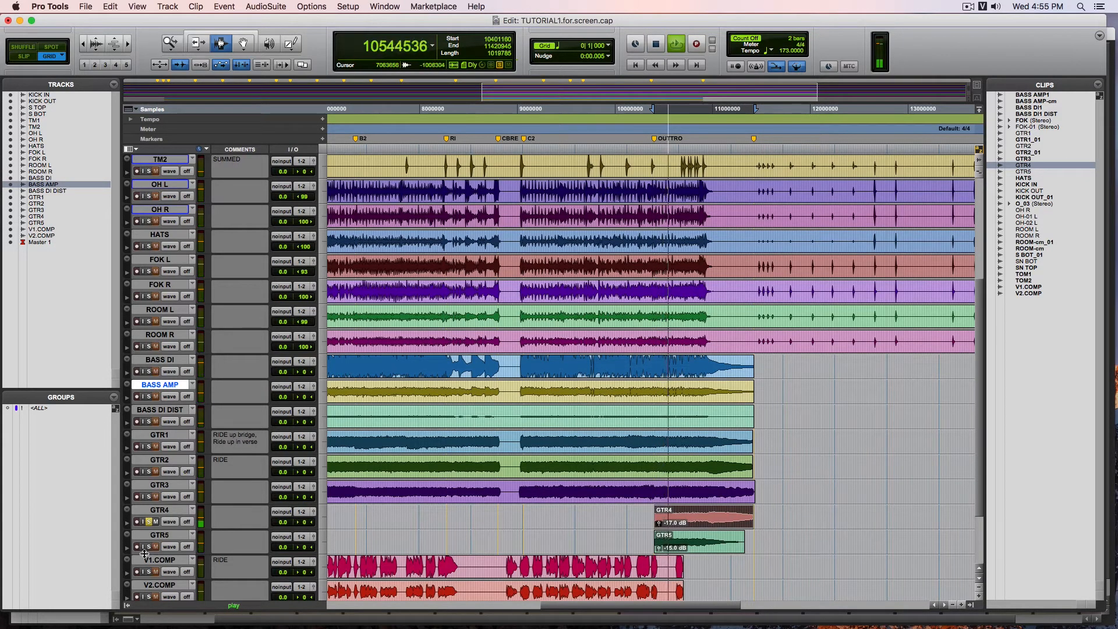
pyautogui.press('space')
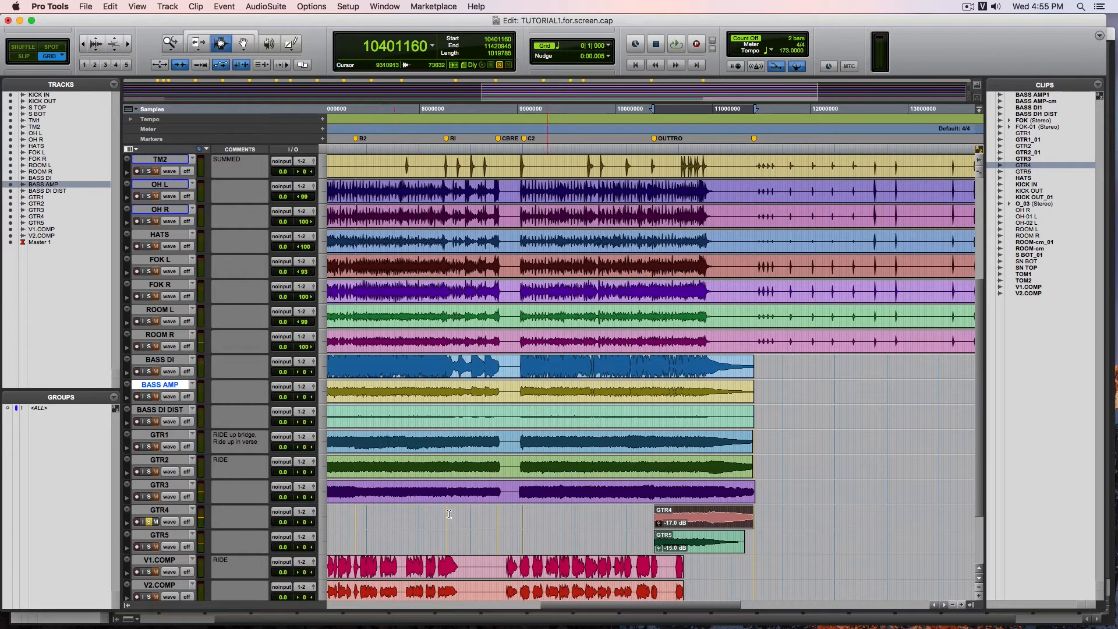
# Solo GTR5 in place of GTR4 and set the playback cursor ahead of the outro guitar clips.
pyautogui.click(150, 547)
pyautogui.moveTo(783, 545); pyautogui.dragTo(725, 520)
pyautogui.click(606, 528)
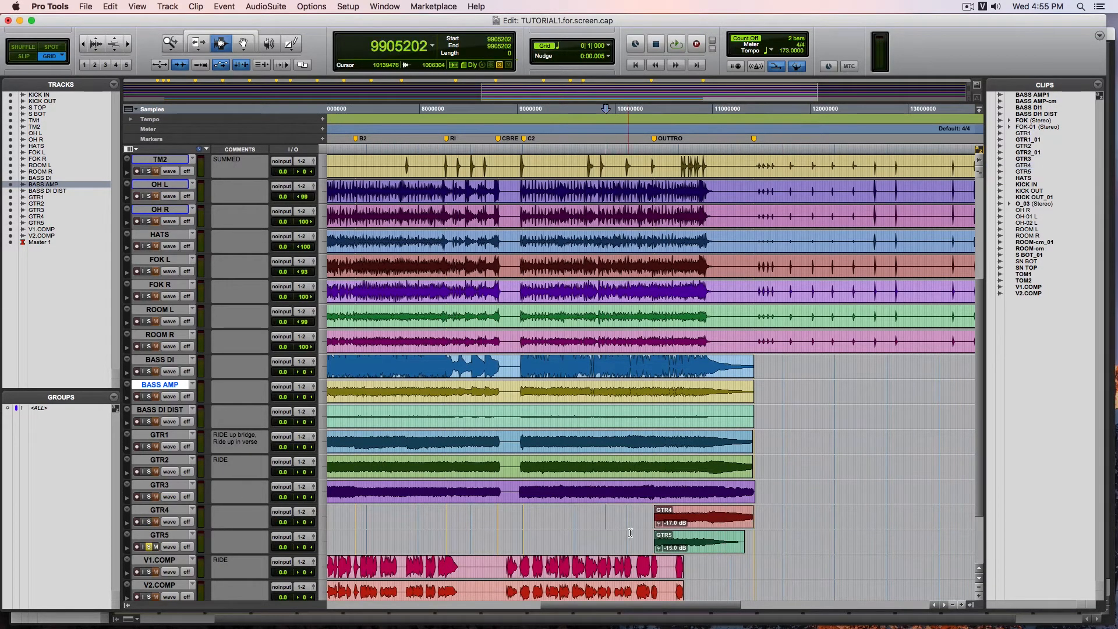
# Set the playback cursor just before the first V1.COMP vocal phrase, clear GTR5's solo, and play V1.COMP soloed.
pyautogui.hscroll(-15, 631, 531)
pyautogui.hscroll(20, 630, 533)
pyautogui.hscroll(-20, 631, 531)
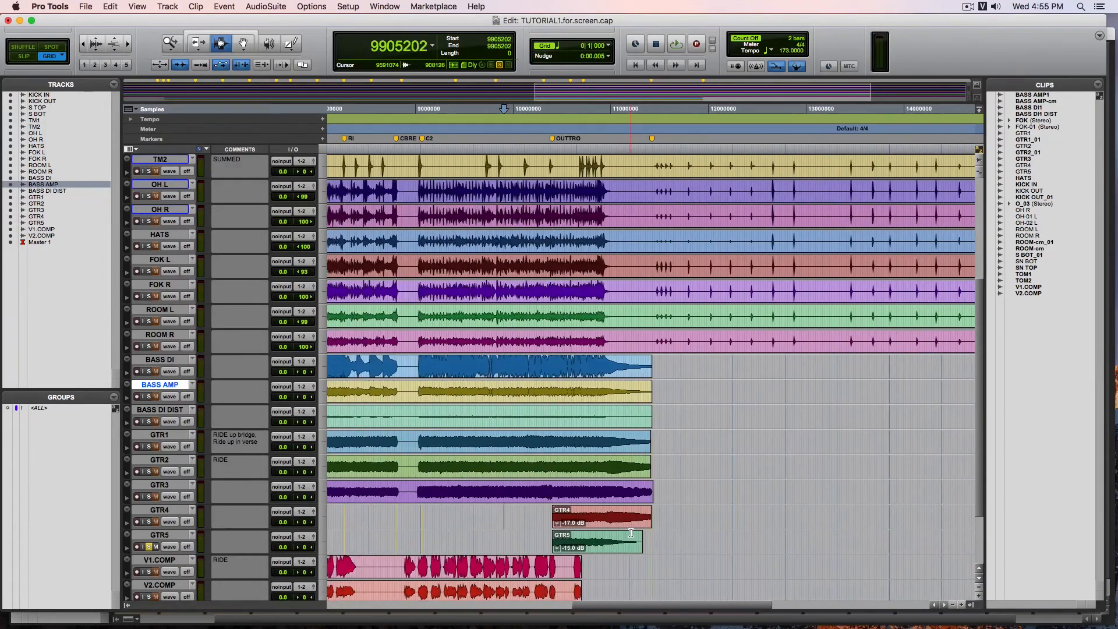
pyautogui.scroll(5, 512, 516)
pyautogui.scroll(-5, 511, 517)
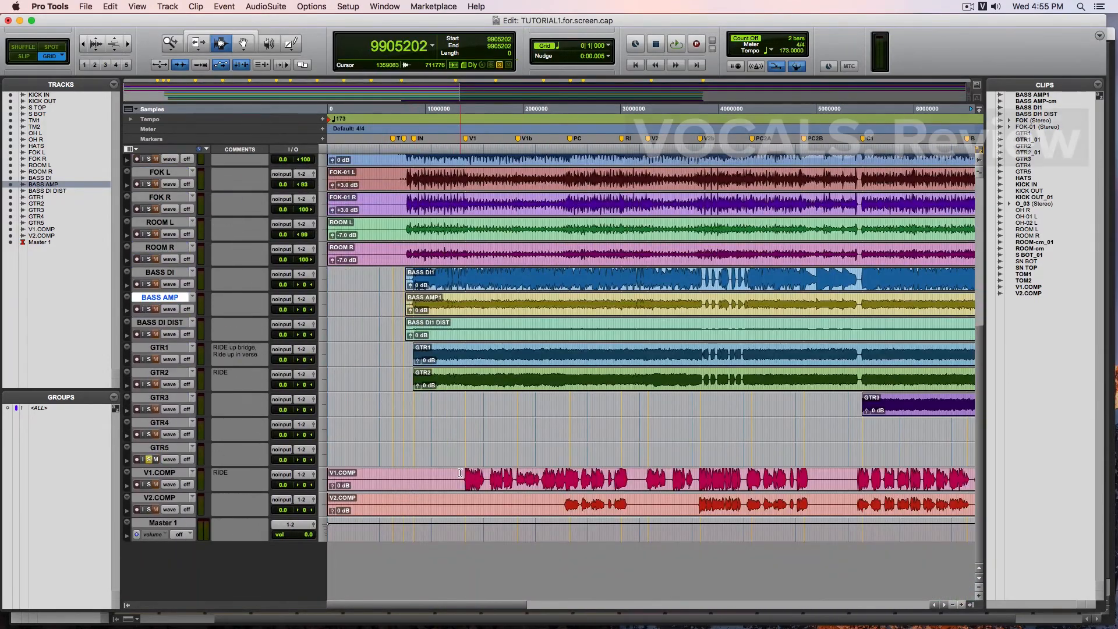
pyautogui.click(461, 487)
pyautogui.press('space')
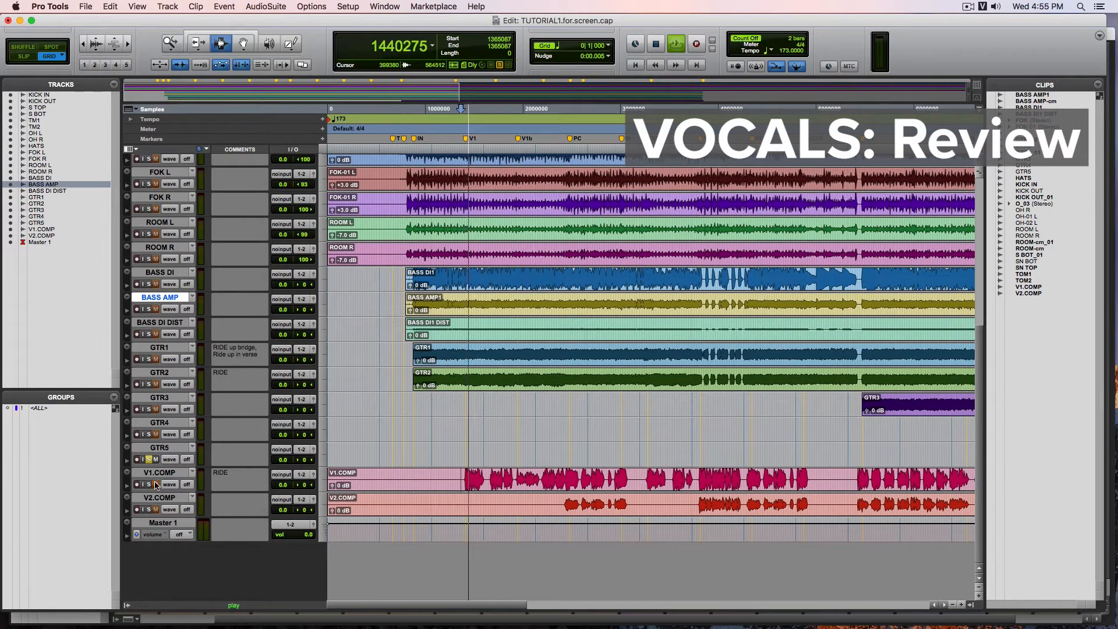
pyautogui.press('space')
pyautogui.click(150, 460)
pyautogui.click(149, 484)
pyautogui.press('space')
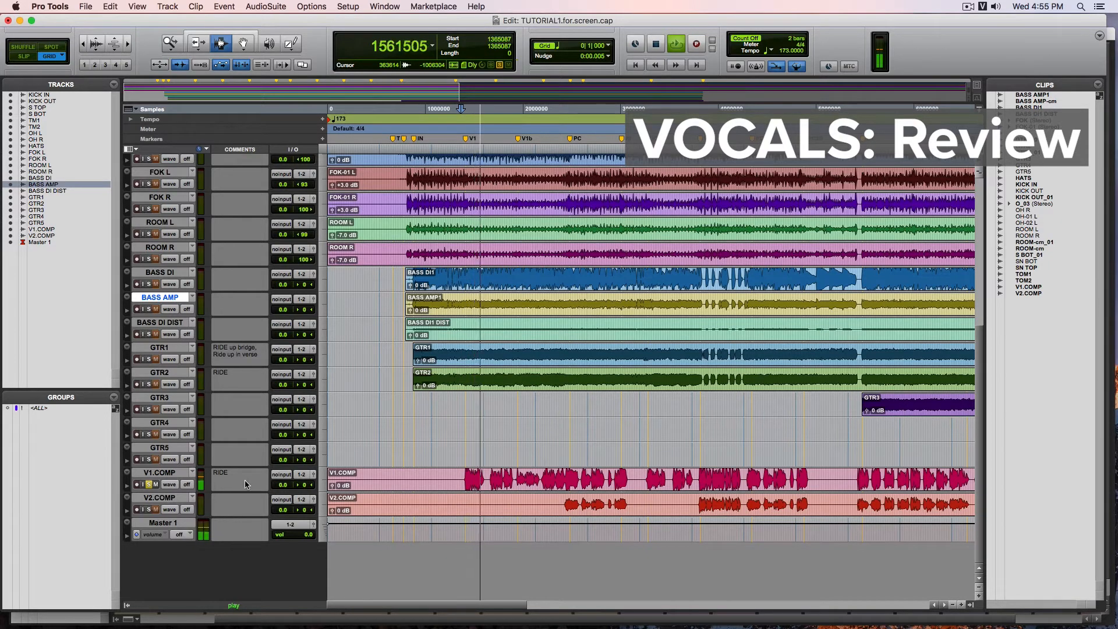
pyautogui.press('space')
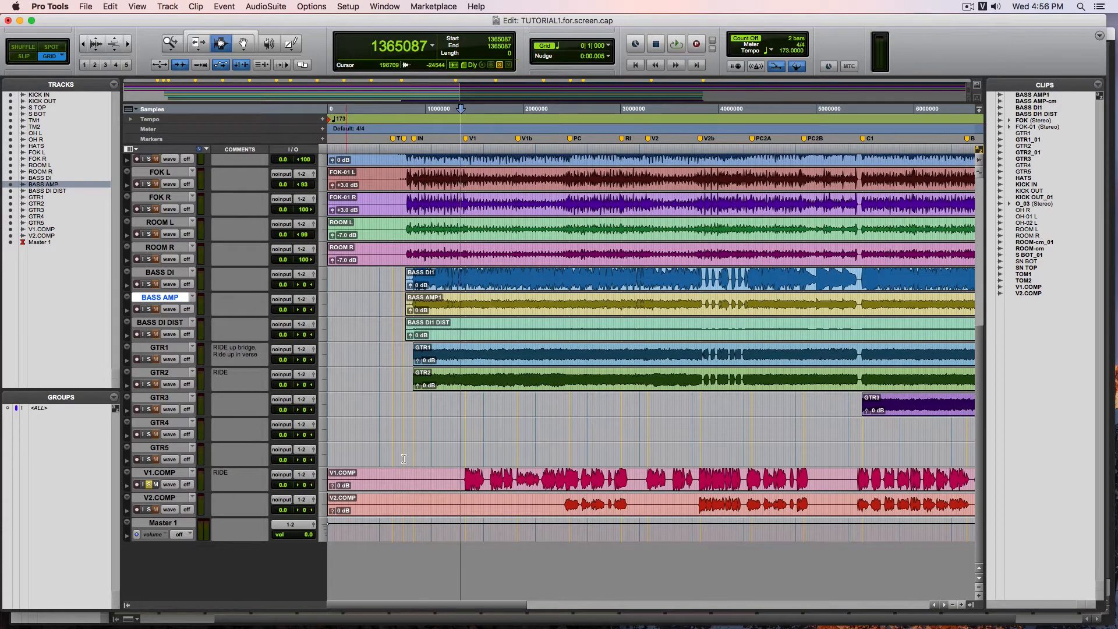
# Replay the soloed V1.COMP vocal and inspect the Pro-Q 3 inserts on V1.COMP and V2.COMP in the mixer.
pyautogui.press('space')
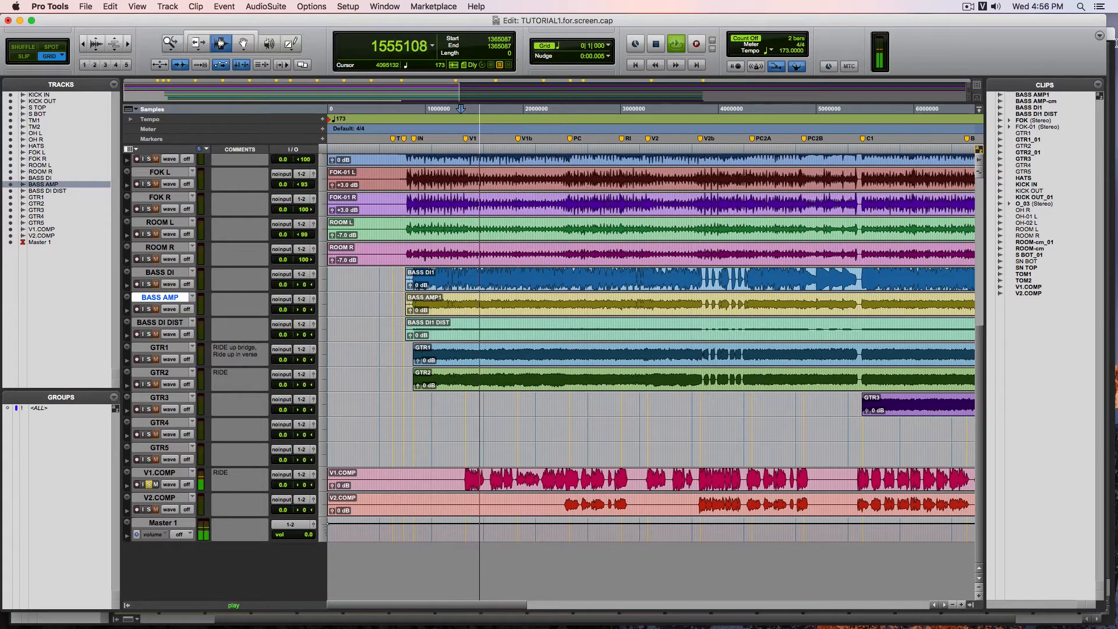
pyautogui.press('super+equal')
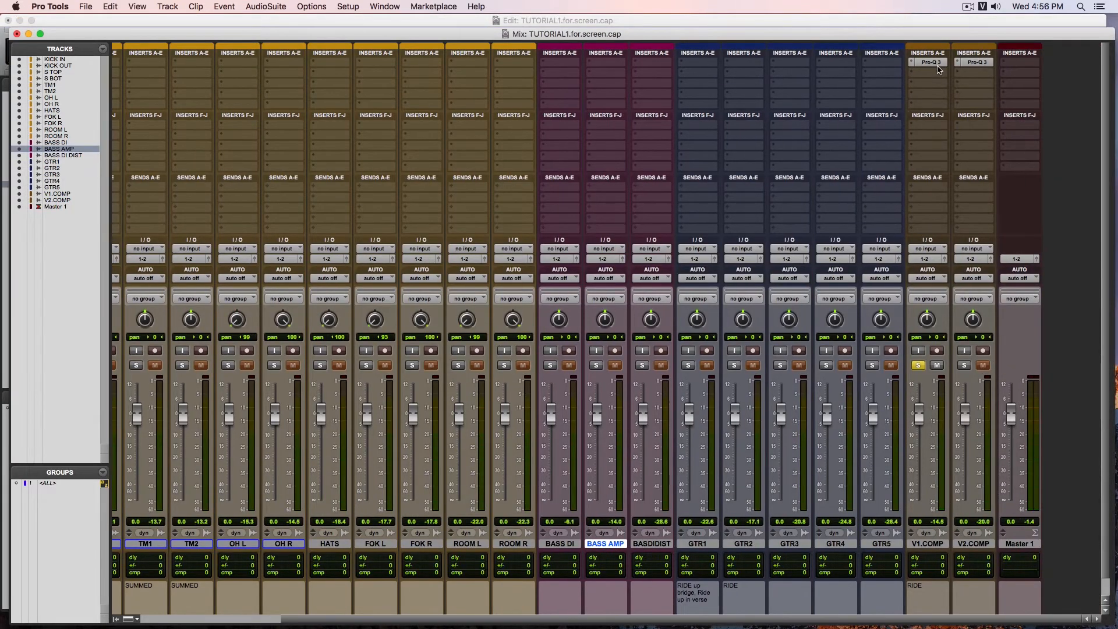
pyautogui.click(933, 63)
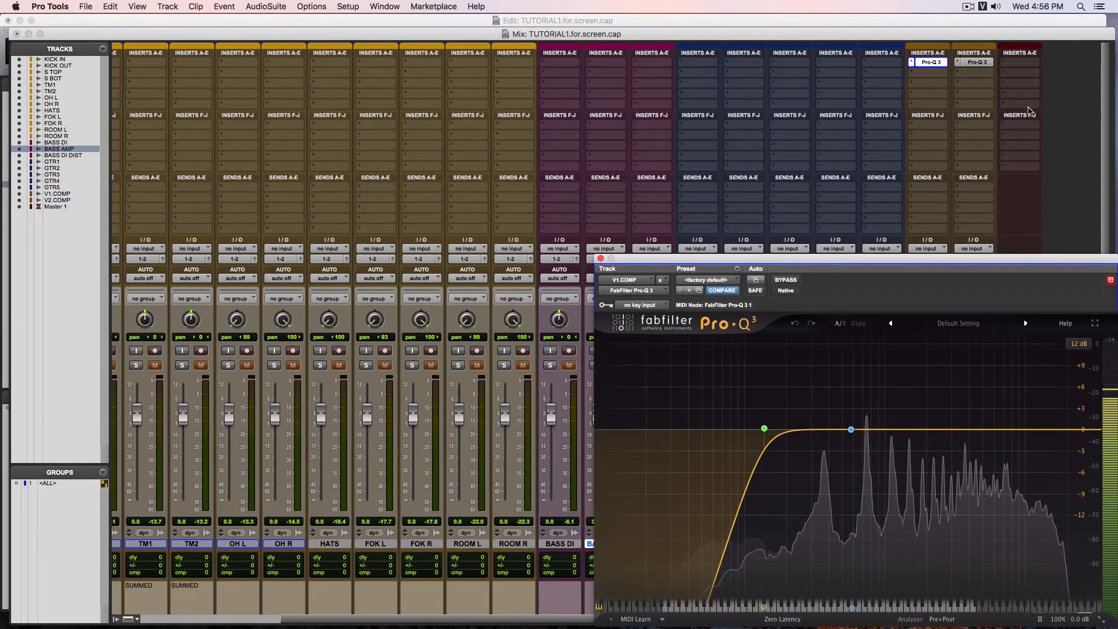
pyautogui.click(977, 62)
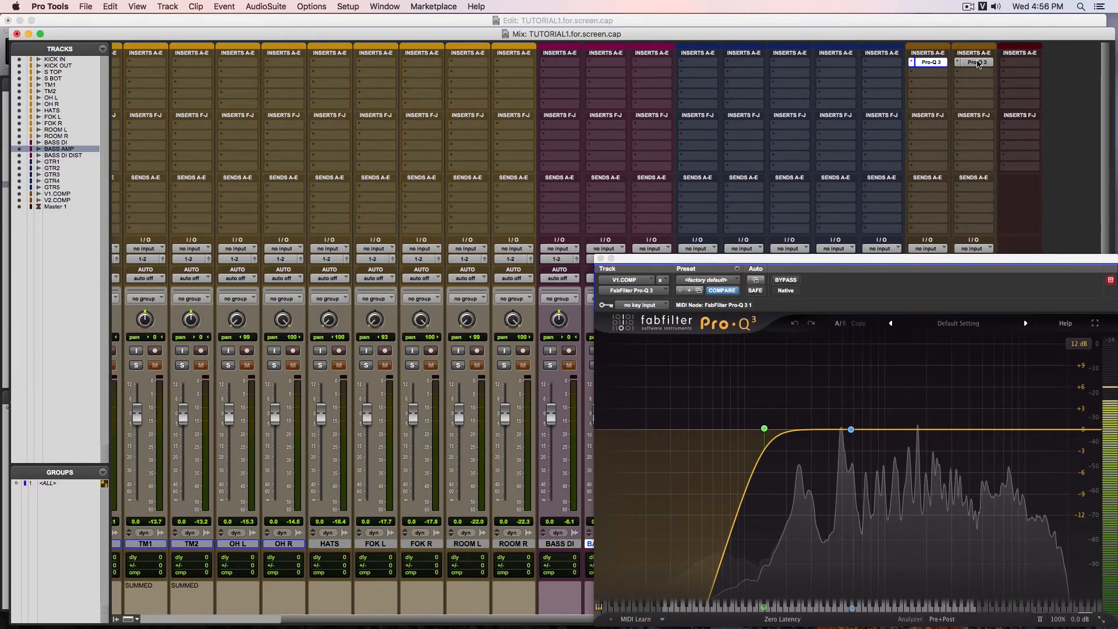
pyautogui.click(977, 62)
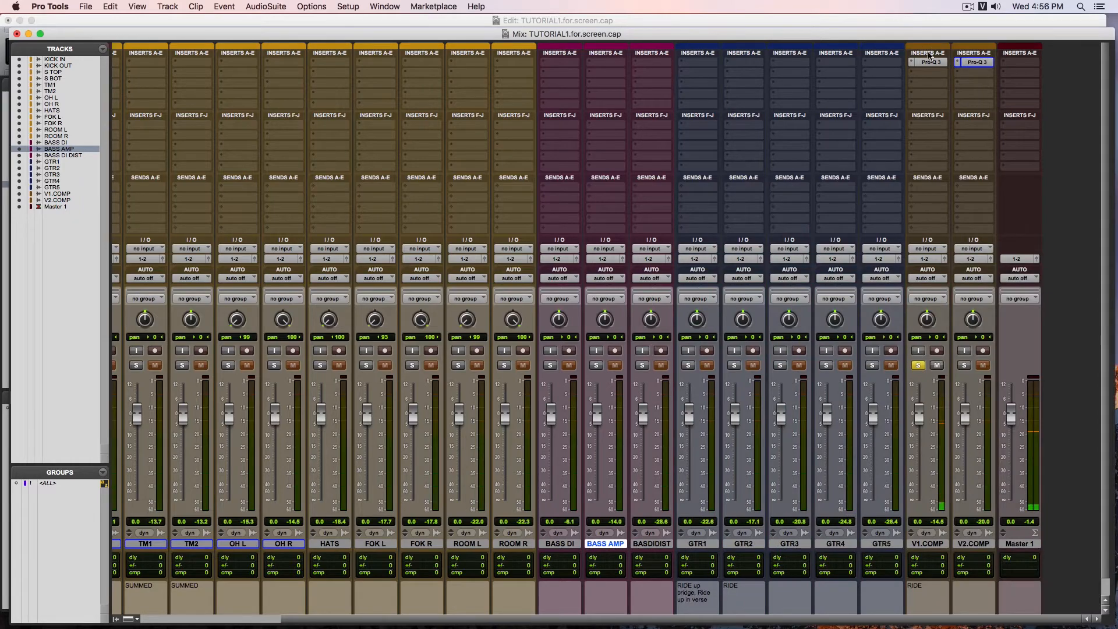
# Solo V2.COMP together with V1.COMP and follow the playback of both vocals in the timeline.
pyautogui.click(965, 365)
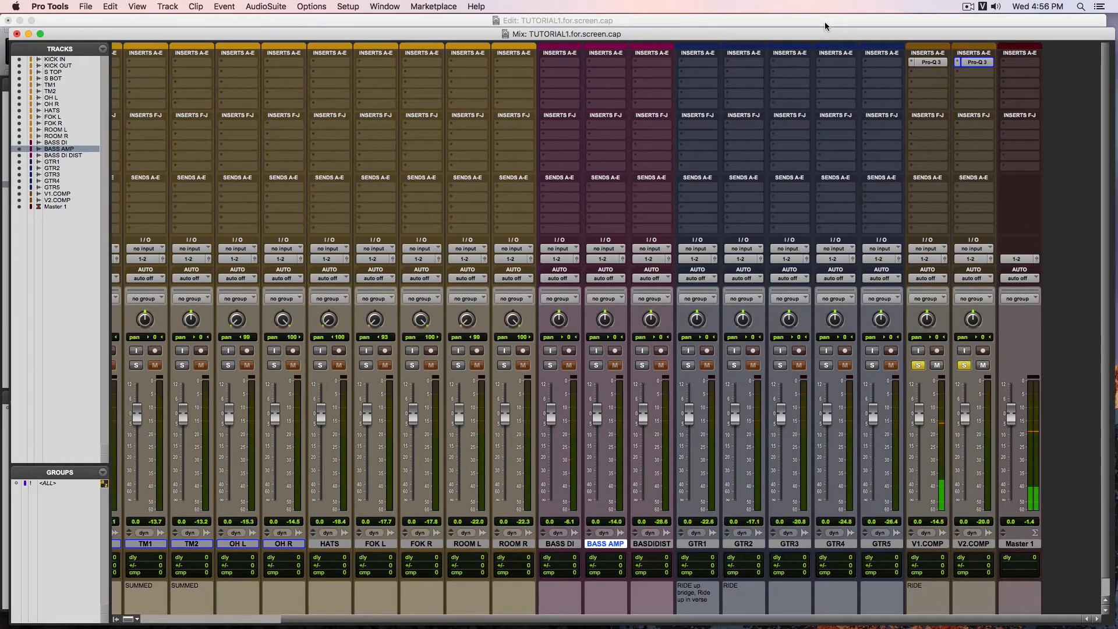
pyautogui.press('super+equal')
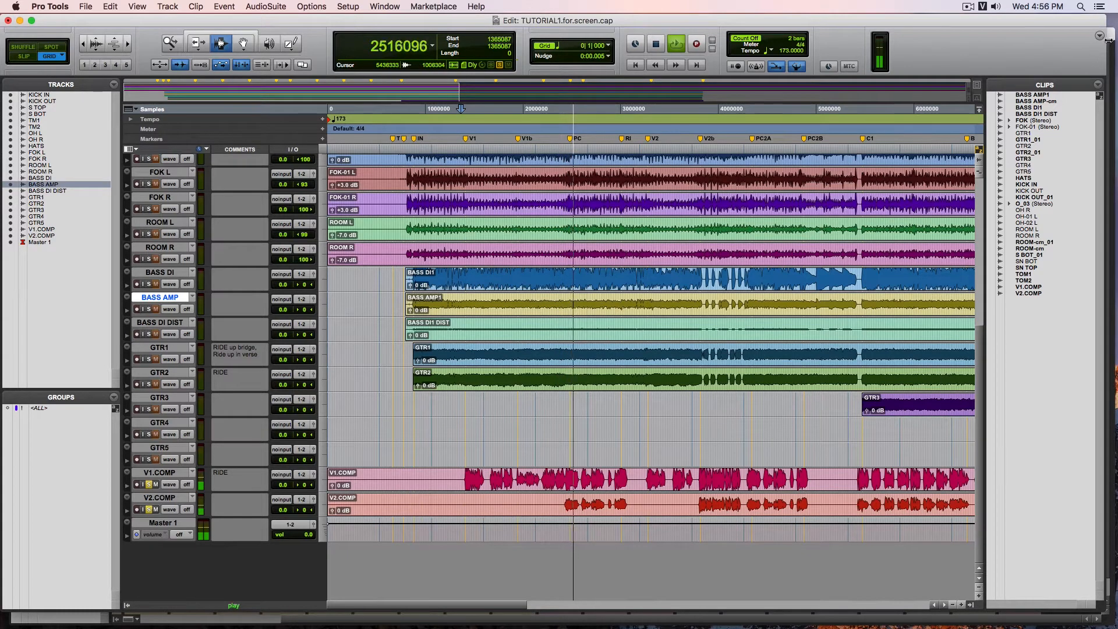
# Sweep V2.COMP's fader down and up to +5.8 dB during playback, and reset it to 0.0 dB.
pyautogui.press('super+equal')
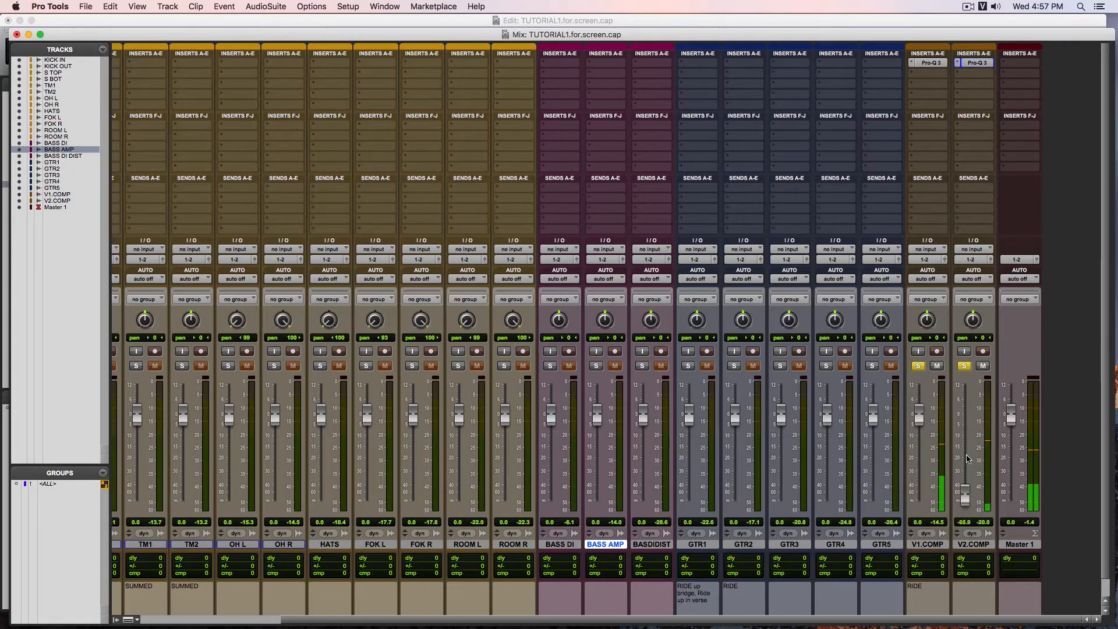
pyautogui.moveTo(966, 416)
pyautogui.mouseDown()
pyautogui.moveTo(970, 393)
pyautogui.moveTo(964, 403)
pyautogui.mouseUp()
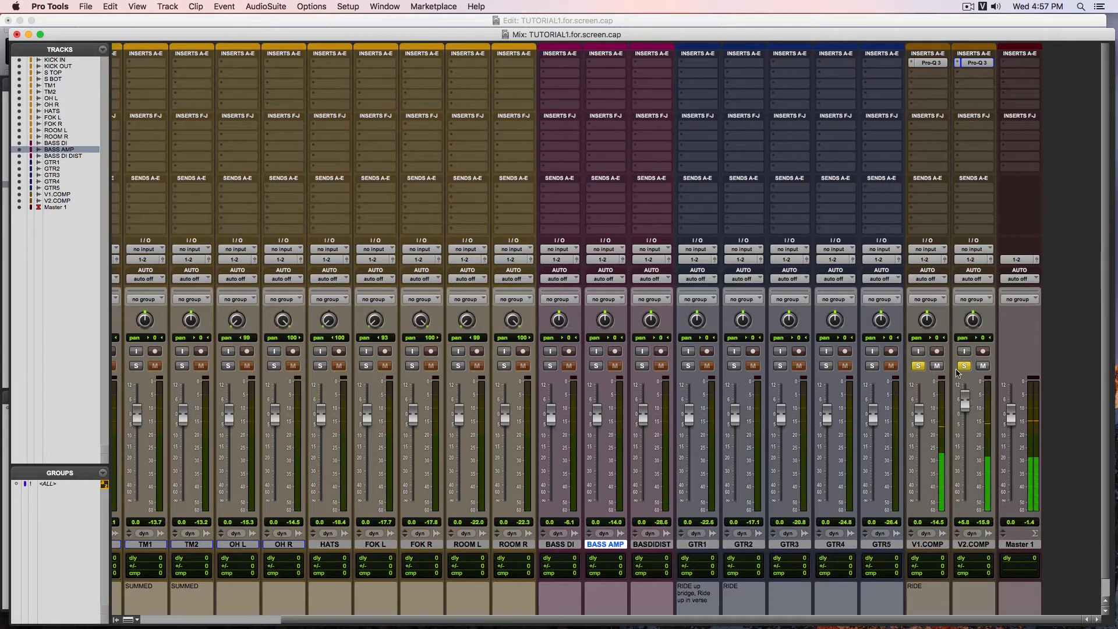
pyautogui.keyDown('alt'); pyautogui.click(965, 402); pyautogui.keyUp('alt')
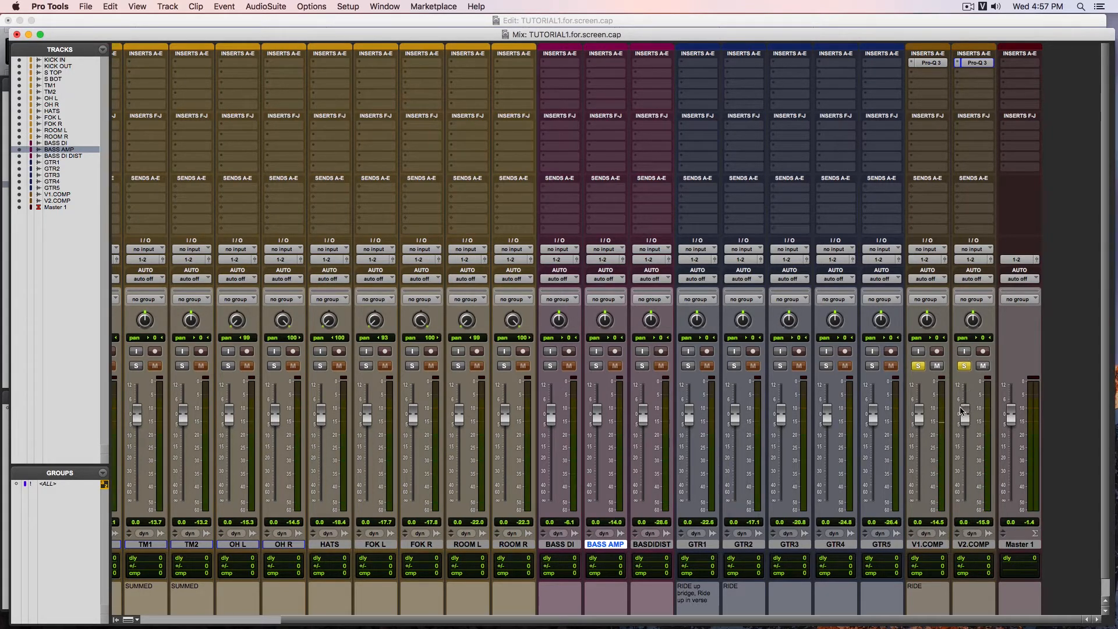
# Turn off solo on the V1.COMP and V2.COMP tracks and bring the Edit window forward.
pyautogui.click(919, 367)
pyautogui.click(964, 367)
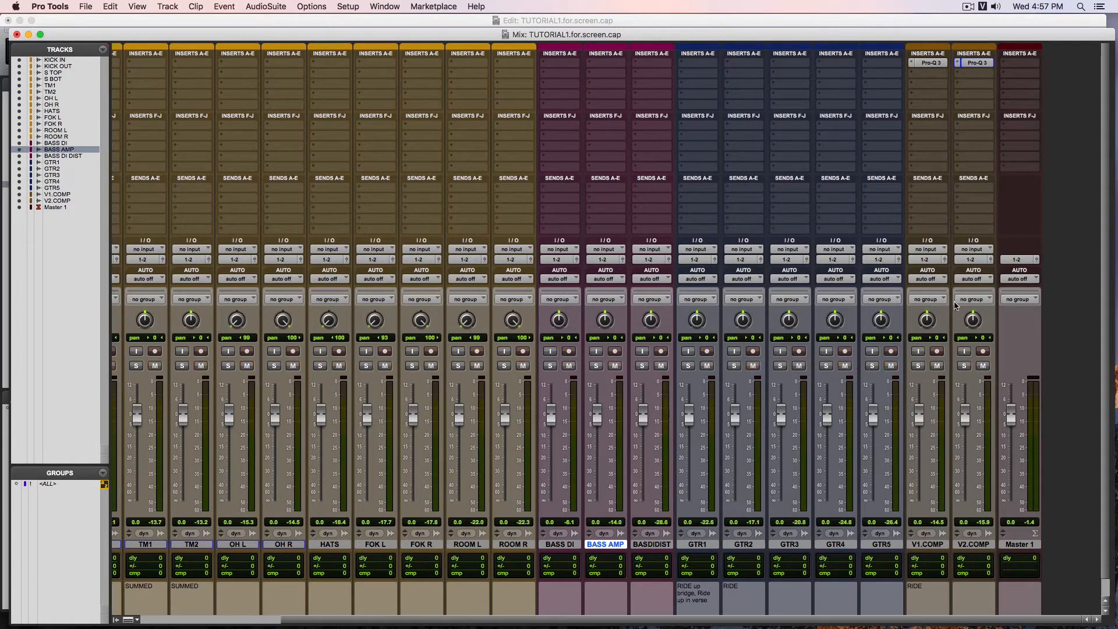
pyautogui.click(644, 21)
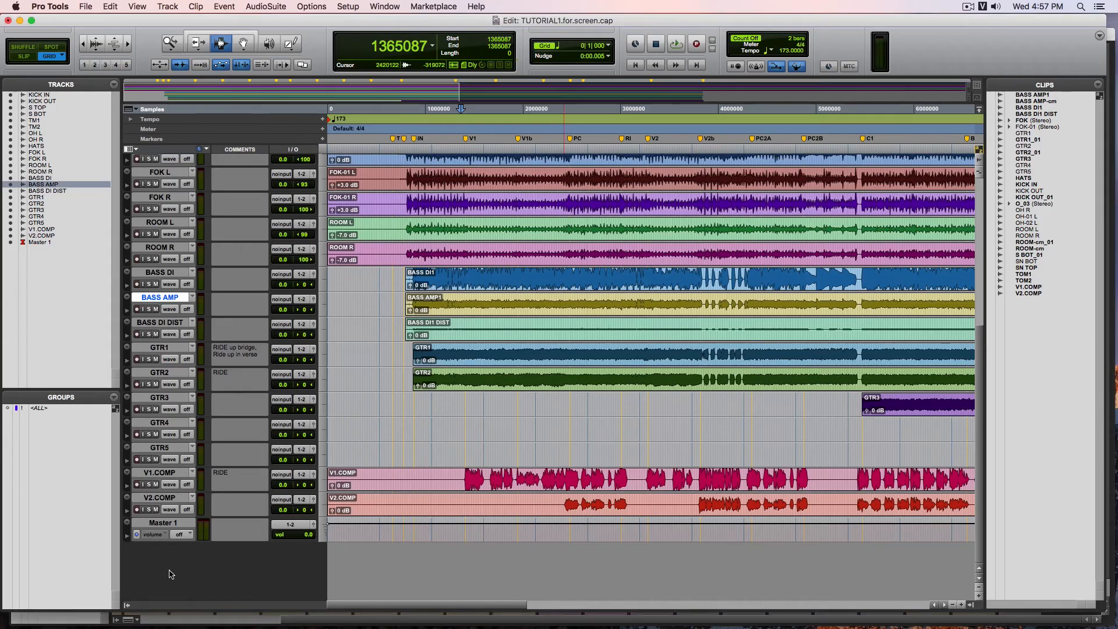
# Look over the full session, examining the track layout in the Edit window and the channel strips in the Mix window.
pyautogui.click(126, 45)
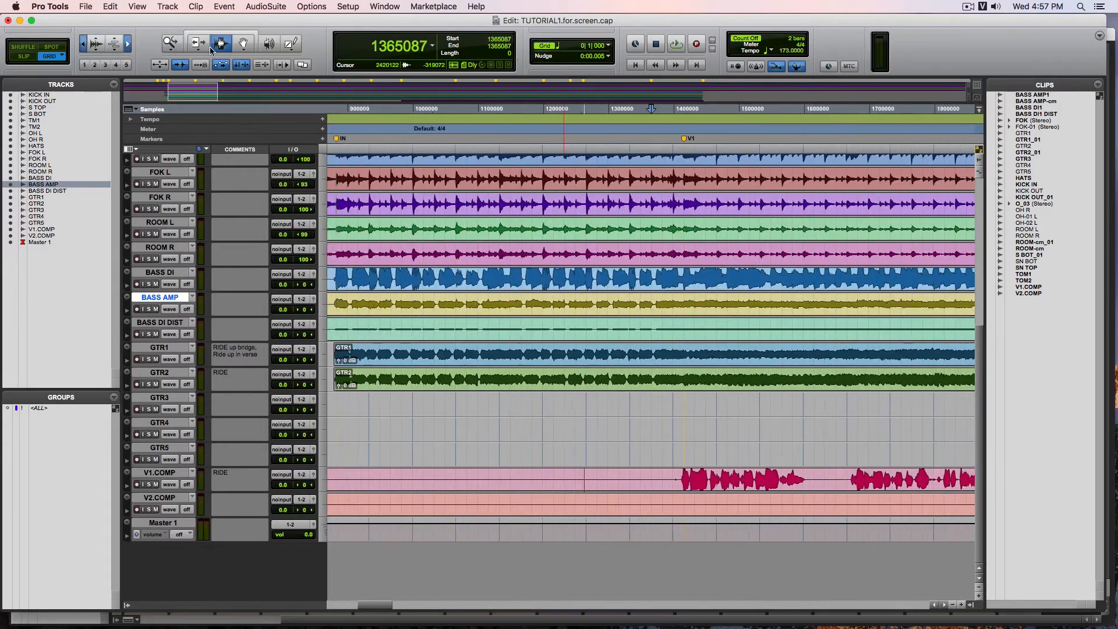
pyautogui.moveTo(122, 48); pyautogui.dragTo(212, 196)
pyautogui.scroll(6, 382, 250)
pyautogui.scroll(-6, 382, 251)
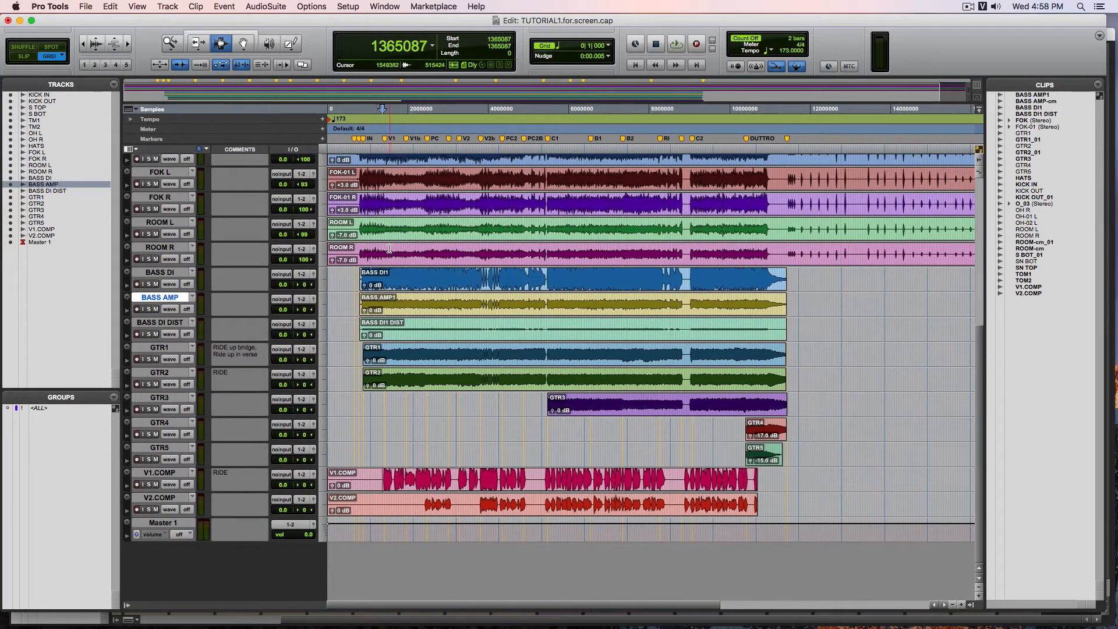
pyautogui.scroll(6, 389, 250)
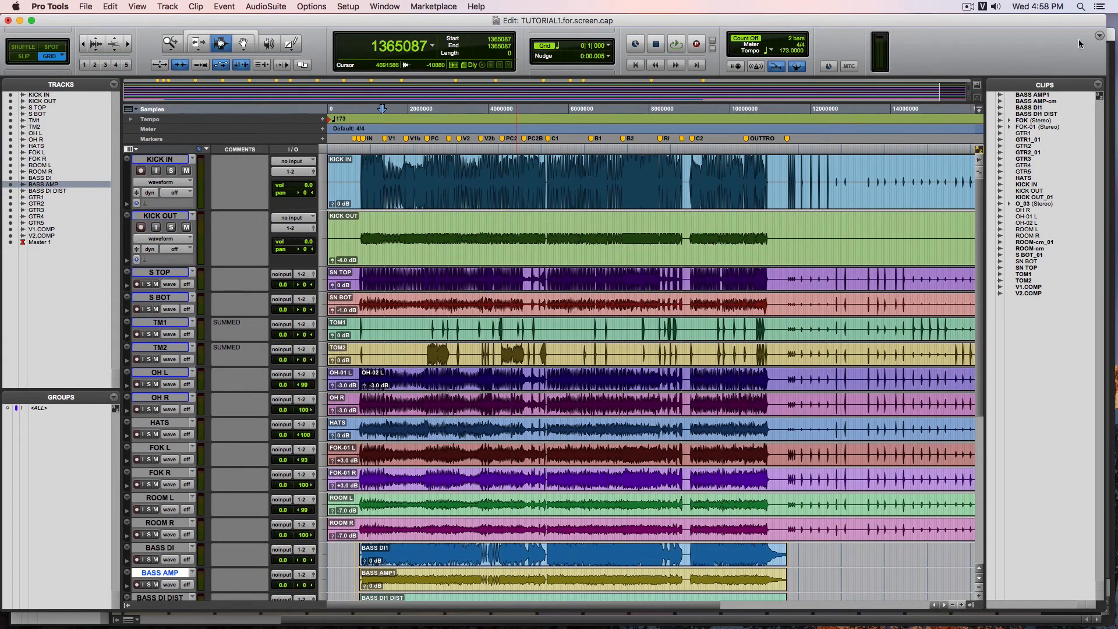
pyautogui.press('super+equal')
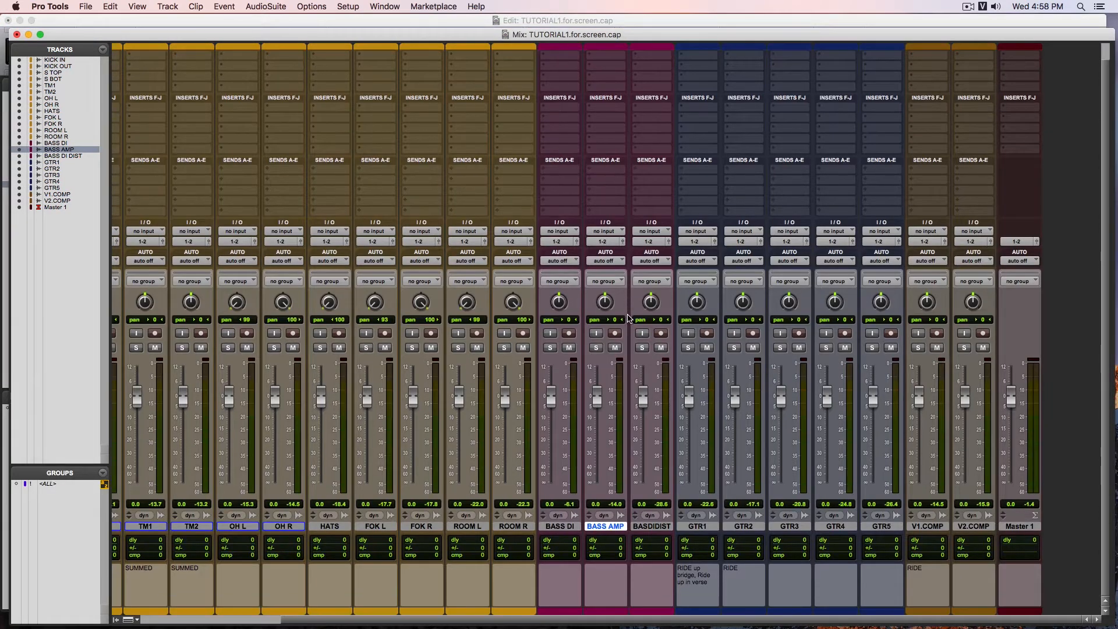
pyautogui.scroll(2, 926, 89)
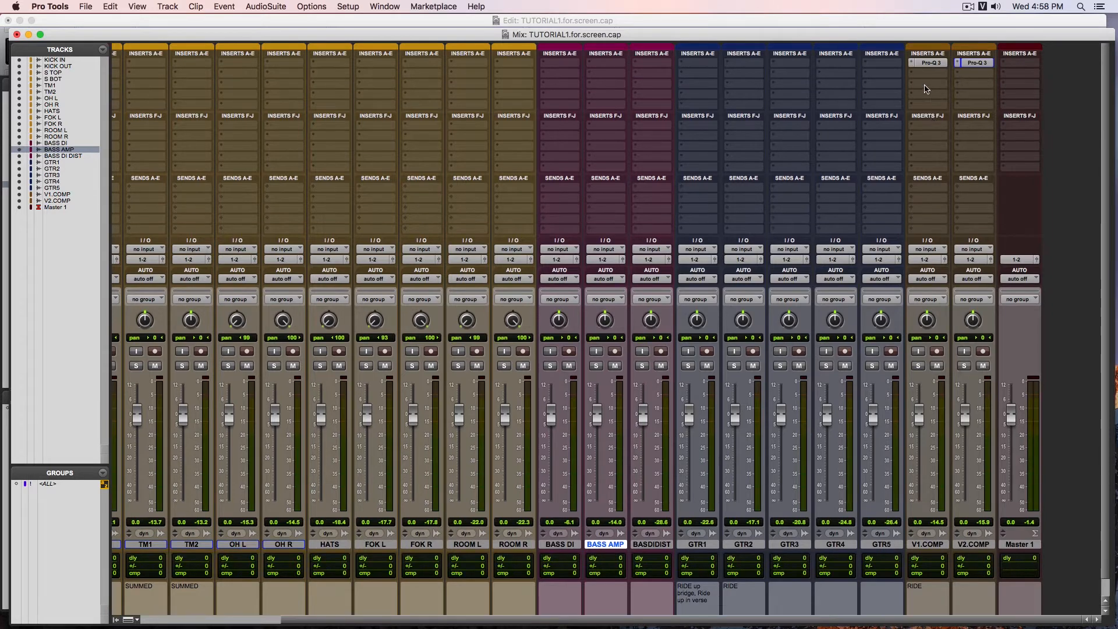
pyautogui.scroll(-2, 929, 171)
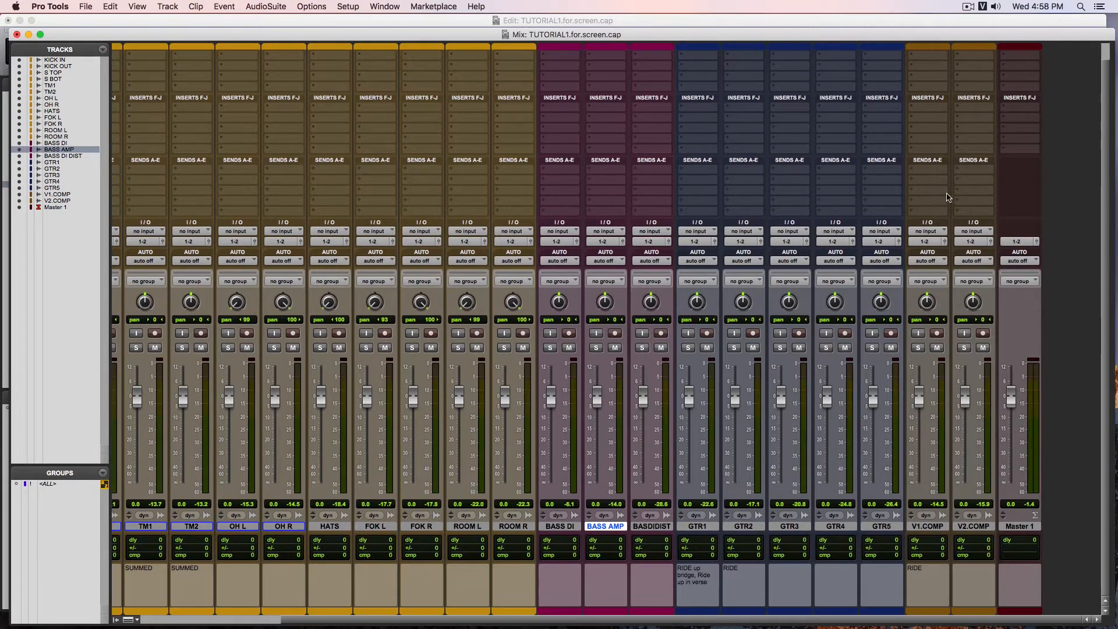
pyautogui.click(1001, 26)
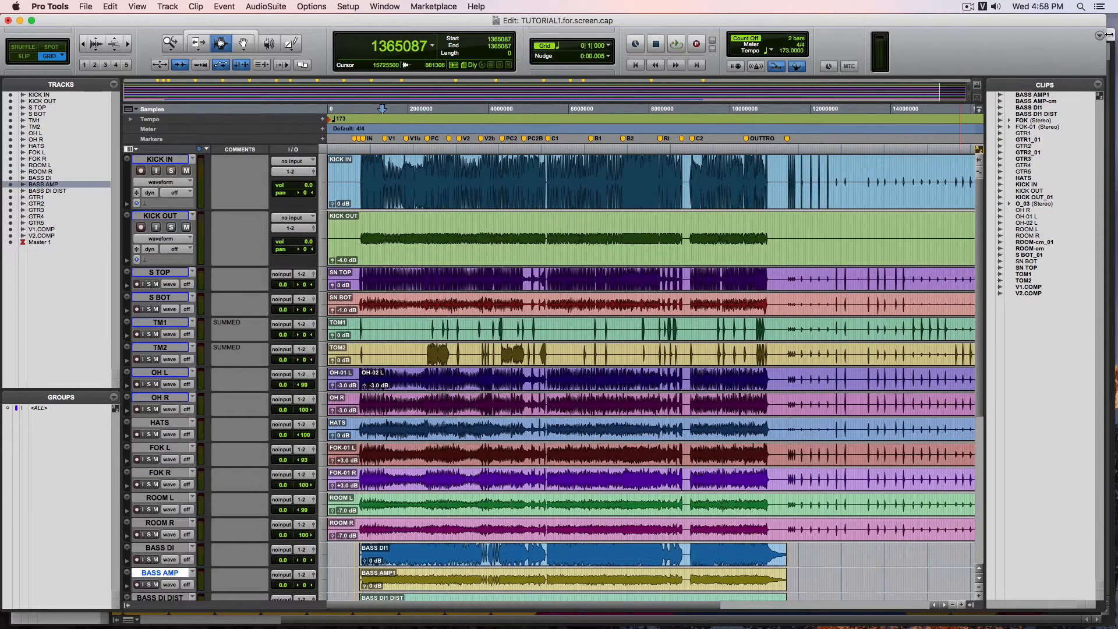
pyautogui.press('super+equal')
pyautogui.hscroll(-5, 548, 373)
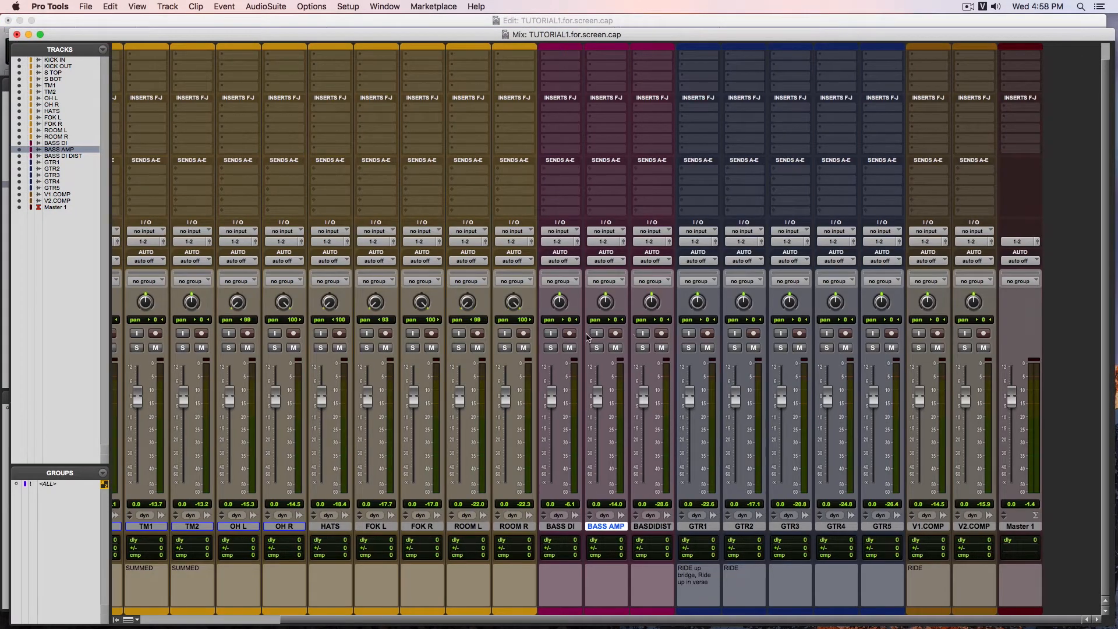
pyautogui.scroll(2, 515, 311)
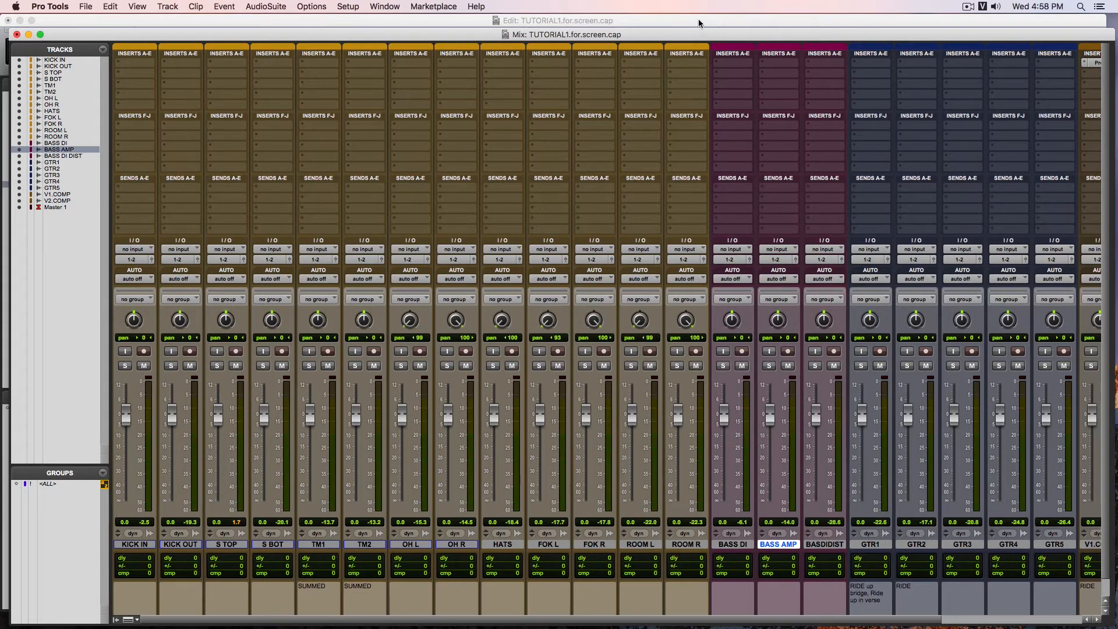
pyautogui.click(884, 22)
pyautogui.click(1114, 35)
pyautogui.moveTo(773, 33); pyautogui.dragTo(775, 34)
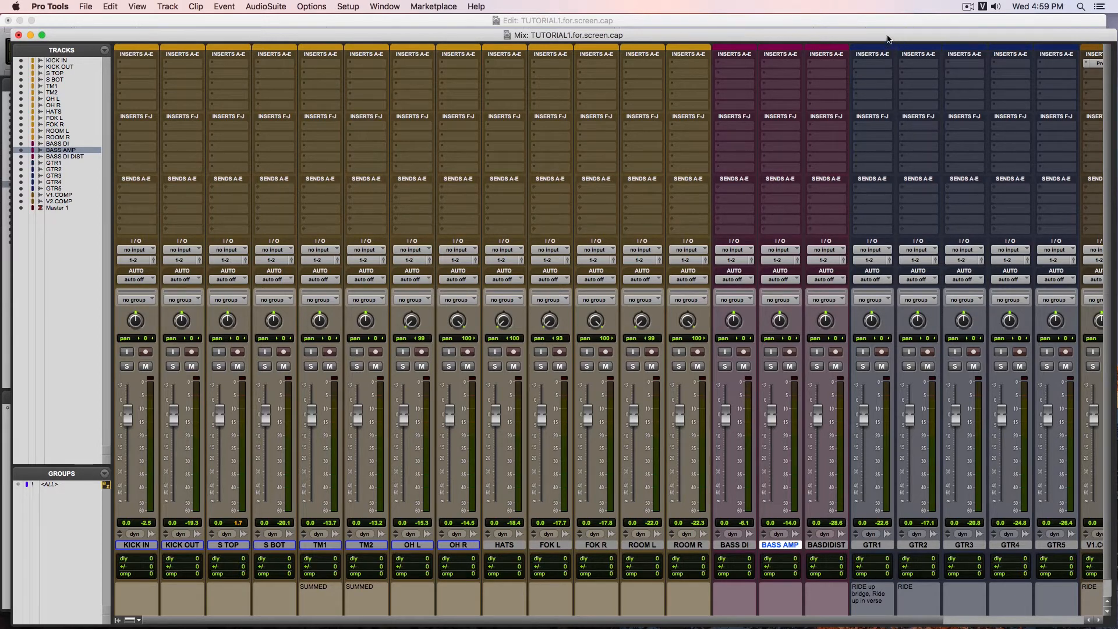
pyautogui.moveTo(884, 35); pyautogui.dragTo(827, 18)
pyautogui.click(1115, 36)
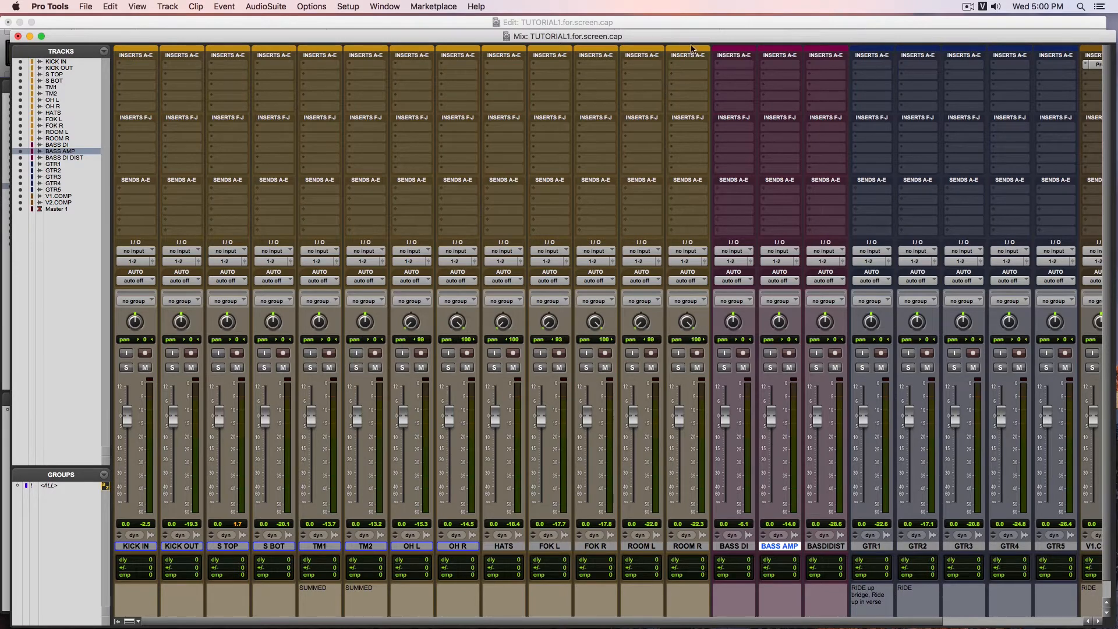
# Bring the Edit window forward and highlight the isolated drum hits past the song's end on the kick and snare tracks.
pyautogui.click(799, 26)
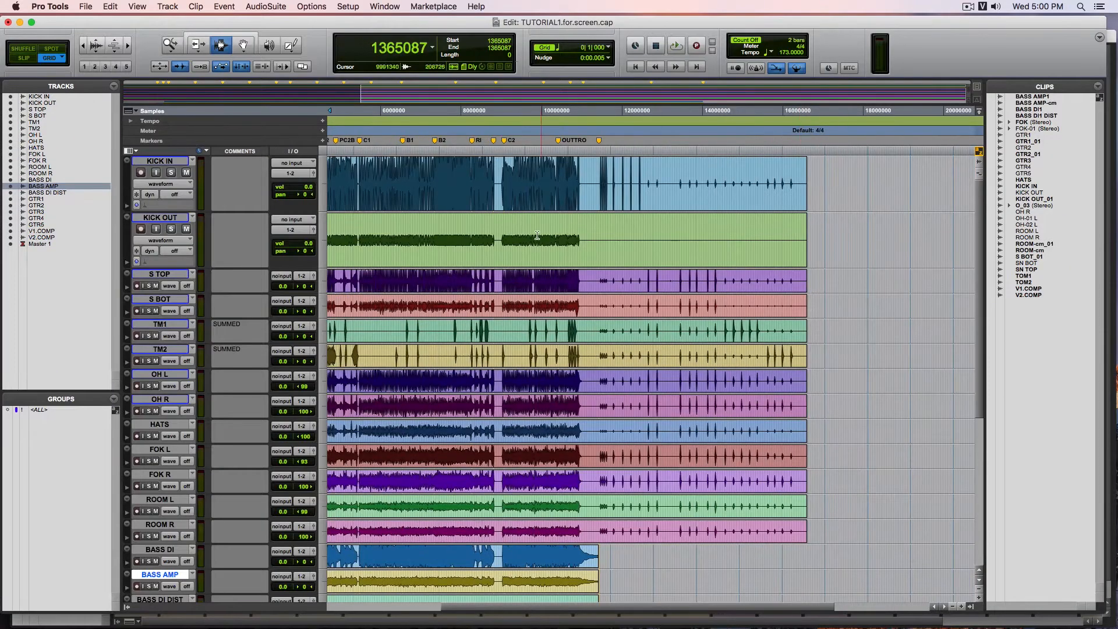
pyautogui.moveTo(649, 189); pyautogui.dragTo(763, 300)
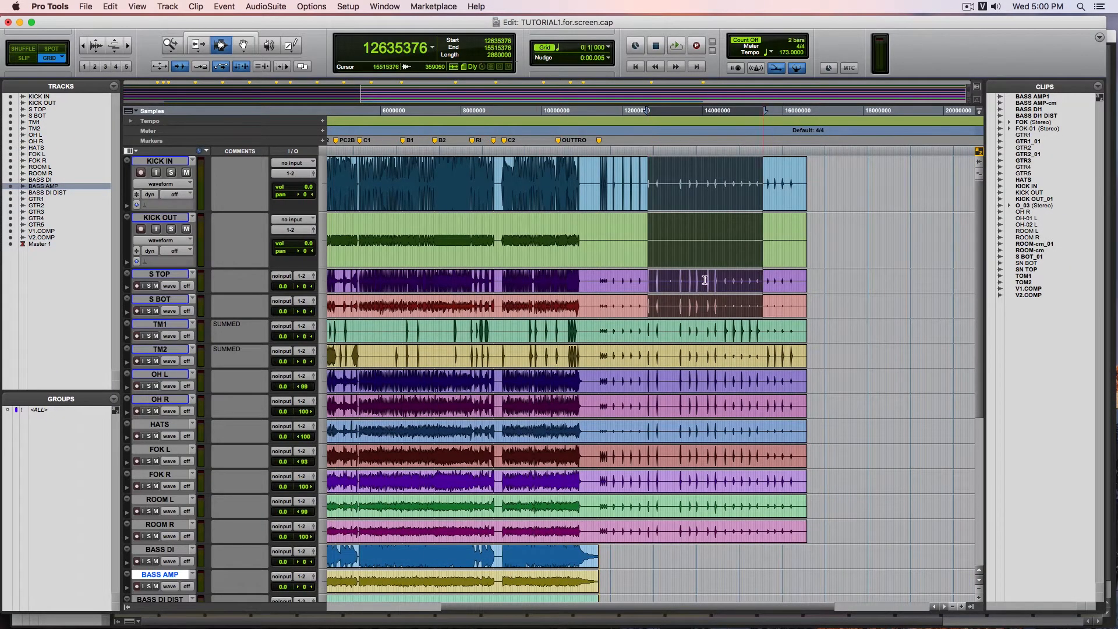
pyautogui.click(584, 241)
pyautogui.moveTo(573, 241)
pyautogui.mouseDown()
pyautogui.moveTo(826, 252)
pyautogui.moveTo(588, 249)
pyautogui.mouseUp()
pyautogui.moveTo(603, 187)
pyautogui.mouseDown()
pyautogui.moveTo(798, 205)
pyautogui.moveTo(592, 201)
pyautogui.mouseUp()
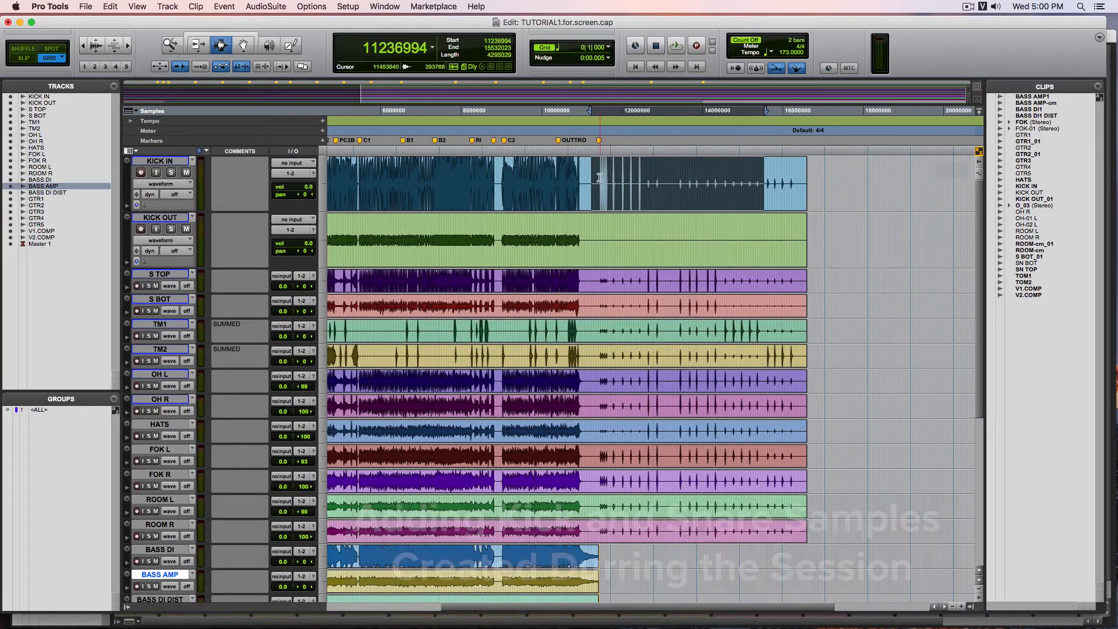
# Audition the isolated kick samples one after another on the KICK IN track past the OUTTRO marker.
pyautogui.click(600, 204)
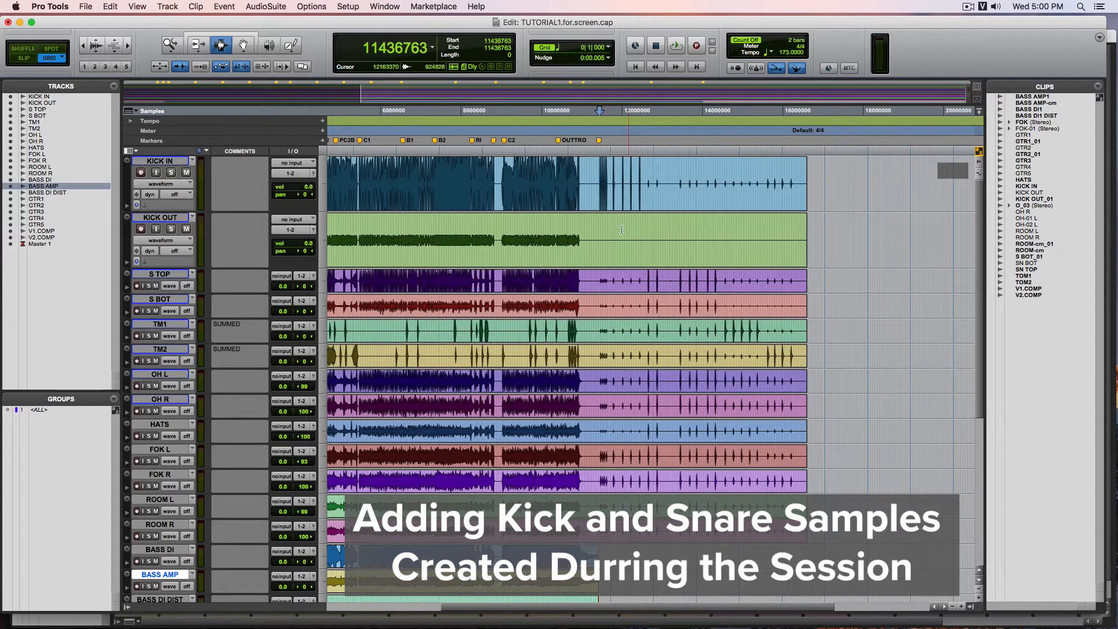
pyautogui.click(599, 177)
pyautogui.press('space')
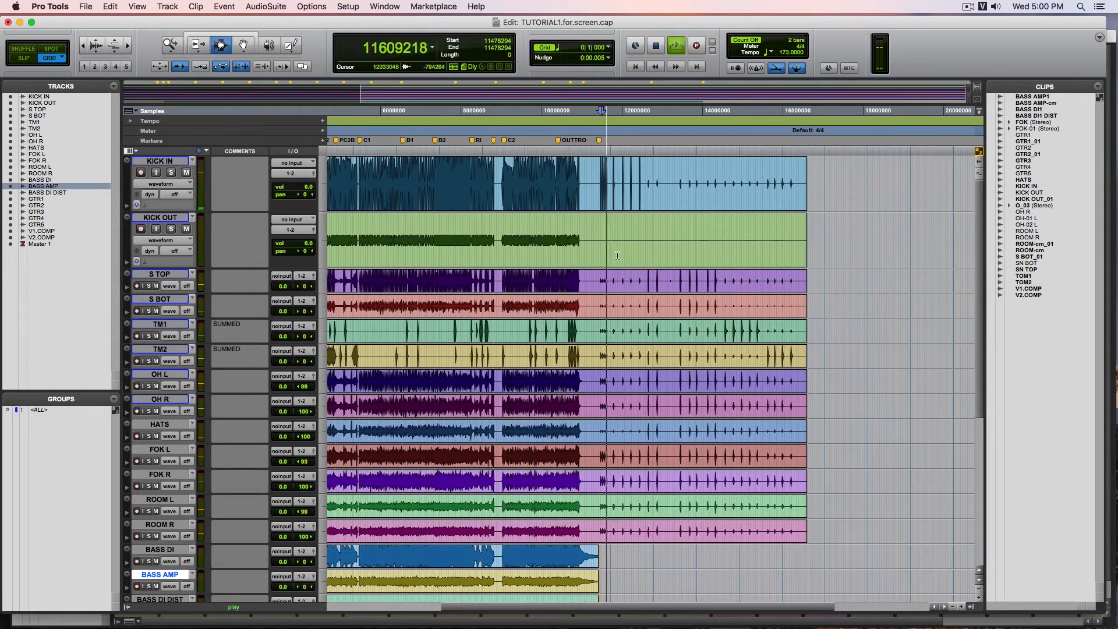
pyautogui.press('space')
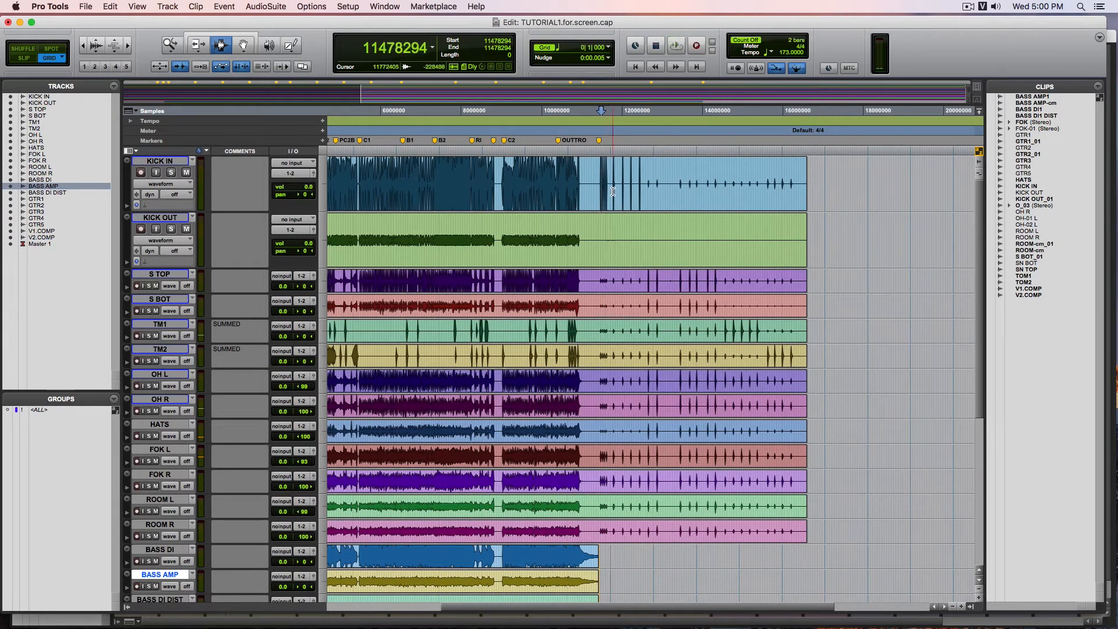
pyautogui.click(622, 202)
pyautogui.press('space')
pyautogui.press('space')
pyautogui.click(623, 203)
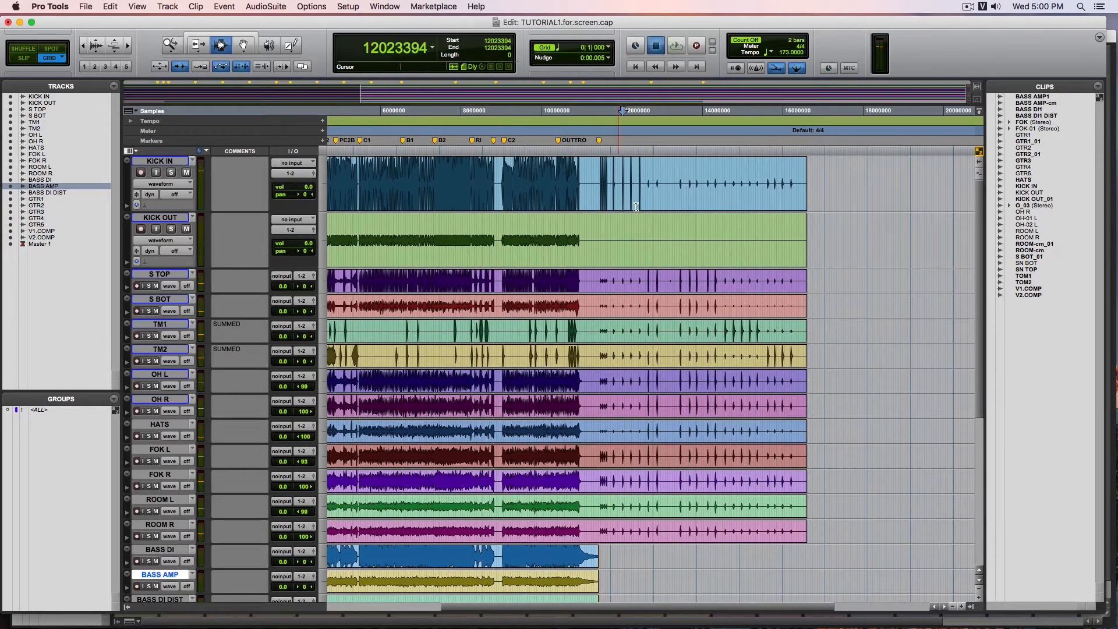
pyautogui.press('space')
pyautogui.press('space')
pyautogui.click(630, 204)
pyautogui.press('space')
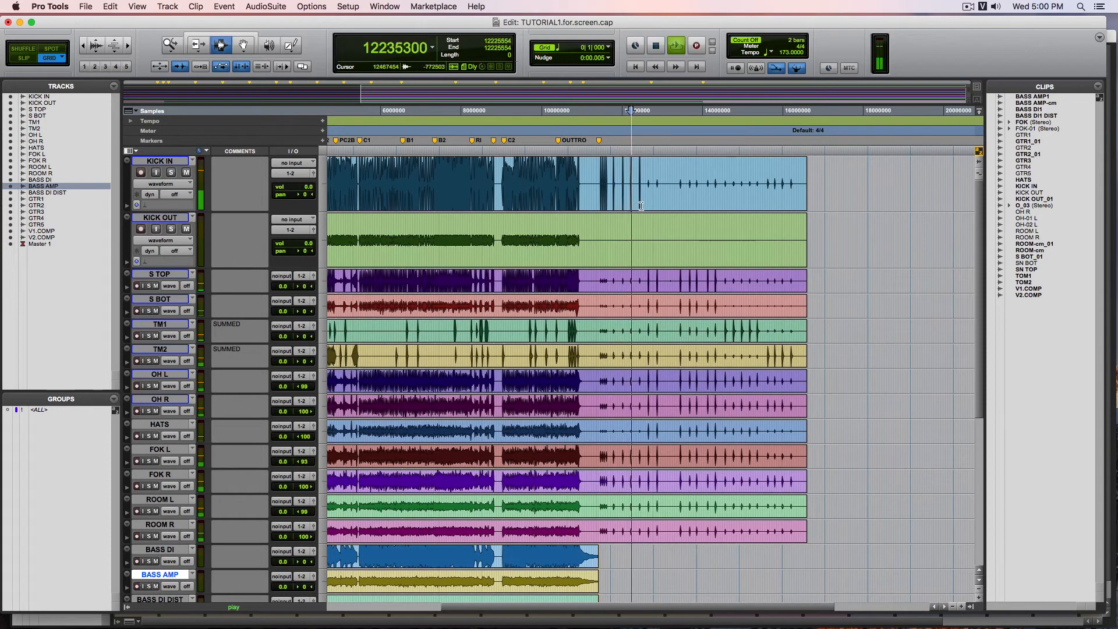
pyautogui.press('space')
pyautogui.click(639, 212)
pyautogui.press('space')
pyautogui.press('space')
pyautogui.click(640, 219)
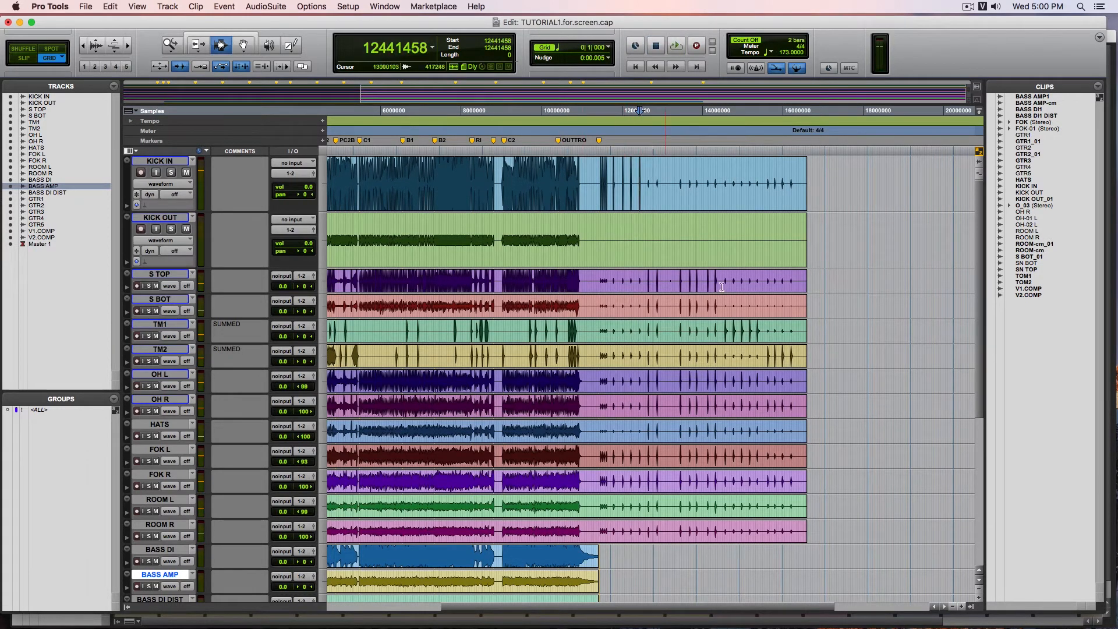
# Audition the isolated snare samples one after another on the S TOP track past the kick samples.
pyautogui.click(646, 287)
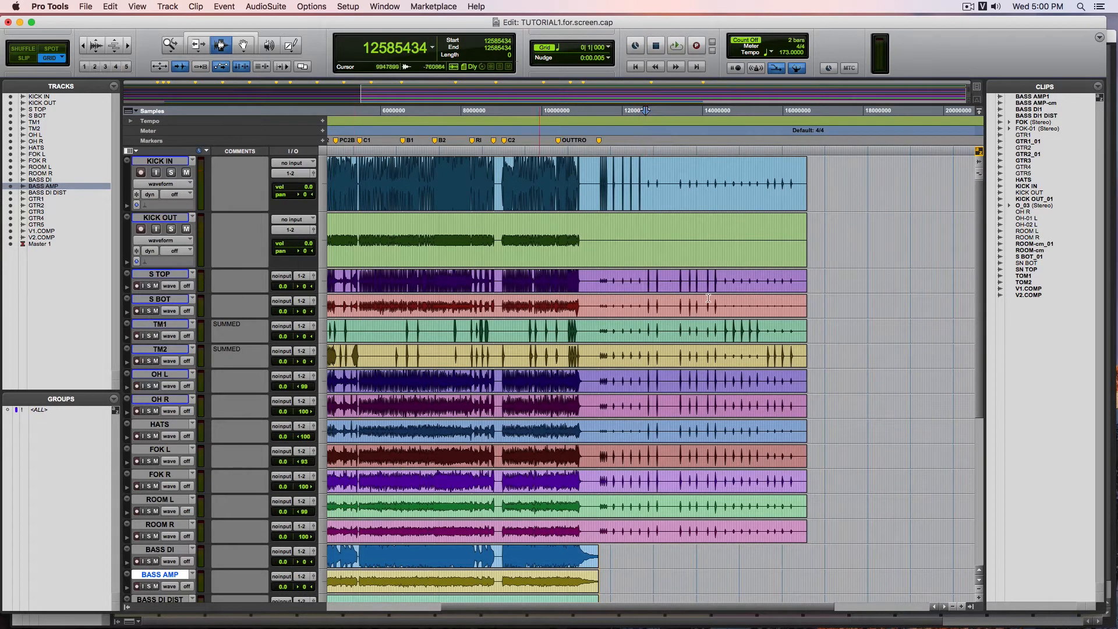
pyautogui.press('space')
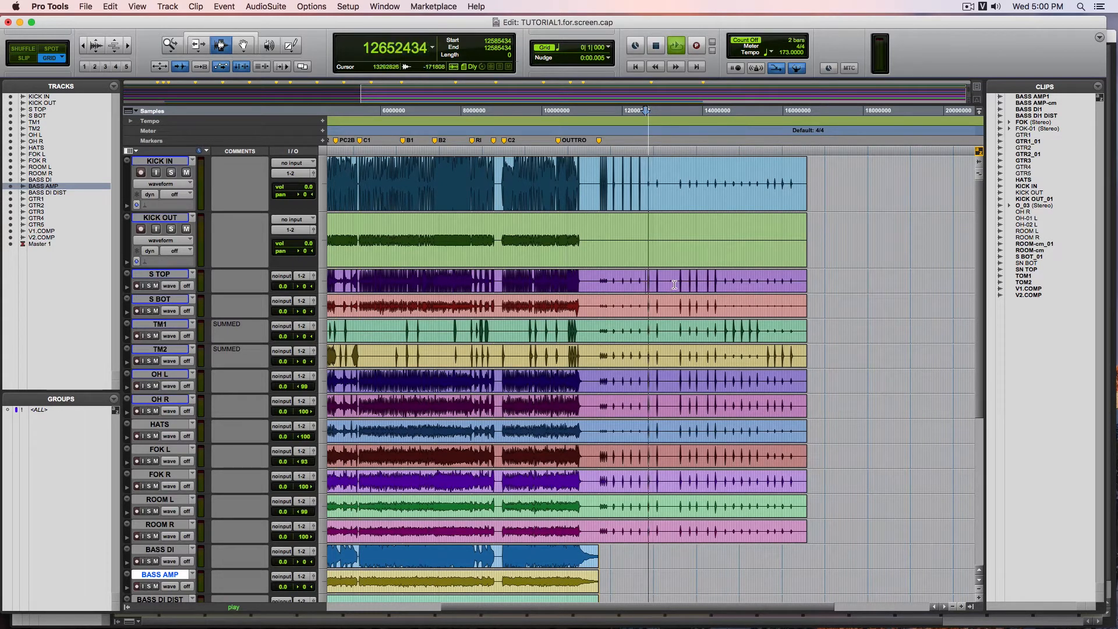
pyautogui.press('space')
pyautogui.click(655, 284)
pyautogui.click(655, 285)
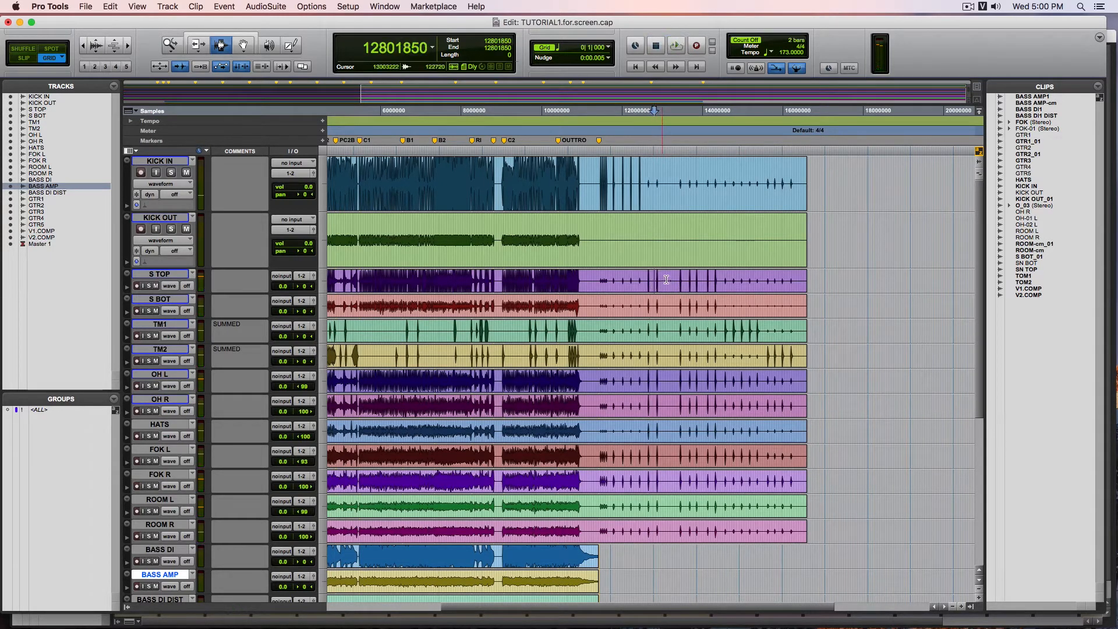
pyautogui.press('space')
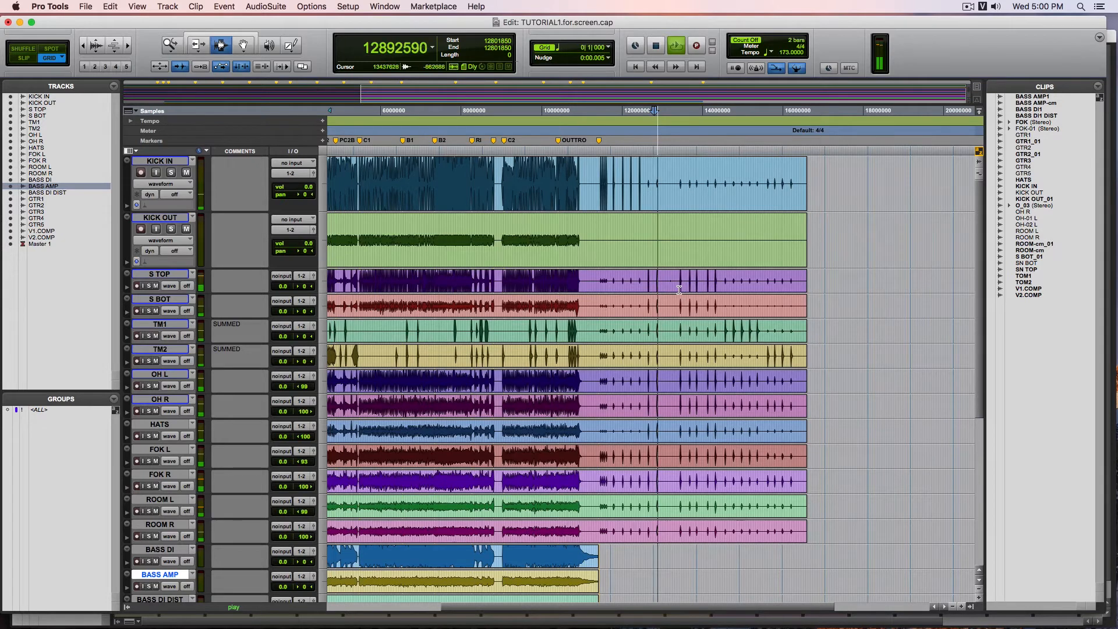
pyautogui.click(681, 294)
pyautogui.press('space')
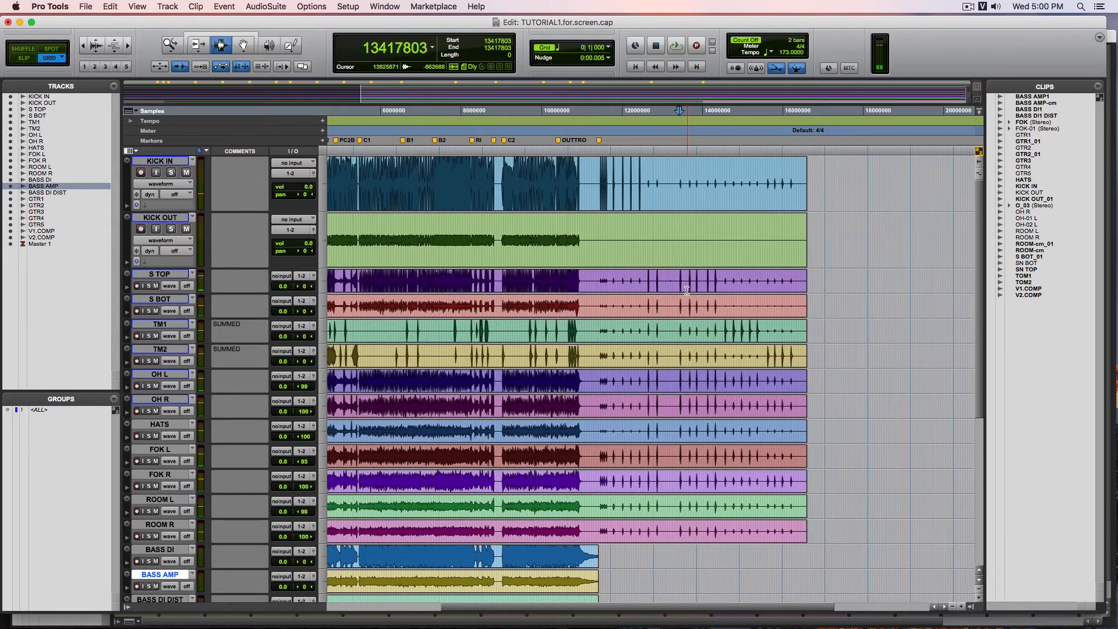
pyautogui.click(689, 299)
pyautogui.press('space')
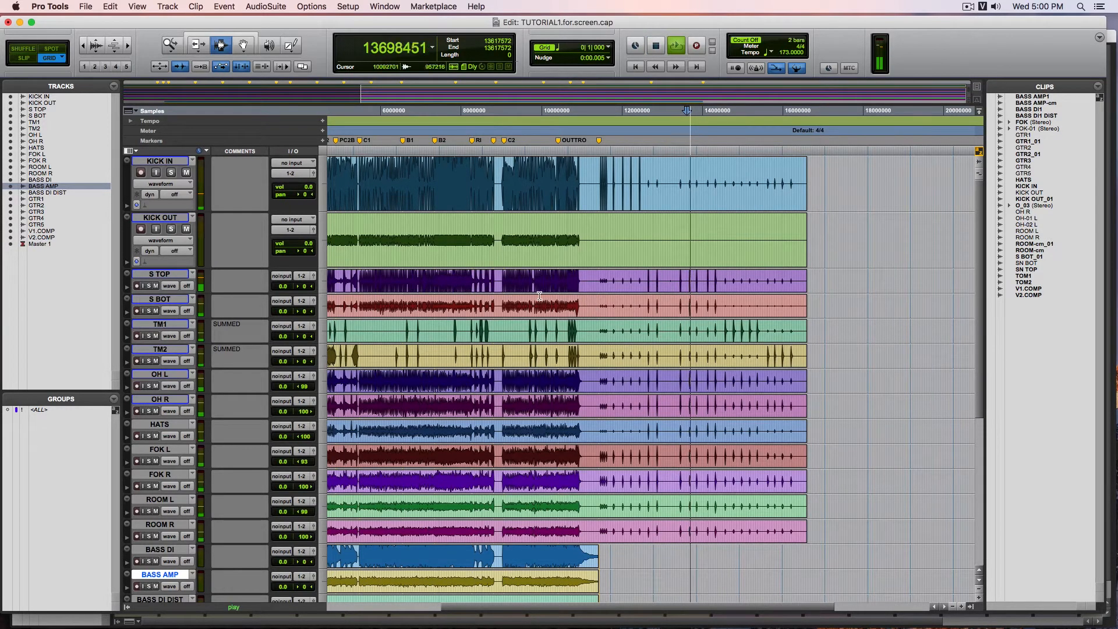
# Play the song from the start of the C2 section, and stop playback.
pyautogui.click(500, 295)
pyautogui.click(510, 292)
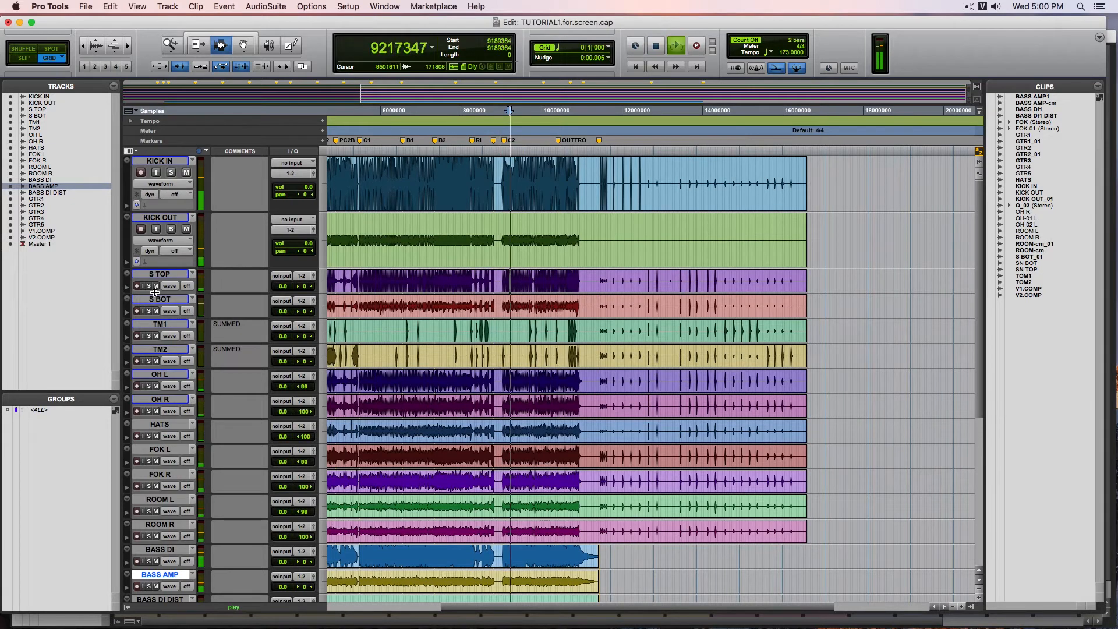
pyautogui.press('space')
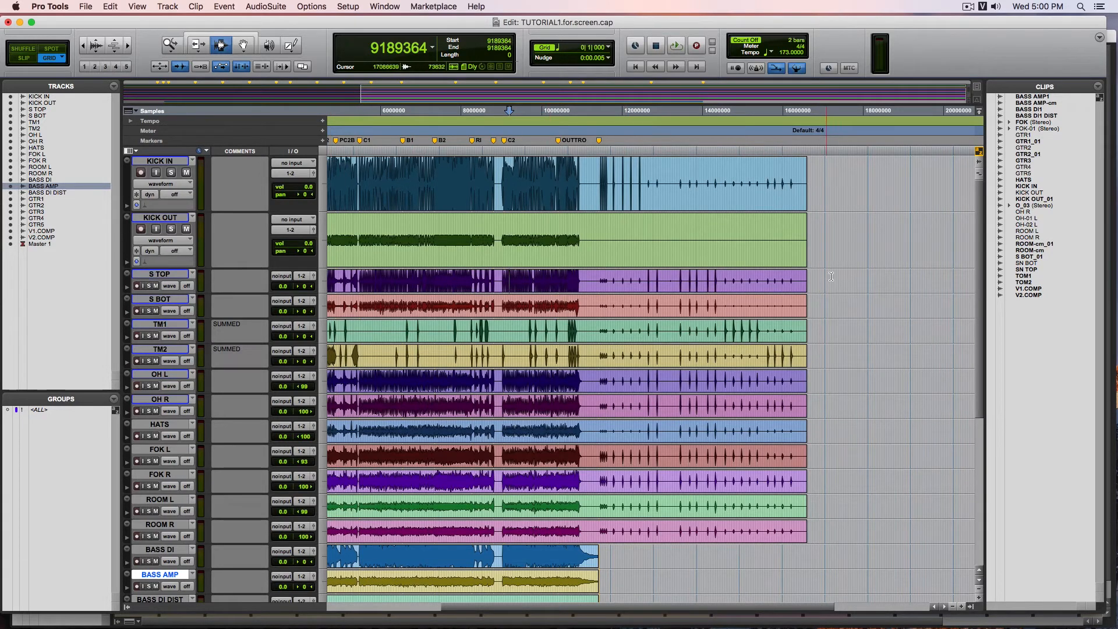
# Highlight the stretch from IN to about PC2B on both kick tracks, and from PC to just before C1 on both snare tracks.
pyautogui.hscroll(-5, 700, 278)
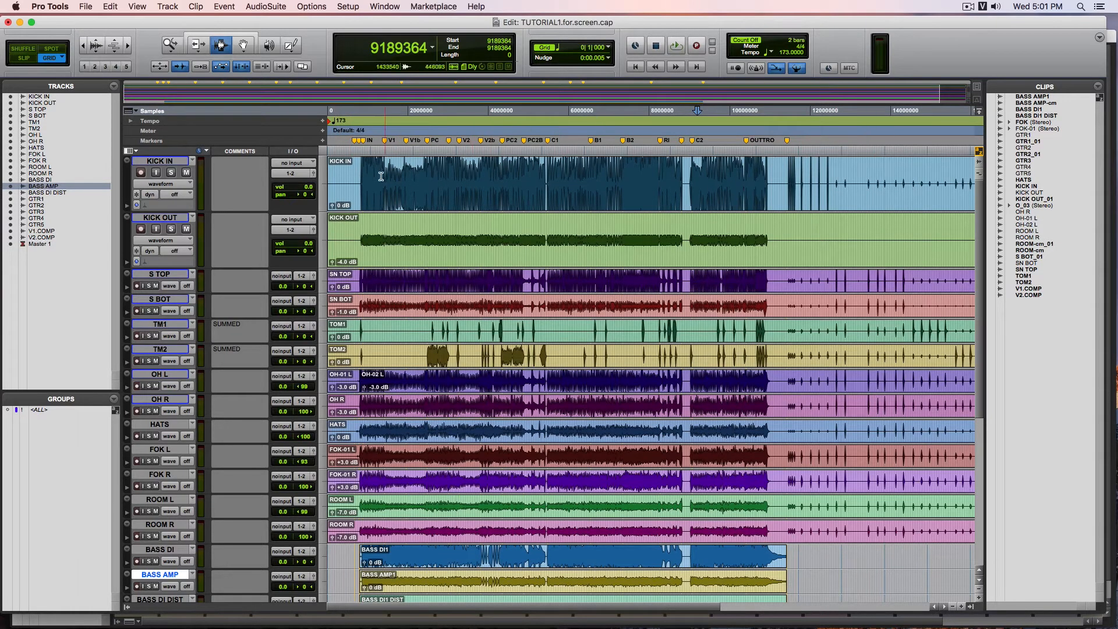
pyautogui.moveTo(522, 181); pyautogui.dragTo(454, 180)
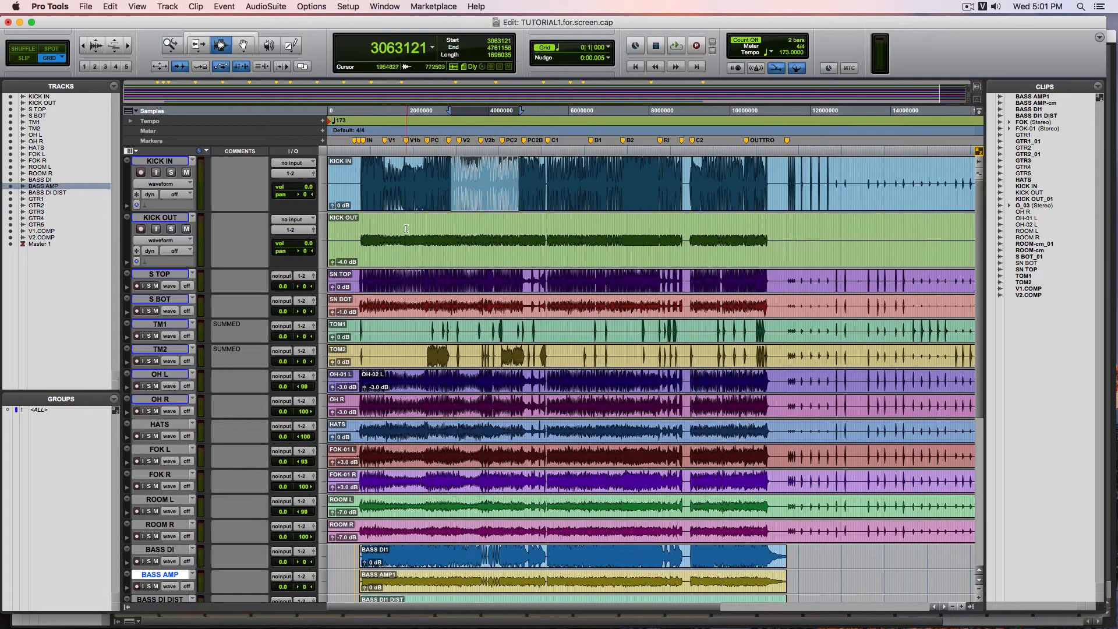
pyautogui.moveTo(369, 181); pyautogui.dragTo(534, 232)
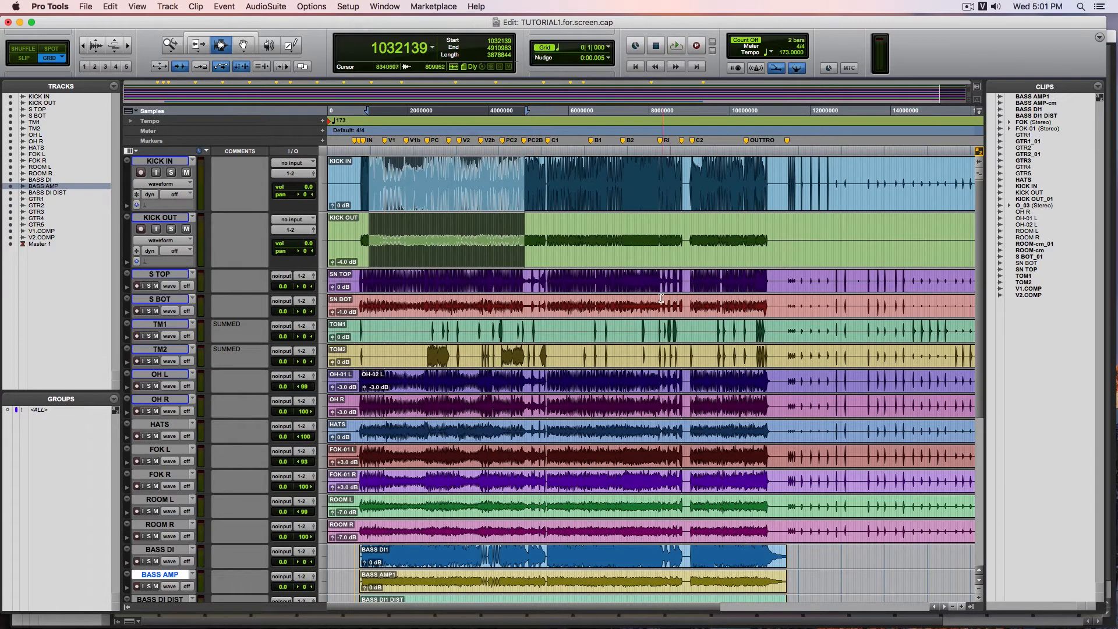
pyautogui.click(434, 291)
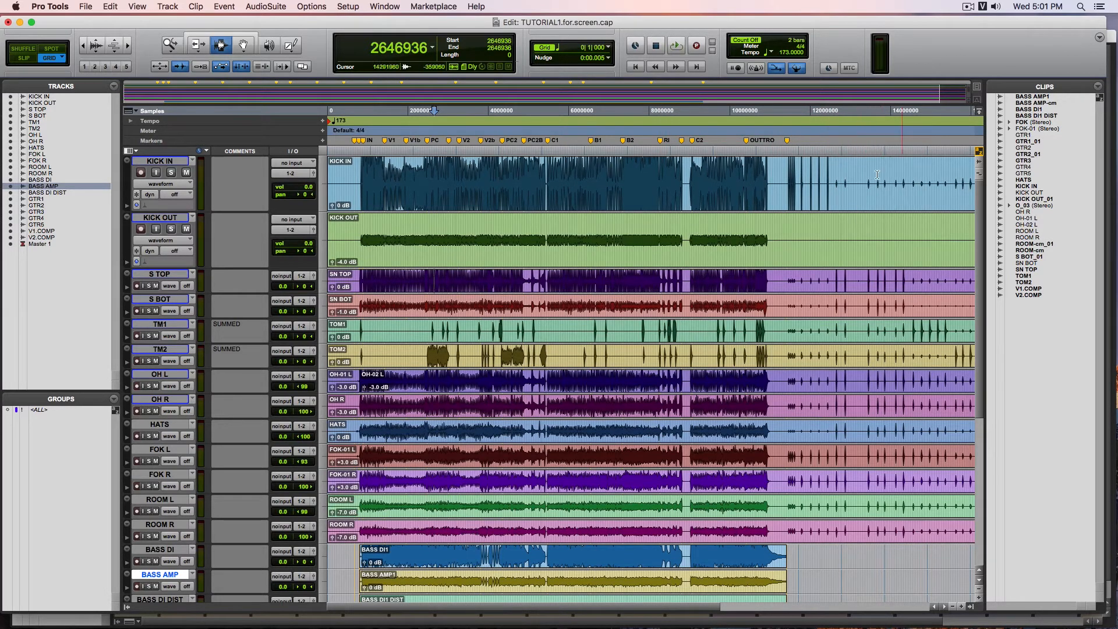
pyautogui.moveTo(432, 280); pyautogui.dragTo(539, 309)
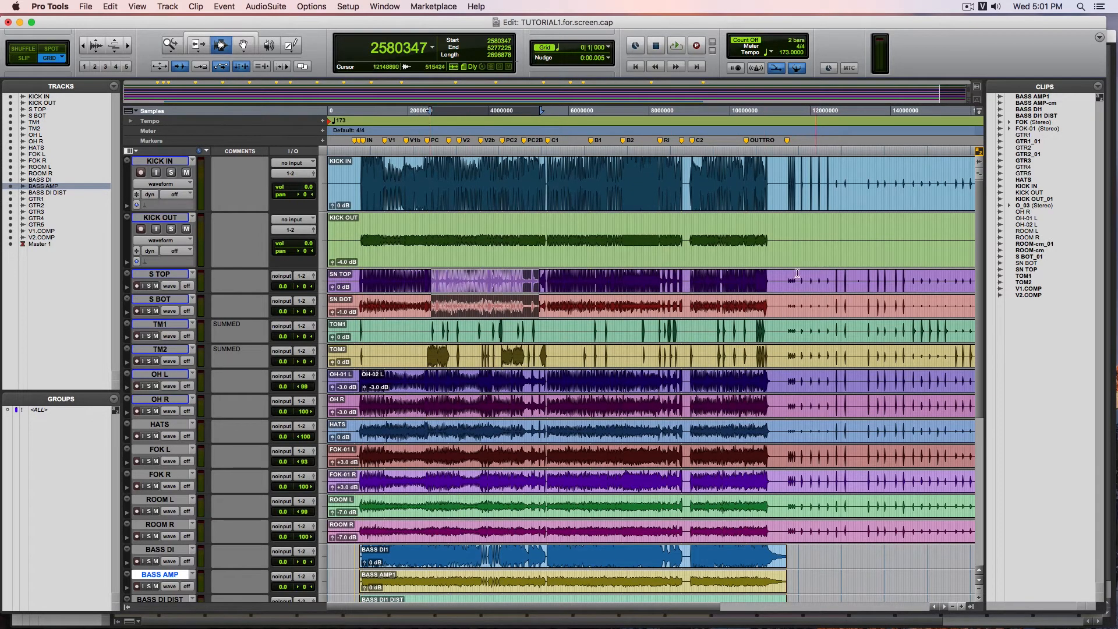
# Solo the S TOP track, play it from just past the V1b marker, and stop playback.
pyautogui.click(396, 315)
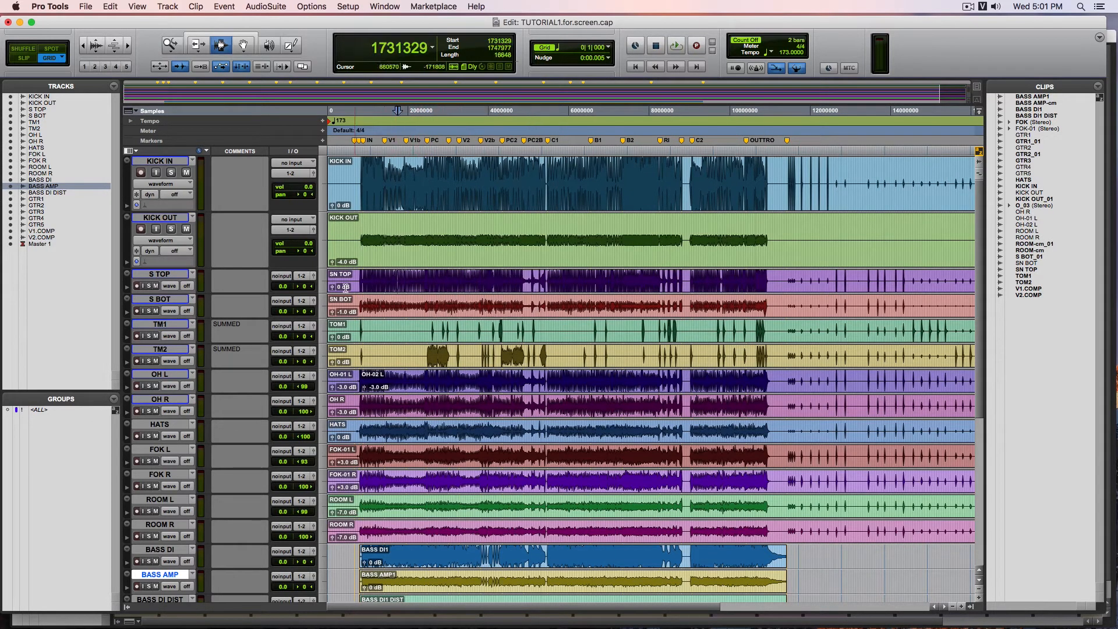
pyautogui.press('space')
pyautogui.press('space')
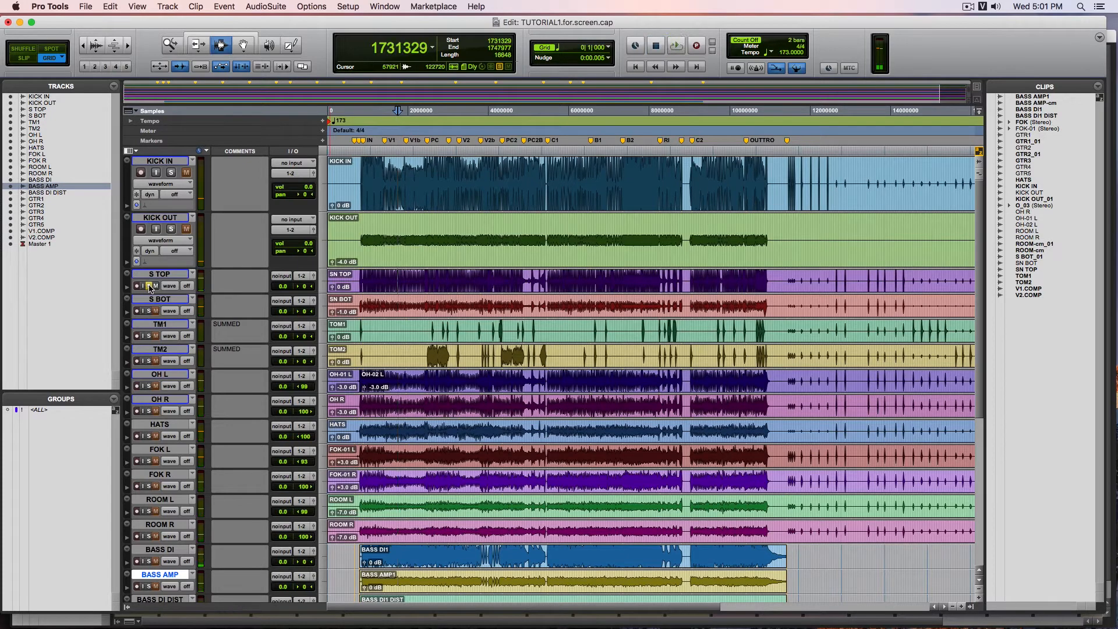
pyautogui.click(149, 286)
pyautogui.press('space')
pyautogui.press('space')
pyautogui.click(409, 280)
pyautogui.click(421, 279)
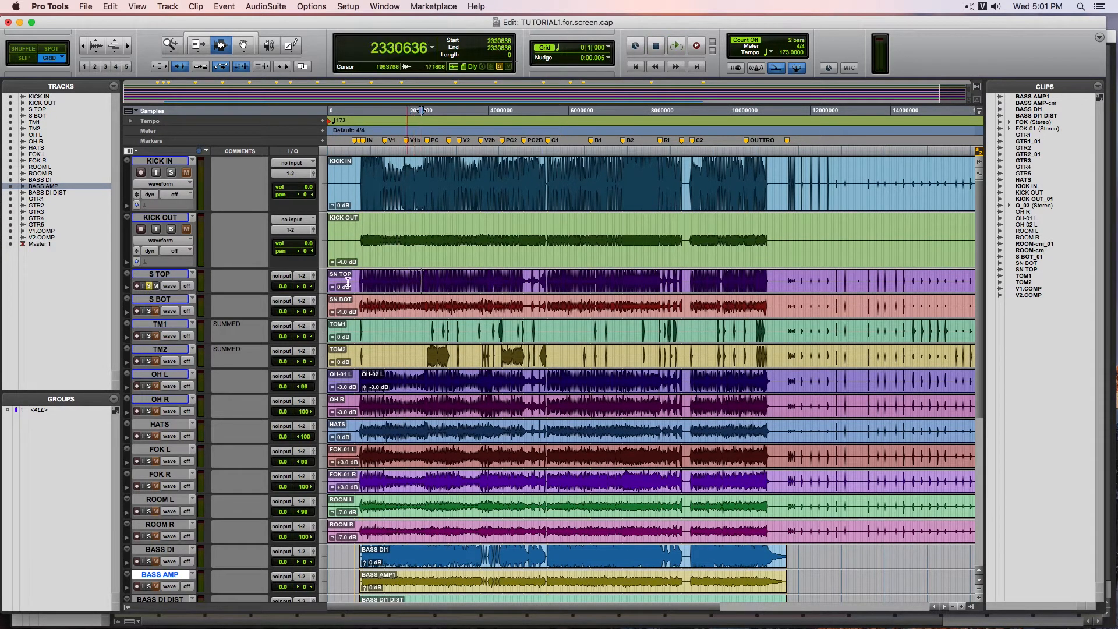
pyautogui.press('space')
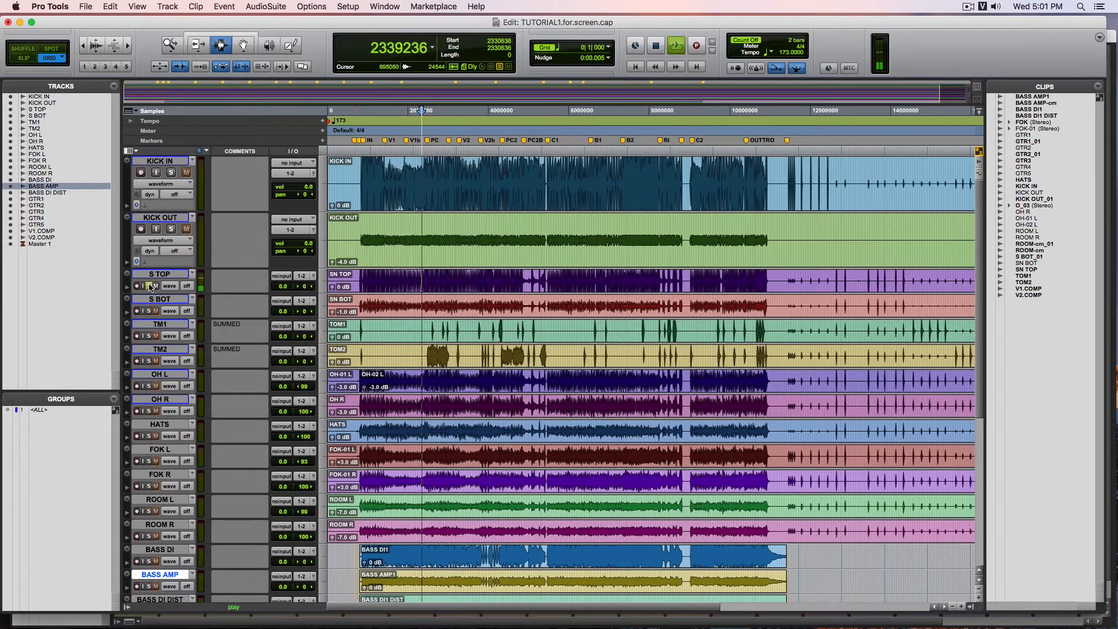
pyautogui.press('space')
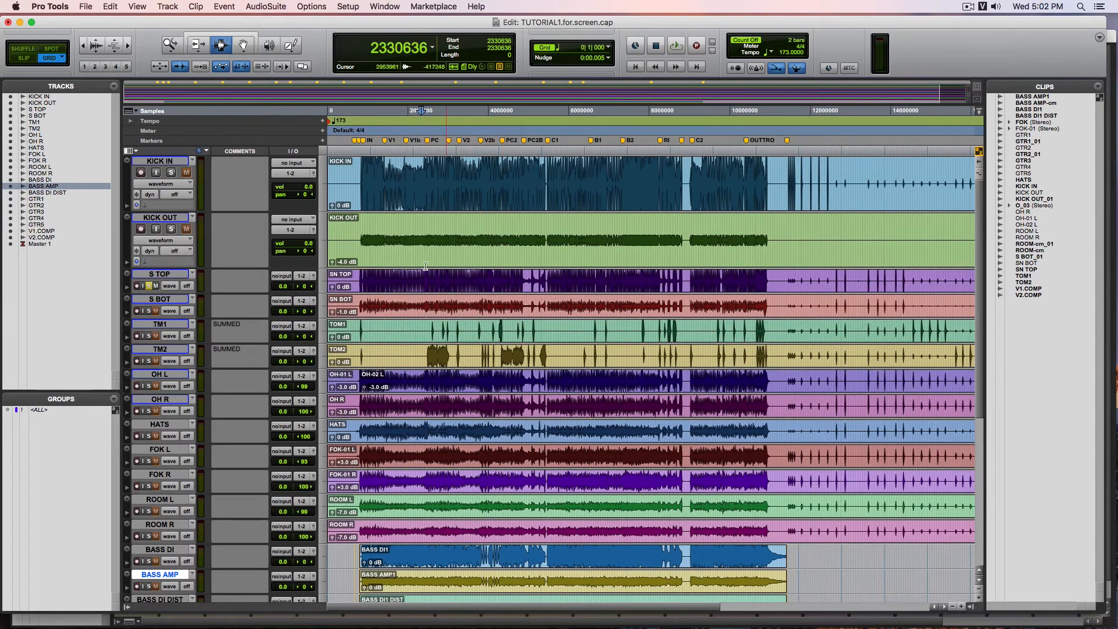
# Highlight the stretch from about V1b to just past B1 on both snare tracks, and from about RI to past C2.
pyautogui.moveTo(408, 281); pyautogui.dragTo(607, 305)
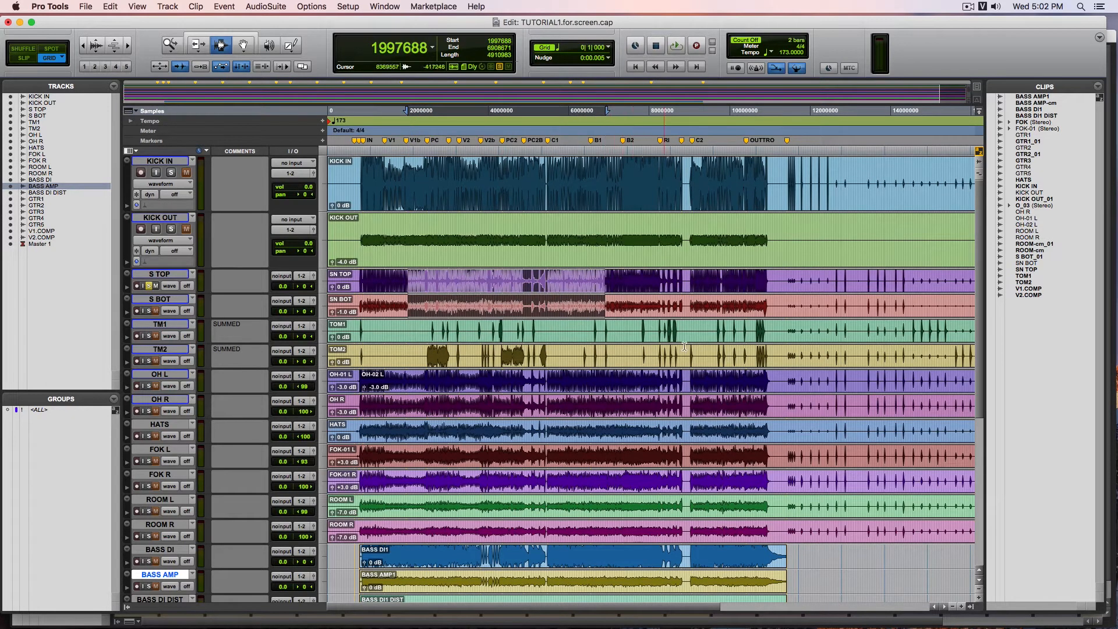
pyautogui.click(679, 276)
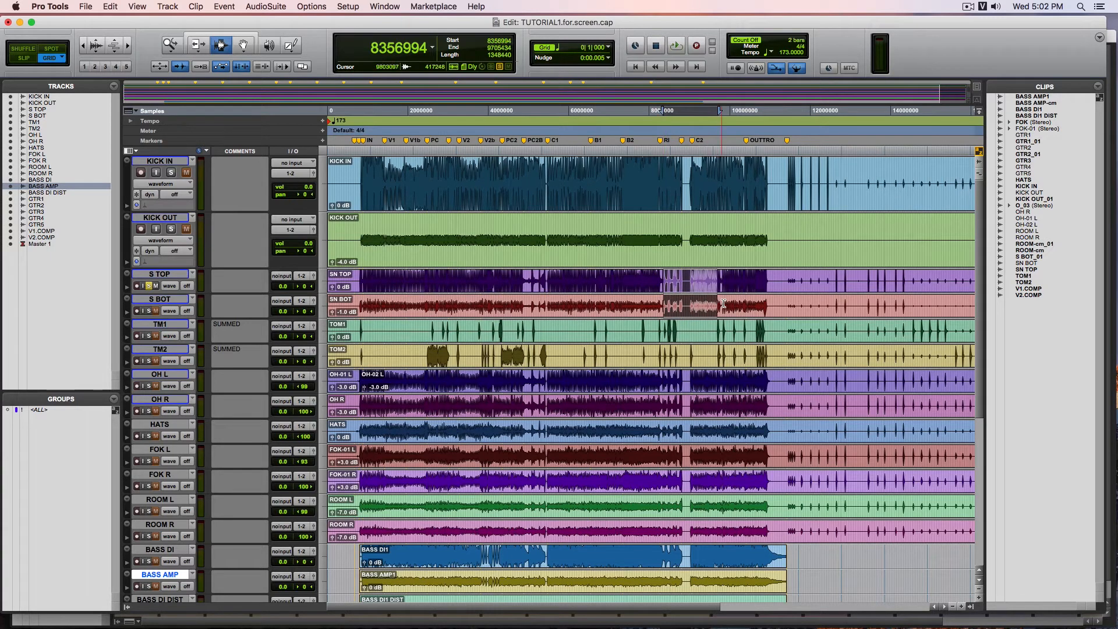
pyautogui.rightClick(728, 304)
pyautogui.click(749, 282)
pyautogui.click(692, 283)
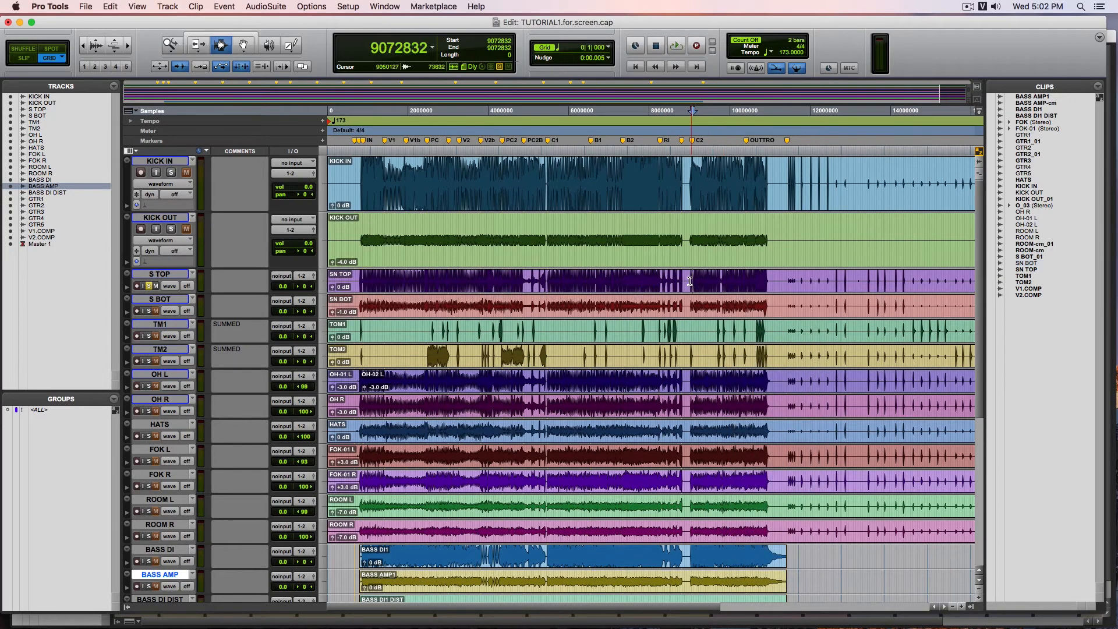
# Highlight the opening of the C2 section on both snare tracks, alone and together with the stretch leading into it from about RI.
pyautogui.moveTo(690, 282); pyautogui.dragTo(721, 301)
pyautogui.click(693, 284)
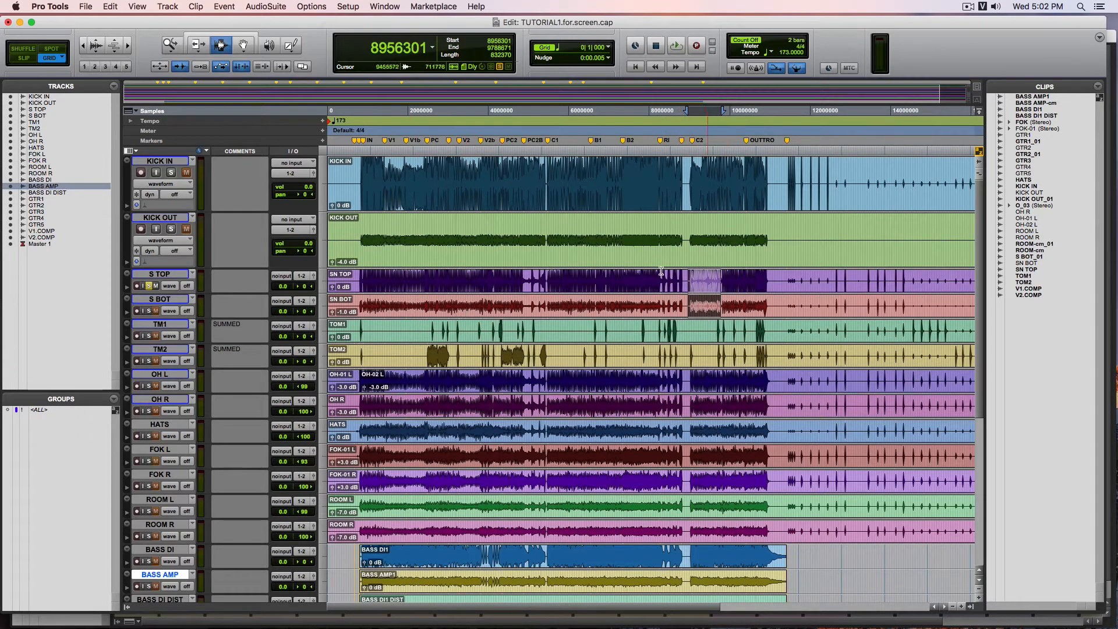
pyautogui.moveTo(658, 289); pyautogui.dragTo(716, 299)
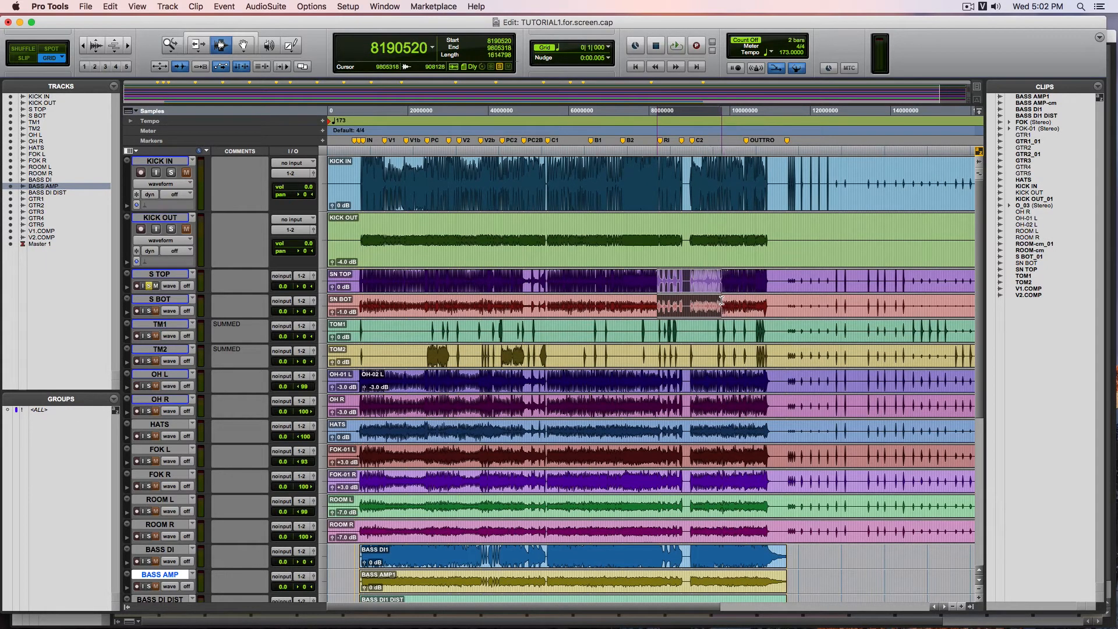
pyautogui.click(724, 291)
pyautogui.moveTo(723, 291); pyautogui.dragTo(687, 300)
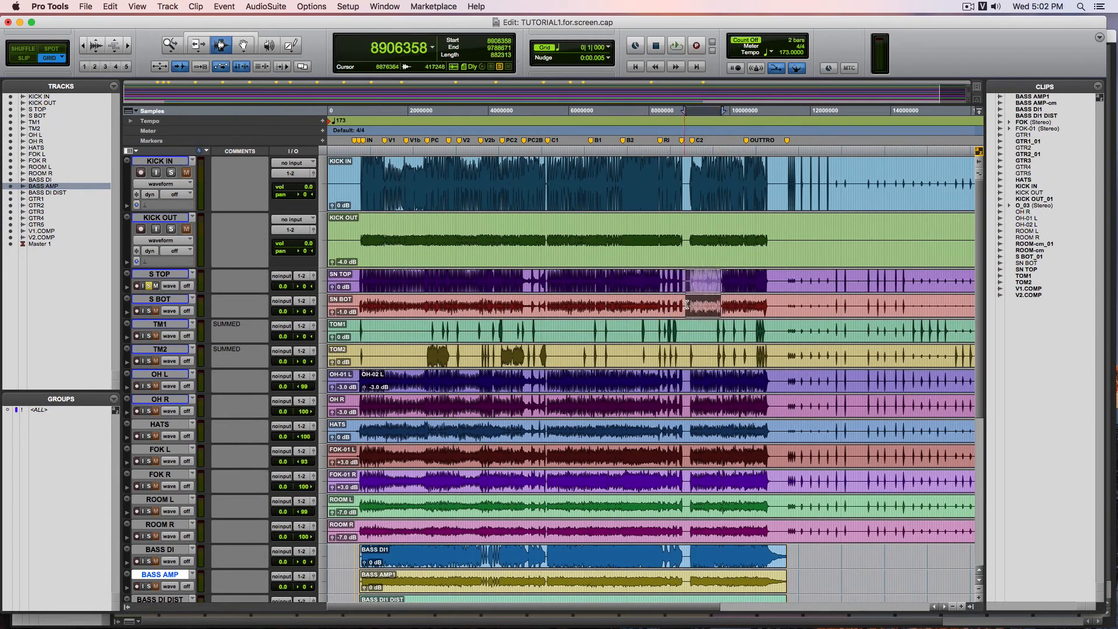
# Highlight the whole song on both snare tracks, from before IN to past the OUTTRO marker.
pyautogui.moveTo(772, 278); pyautogui.dragTo(333, 302)
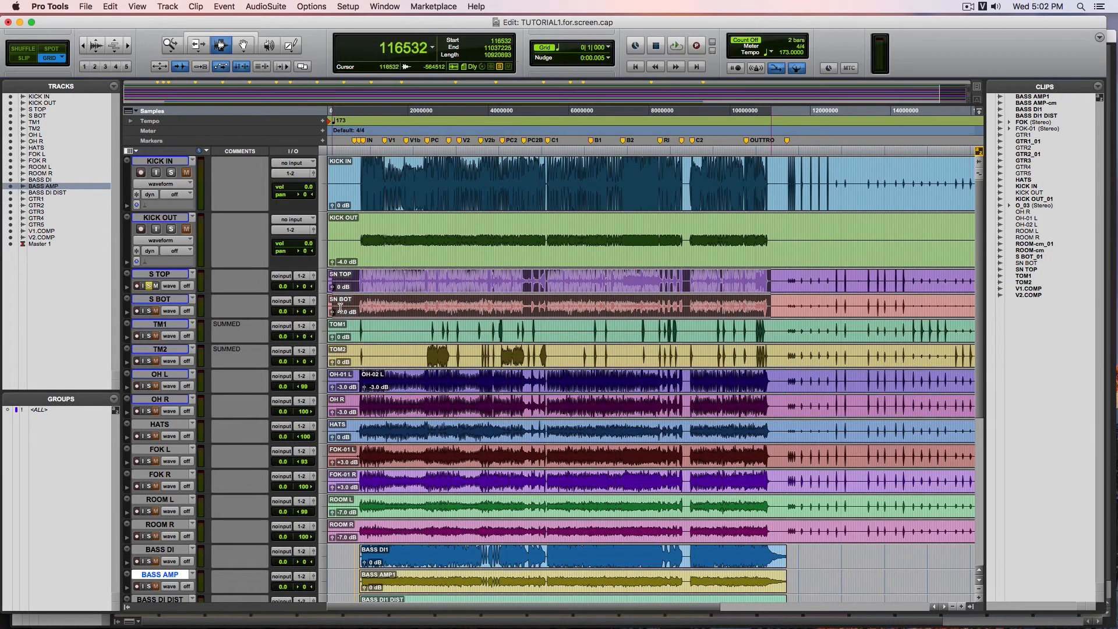
pyautogui.click(364, 304)
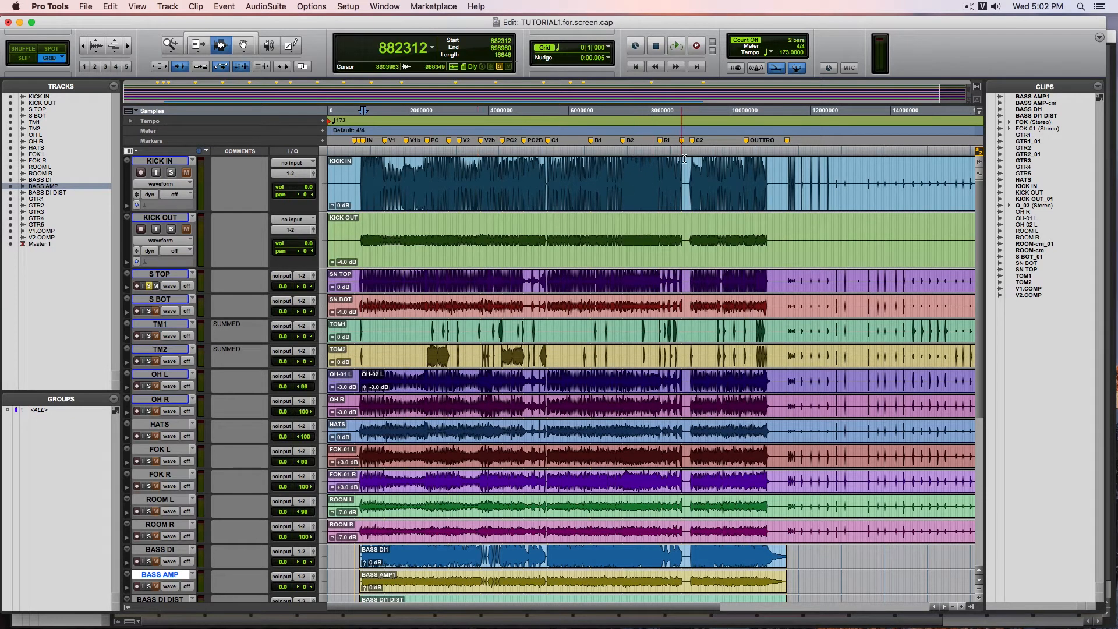
pyautogui.click(748, 140)
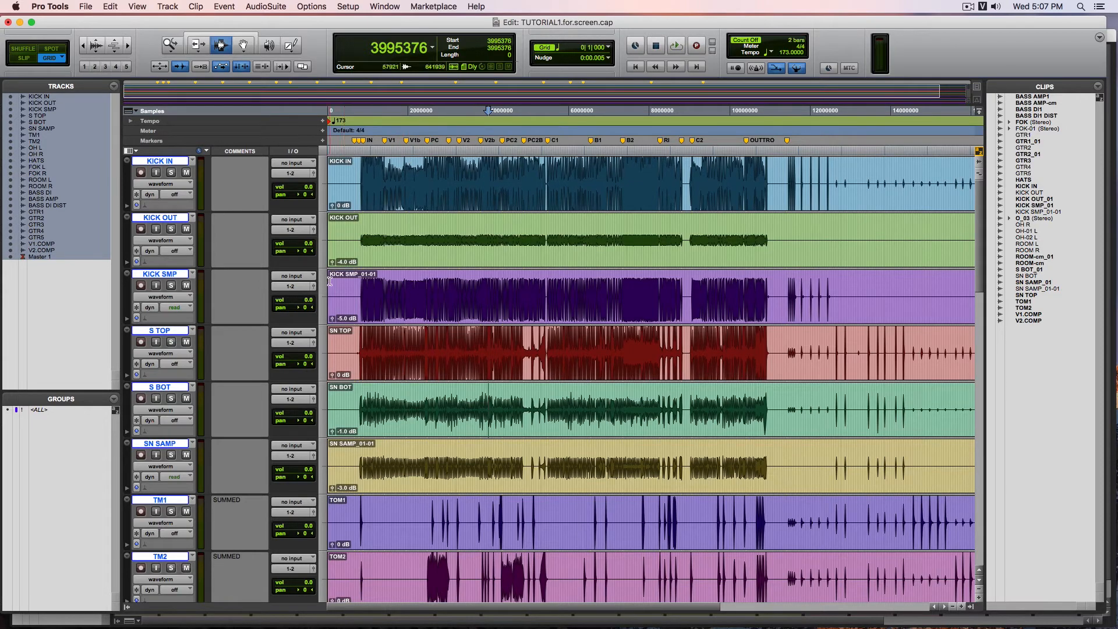
# Solo the KICK SMP track, play it from just past the PC marker, and stop playback.
pyautogui.hscroll(1, 524, 291)
pyautogui.scroll(-6, 525, 291)
pyautogui.scroll(6, 801, 149)
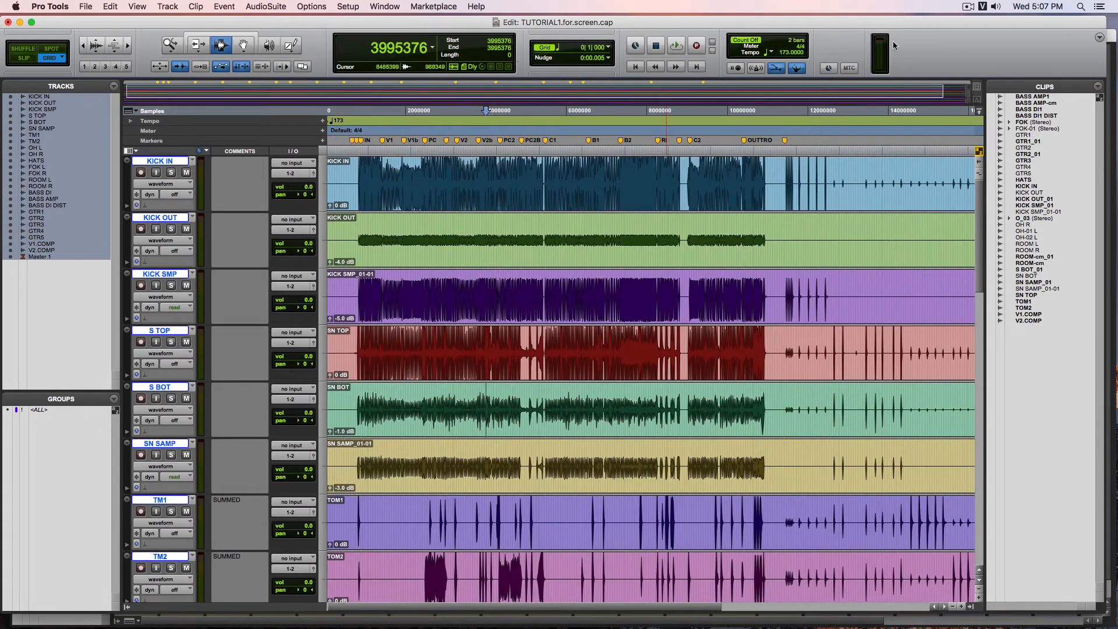
pyautogui.click(171, 286)
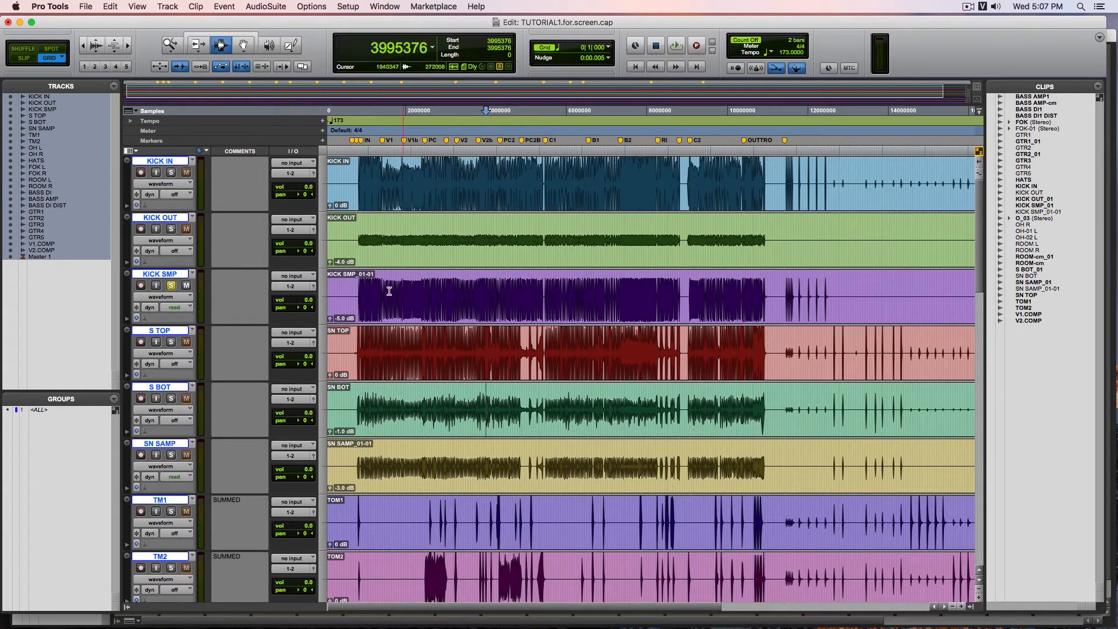
pyautogui.click(394, 291)
pyautogui.click(437, 294)
pyautogui.press('space')
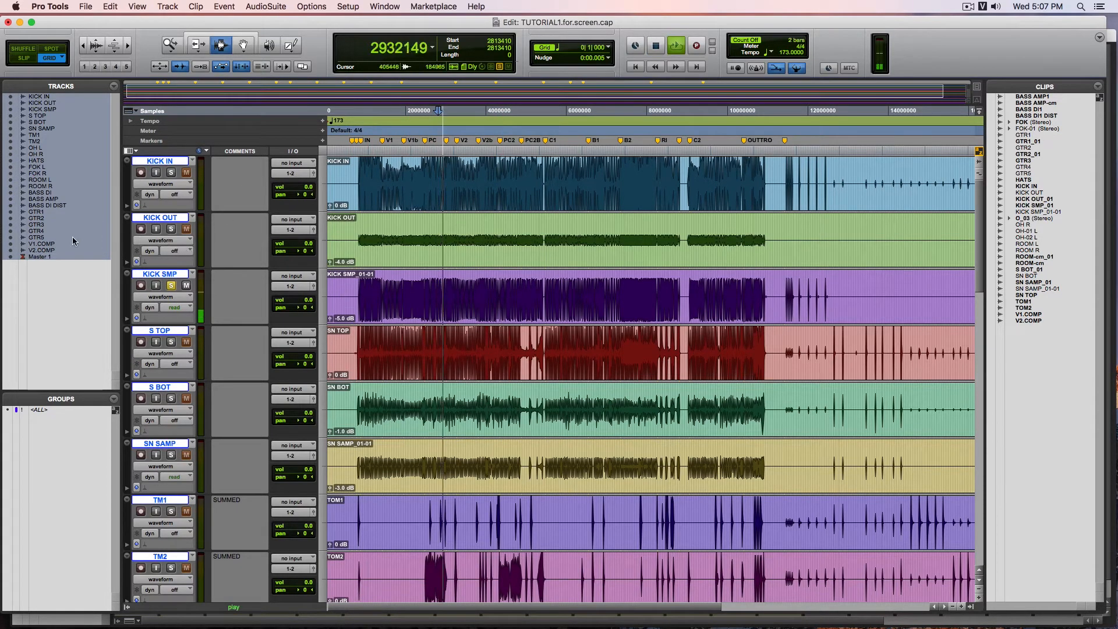
pyautogui.press('space')
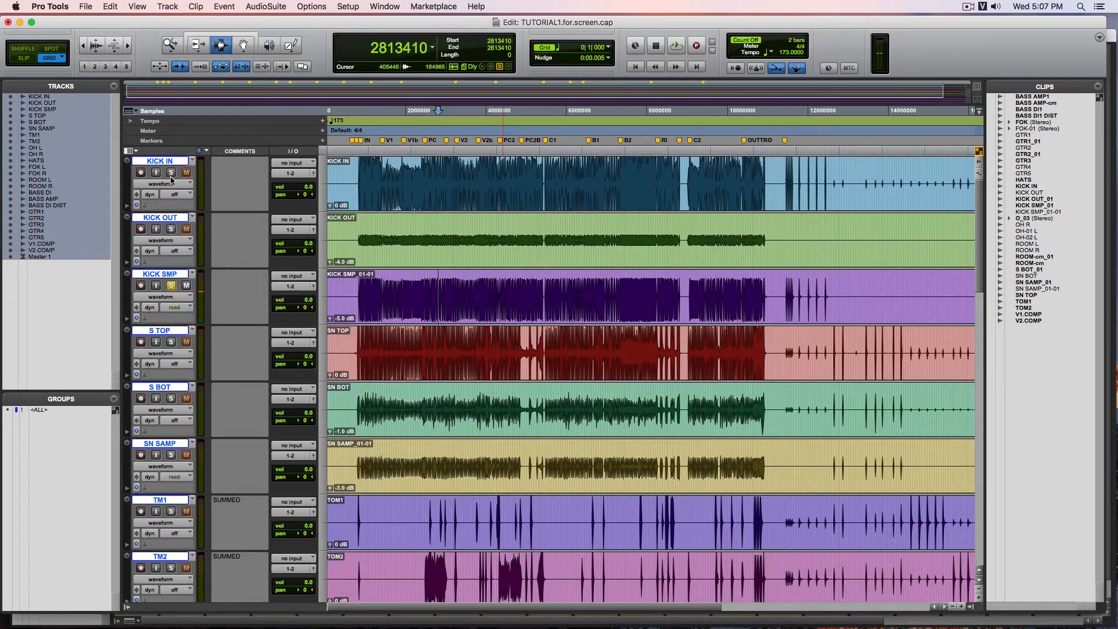
# Compare KICK IN and KICK OUT soloed, KICK SMP alone, and all three kick tracks together during playback from just past PC.
pyautogui.click(171, 230)
pyautogui.click(171, 285)
pyautogui.press('space')
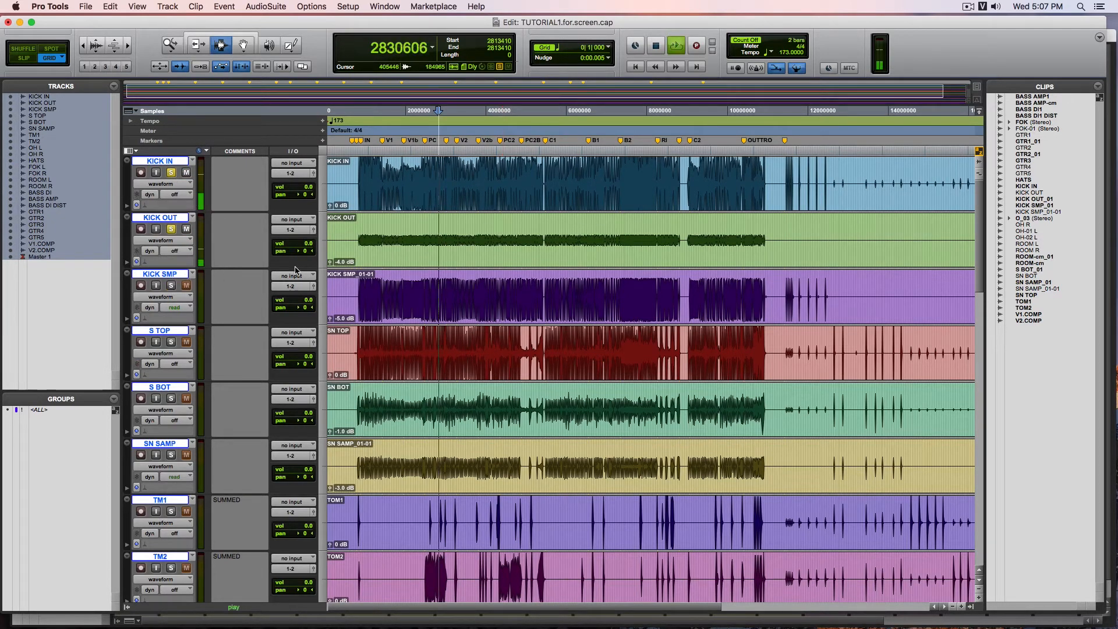
pyautogui.keyDown('super'); pyautogui.click(171, 286); pyautogui.keyUp('super')
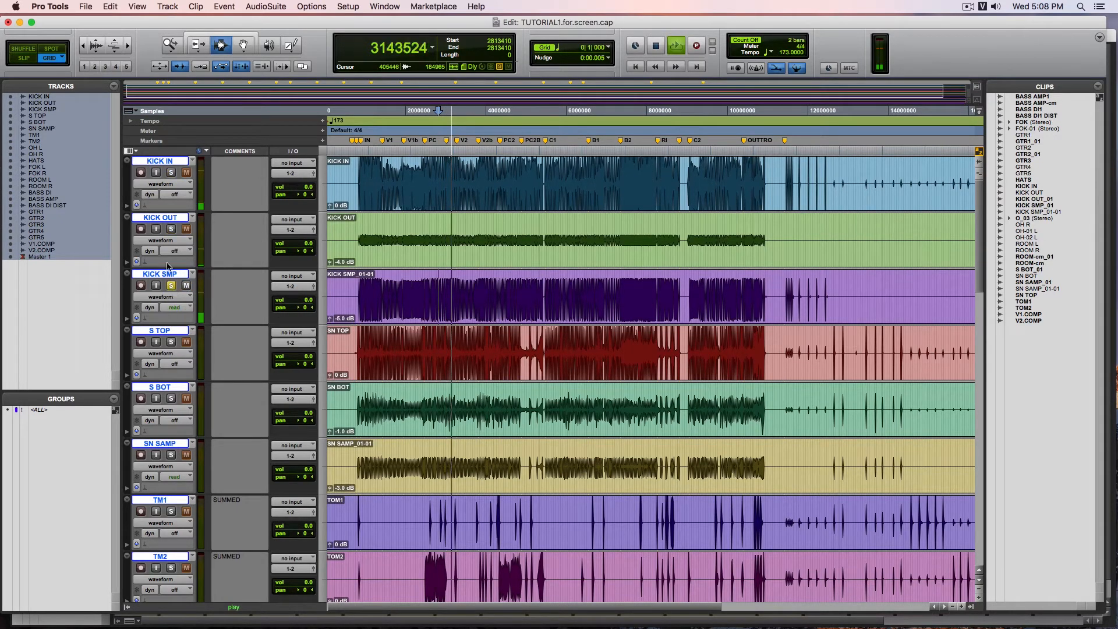
pyautogui.click(171, 173)
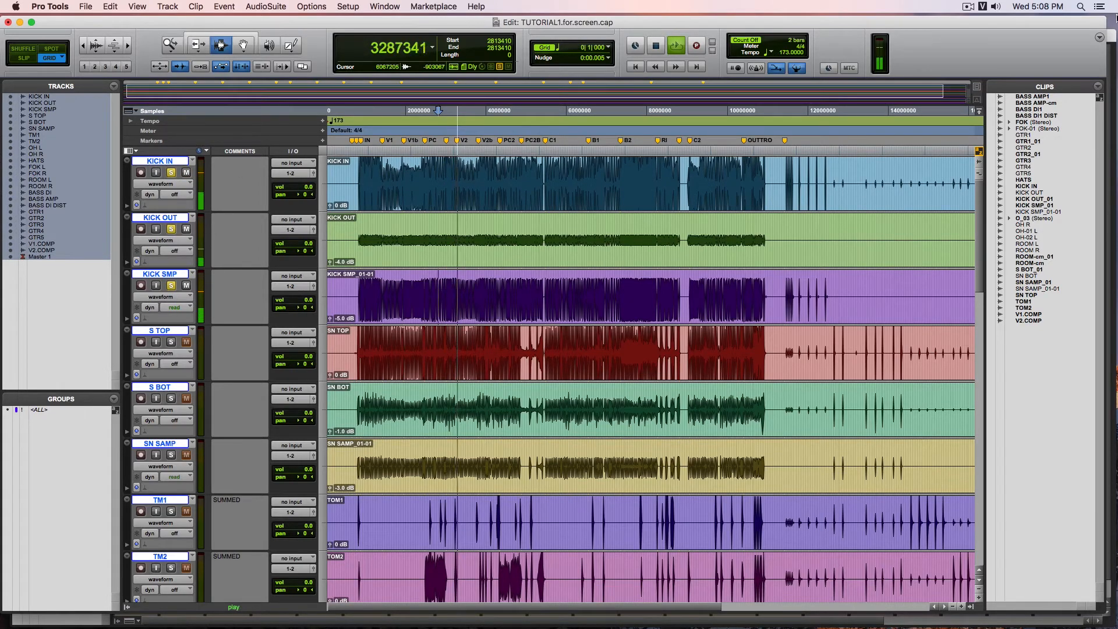
# View the soloed kick tracks' levels in the Mix window, toggle the KICK SMP mute in the Edit window, and stop playback.
pyautogui.press('super+equal')
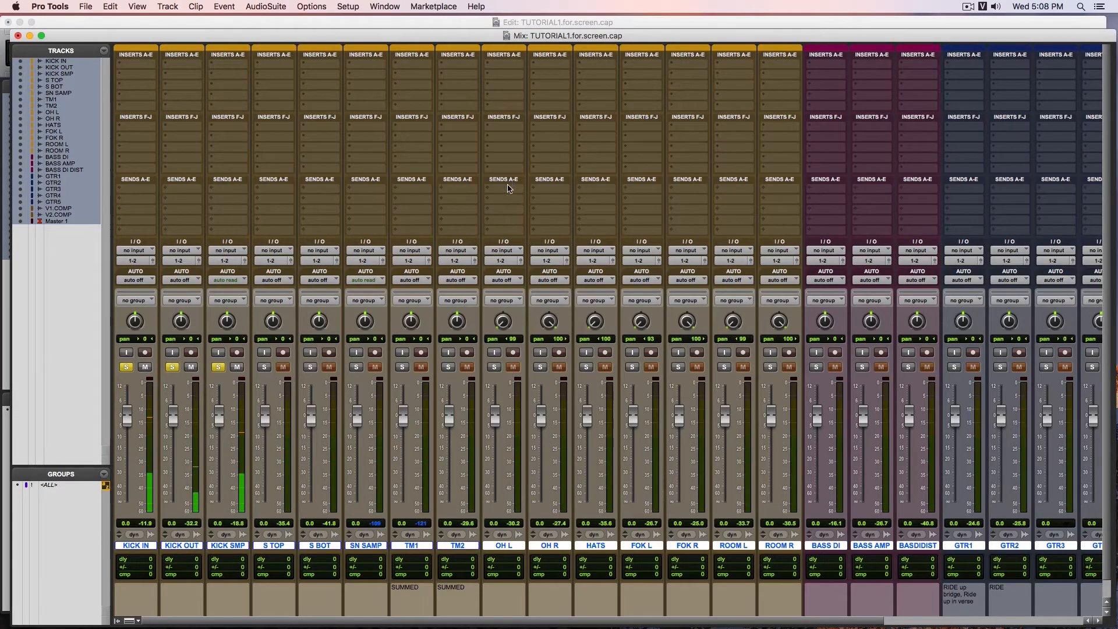
pyautogui.click(430, 23)
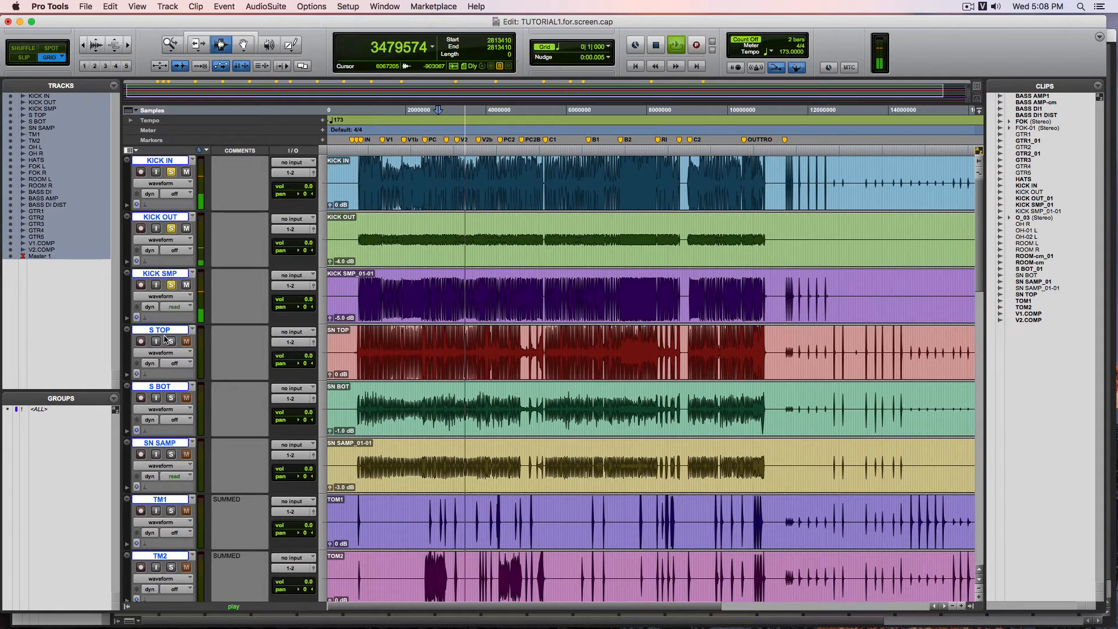
pyautogui.click(188, 286)
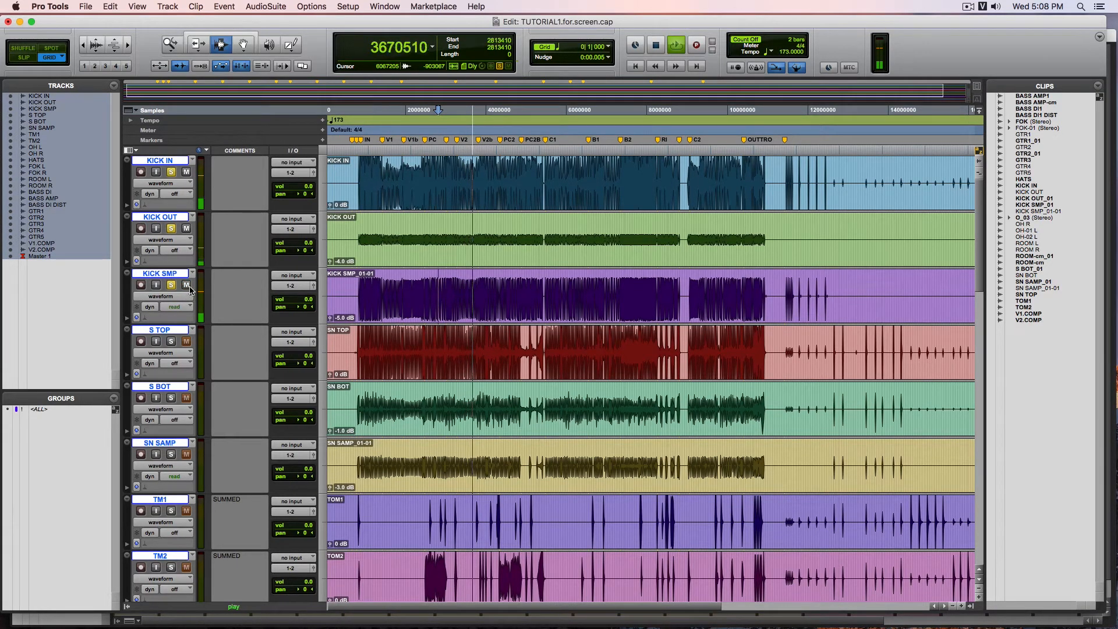
pyautogui.press('space')
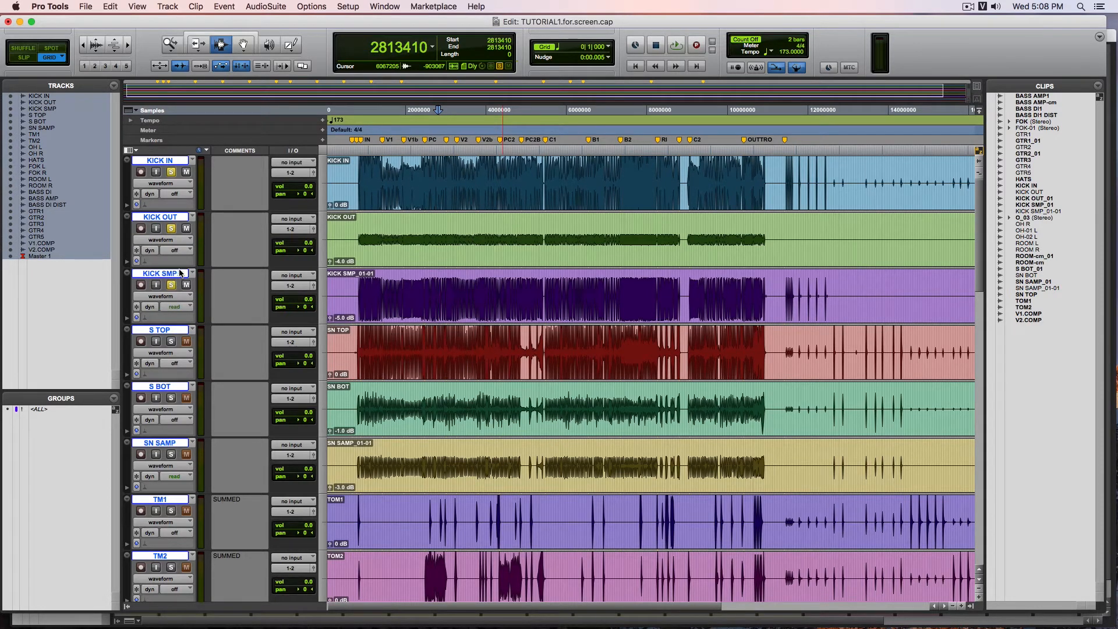
# Look over the kick channels in the Mix window, and play the three soloed kick tracks from about the B2 marker.
pyautogui.press('super+equal')
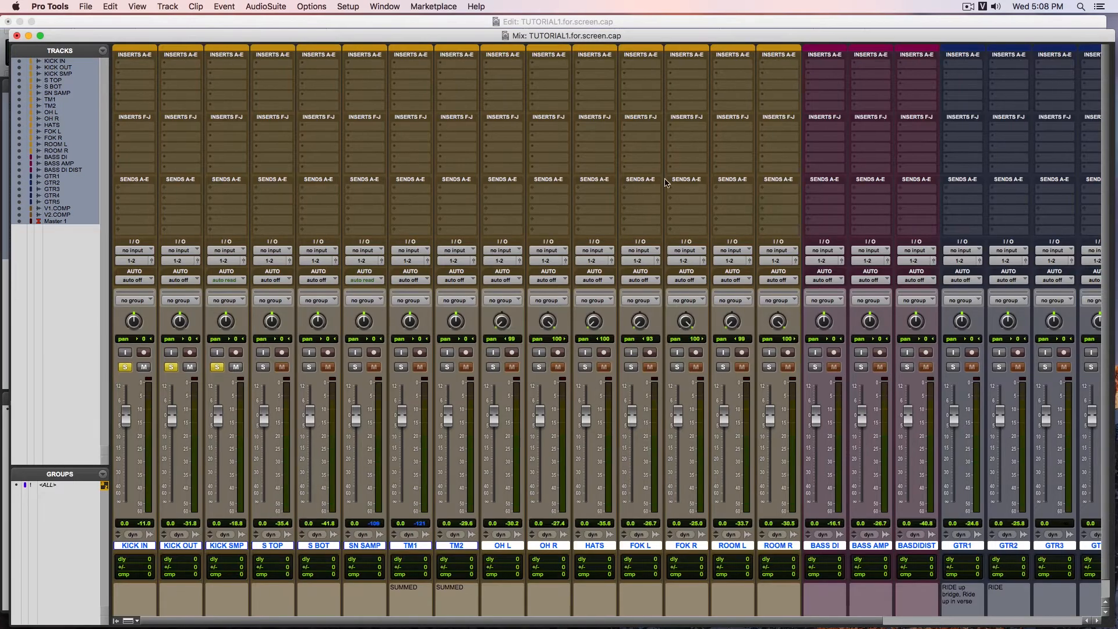
pyautogui.click(227, 22)
pyautogui.click(632, 294)
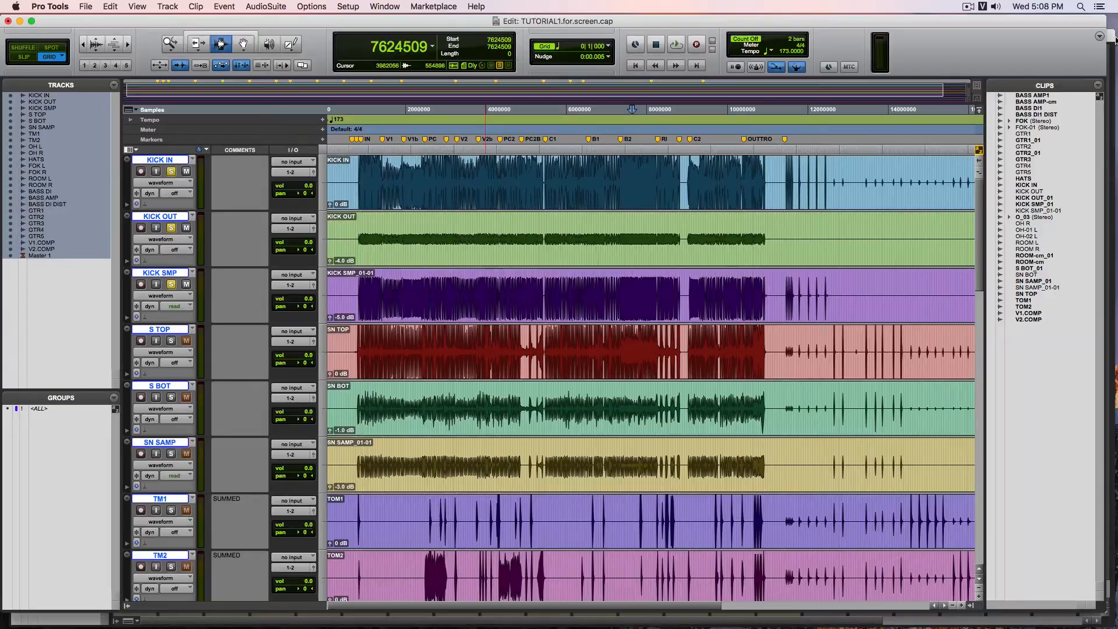
pyautogui.press('super+equal')
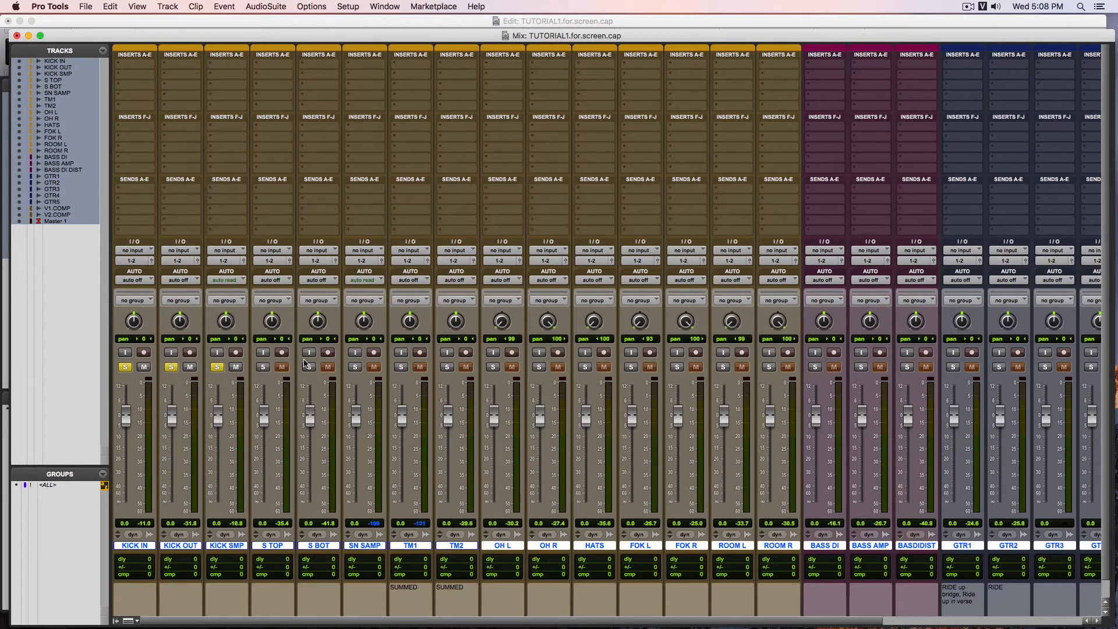
pyautogui.click(394, 21)
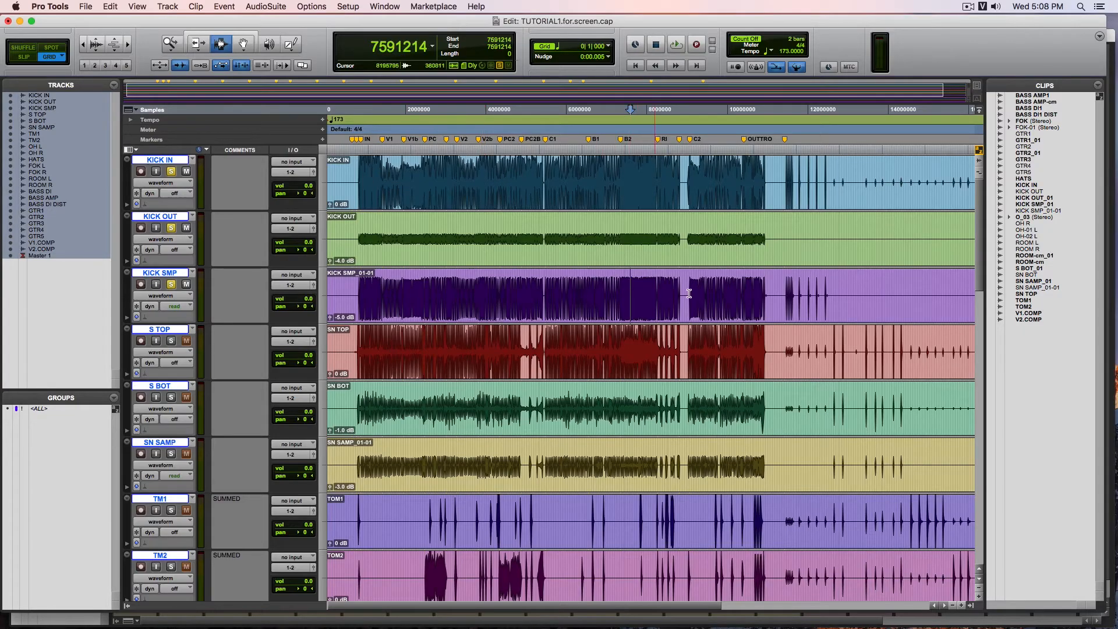
pyautogui.press('space')
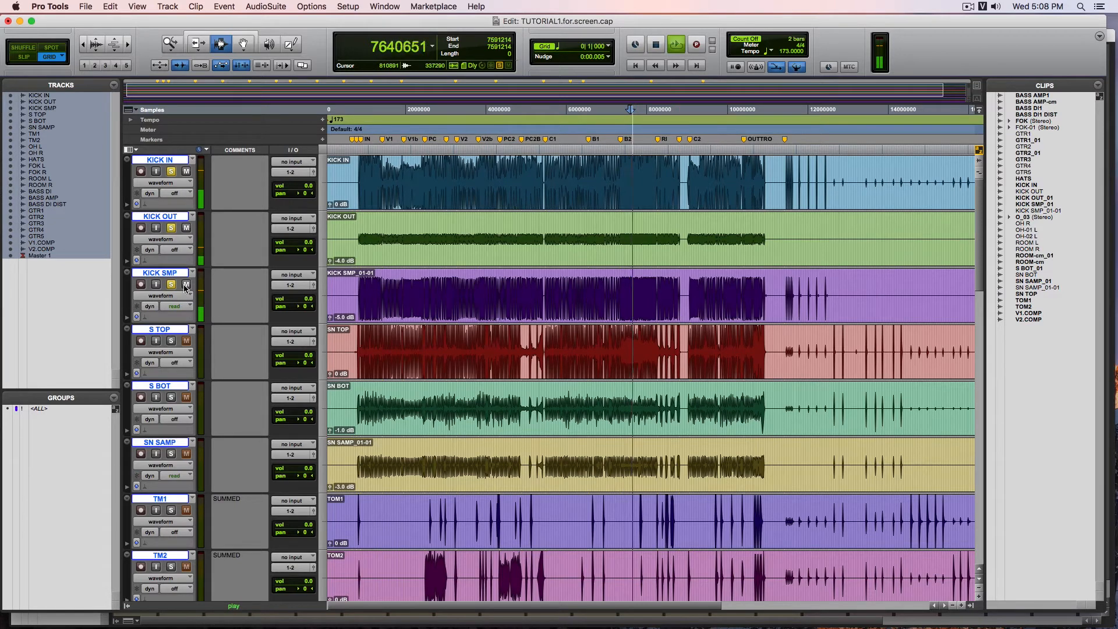
pyautogui.press('space')
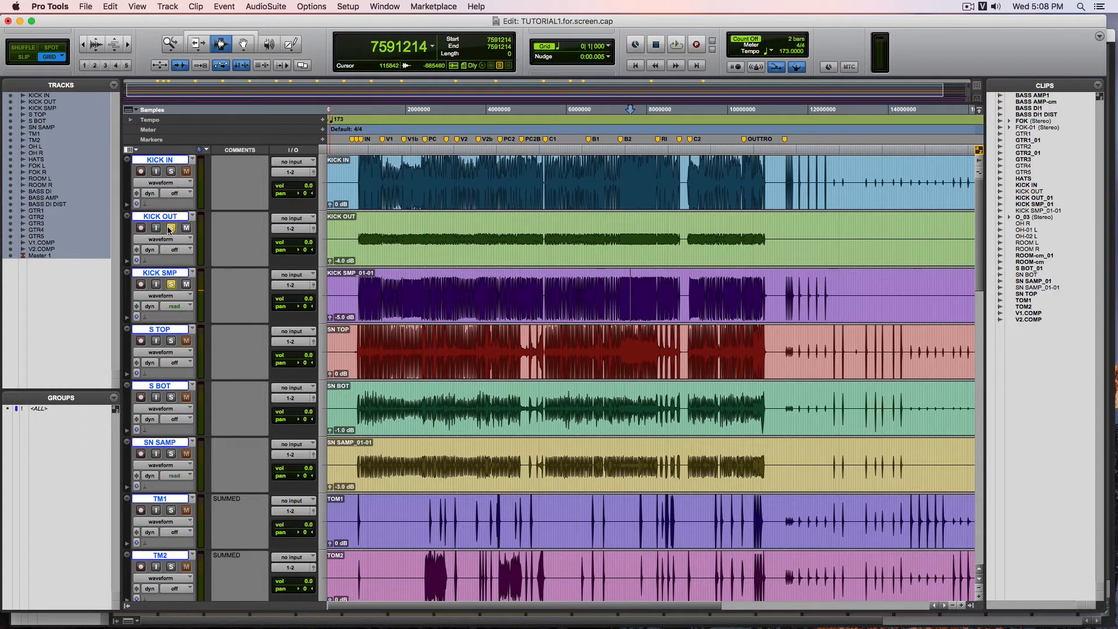
# Replace the kick solos with S TOP, play it from the IN marker, and add S BOT to the solo.
pyautogui.click(172, 284)
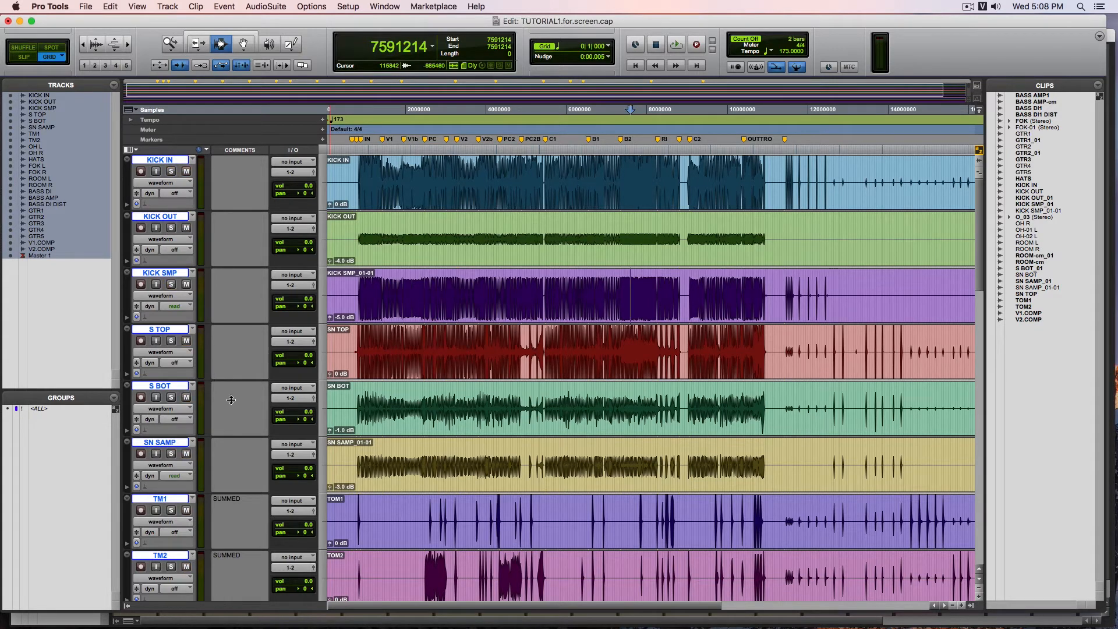
pyautogui.click(166, 341)
pyautogui.click(394, 353)
pyautogui.click(362, 355)
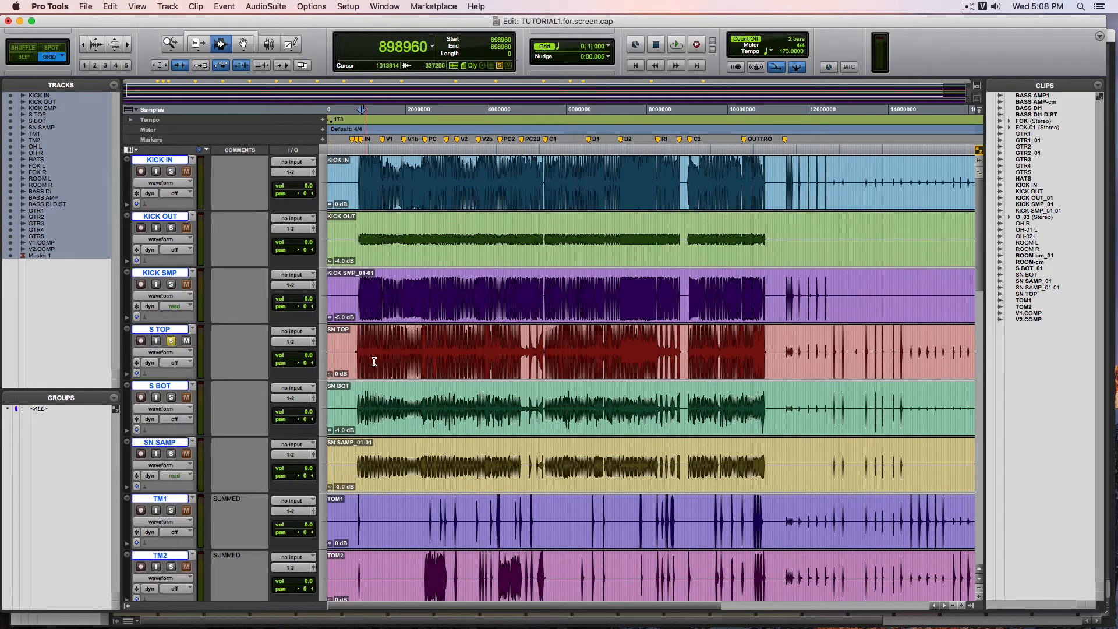
pyautogui.press('space')
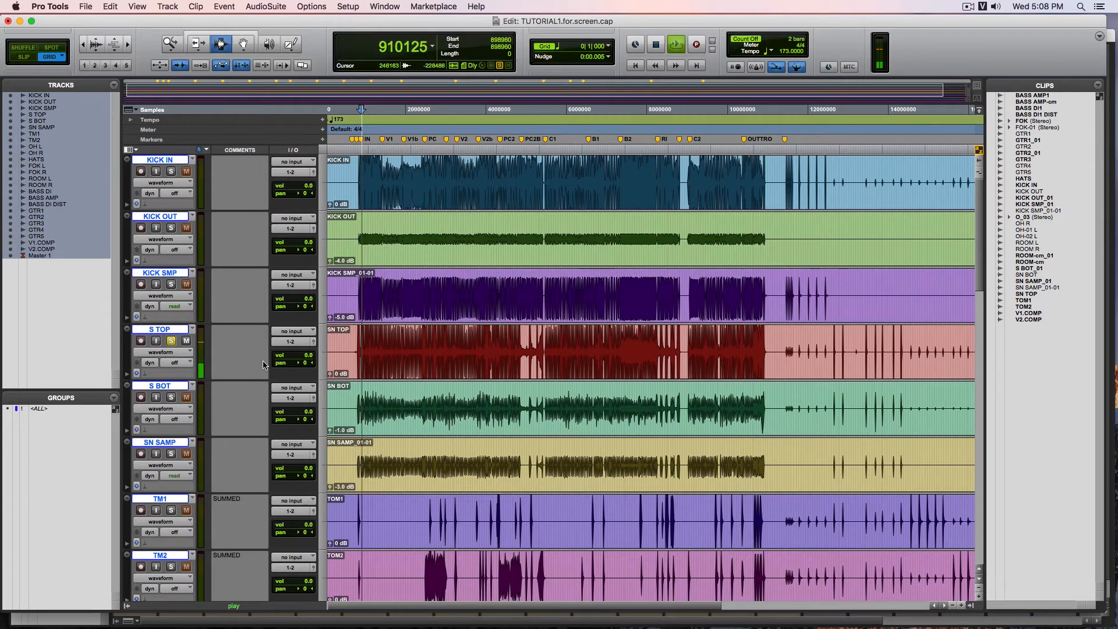
pyautogui.press('space')
pyautogui.press('space')
pyautogui.click(171, 397)
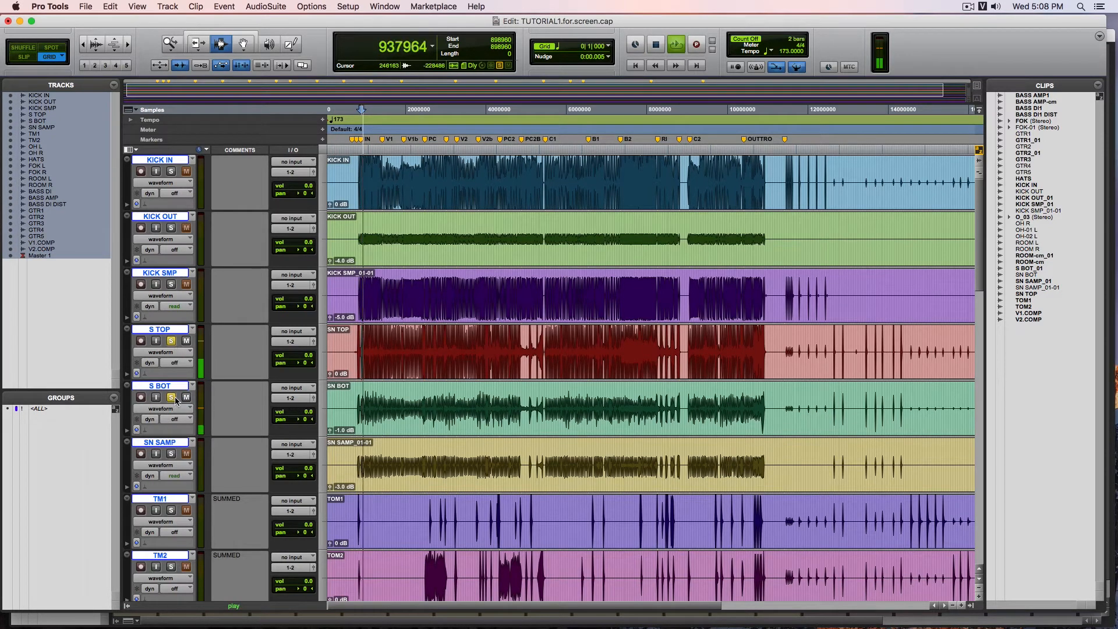
# Replace the S TOP and S BOT solos with SN SAMP, and play it from the IN marker.
pyautogui.press('space')
pyautogui.click(170, 454)
pyautogui.click(171, 341)
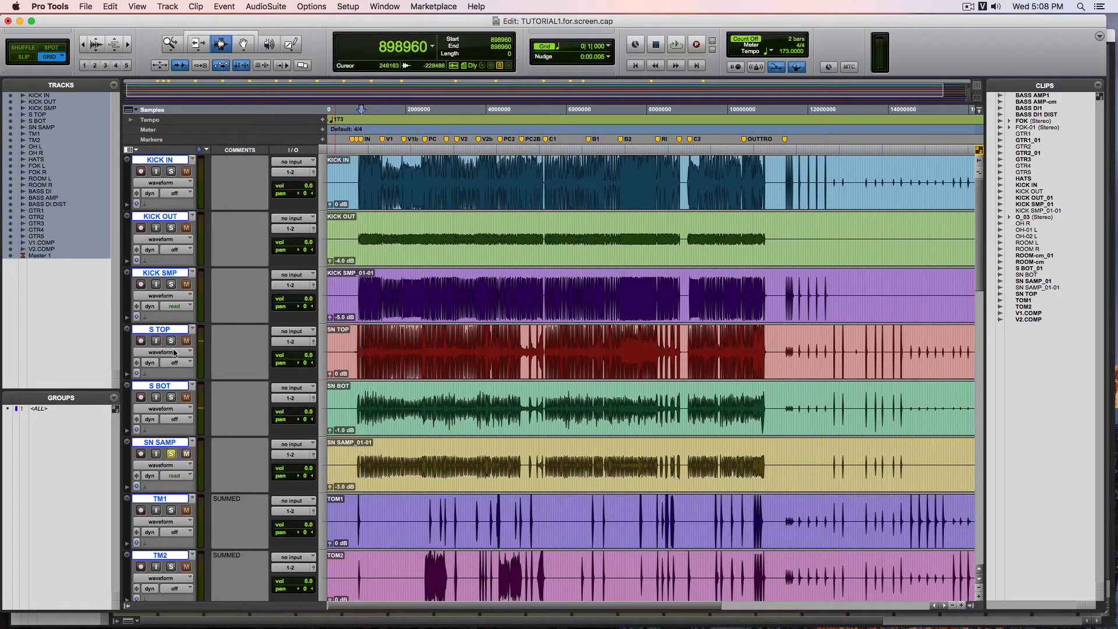
pyautogui.press('space')
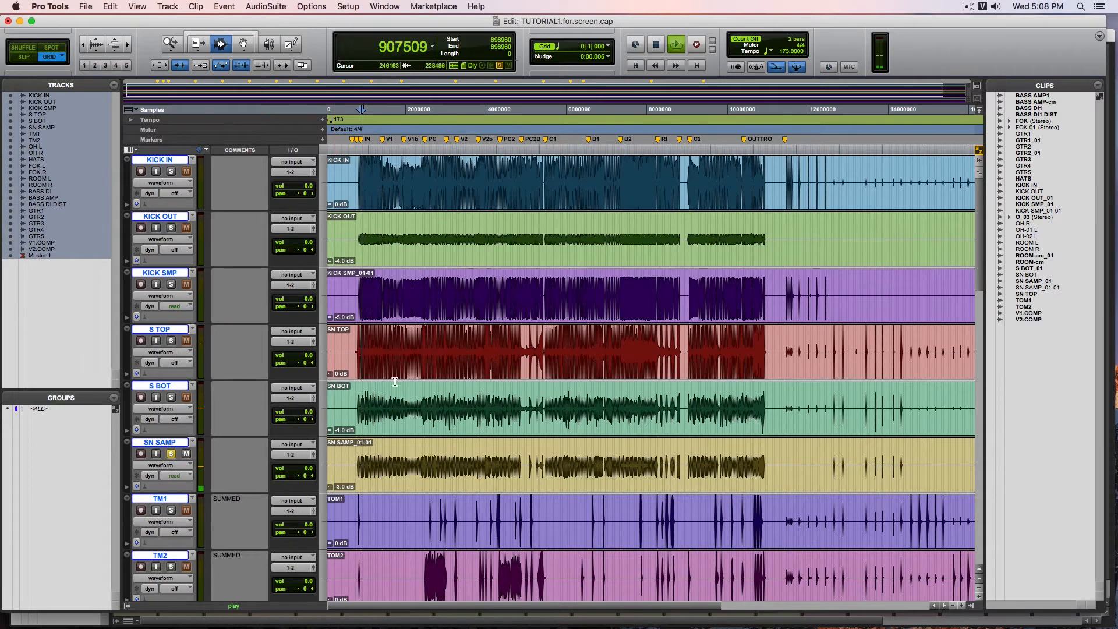
# Spot-check the soloed SN SAMP by playing it between PC and V2, at V2b, between C1 and B1, near B2, and after V1.
pyautogui.click(443, 454)
pyautogui.press('space')
pyautogui.press('space')
pyautogui.click(484, 461)
pyautogui.press('space')
pyautogui.press('space')
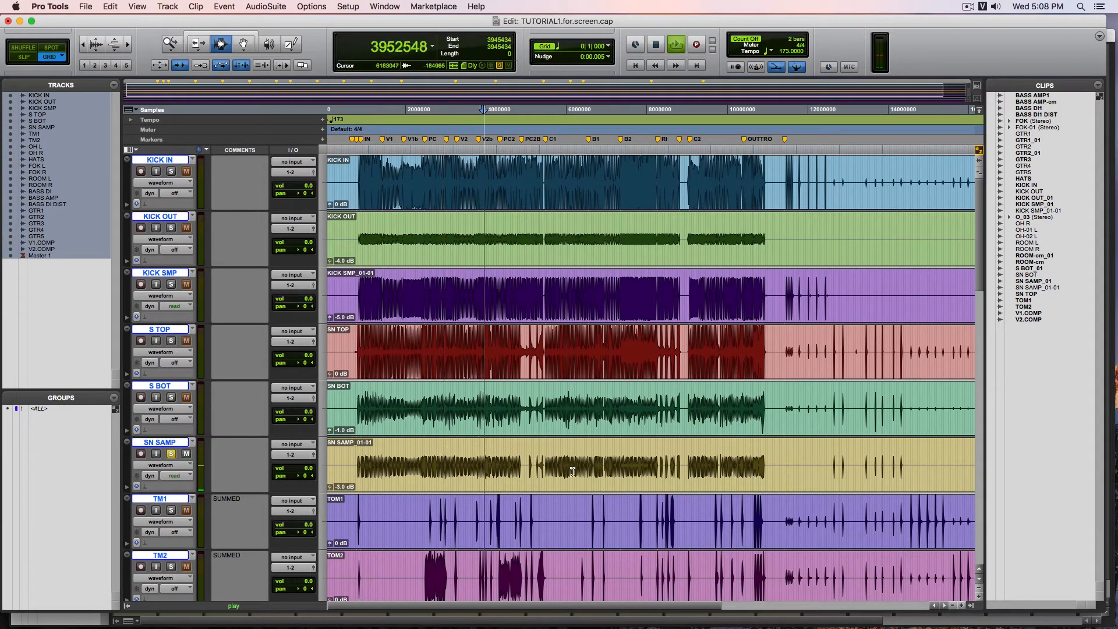
pyautogui.click(572, 472)
pyautogui.press('space')
pyautogui.press('space')
pyautogui.click(617, 461)
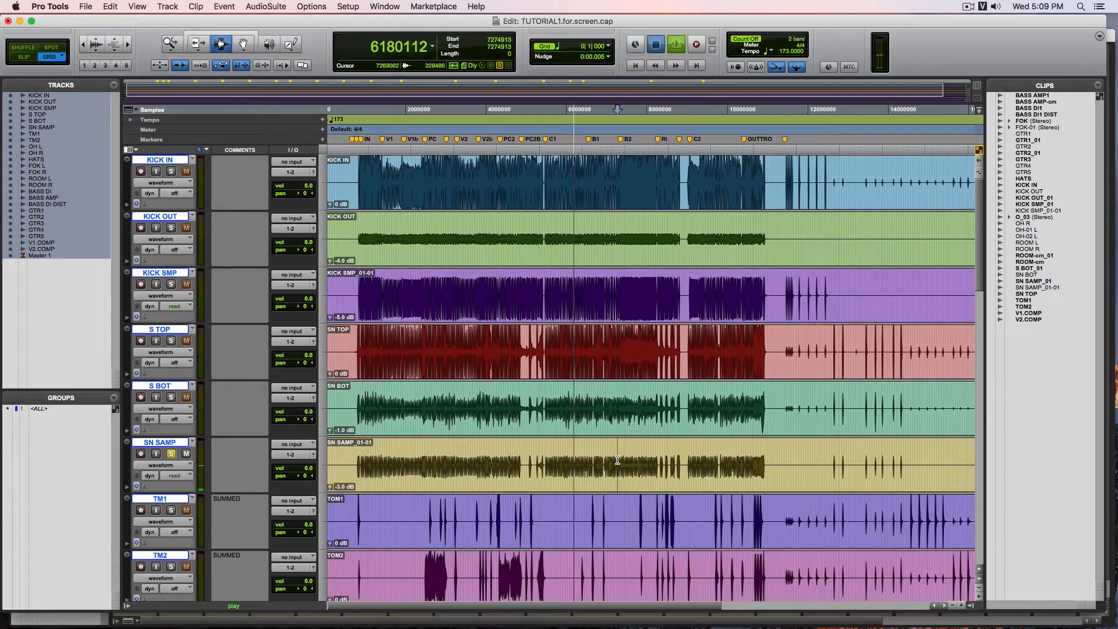
pyautogui.press('space')
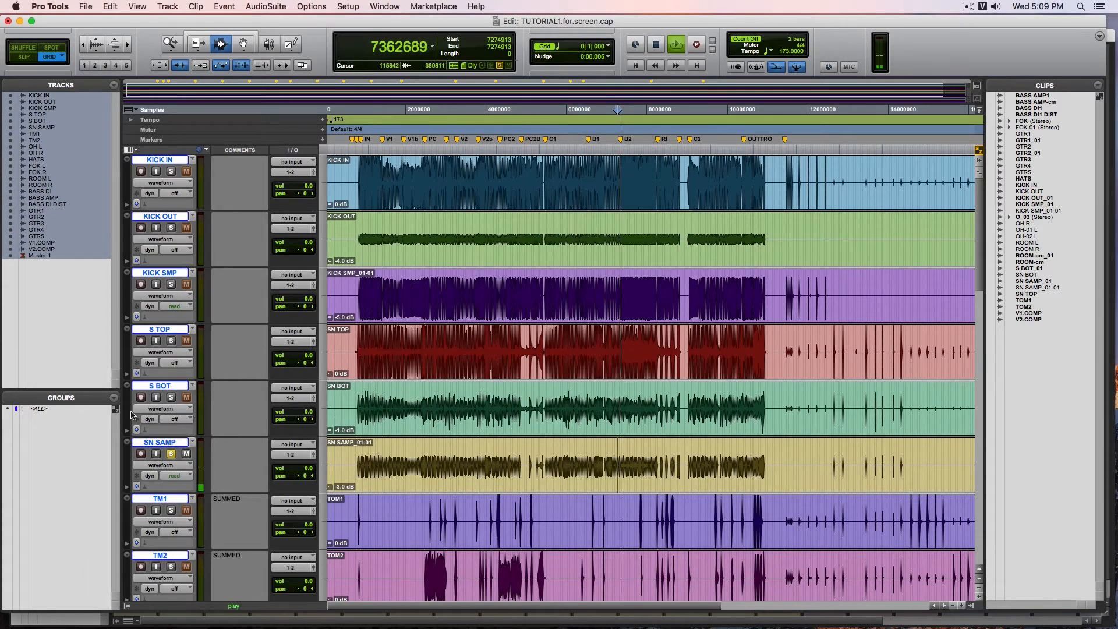
pyautogui.click(399, 457)
pyautogui.press('space')
pyautogui.press('space')
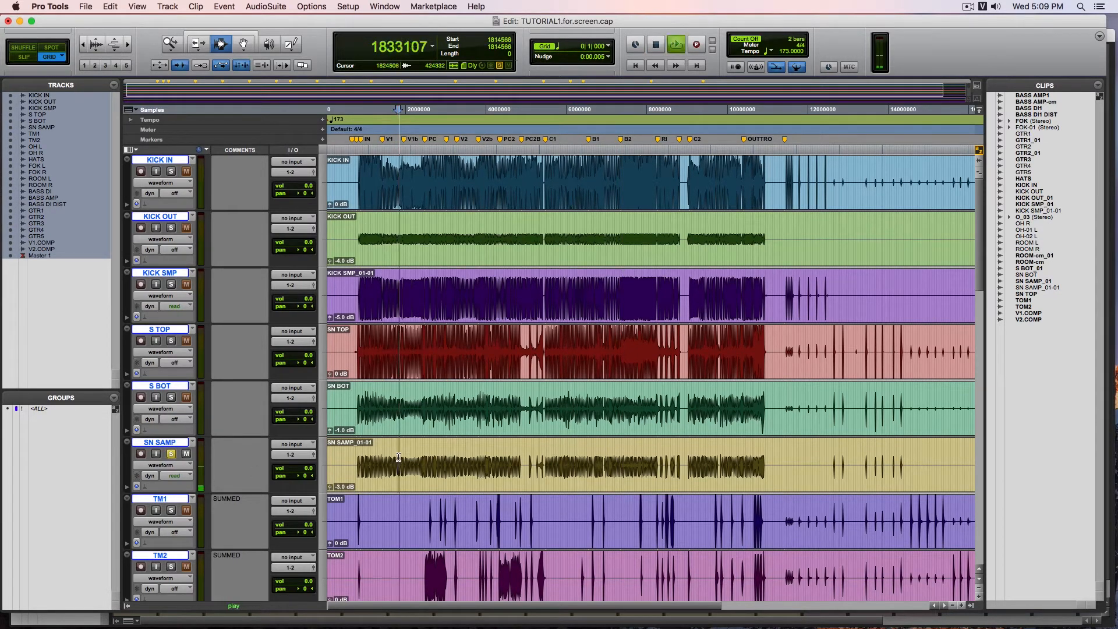
pyautogui.press('space')
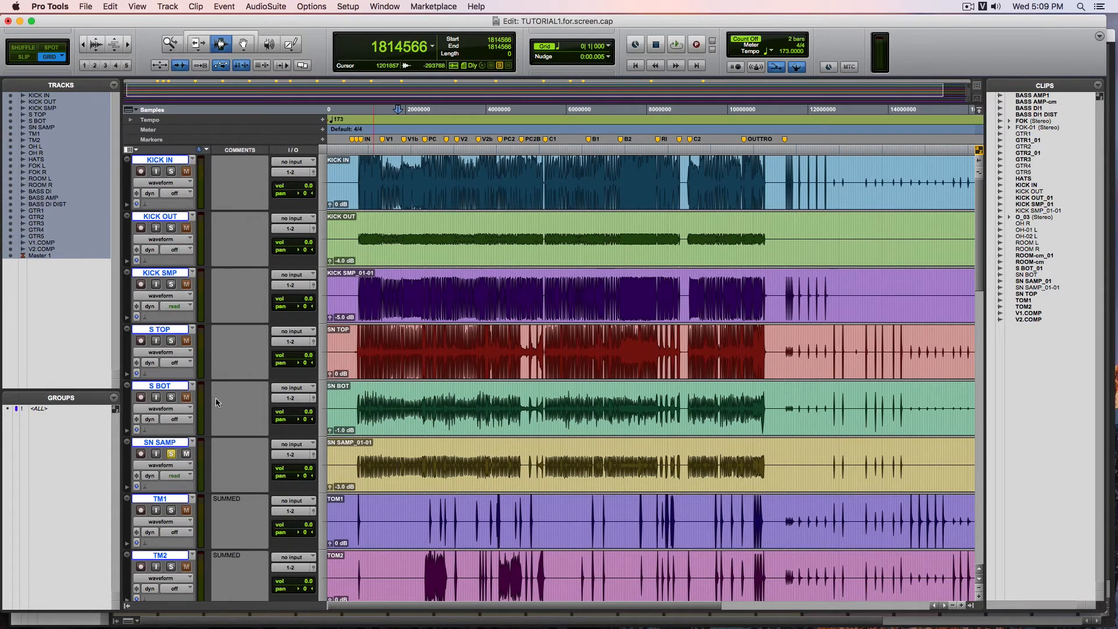
# Compare S TOP, S BOT and SN SAMP soloed in the Mix window, trying the SN SAMP fader at +12.0 dB, and clear the solos.
pyautogui.click(170, 398)
pyautogui.press('super+equal')
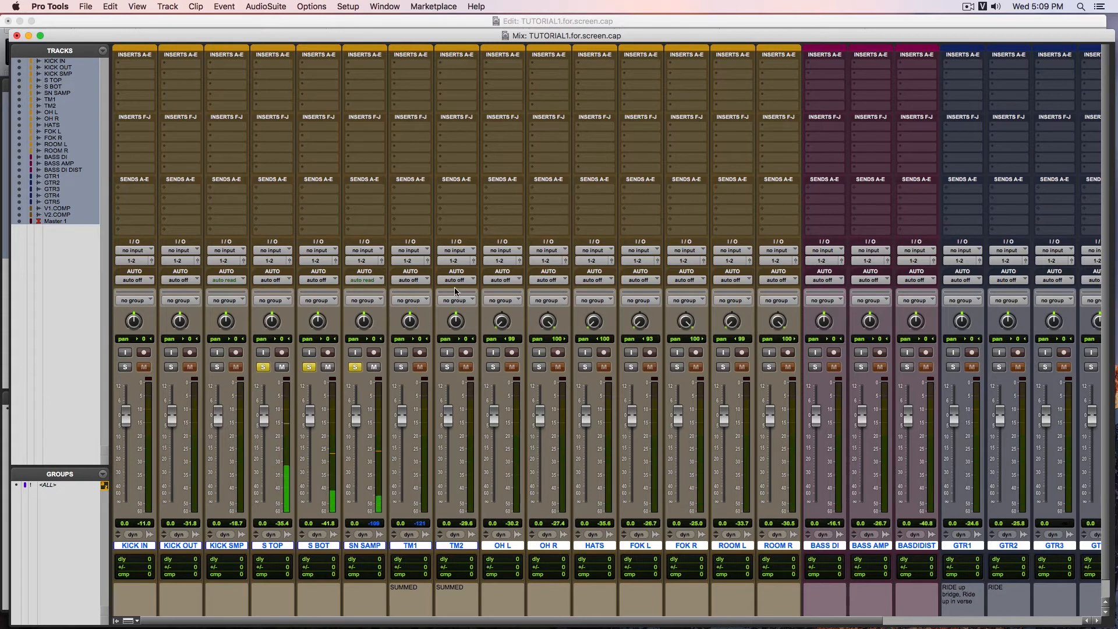
pyautogui.moveTo(356, 422); pyautogui.dragTo(356, 397)
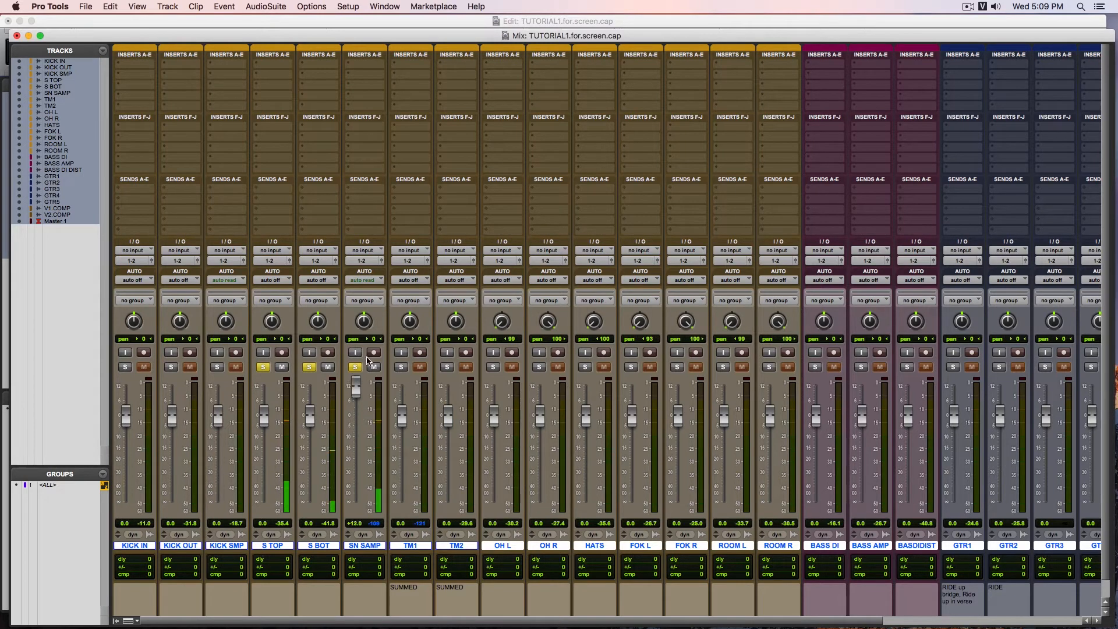
pyautogui.keyDown('alt'); pyautogui.click(355, 395); pyautogui.keyUp('alt')
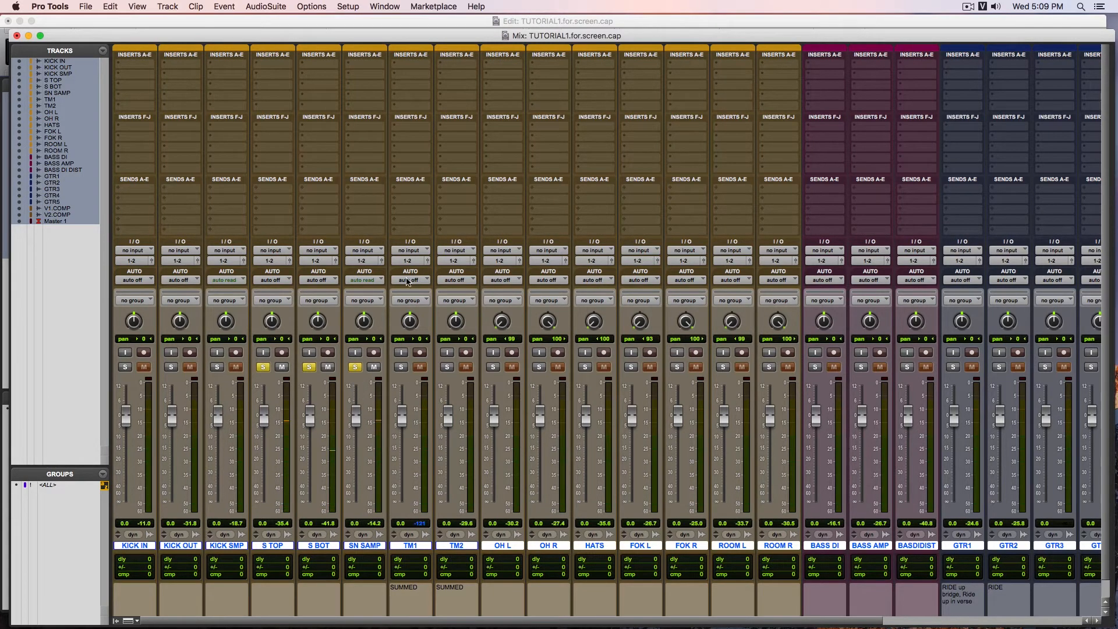
pyautogui.click(798, 24)
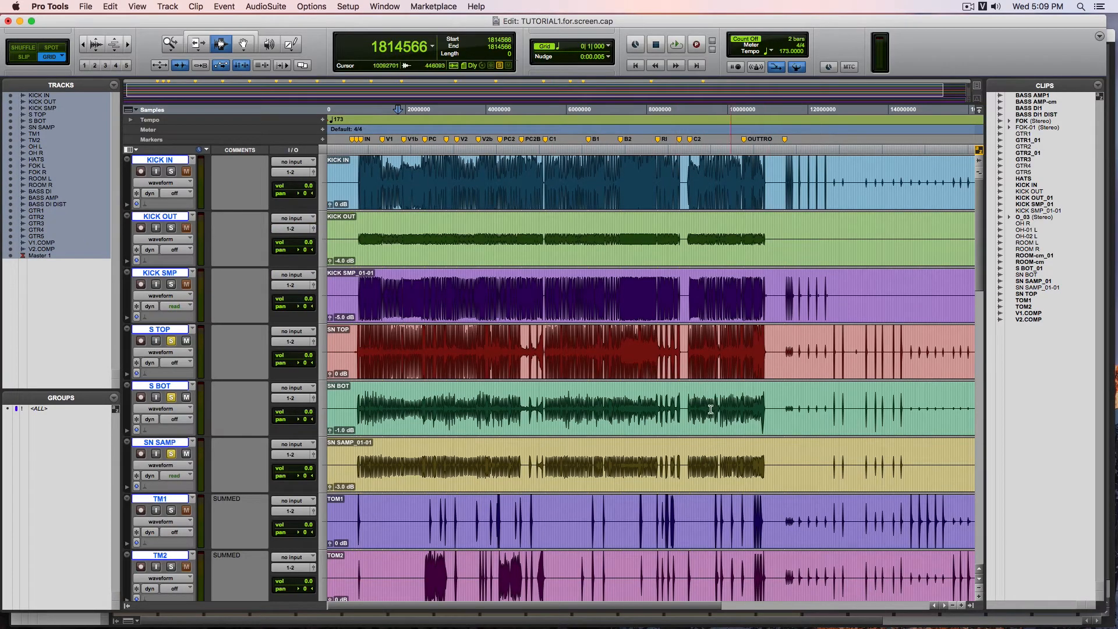
pyautogui.keyDown('alt'); pyautogui.click(171, 454); pyautogui.keyUp('alt')
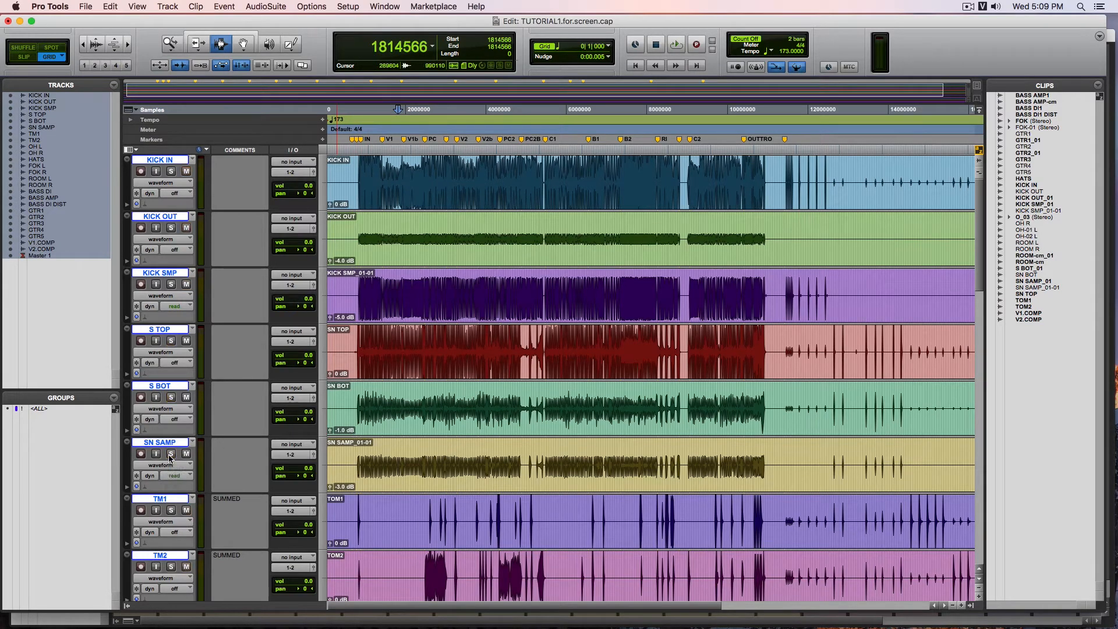
# Examine the TM1 and TM2 tracks, highlighting their clips from before the IN marker to the end of OUTTRO, and clear the selection.
pyautogui.click(431, 445)
pyautogui.scroll(-1, 525, 447)
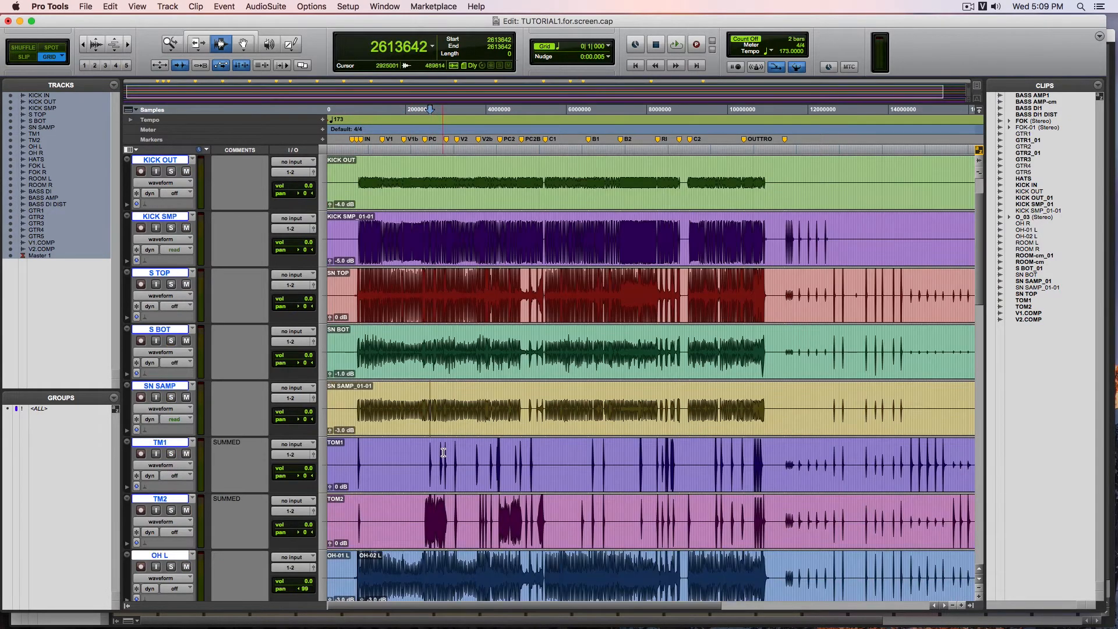
pyautogui.scroll(1, 582, 447)
pyautogui.scroll(-1, 643, 448)
pyautogui.scroll(-2, 643, 449)
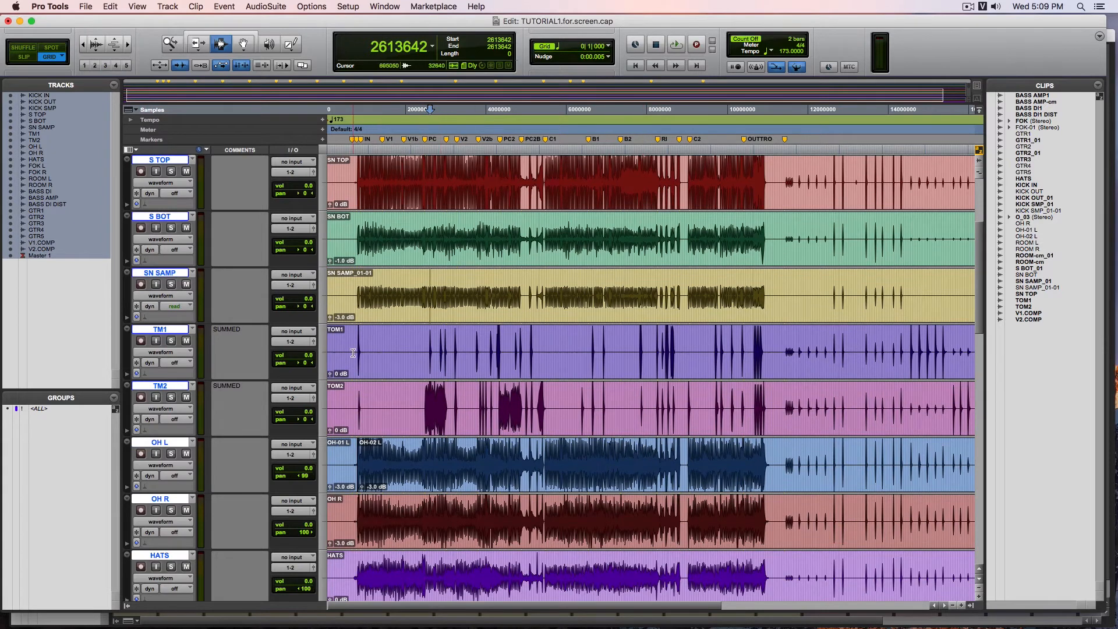
pyautogui.moveTo(353, 353); pyautogui.dragTo(969, 364)
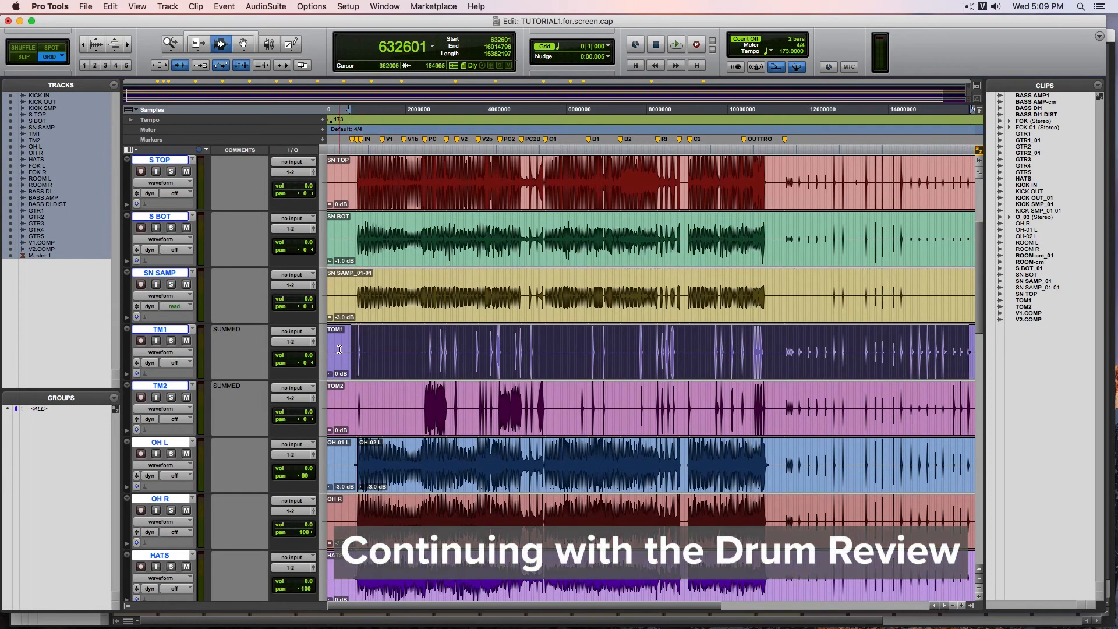
pyautogui.moveTo(343, 350); pyautogui.dragTo(671, 371)
pyautogui.moveTo(466, 354); pyautogui.dragTo(352, 360)
pyautogui.moveTo(353, 360); pyautogui.dragTo(770, 386)
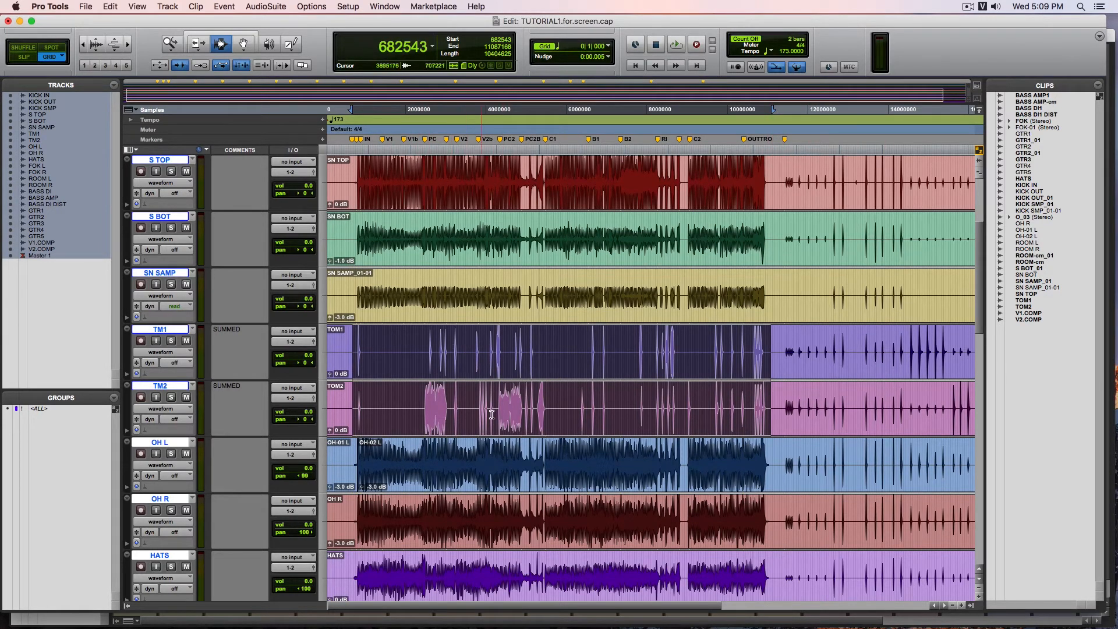
pyautogui.hscroll(5, 708, 410)
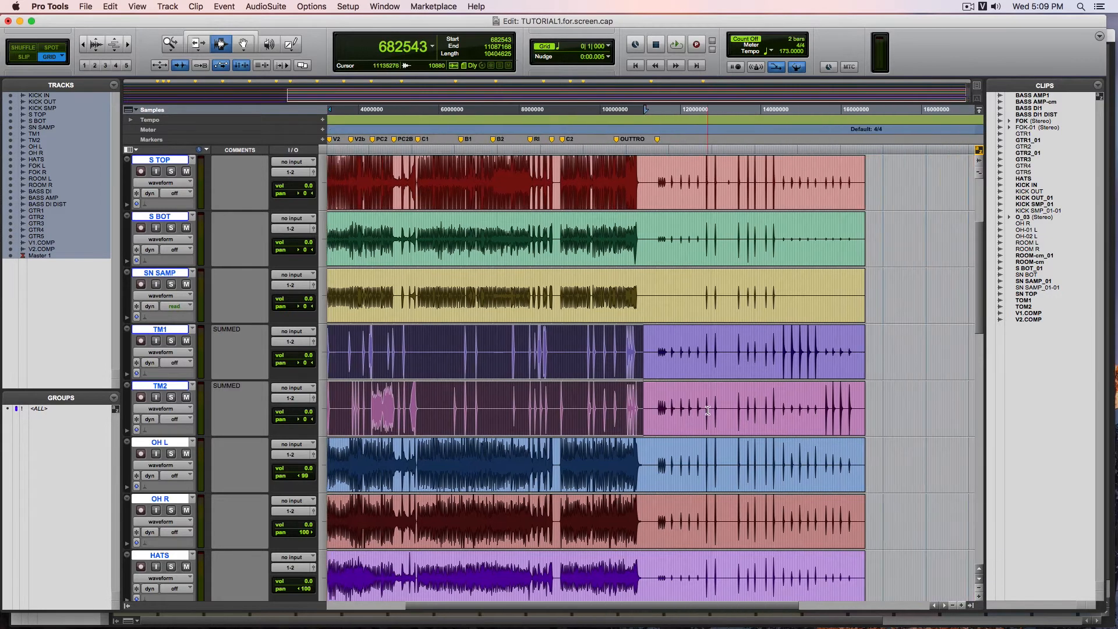
pyautogui.hscroll(-5, 708, 411)
pyautogui.scroll(1, 707, 411)
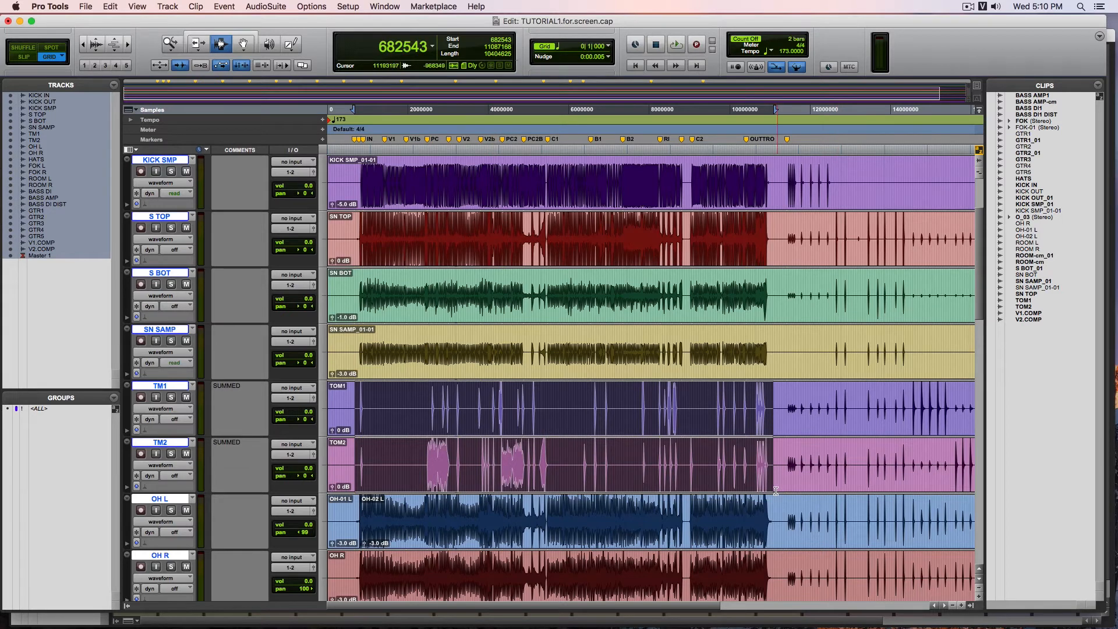
pyautogui.click(360, 501)
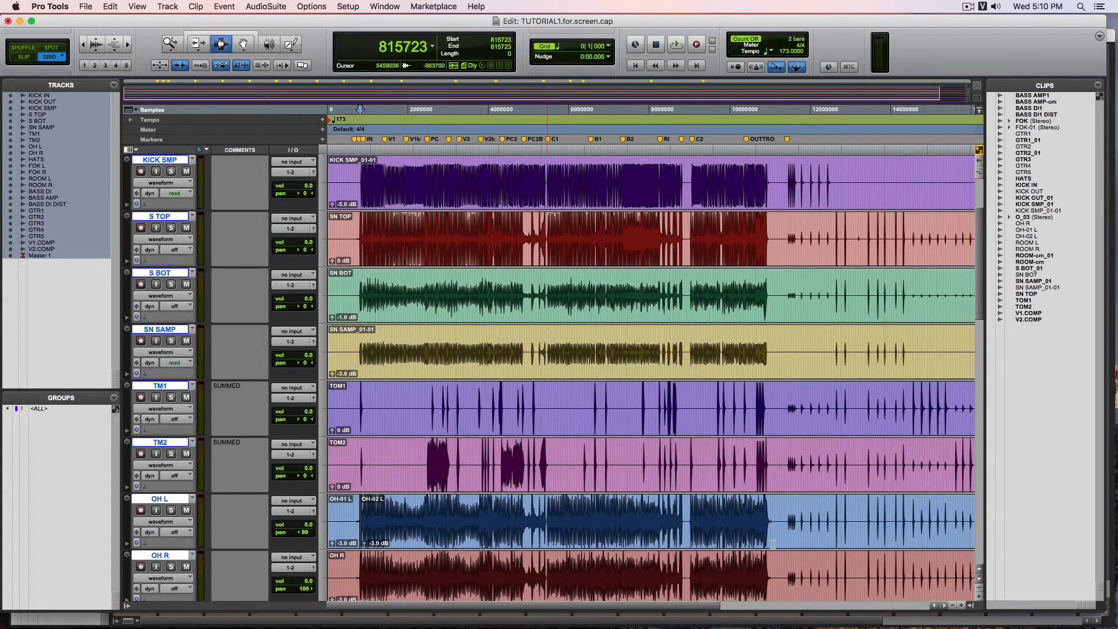
# Play all tracks from just past the PC marker, and solo TM2 to play its dense tom passage after PC.
pyautogui.click(430, 434)
pyautogui.press('space')
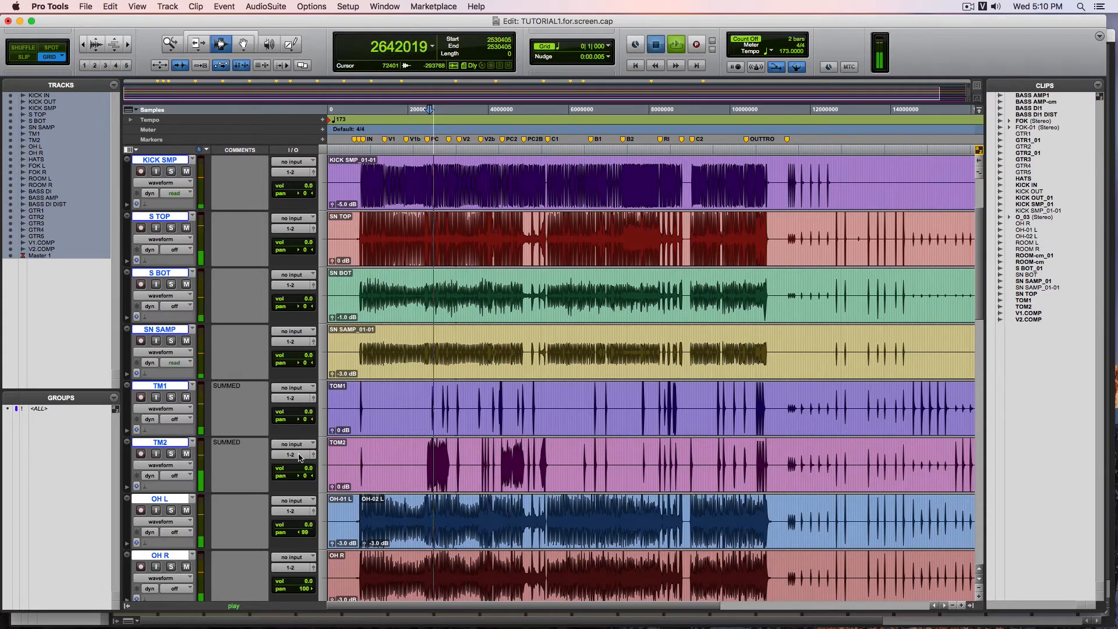
pyautogui.press('space')
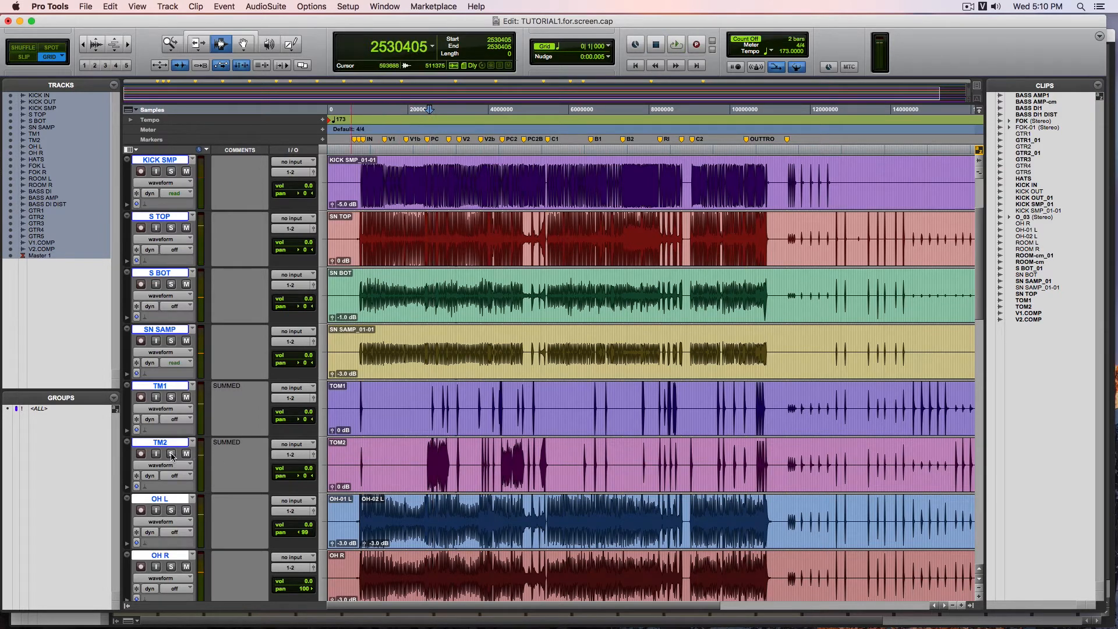
pyautogui.click(172, 456)
pyautogui.moveTo(424, 466); pyautogui.dragTo(453, 466)
pyautogui.press('space')
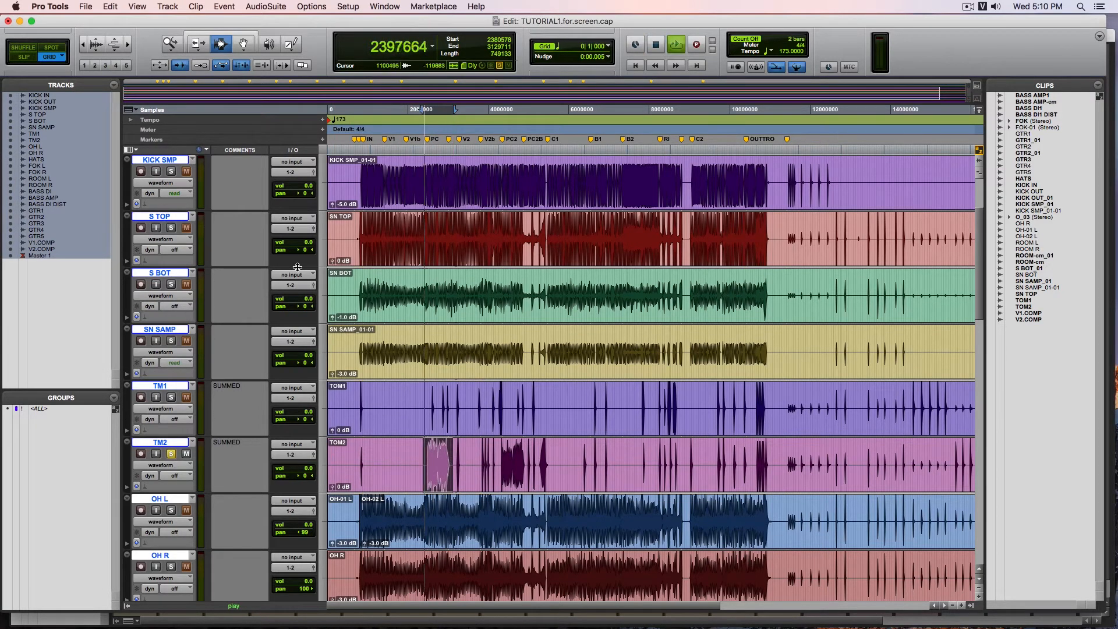
pyautogui.press('space')
# Play the soloed TM2 from exactly the PC marker through its tom passage, stop playback, and clear the solo.
pyautogui.click(126, 47)
pyautogui.click(127, 47)
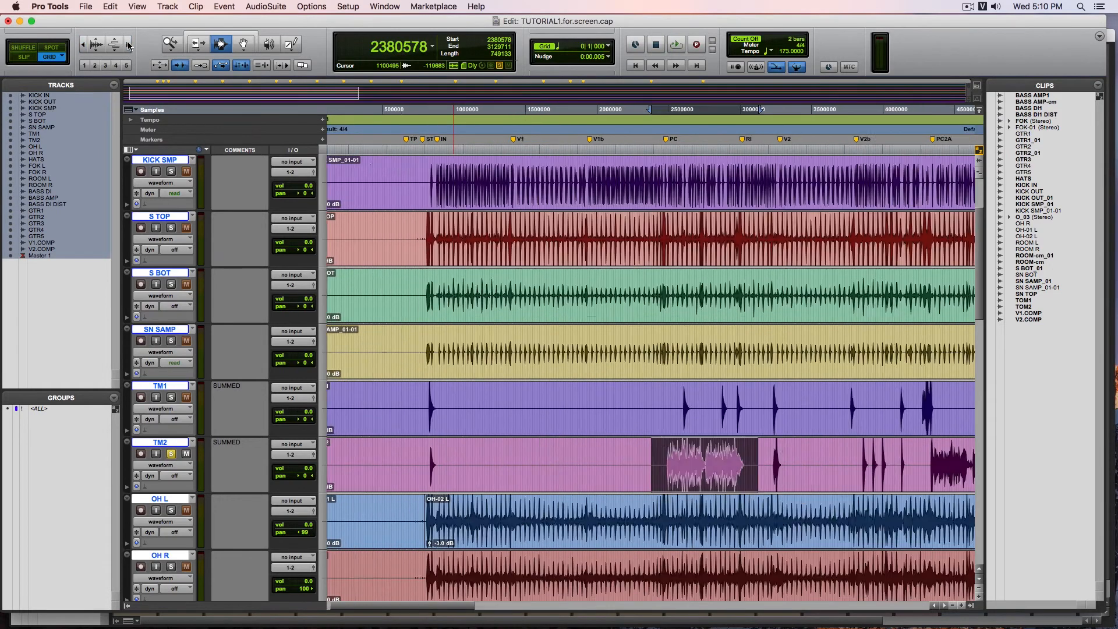
pyautogui.click(126, 47)
pyautogui.click(126, 47)
pyautogui.click(127, 47)
pyautogui.hscroll(5, 573, 420)
pyautogui.click(471, 466)
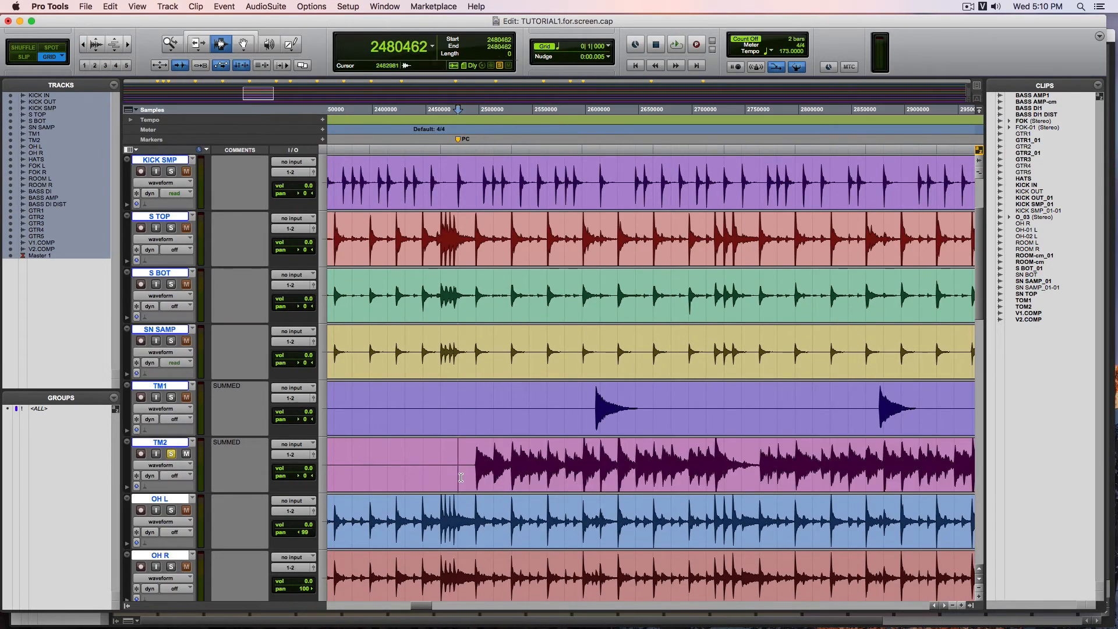
pyautogui.press('space')
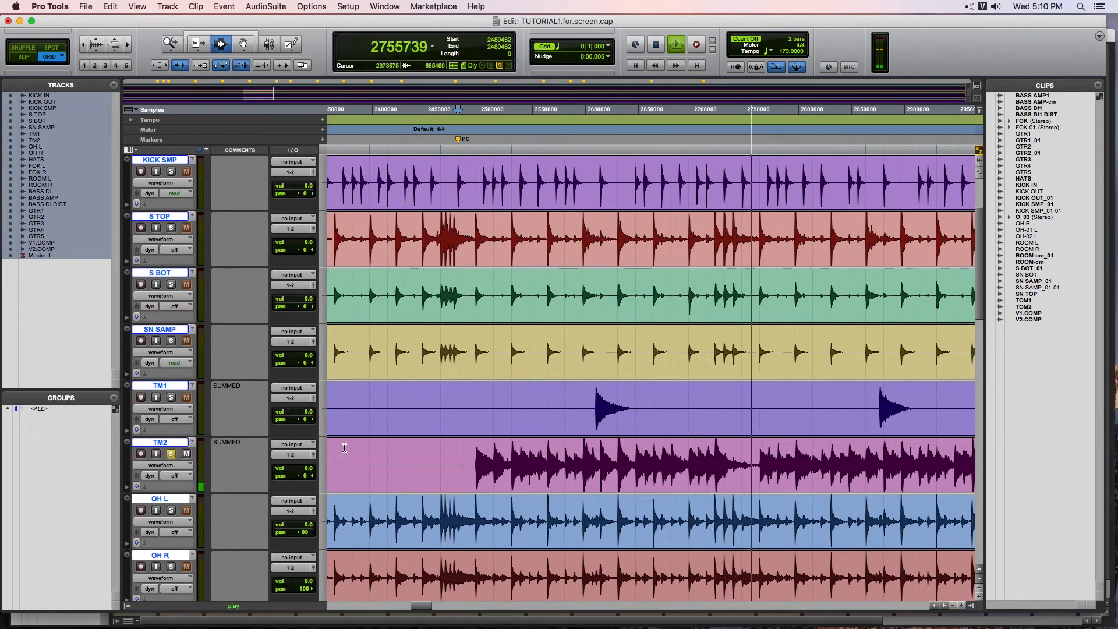
pyautogui.press('space')
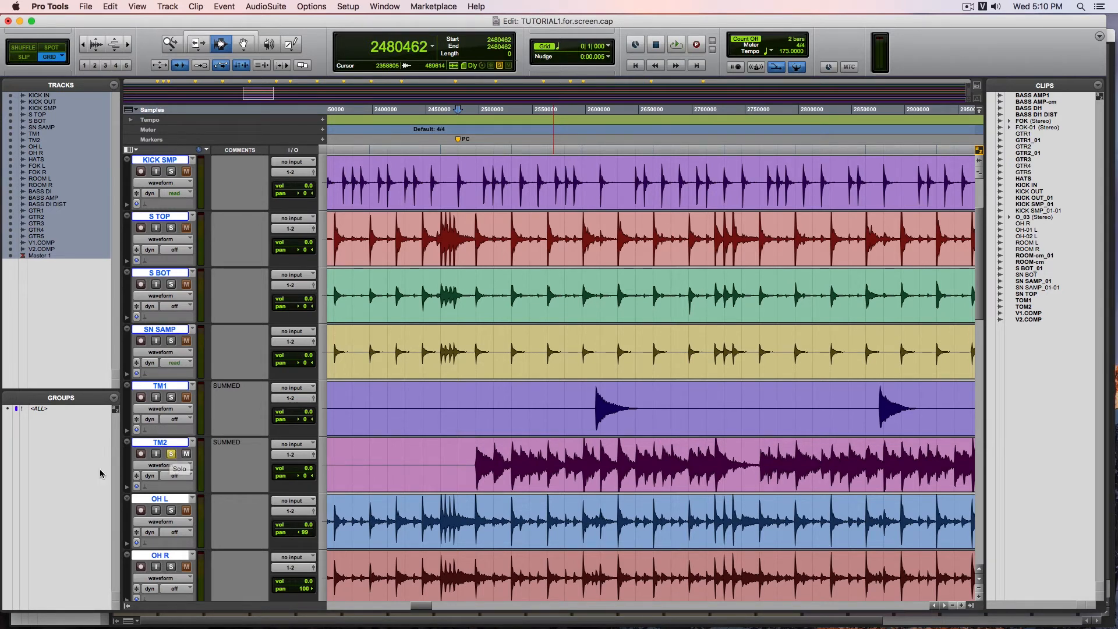
pyautogui.click(172, 454)
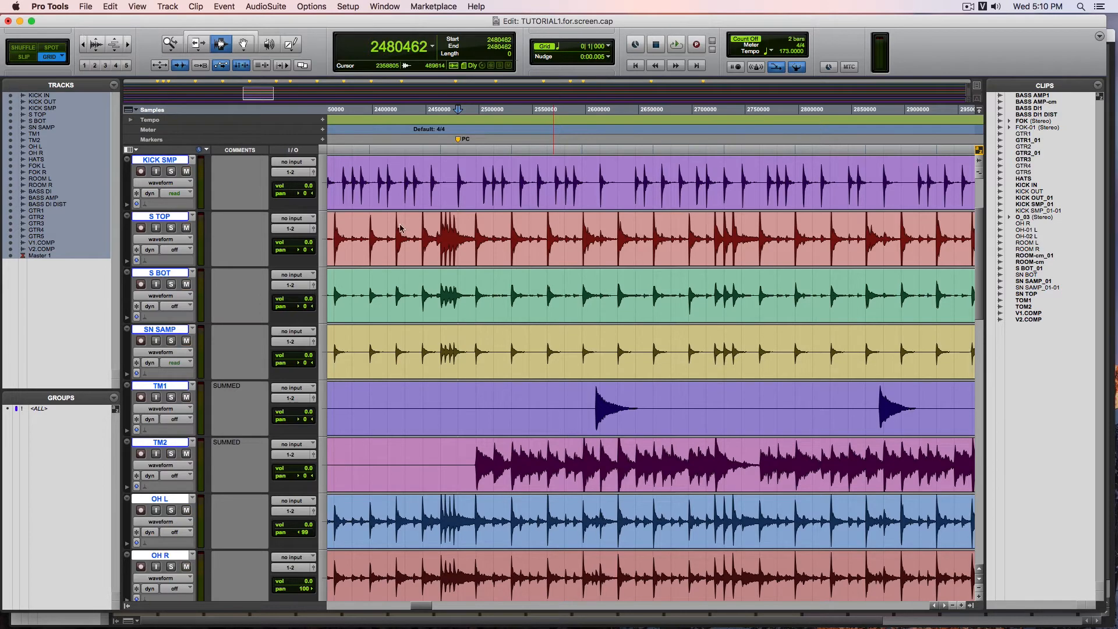
# Heal the separation between the OH-01 L and OH-02 L clips, selecting the song's start across OH L, OH R and HATS.
pyautogui.press('r')
pyautogui.press('r')
pyautogui.press('r')
pyautogui.hscroll(-2, 529, 414)
pyautogui.scroll(-3, 530, 415)
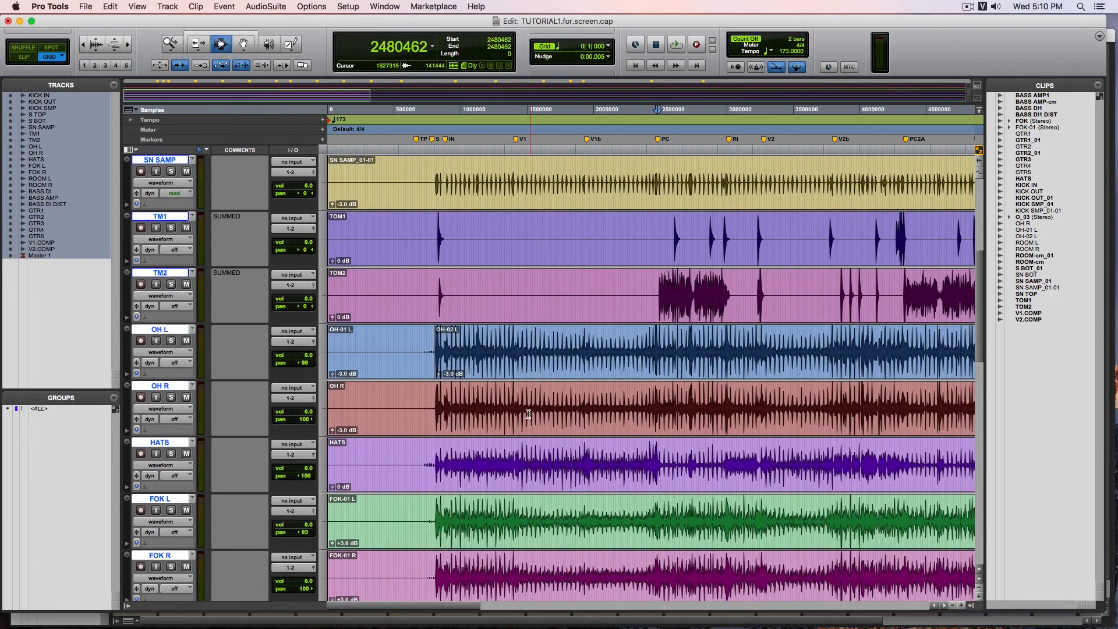
pyautogui.click(437, 372)
pyautogui.moveTo(495, 352); pyautogui.dragTo(421, 466)
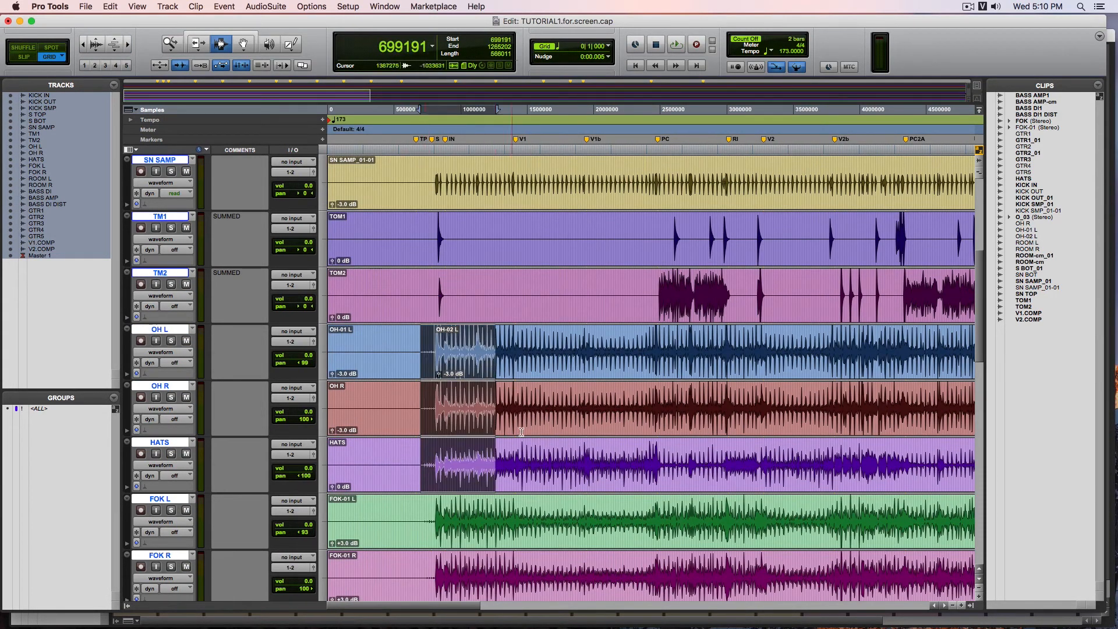
pyautogui.press('super+h')
pyautogui.click(428, 361)
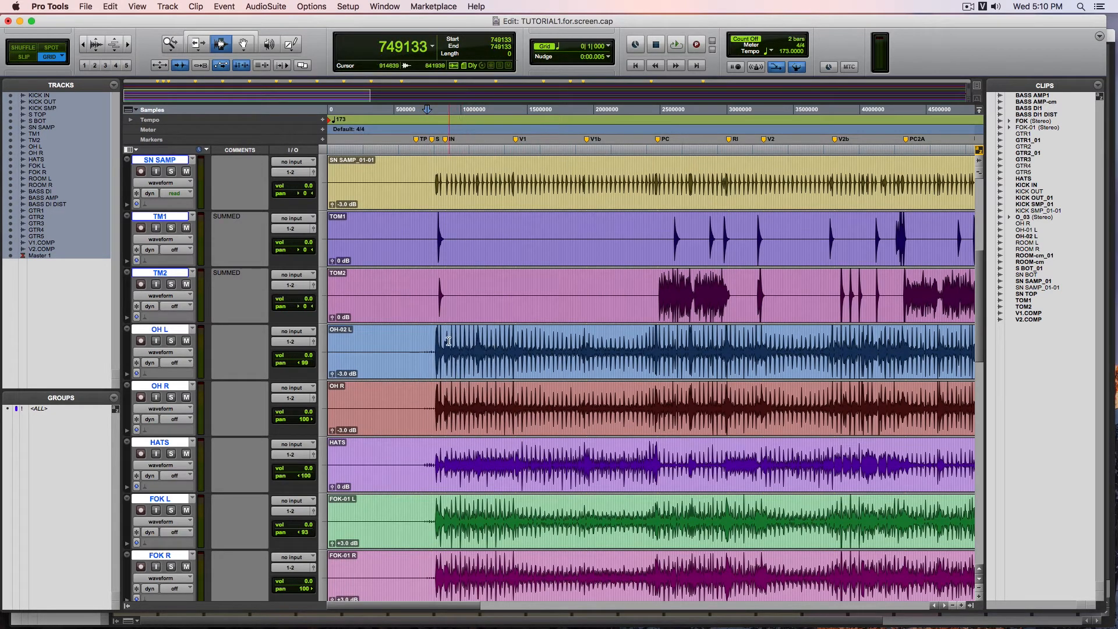
# Play from just past the IN marker, solo OH R and OH L together, stop playback, and clear the solos.
pyautogui.click(457, 341)
pyautogui.press('space')
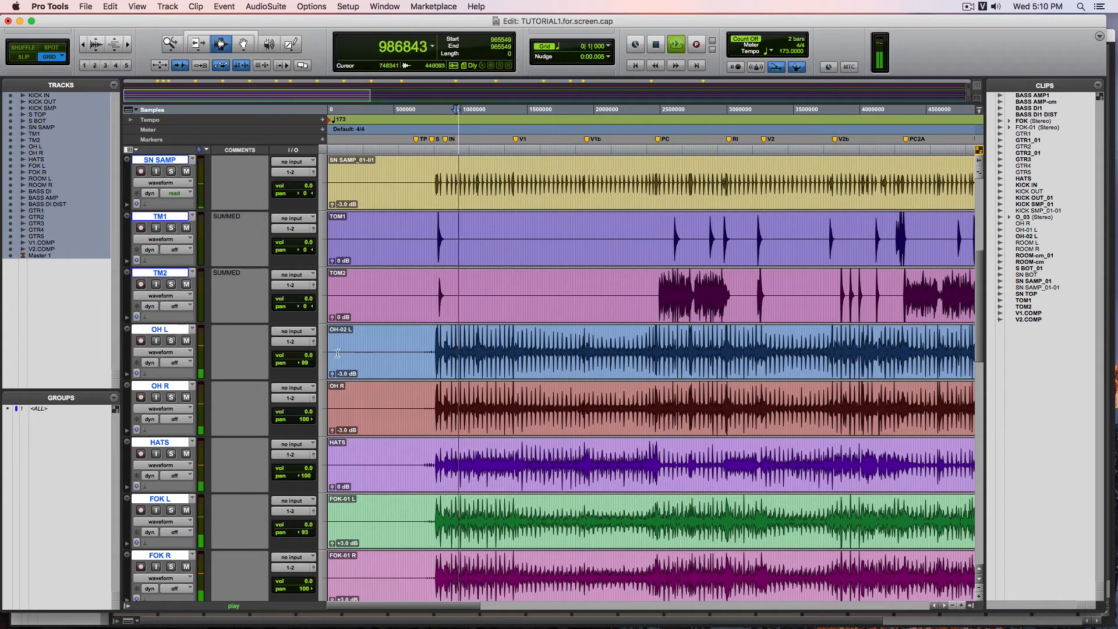
pyautogui.click(172, 398)
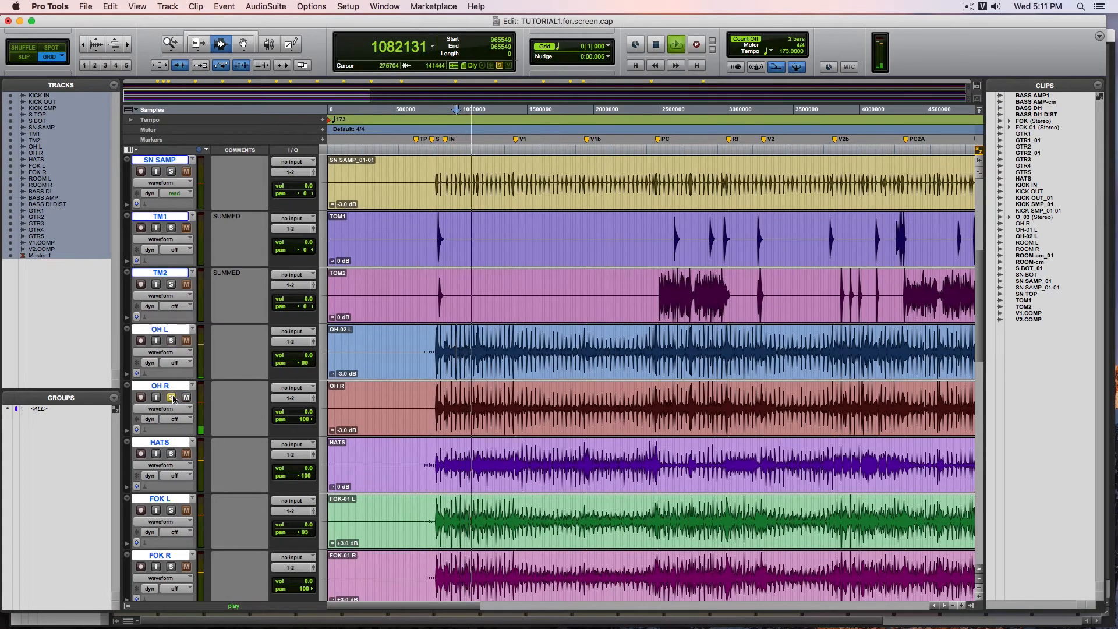
pyautogui.click(171, 341)
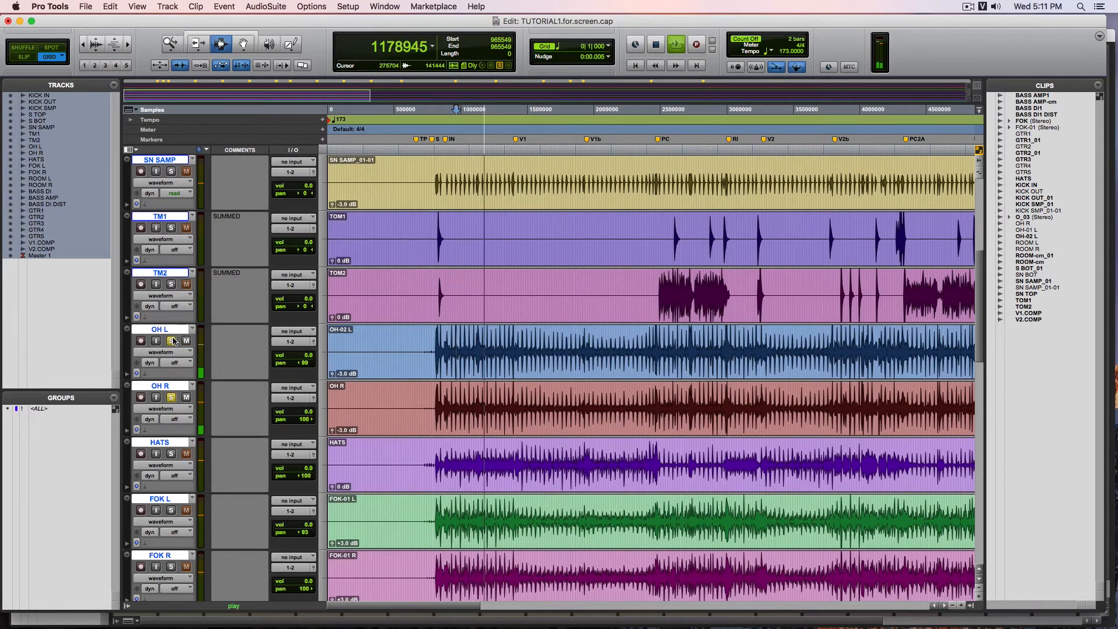
pyautogui.press('space')
pyautogui.keyDown('alt'); pyautogui.click(172, 340); pyautogui.keyUp('alt')
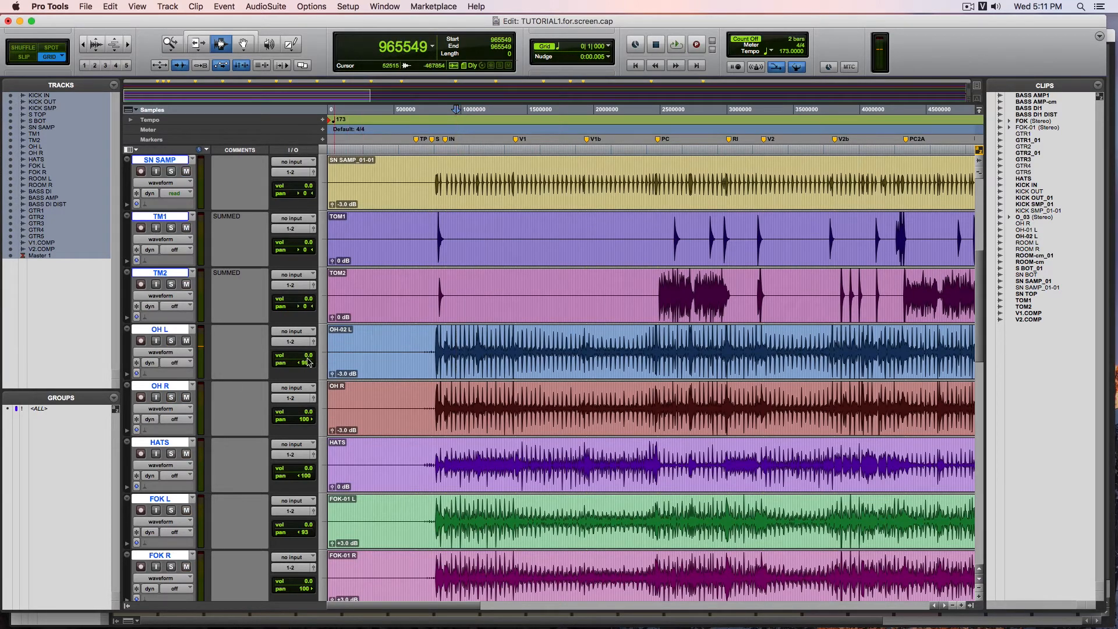
# Pan OH L fully left to 100 and OH R fully right to 100.
pyautogui.moveTo(302, 365); pyautogui.dragTo(315, 373)
pyautogui.moveTo(309, 423)
pyautogui.mouseDown()
pyautogui.moveTo(324, 426)
pyautogui.moveTo(313, 422)
pyautogui.mouseUp()
pyautogui.moveTo(310, 364); pyautogui.dragTo(274, 365)
# Play from the IN marker, solo HATS for a listen, clear its solo, and stop playback.
pyautogui.click(450, 453)
pyautogui.click(446, 461)
pyautogui.press('space')
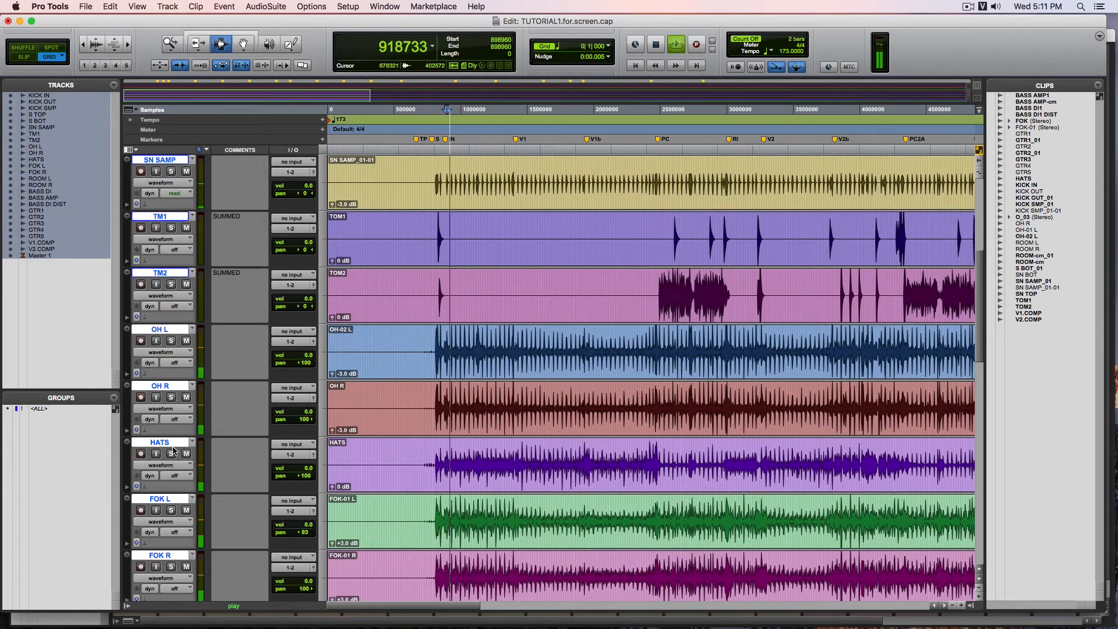
pyautogui.click(170, 453)
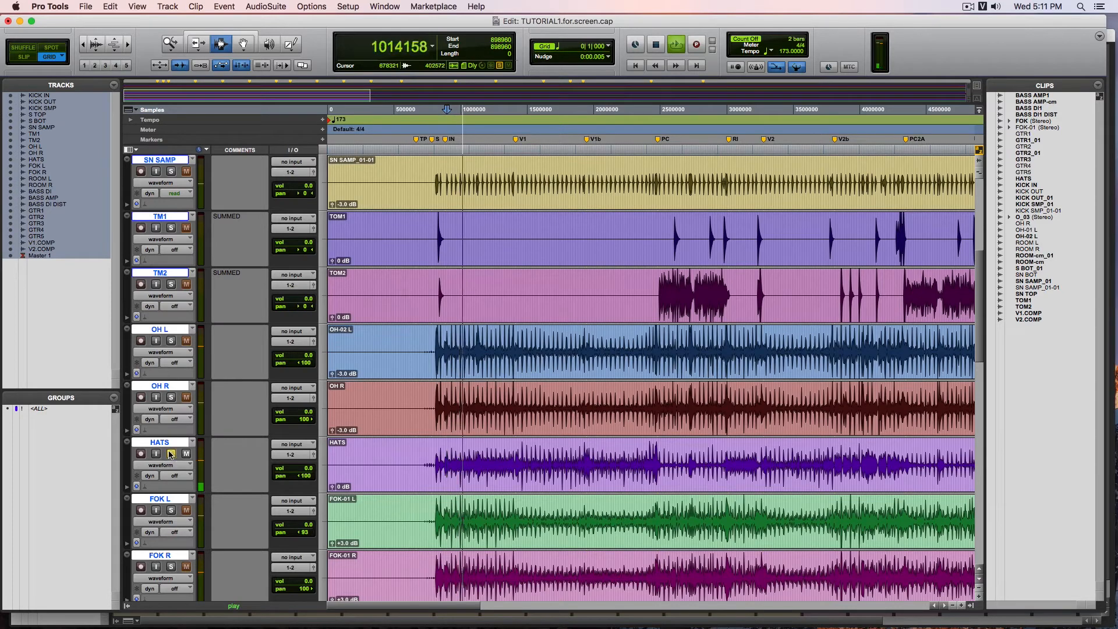
pyautogui.click(171, 455)
pyautogui.press('space')
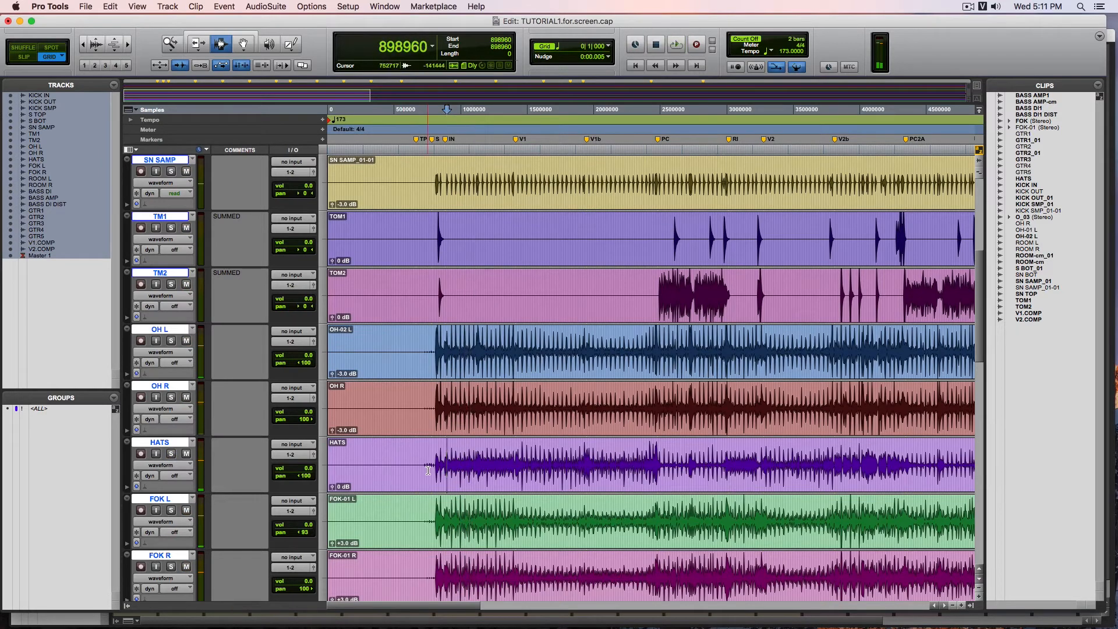
# Solo FOK L and FOK R, play them briefly from about the PC marker, and stop playback.
pyautogui.scroll(-3, 506, 483)
pyautogui.scroll(1, 506, 483)
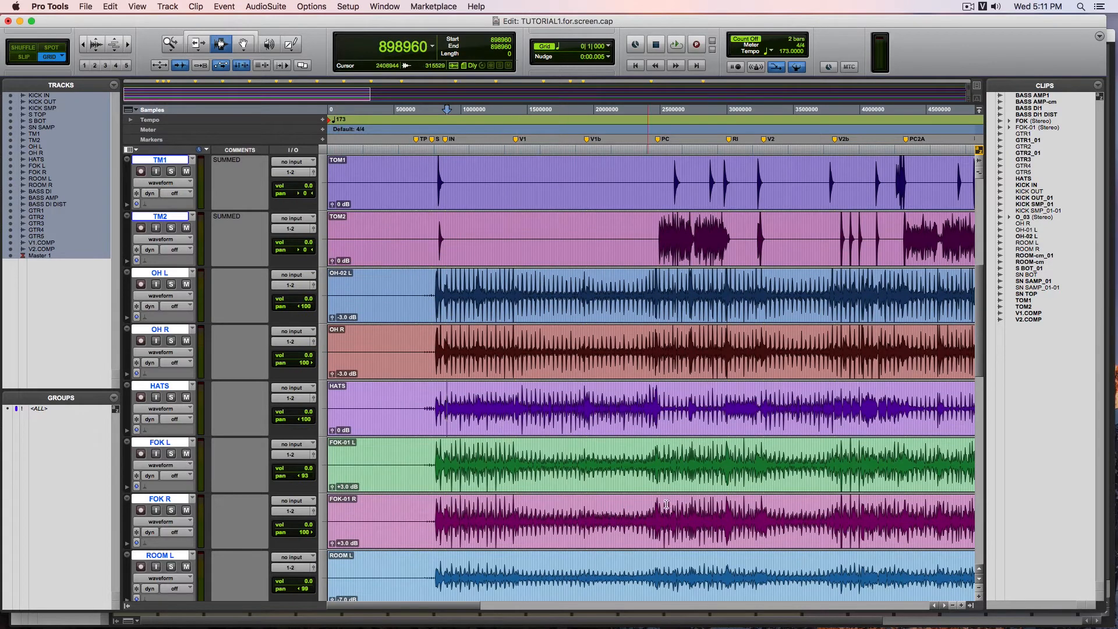
pyautogui.click(661, 479)
pyautogui.press('space')
pyautogui.press('space')
pyautogui.click(171, 454)
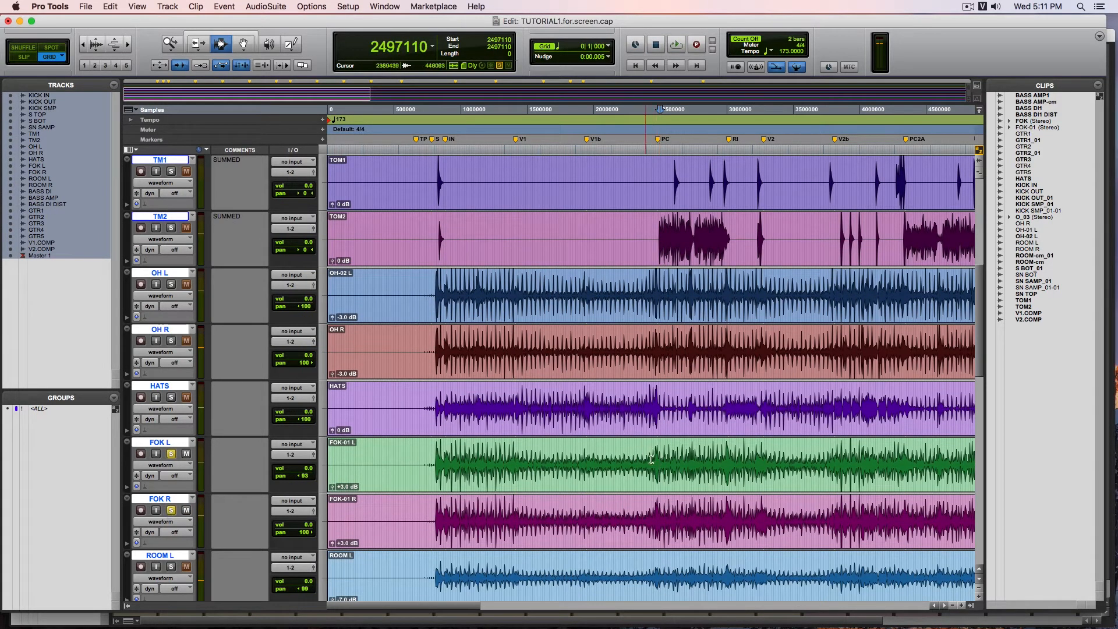
pyautogui.press('space')
pyautogui.press('space')
# Toggle the solos of FOK L and FOK R and restart playback from the PC section.
pyautogui.click(171, 454)
pyautogui.click(171, 510)
pyautogui.click(171, 454)
pyautogui.press('space')
# Switch to the mixer, solo S TOP alongside the FOK tracks, and centre the panning of FOK L and FOK R.
pyautogui.press('super+equal')
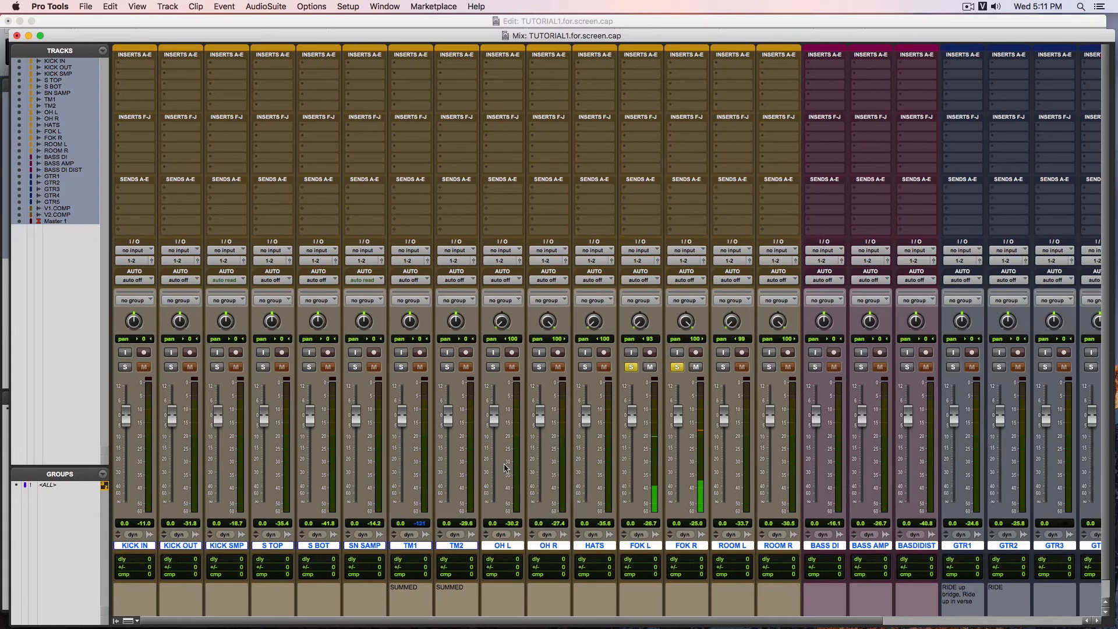
pyautogui.click(264, 367)
pyautogui.keyDown('alt'); pyautogui.click(640, 322); pyautogui.keyUp('alt')
# Insert the FabFilter Pro-Q 3 (mono) EQ in the first insert slot of S TOP.
pyautogui.click(258, 64)
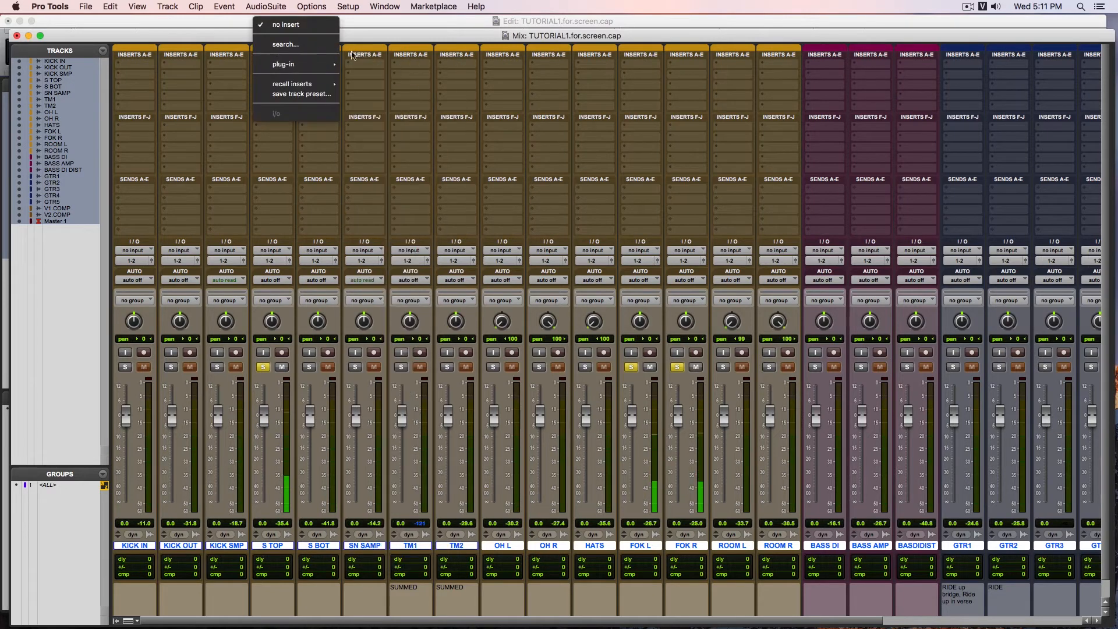
pyautogui.moveTo(315, 64)
pyautogui.moveTo(378, 157)
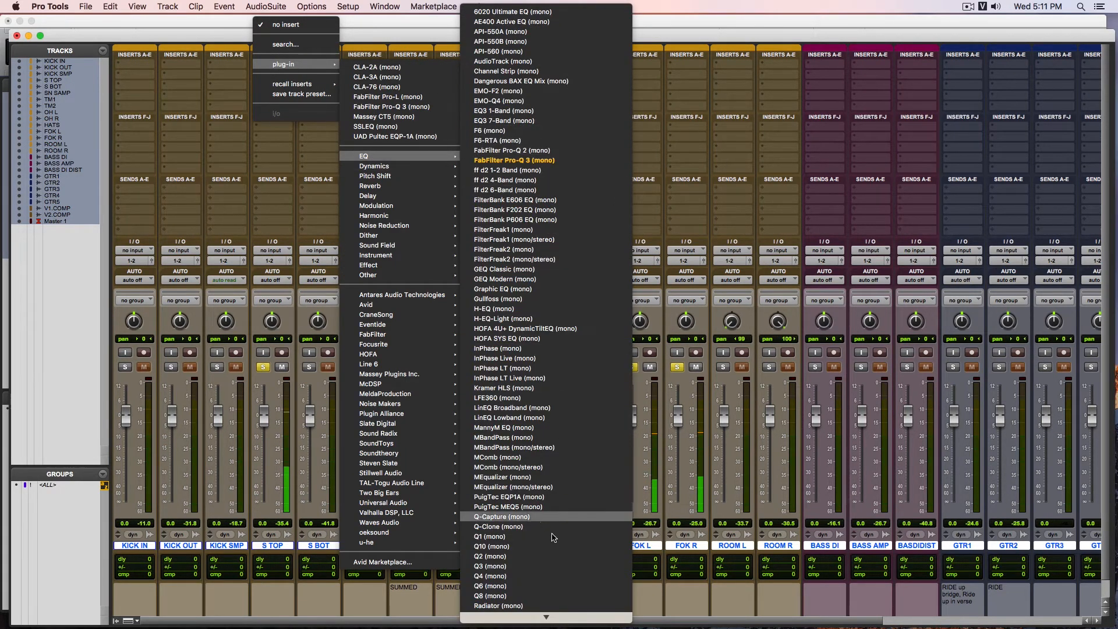
pyautogui.click(566, 162)
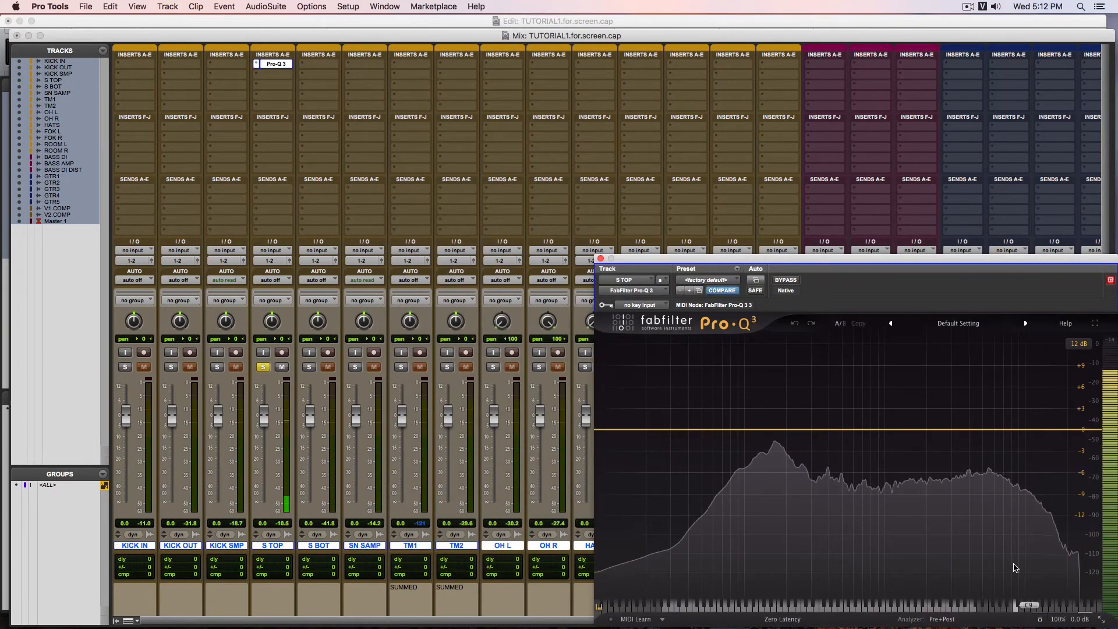
# Invert the output phase in S TOP's Pro-Q 3 and lower the S TOP fader to about -7.8 dB.
pyautogui.moveTo(1060, 618)
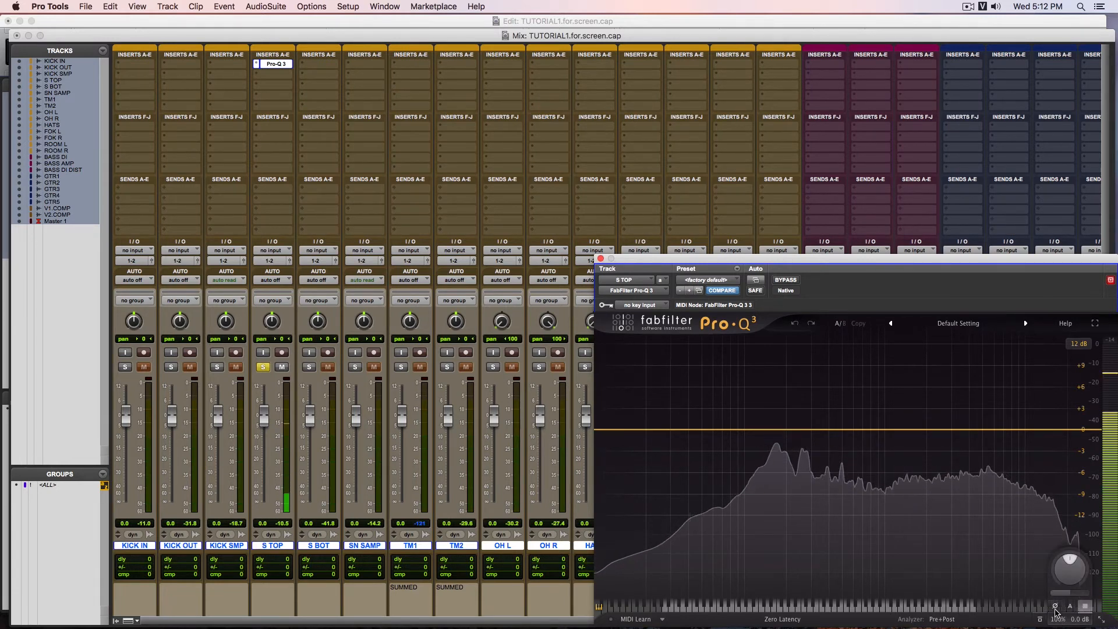
pyautogui.click(1056, 607)
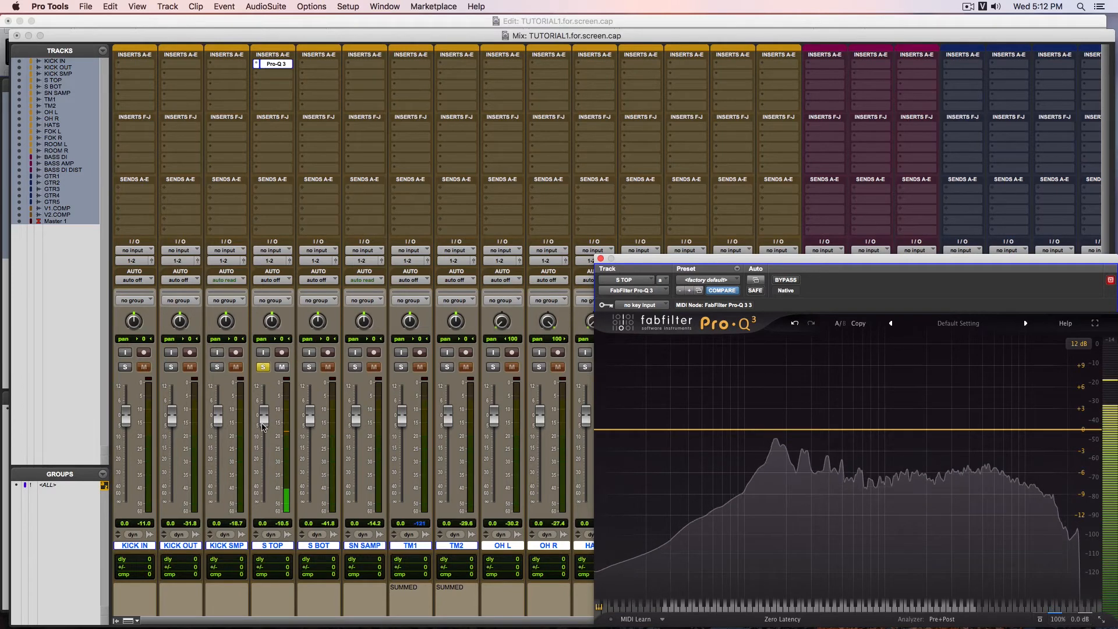
pyautogui.moveTo(264, 425)
pyautogui.mouseDown()
pyautogui.moveTo(265, 415)
pyautogui.moveTo(265, 445)
pyautogui.mouseUp()
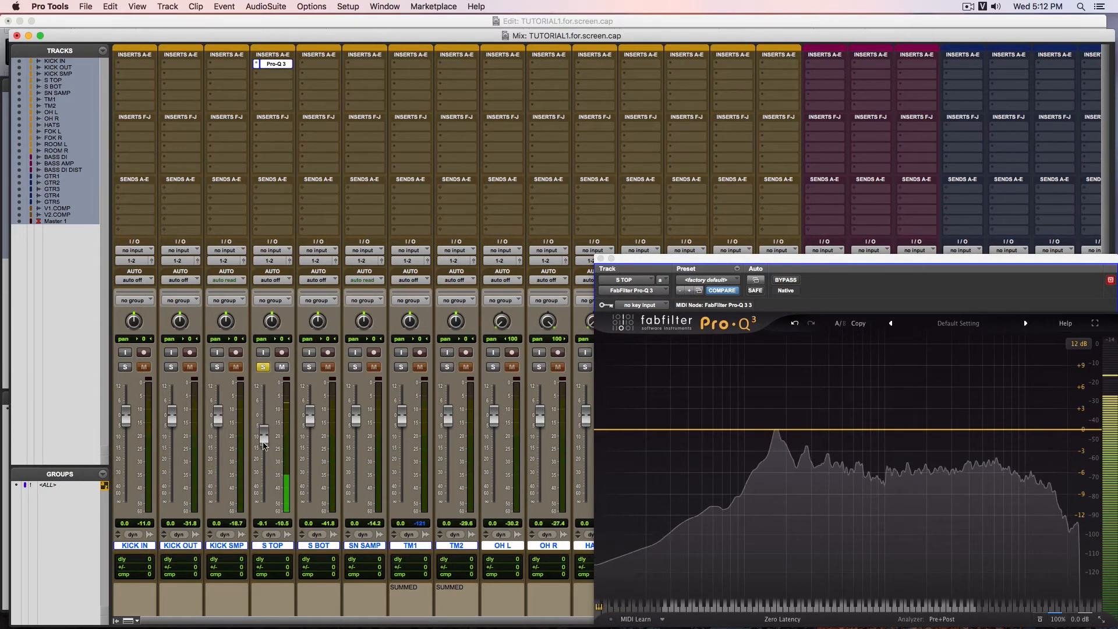
# Move the Pro-Q 3 window clear of the faders, compare S TOP's normal and inverted phase, and close the plug-in.
pyautogui.moveTo(707, 256); pyautogui.dragTo(575, 15)
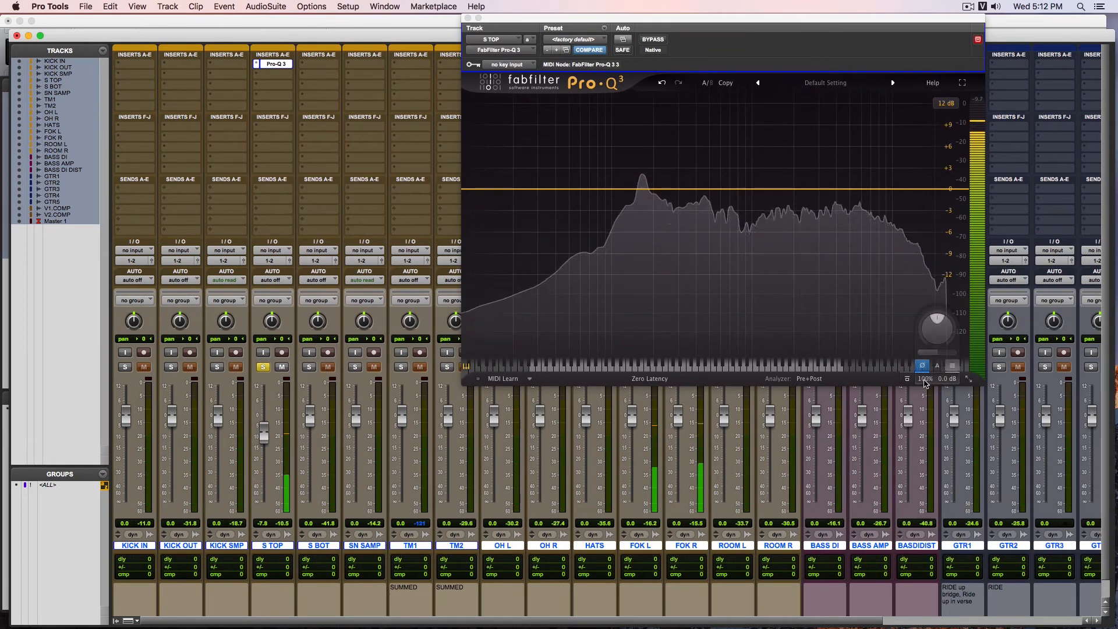
pyautogui.click(922, 367)
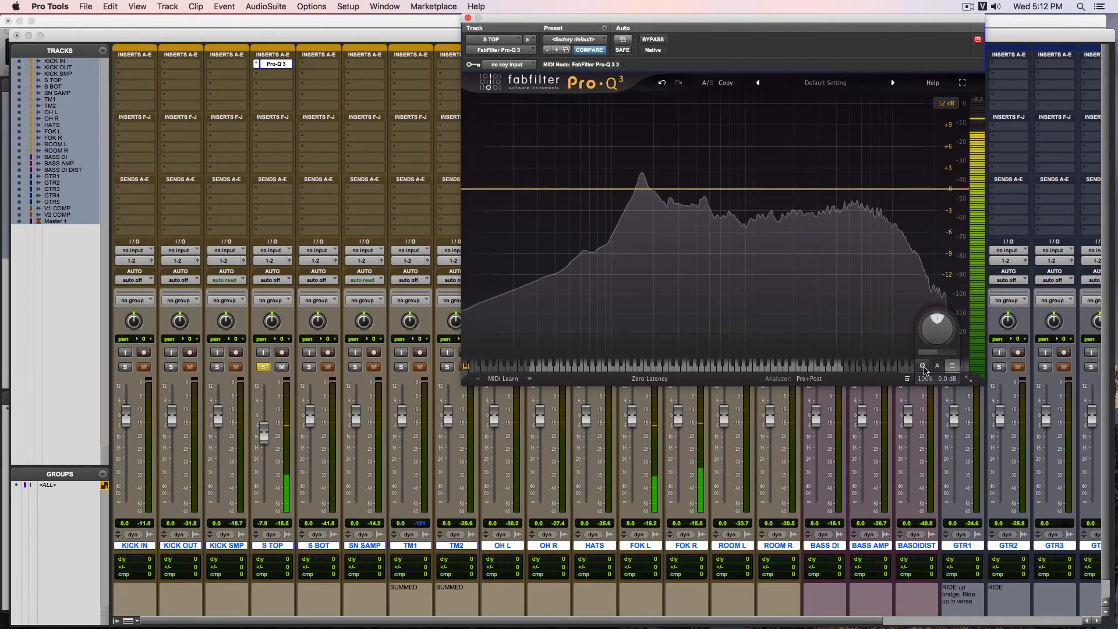
pyautogui.click(924, 367)
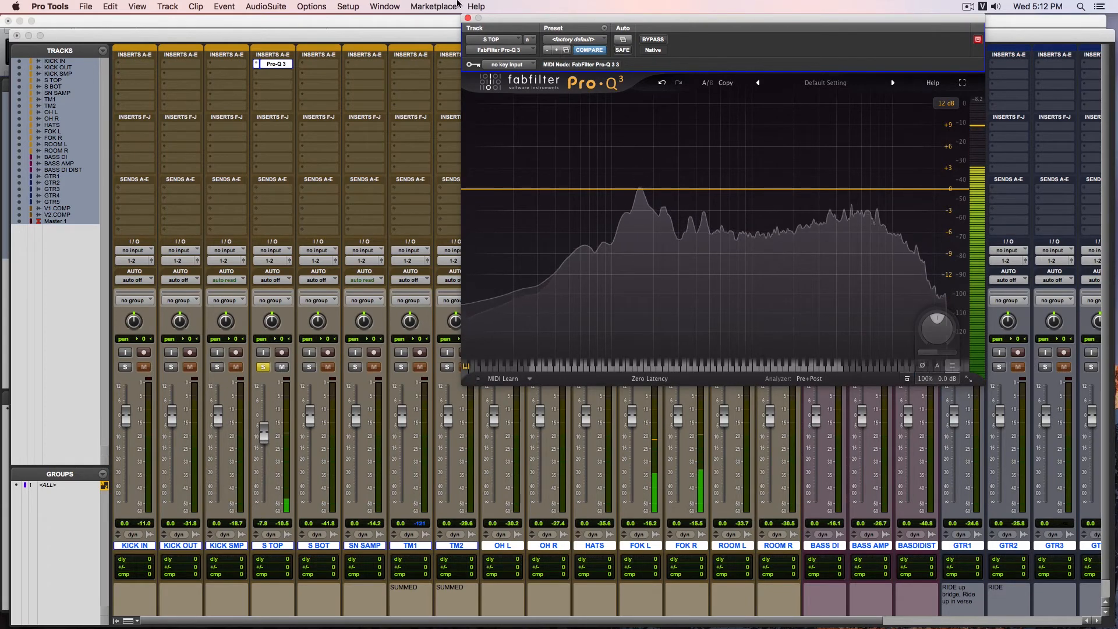
pyautogui.click(468, 19)
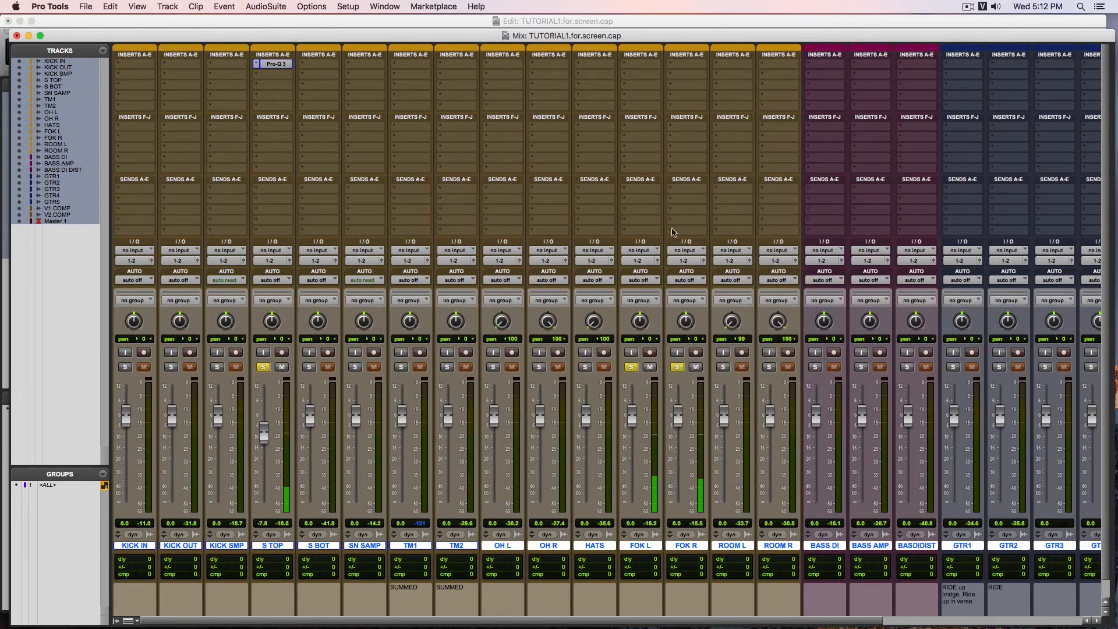
# Pan FOK R fully right and FOK L fully left to 100, and reset FOK L's fader to 0 dB.
pyautogui.moveTo(684, 323); pyautogui.dragTo(693, 291)
pyautogui.moveTo(639, 322); pyautogui.dragTo(614, 425)
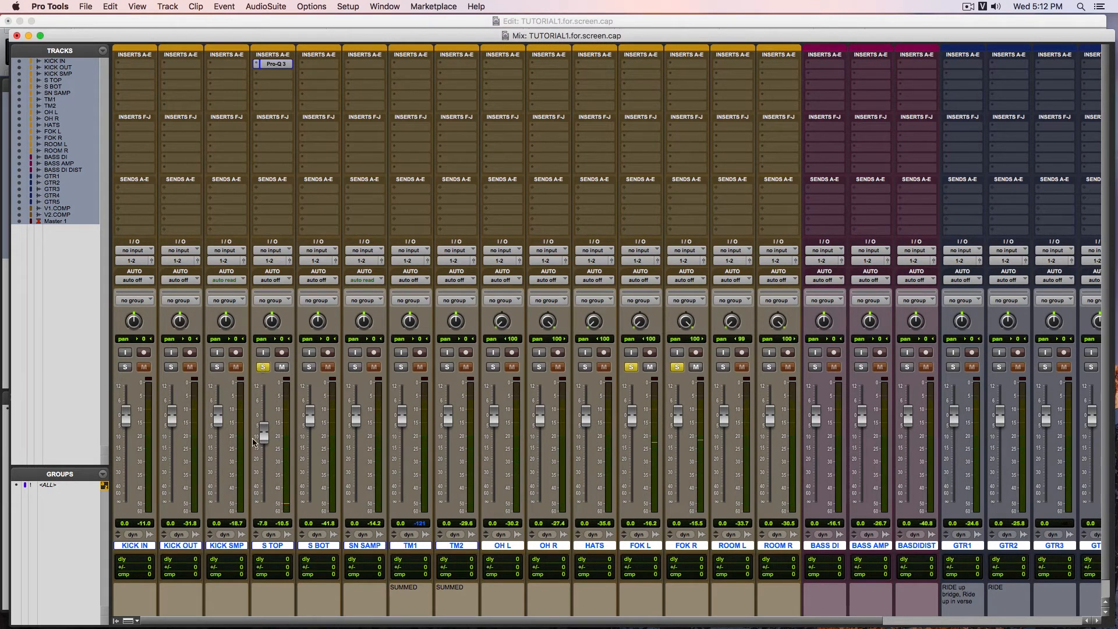
pyautogui.keyDown('ctrl'); pyautogui.keyDown('super'); pyautogui.click(272, 65); pyautogui.keyUp('super'); pyautogui.keyUp('ctrl')
pyautogui.keyDown('ctrl'); pyautogui.keyDown('super'); pyautogui.click(273, 65); pyautogui.keyUp('super'); pyautogui.keyUp('ctrl')
pyautogui.moveTo(632, 418); pyautogui.dragTo(638, 425)
pyautogui.keyDown('alt'); pyautogui.click(632, 421); pyautogui.keyUp('alt')
# Resume playback, clear the S TOP and FOK solos, reset S TOP's fader to 0 dB, and stop playback.
pyautogui.press('space')
pyautogui.click(264, 368)
pyautogui.keyDown('alt'); pyautogui.click(632, 368); pyautogui.keyUp('alt')
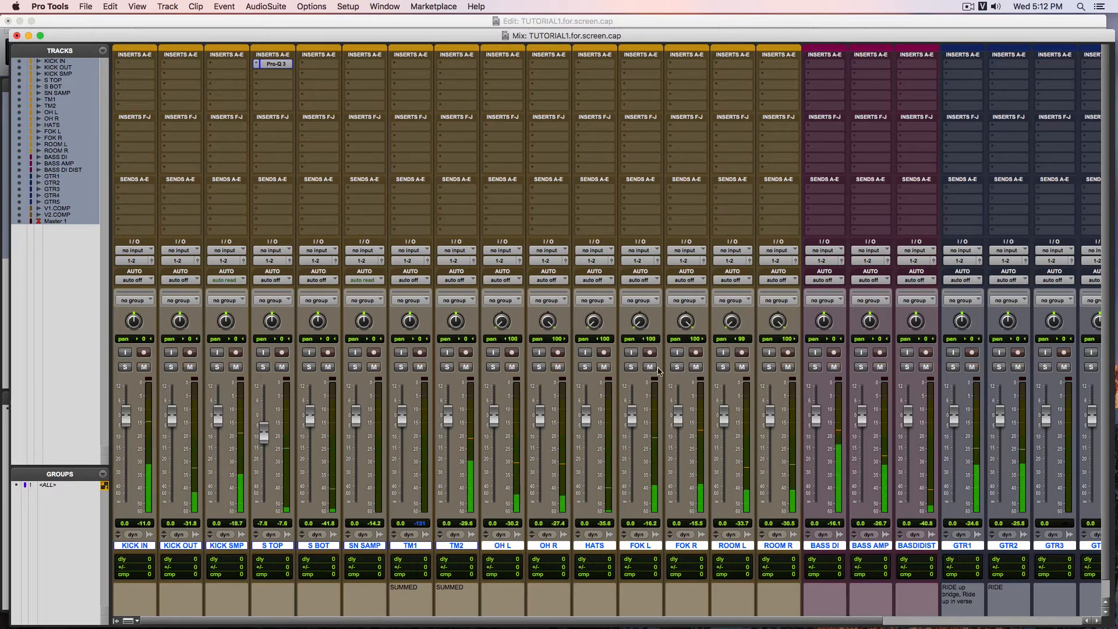
pyautogui.keyDown('alt'); pyautogui.click(267, 434); pyautogui.keyUp('alt')
pyautogui.press('space')
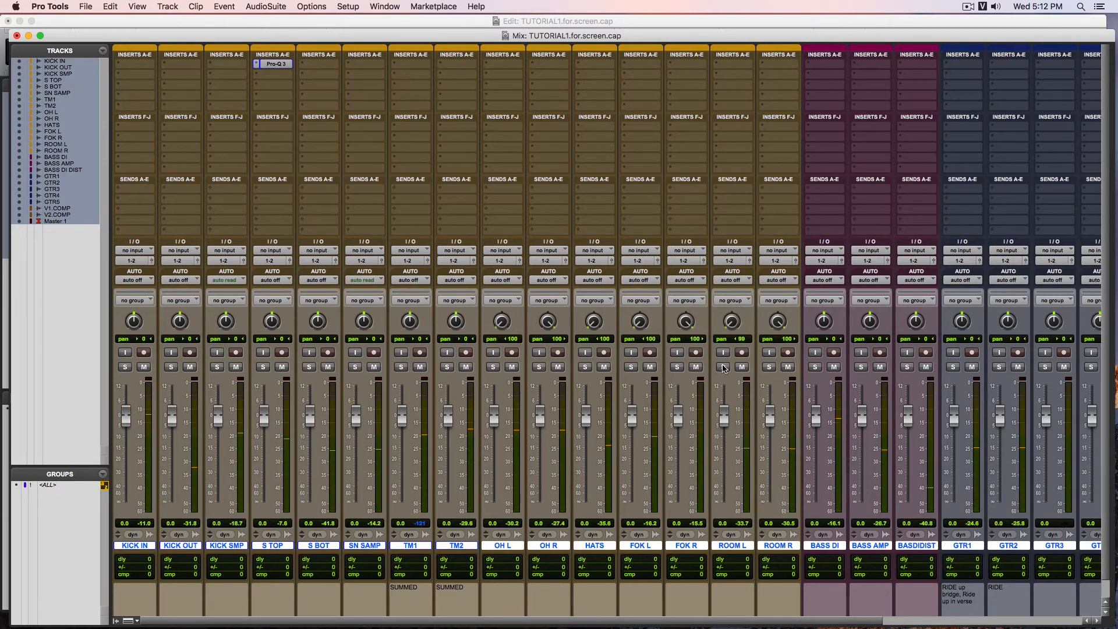
# Solo ROOM L and ROOM R, listen to both room mics, and stop playback from the edit view.
pyautogui.click(723, 367)
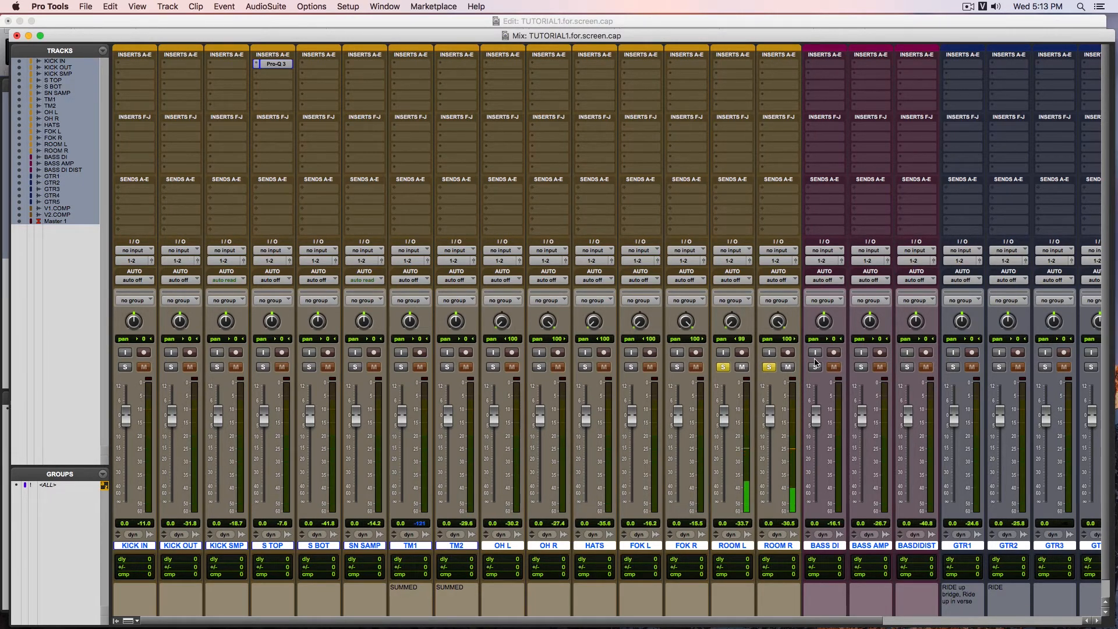
pyautogui.press('super+equal')
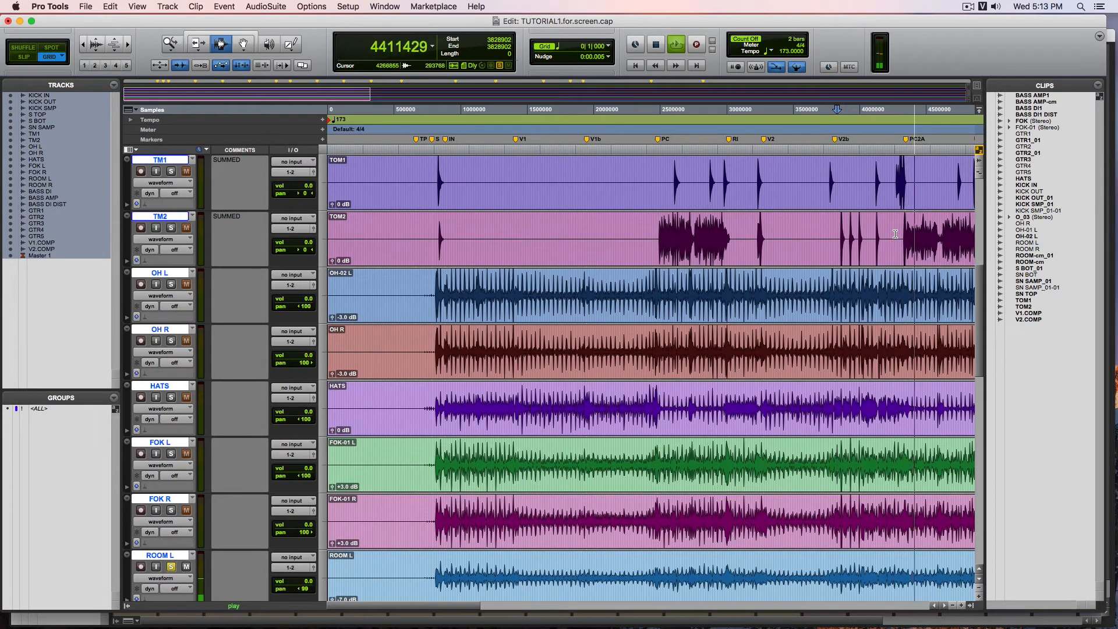
pyautogui.press('space')
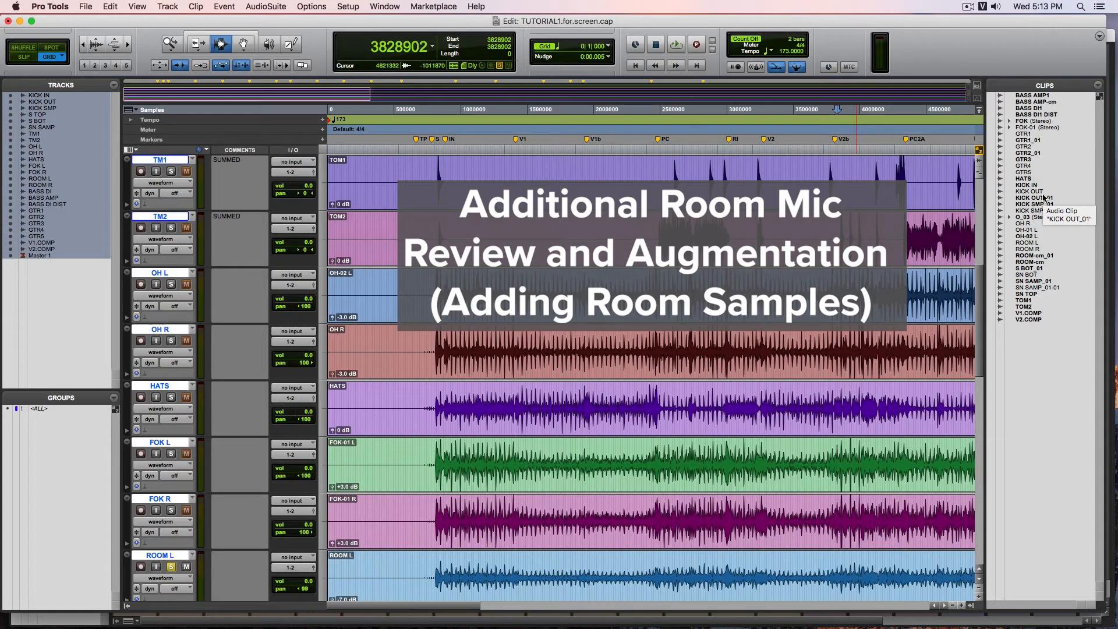
# Return to the mixer and toggle the solos of ROOM R and ROOM L.
pyautogui.press('super+equal')
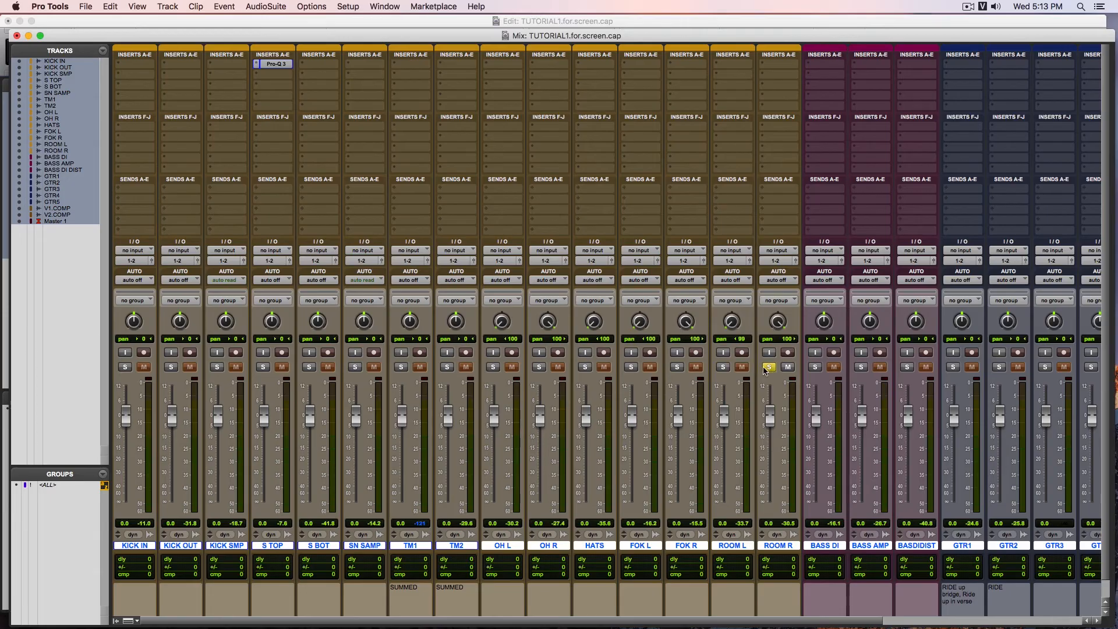
pyautogui.click(768, 368)
pyautogui.click(722, 368)
# Examine the drum waveforms in the edit view, from KICK IN down to the ROOM L and ROOM R tracks.
pyautogui.click(630, 20)
pyautogui.scroll(10, 641, 203)
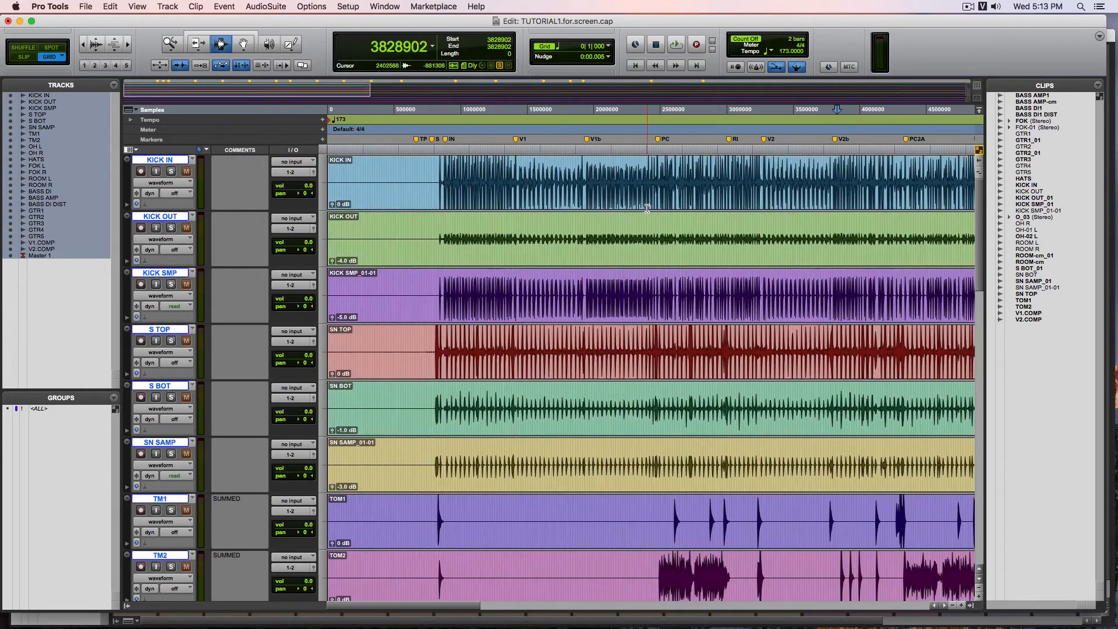
pyautogui.scroll(-2, 641, 203)
pyautogui.scroll(-1, 641, 202)
pyautogui.scroll(2, 629, 262)
pyautogui.scroll(-1, 612, 302)
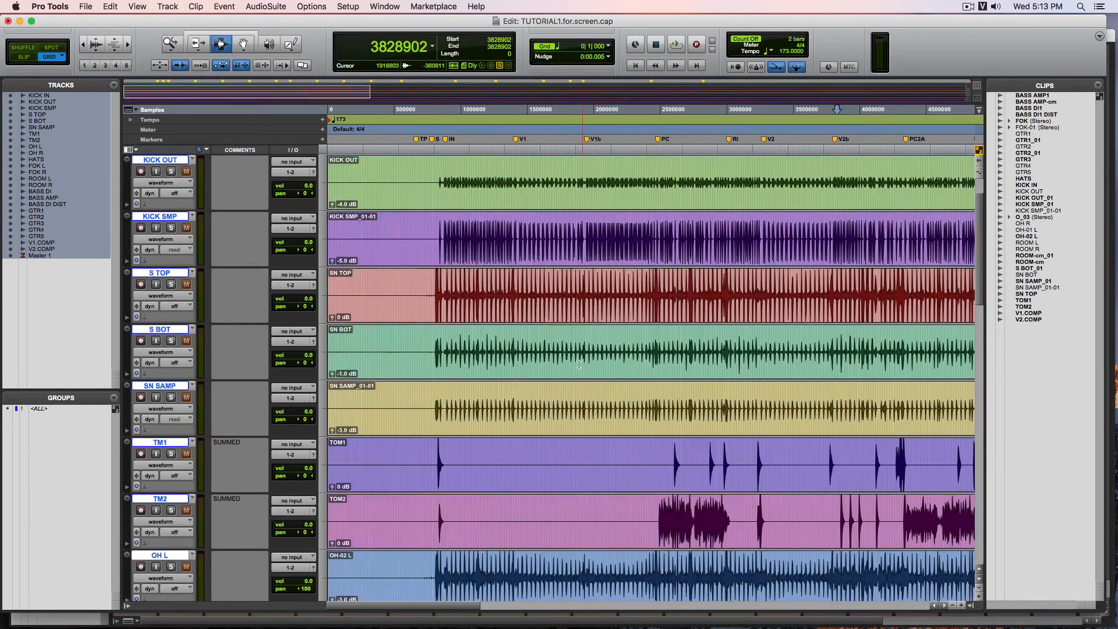
pyautogui.scroll(-3, 587, 360)
pyautogui.scroll(-5, 587, 360)
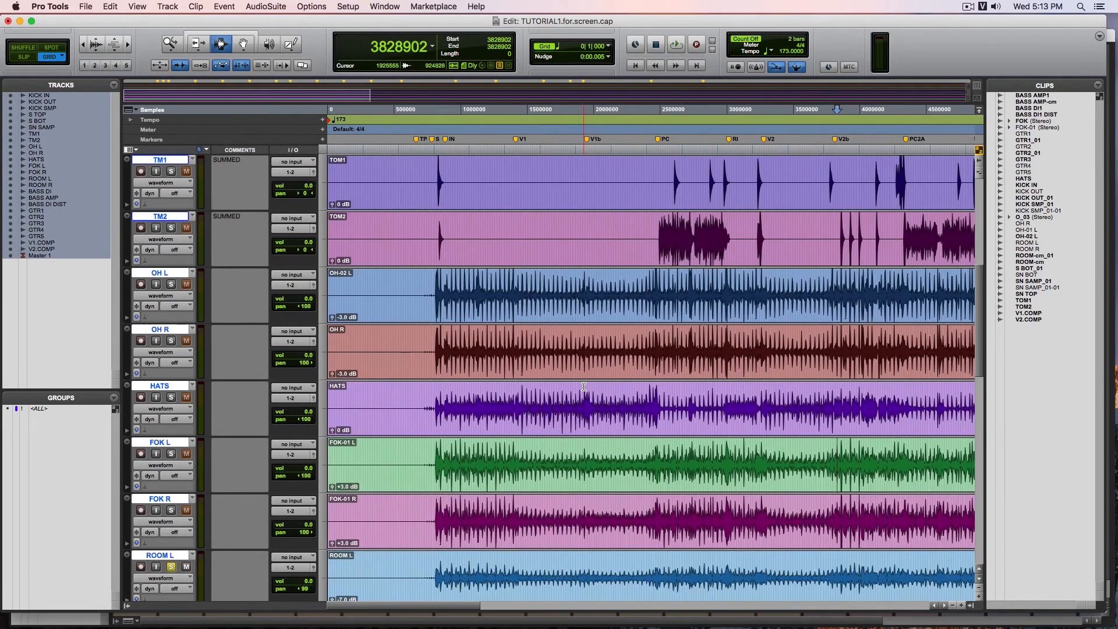
pyautogui.scroll(2, 584, 386)
pyautogui.scroll(-3, 578, 378)
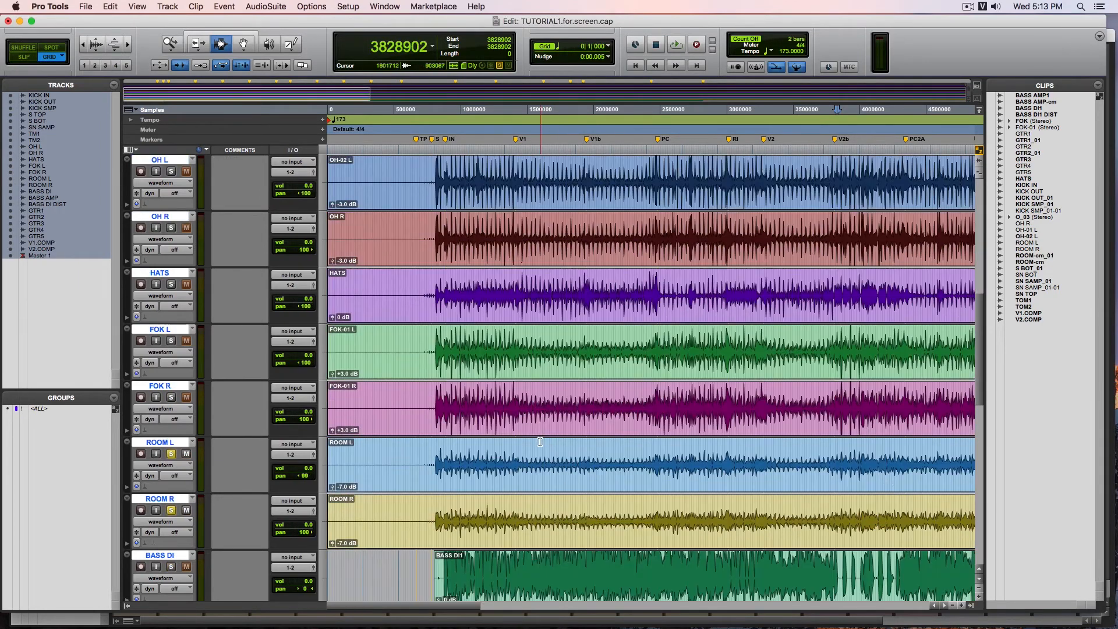
# Play the soloed room mics briefly from where the drums start in ROOM L, and stop playback.
pyautogui.click(437, 360)
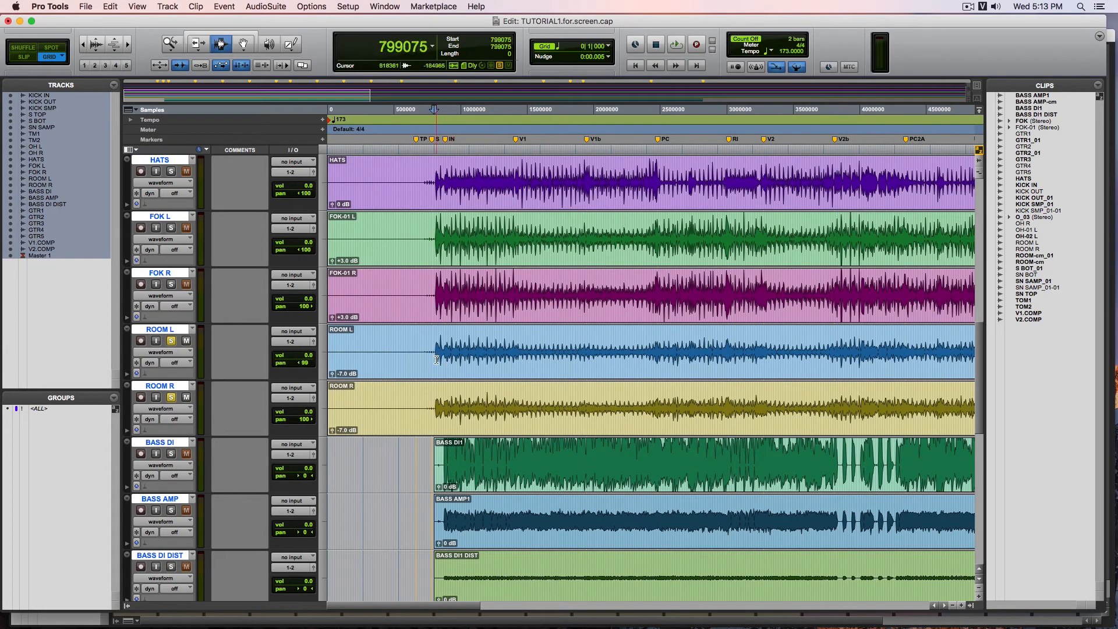
pyautogui.press('space')
pyautogui.press('space')
# Select ROOM L and ROOM R from sample 799075 at the drums' start to sample 11103815 after the outro.
pyautogui.moveTo(434, 361); pyautogui.dragTo(836, 402)
pyautogui.hscroll(10, 820, 364)
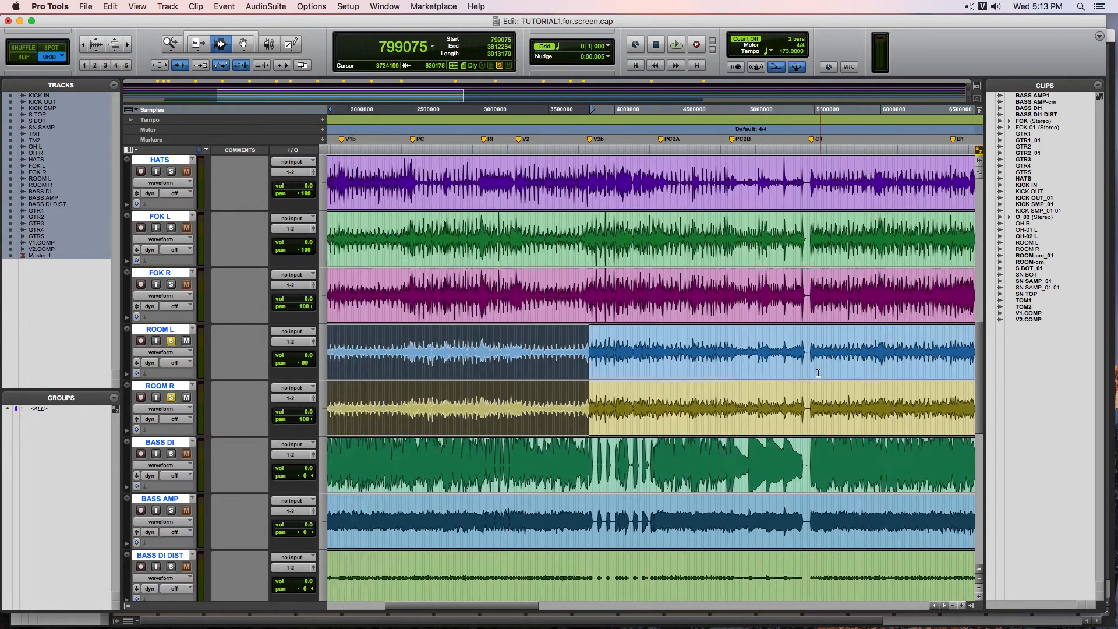
pyautogui.hscroll(6, 804, 392)
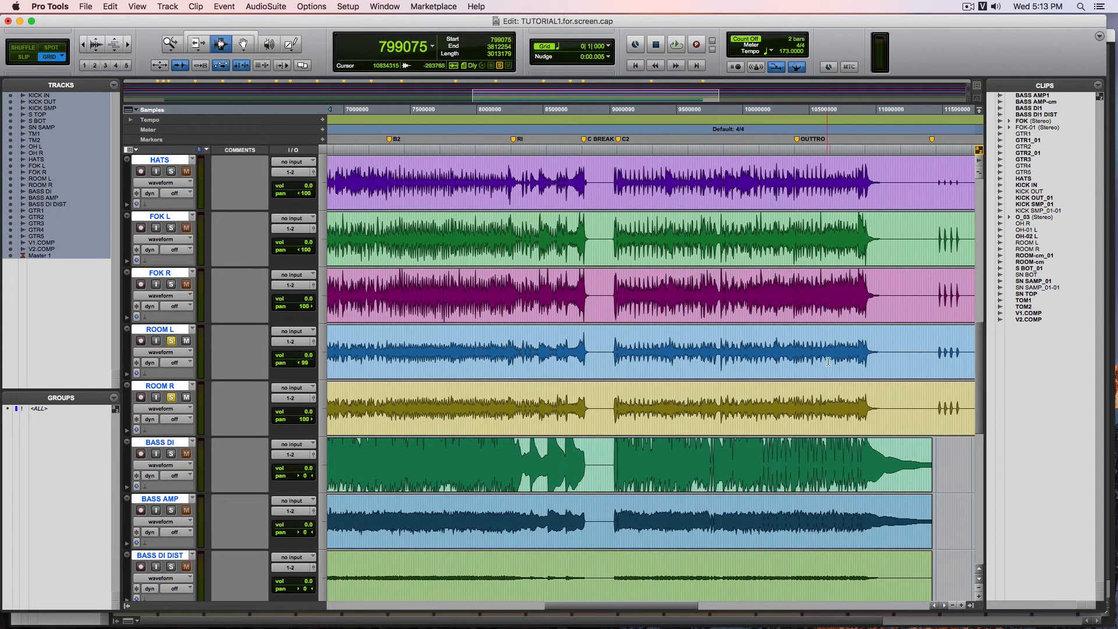
pyautogui.moveTo(861, 360); pyautogui.dragTo(889, 368)
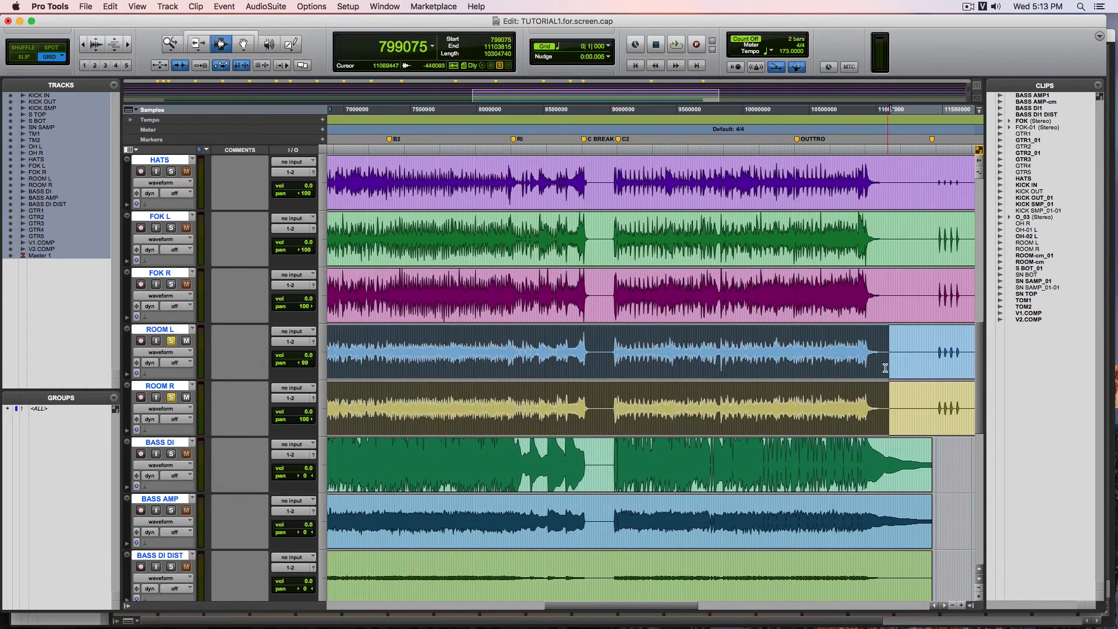
pyautogui.hscroll(-8, 882, 370)
pyautogui.hscroll(-7, 876, 374)
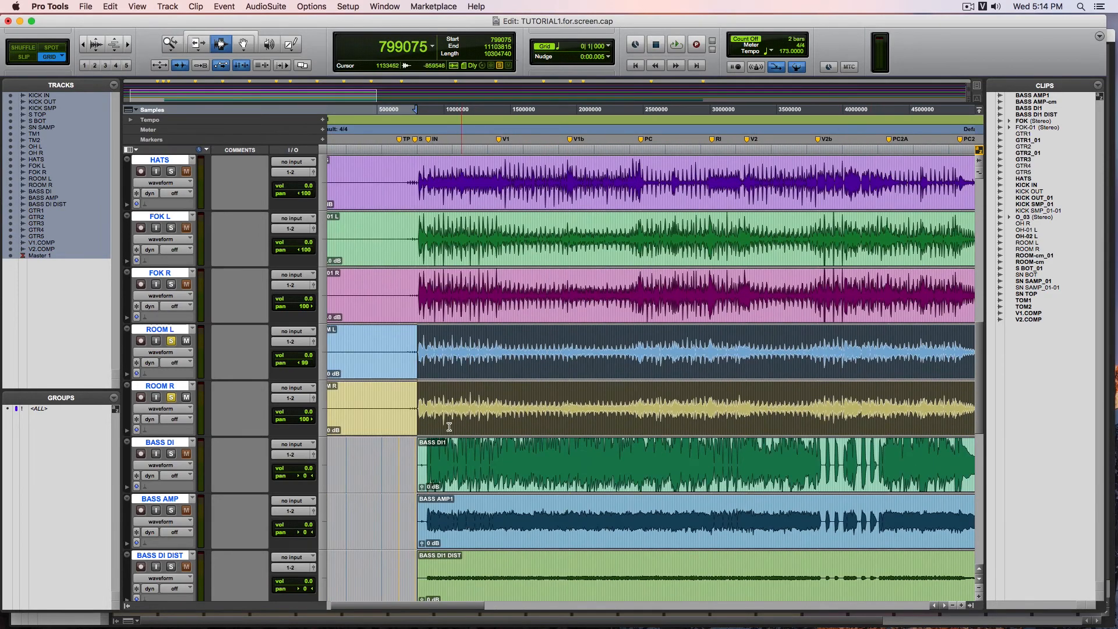
# Select the entire ROOM L and ROOM R clips and check them along the full song timeline.
pyautogui.doubleClick(408, 364)
pyautogui.keyDown('shift'); pyautogui.click(390, 389); pyautogui.keyUp('shift')
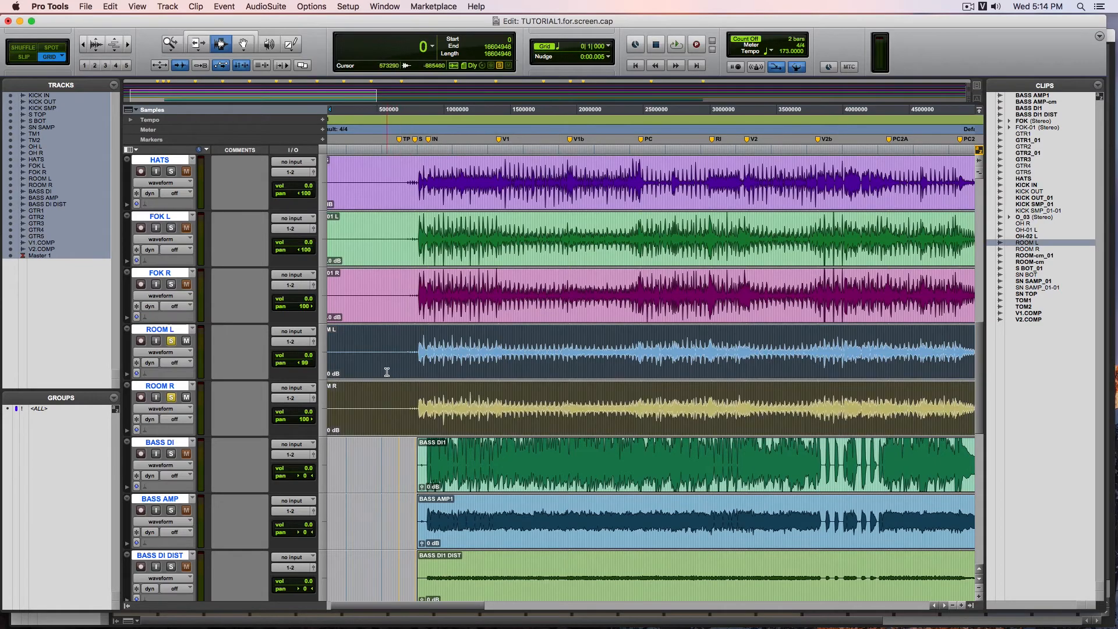
pyautogui.hscroll(10, 371, 371)
pyautogui.hscroll(15, 371, 371)
pyautogui.hscroll(-20, 364, 369)
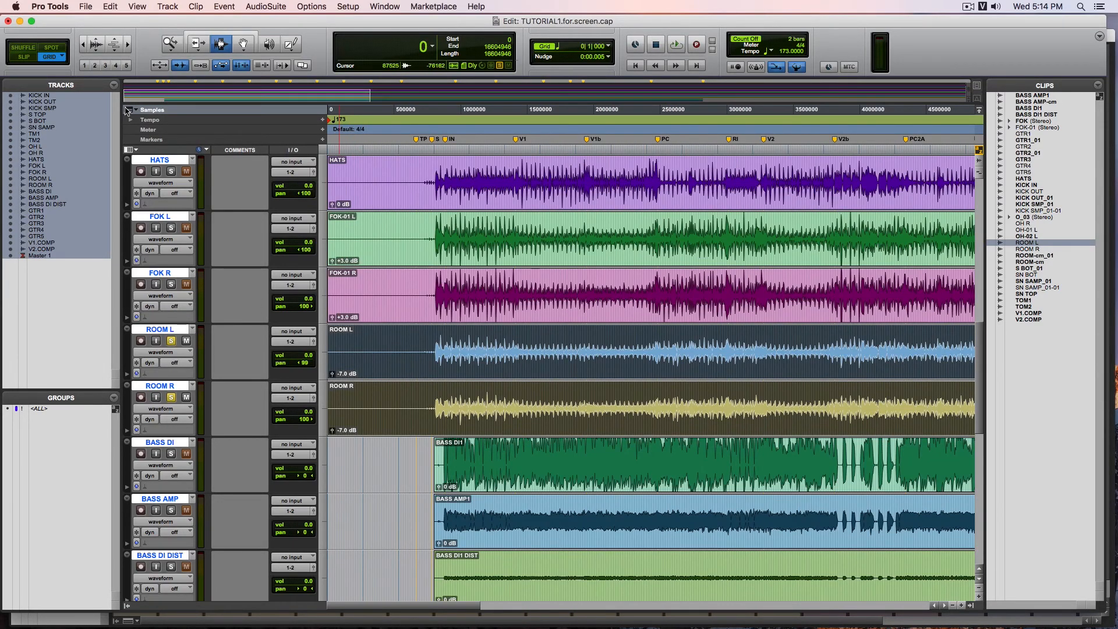
pyautogui.scroll(15, 465, 262)
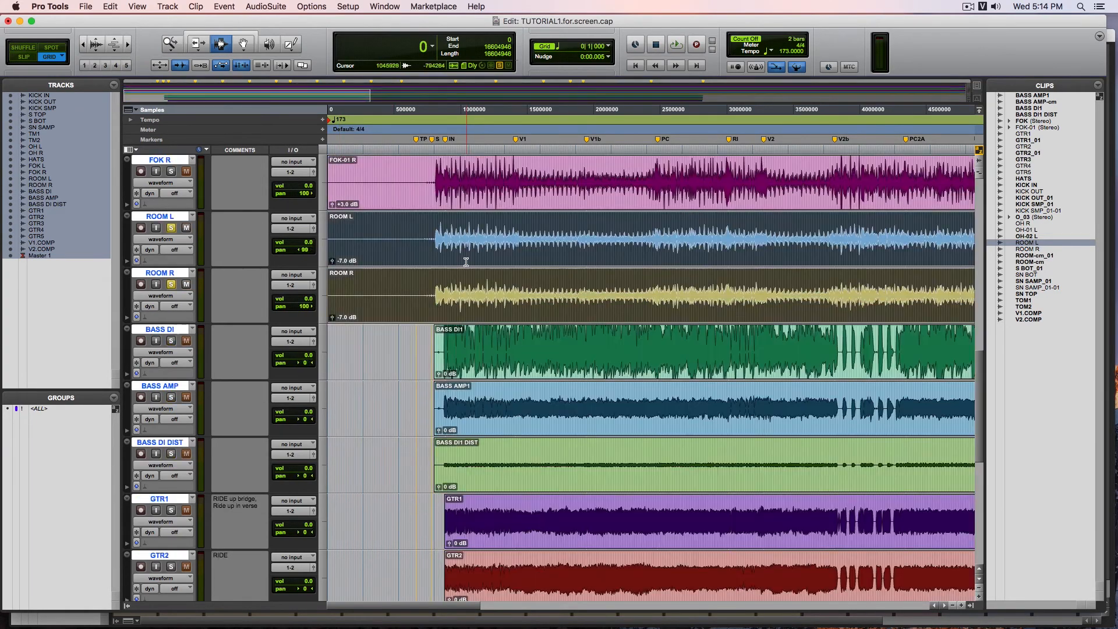
# Unsolo ROOM L and ROOM R and select only those two tracks in the edit view.
pyautogui.scroll(-15, 464, 262)
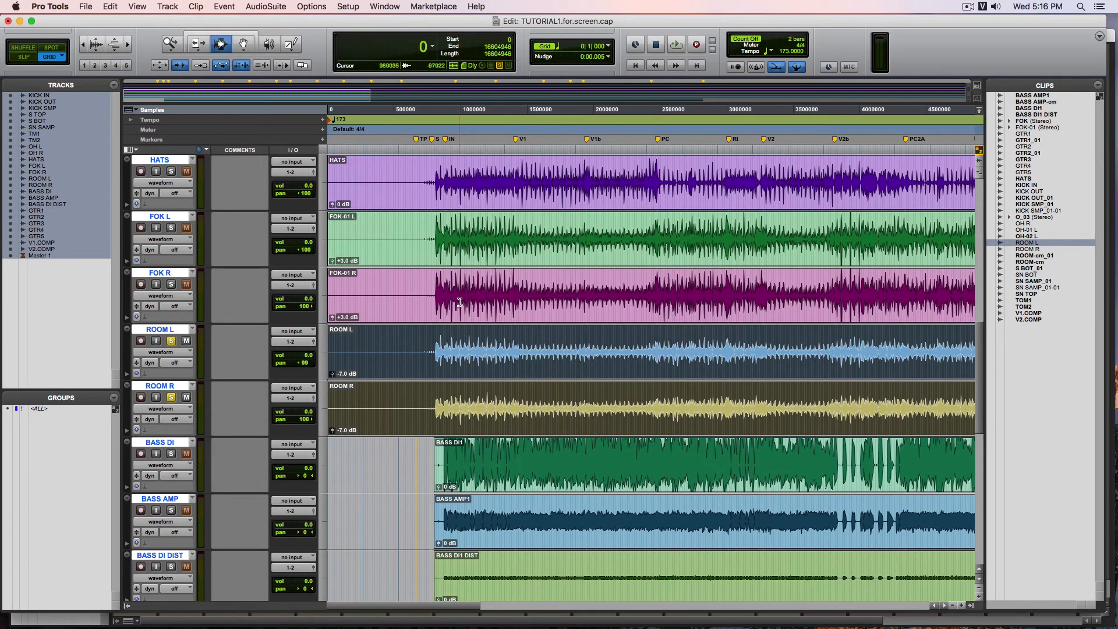
pyautogui.click(171, 341)
pyautogui.click(171, 398)
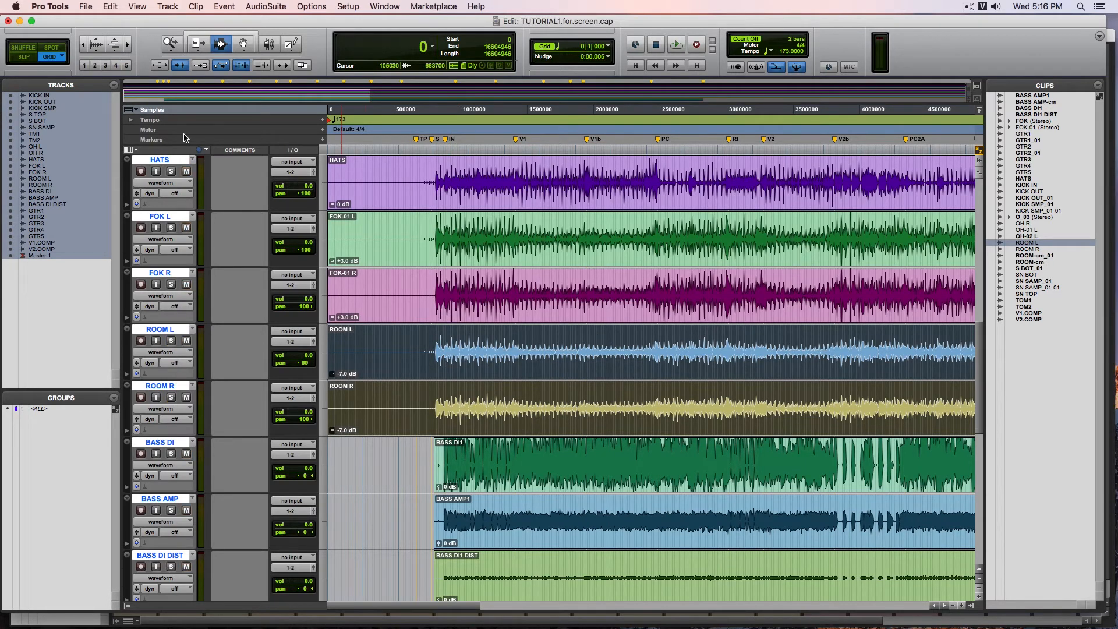
pyautogui.click(158, 388)
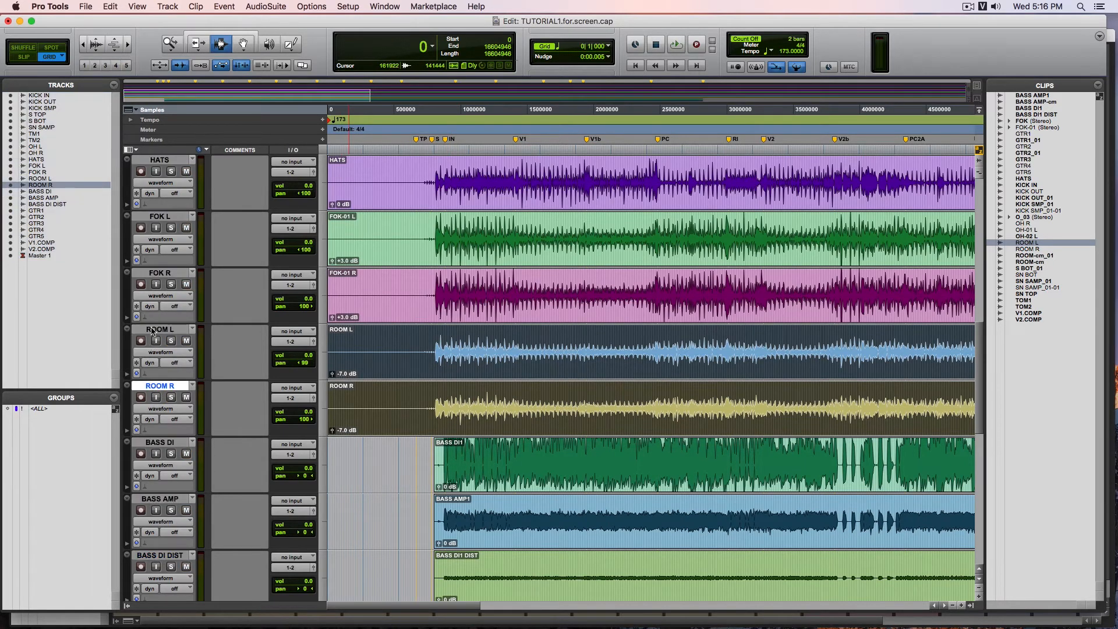
pyautogui.keyDown('shift'); pyautogui.click(156, 330); pyautogui.keyUp('shift')
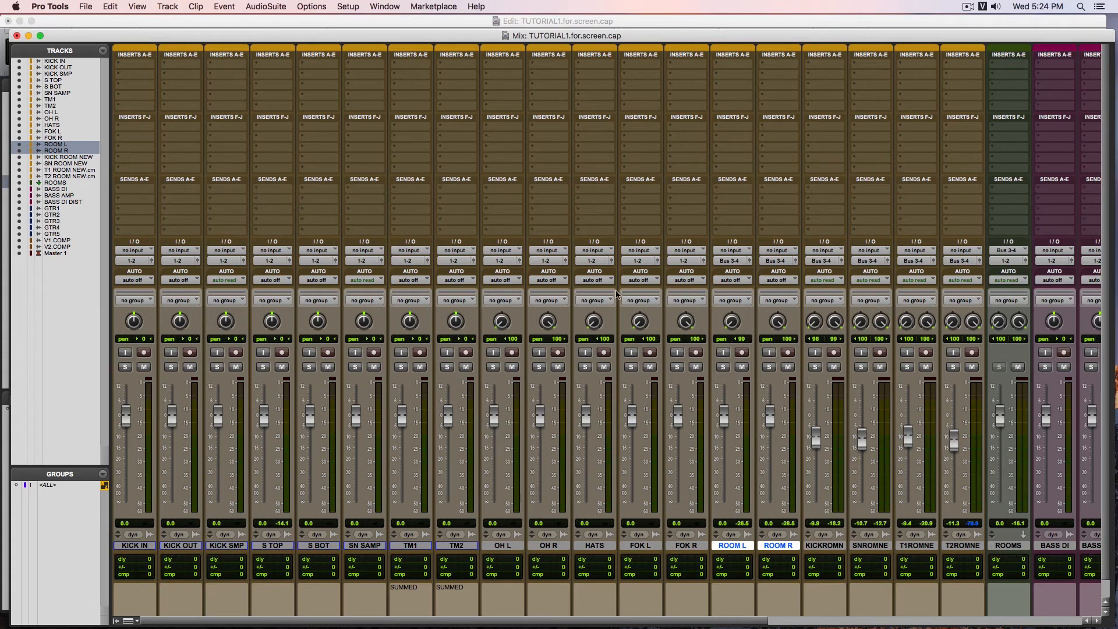
# Solo ROOM L and ROOM R in the mixer, play them, and select the ROOMS track.
pyautogui.hscroll(10, 643, 373)
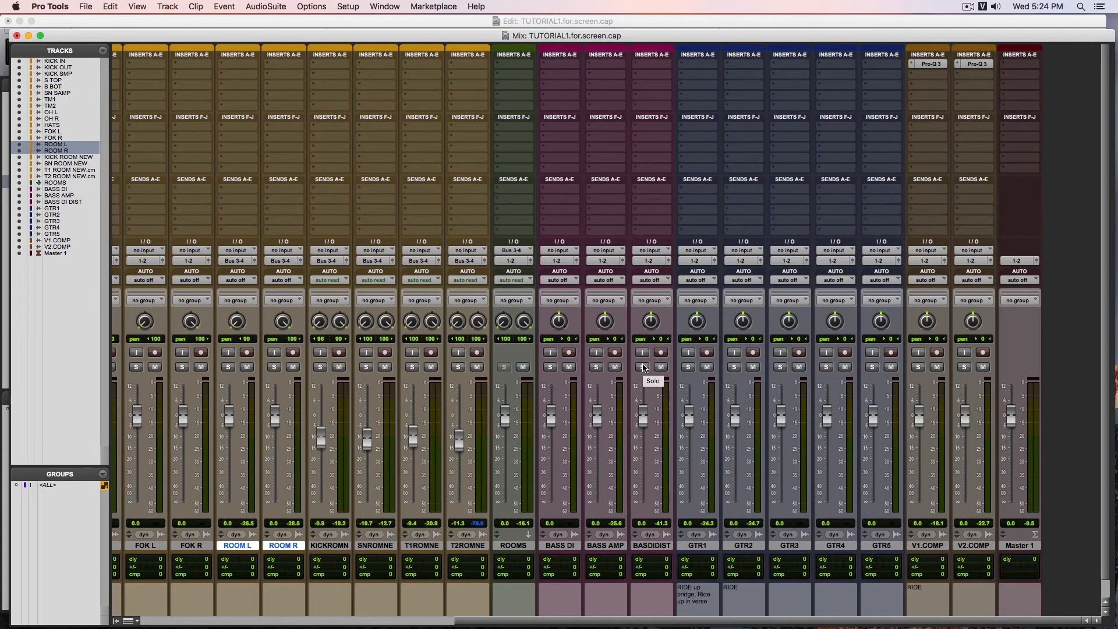
pyautogui.click(228, 367)
pyautogui.click(273, 367)
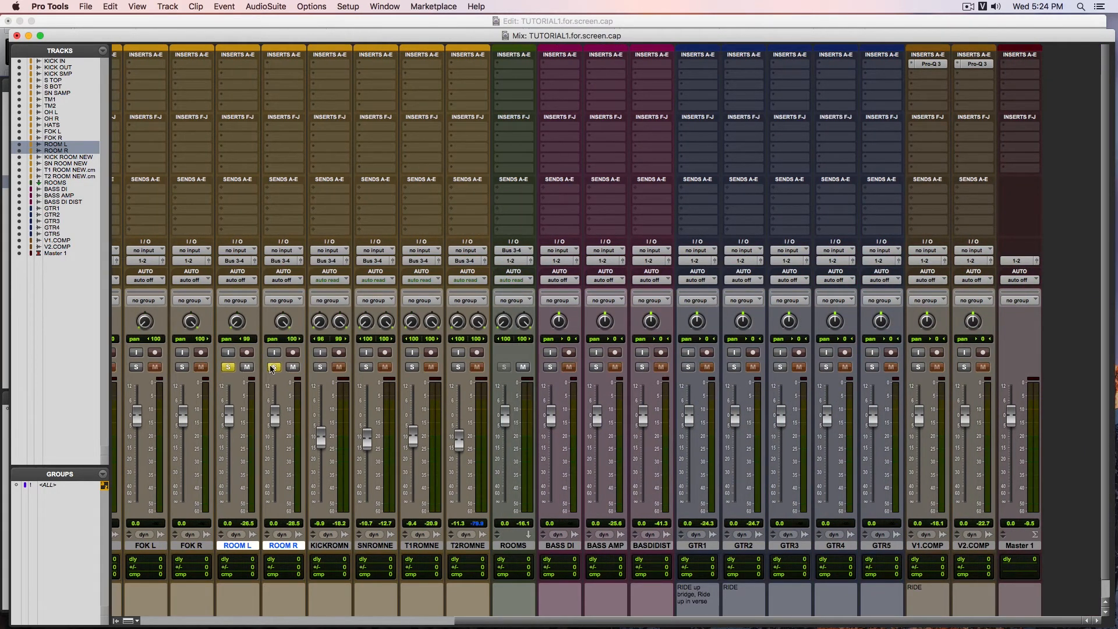
pyautogui.press('space')
pyautogui.click(516, 545)
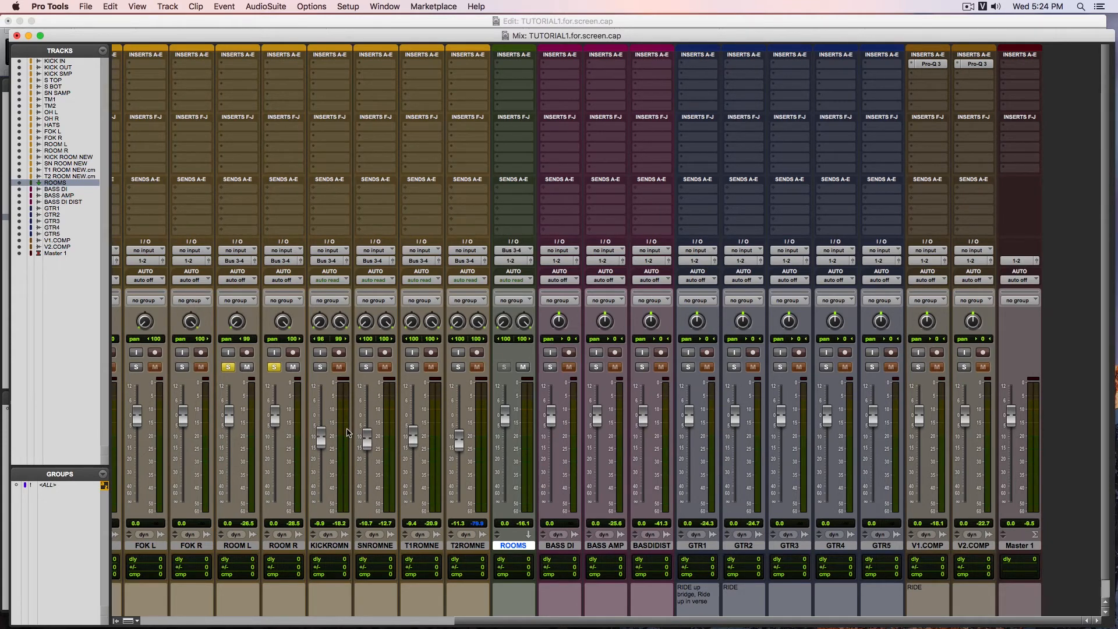
# Examine the new kick, snare and tom room tracks in the edit view and place the cursor at the drums' start, sample 765780.
pyautogui.click(779, 21)
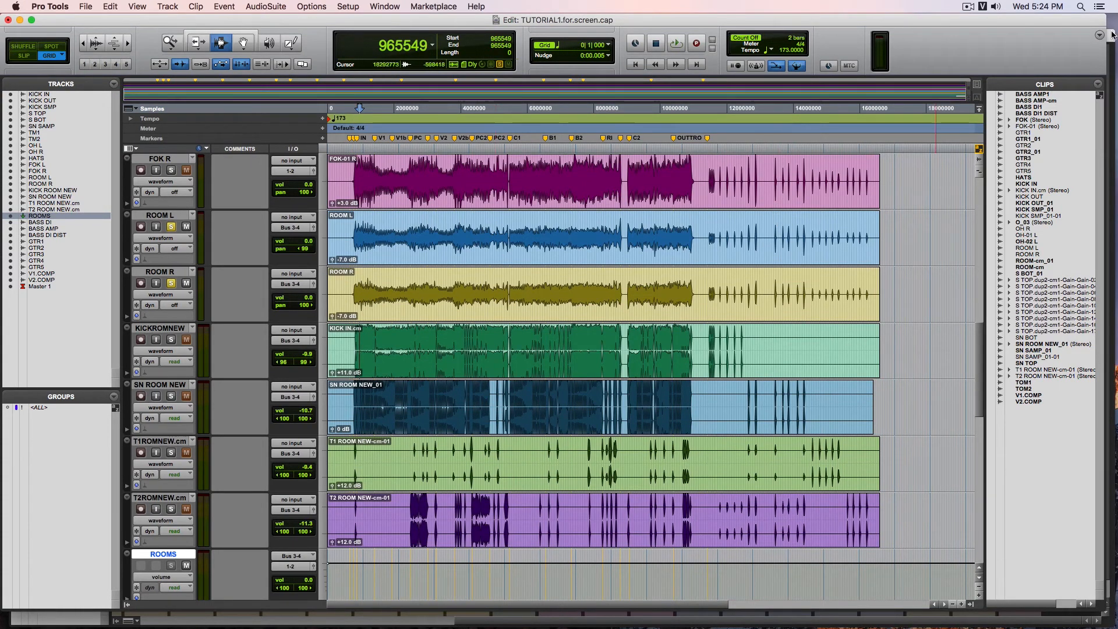
pyautogui.press('super+equal')
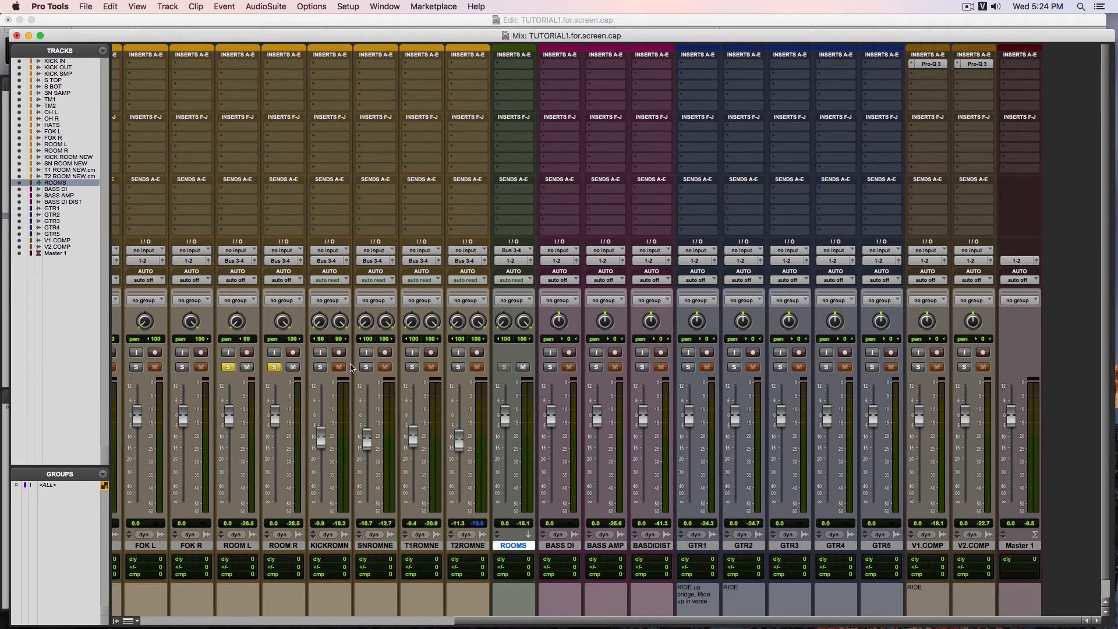
pyautogui.click(501, 22)
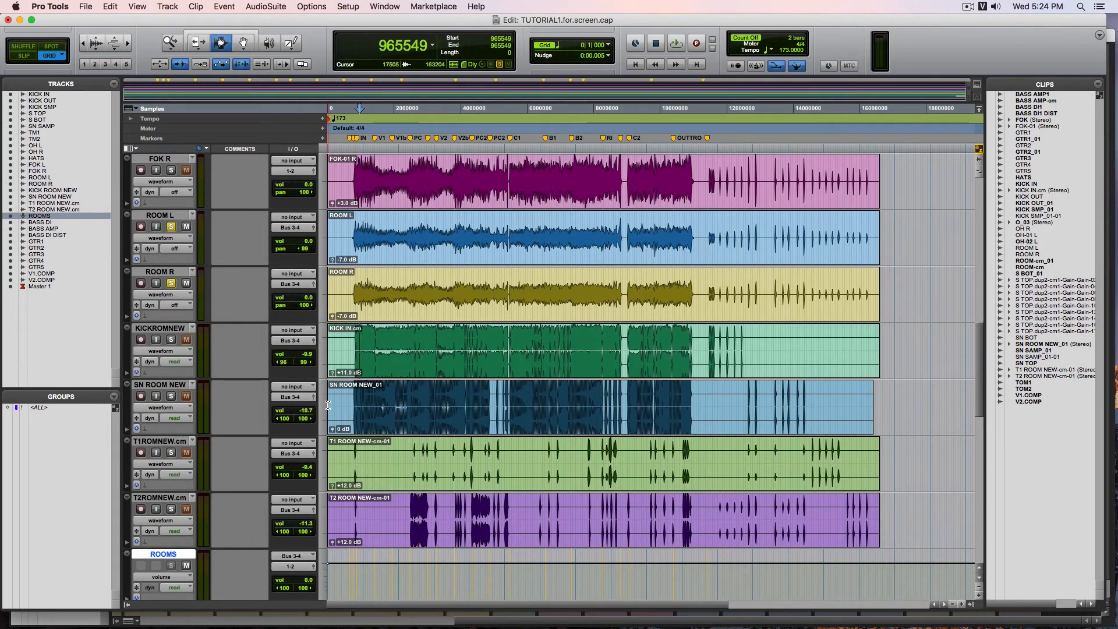
pyautogui.click(352, 188)
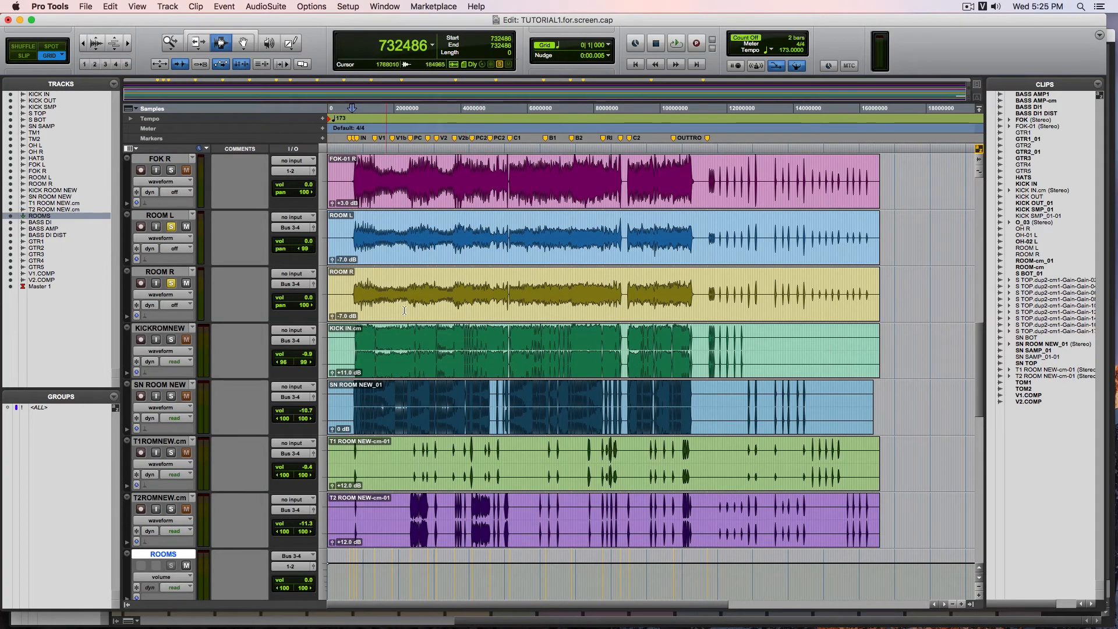
pyautogui.click(354, 344)
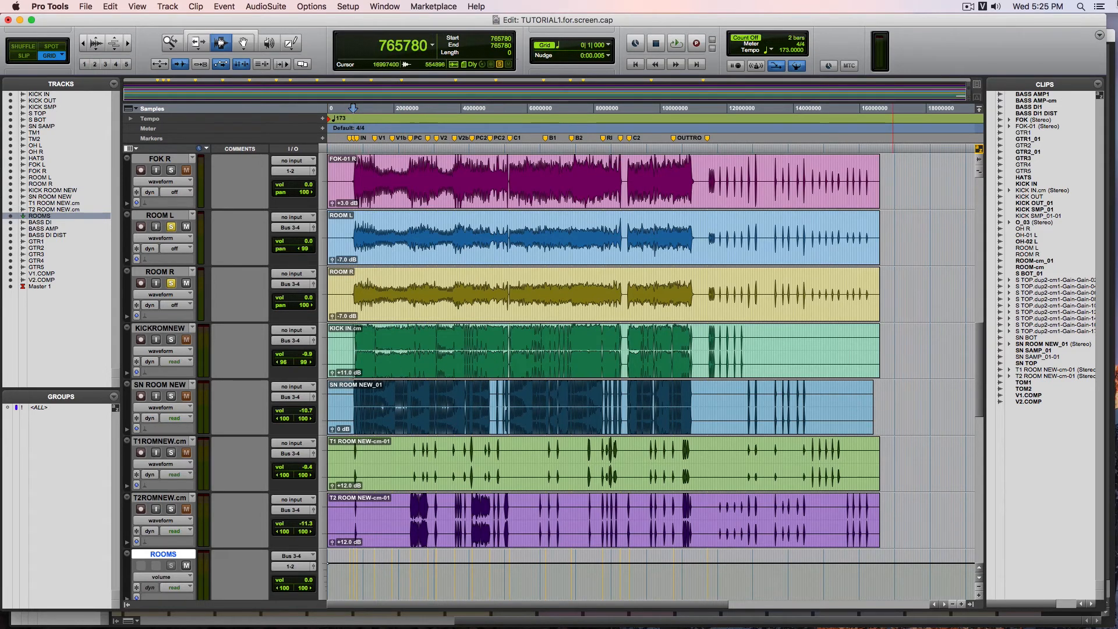
# Play the room mics in the mixer and add KICKROMN, SNROMNE, T1ROMNE and T2ROMNE to the solo one by one.
pyautogui.press('super+equal')
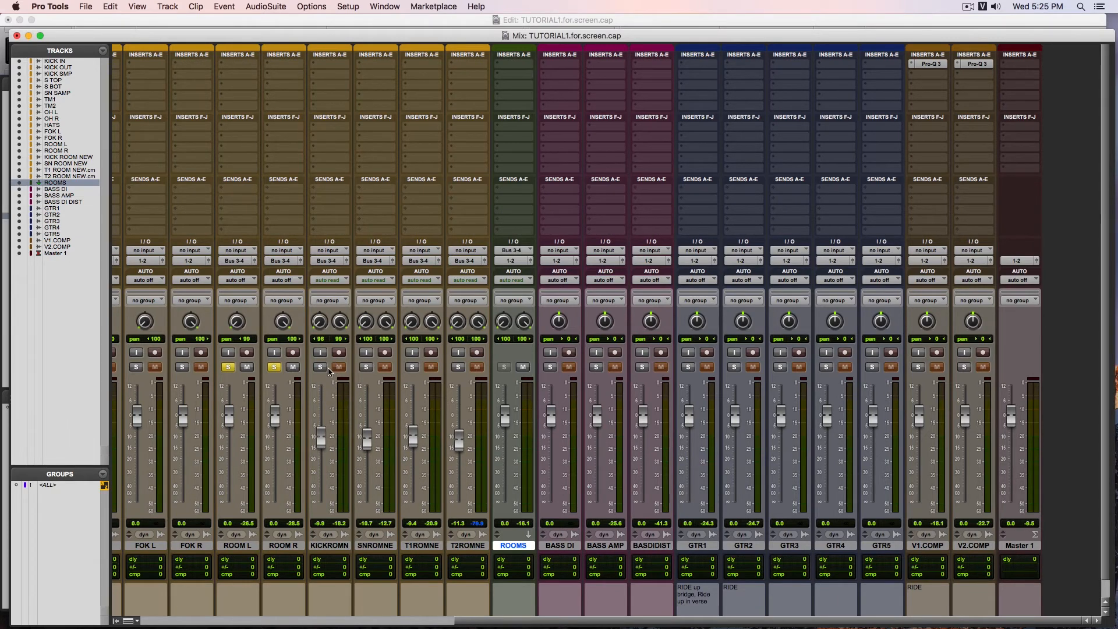
pyautogui.press('space')
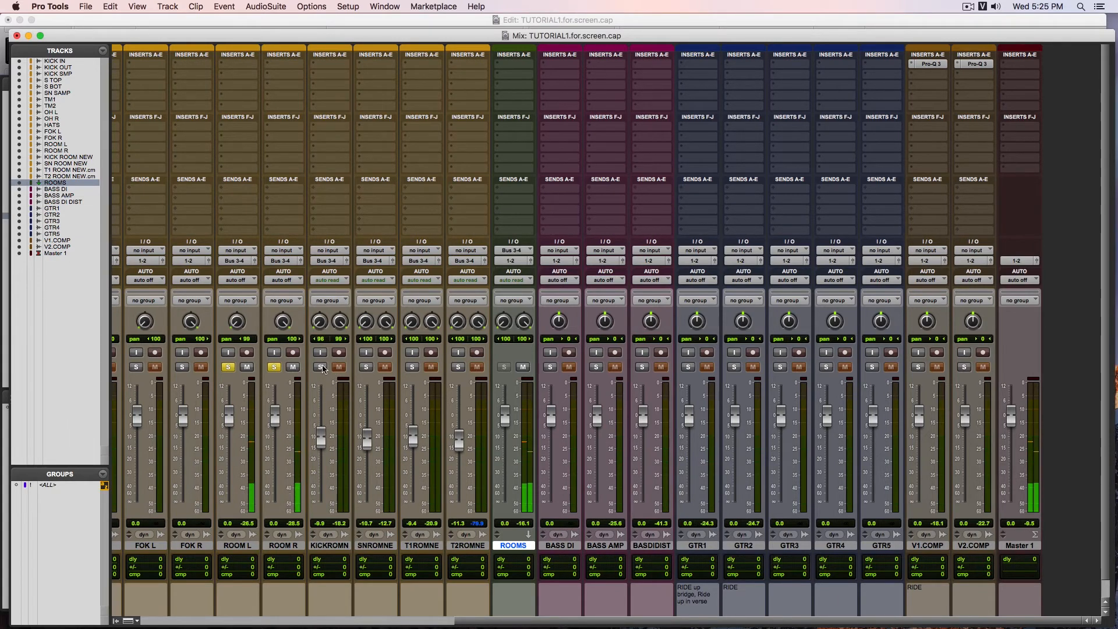
pyautogui.click(322, 367)
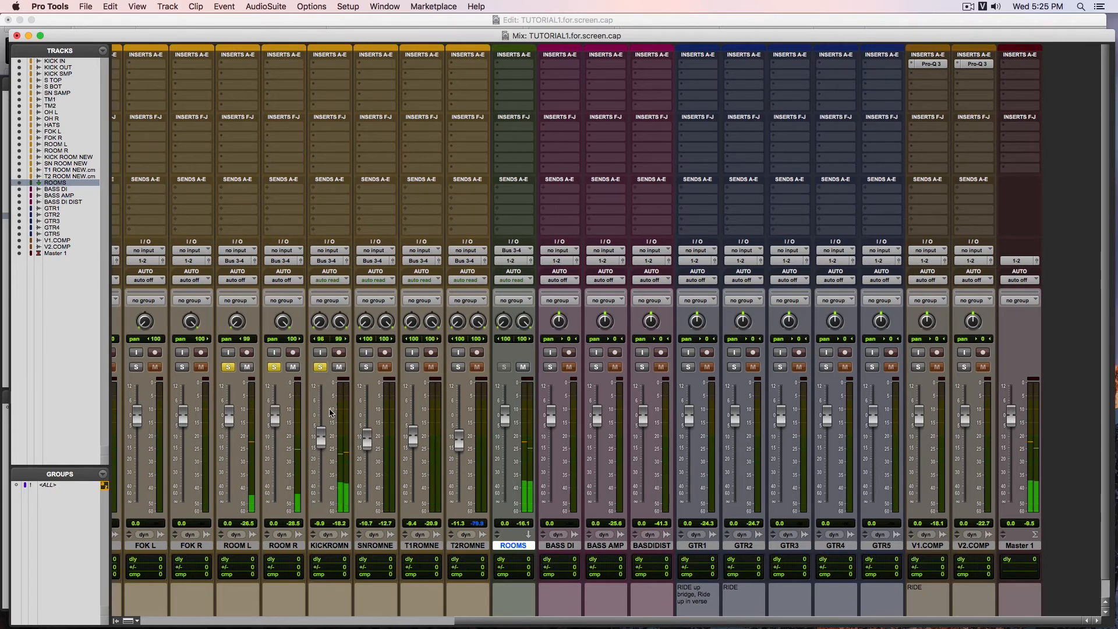
pyautogui.click(367, 367)
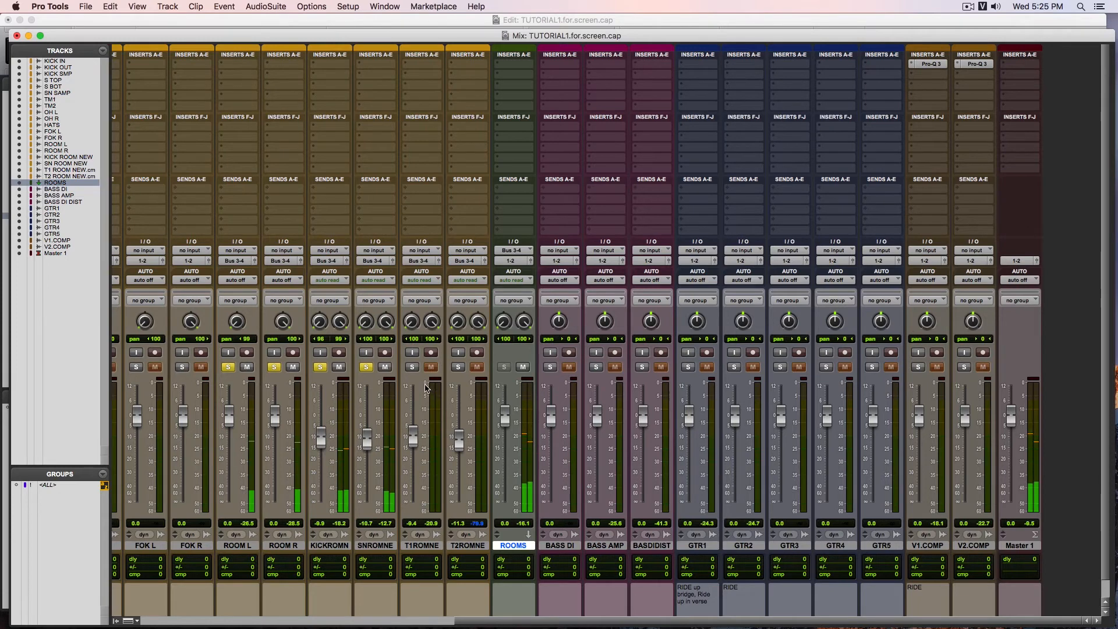
pyautogui.click(413, 367)
pyautogui.click(459, 367)
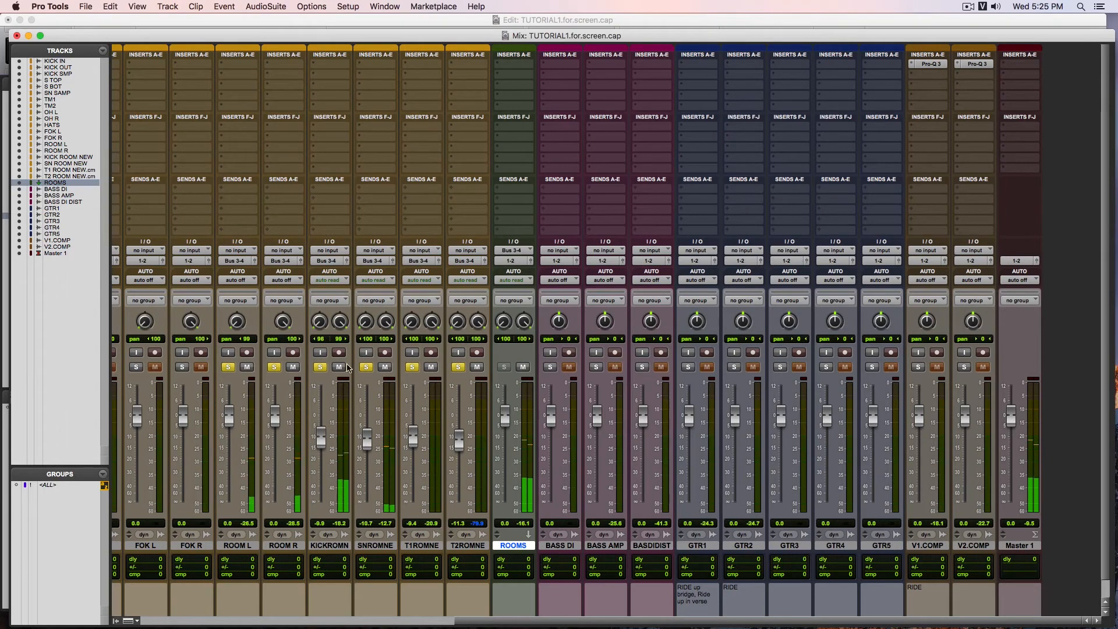
# Compare the room sound during playback by briefly muting KICKROMN and SNROMNE and unmuting both.
pyautogui.click(339, 367)
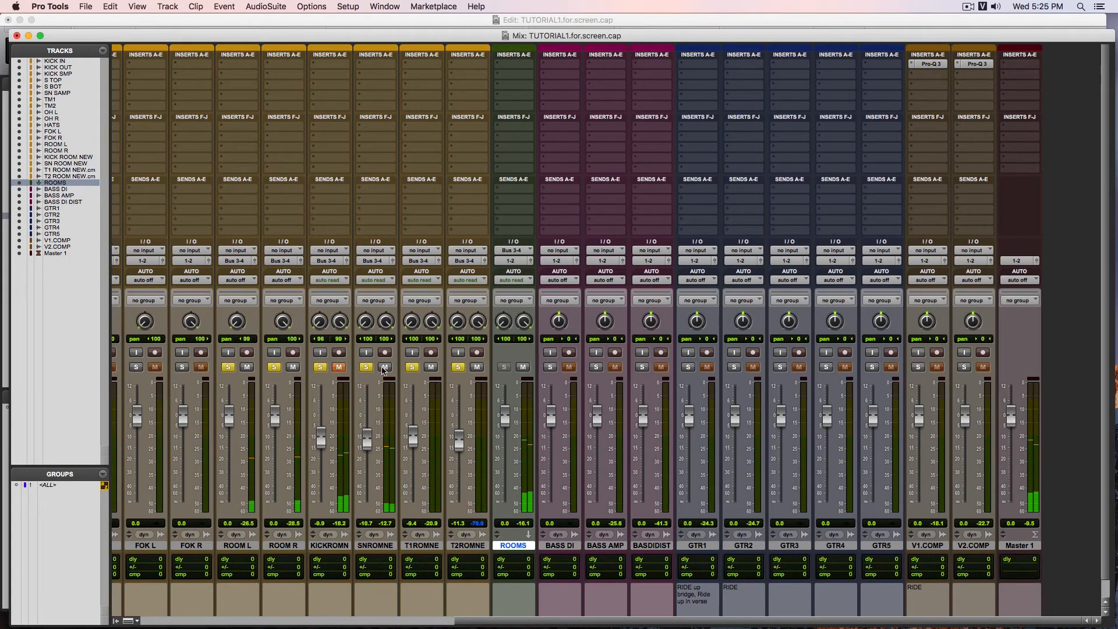
pyautogui.click(385, 367)
pyautogui.click(385, 367)
pyautogui.click(339, 367)
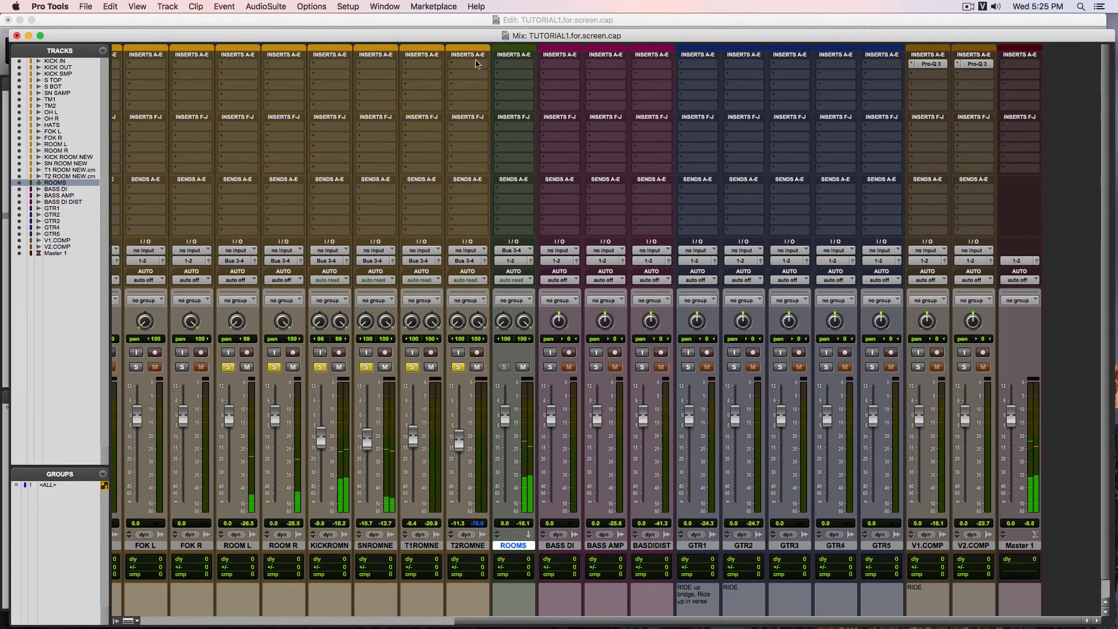
# Restart playback of the soloed rooms from sample 2430520, where the T2 room hits begin, and return to the mixer.
pyautogui.click(463, 21)
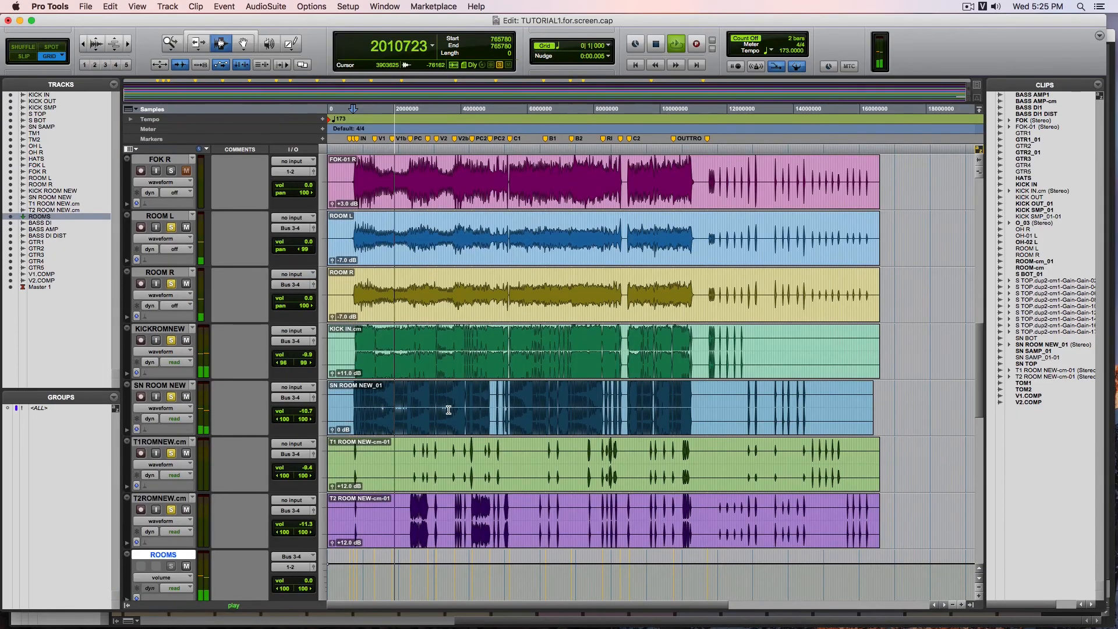
pyautogui.press('space')
pyautogui.press('space')
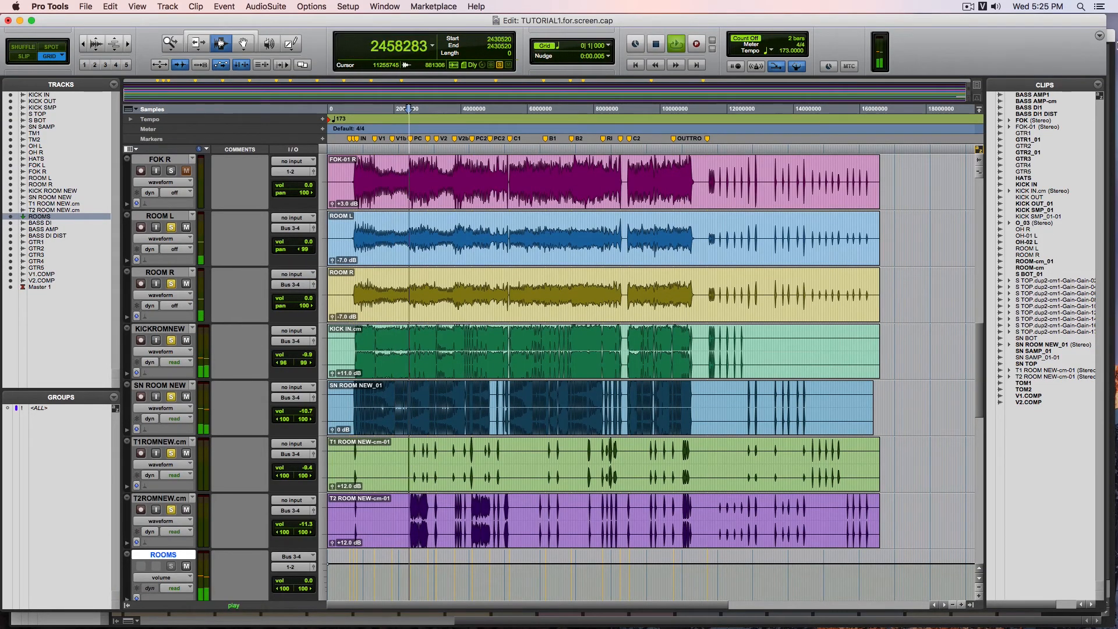
pyautogui.press('super+equal')
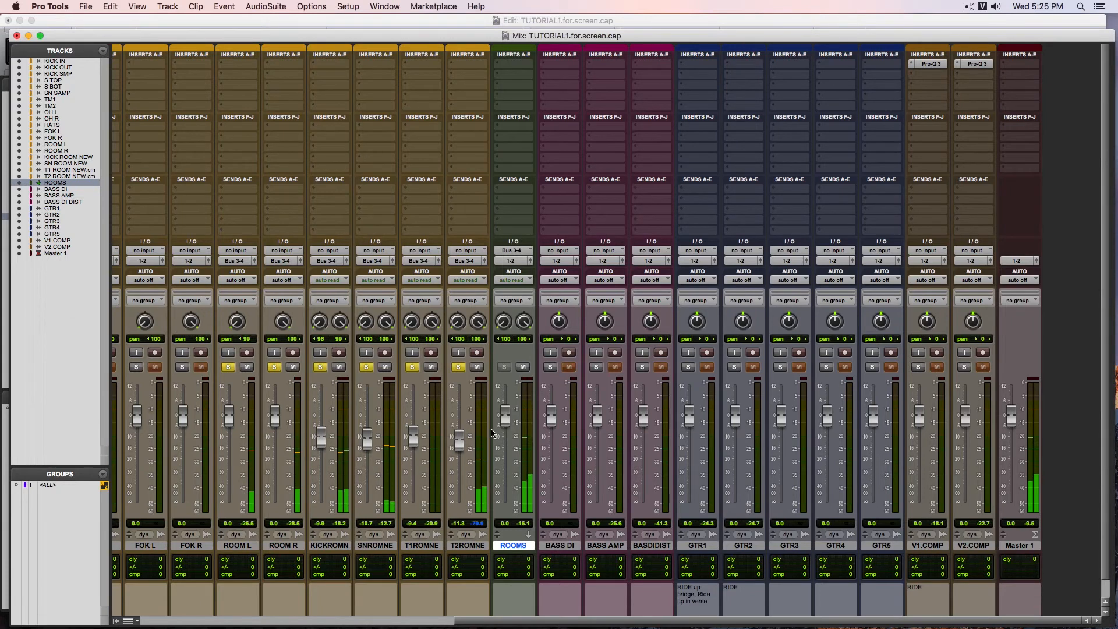
# Mute and unmute T2ROMNE and T1ROMNE to compare the tom rooms, and clear all the solos.
pyautogui.click(477, 367)
pyautogui.click(431, 367)
pyautogui.click(431, 367)
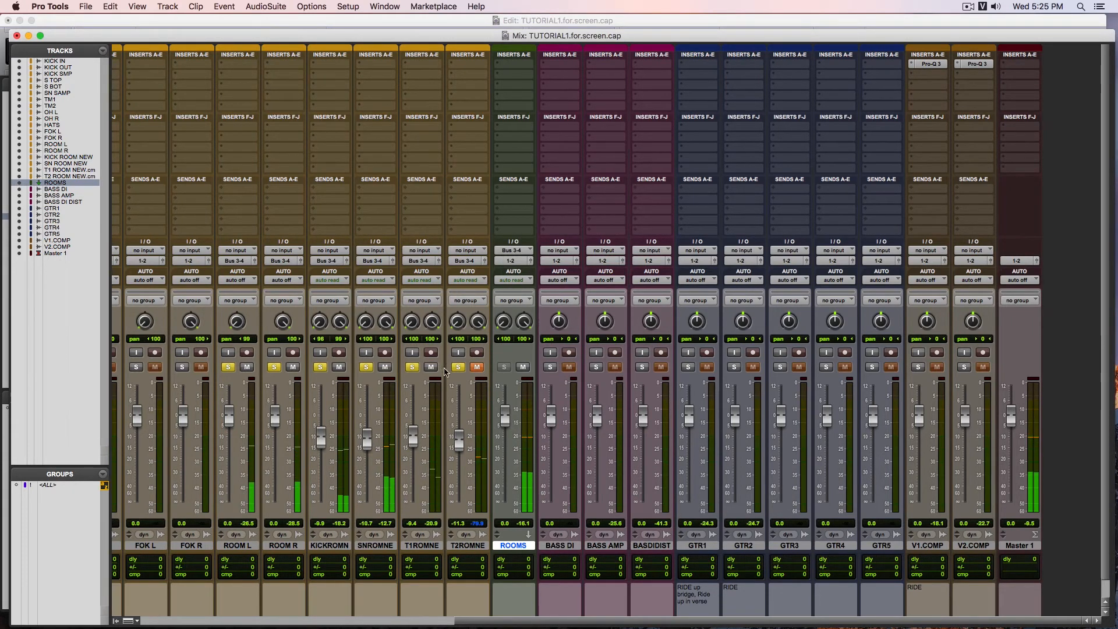
pyautogui.click(476, 367)
pyautogui.keyDown('super'); pyautogui.click(459, 367); pyautogui.keyUp('super')
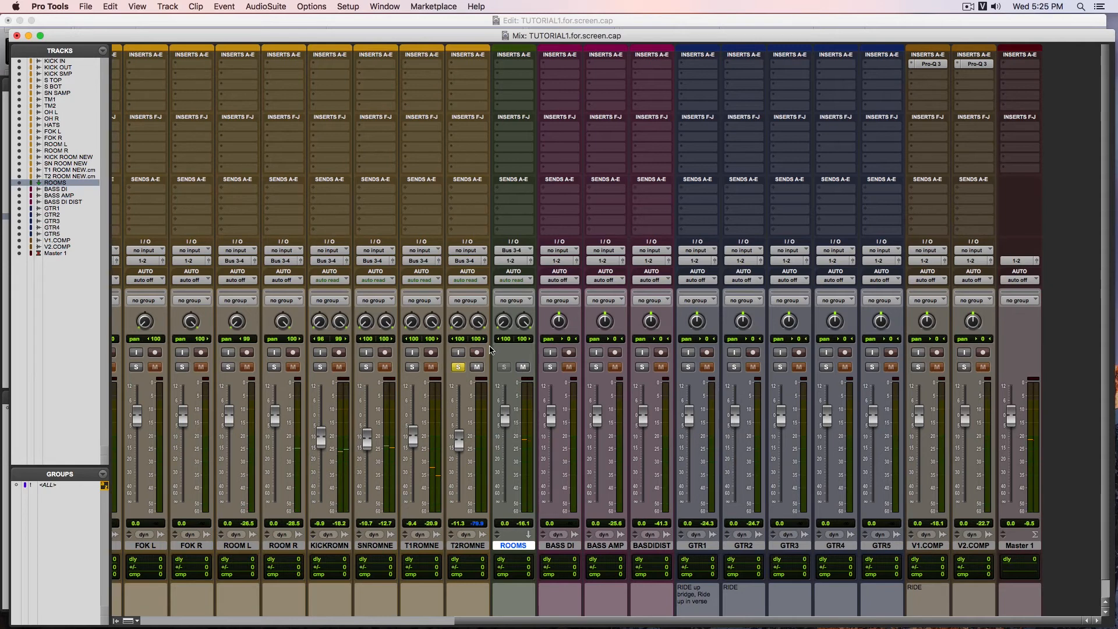
pyautogui.click(458, 367)
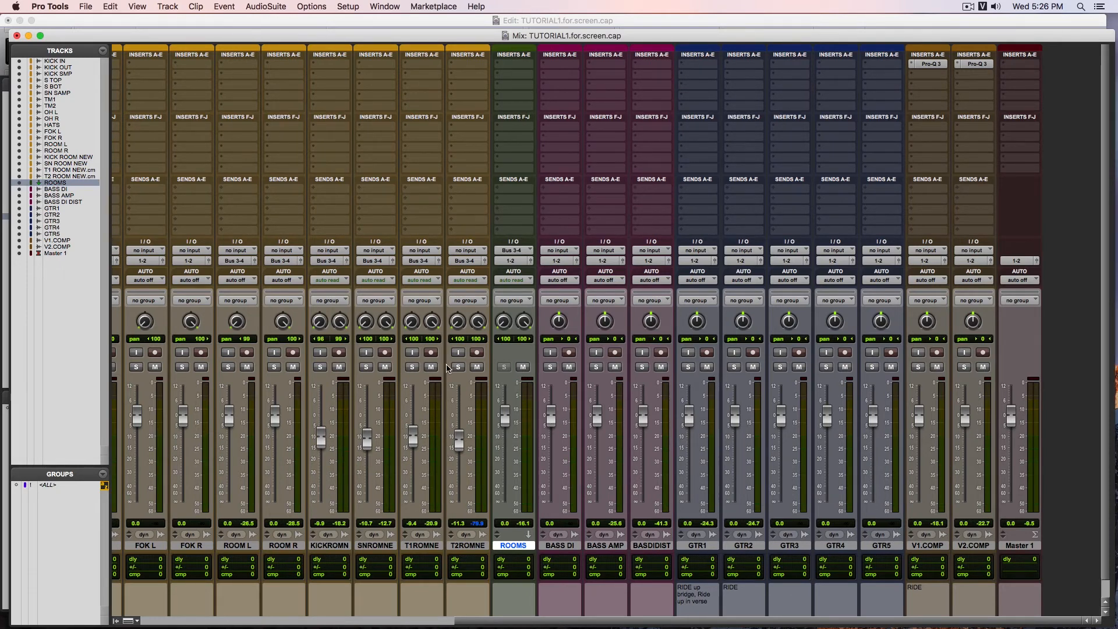
# Try narrowing the ROOMS track's left pan to 81 and set it back to 100 left.
pyautogui.hscroll(-5, 429, 408)
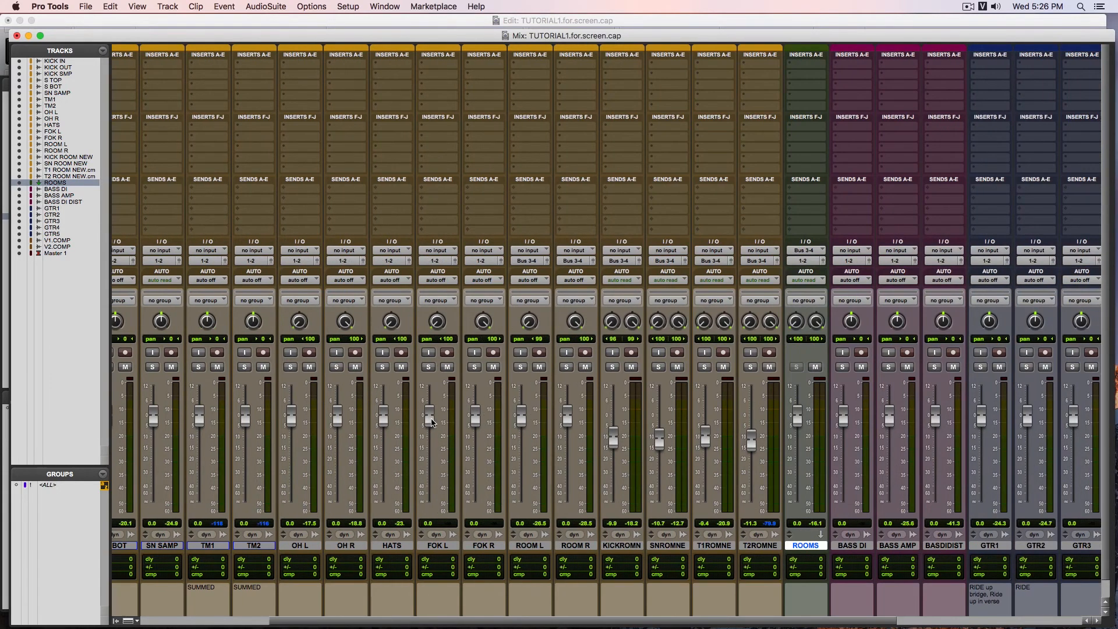
pyautogui.hscroll(5, 431, 421)
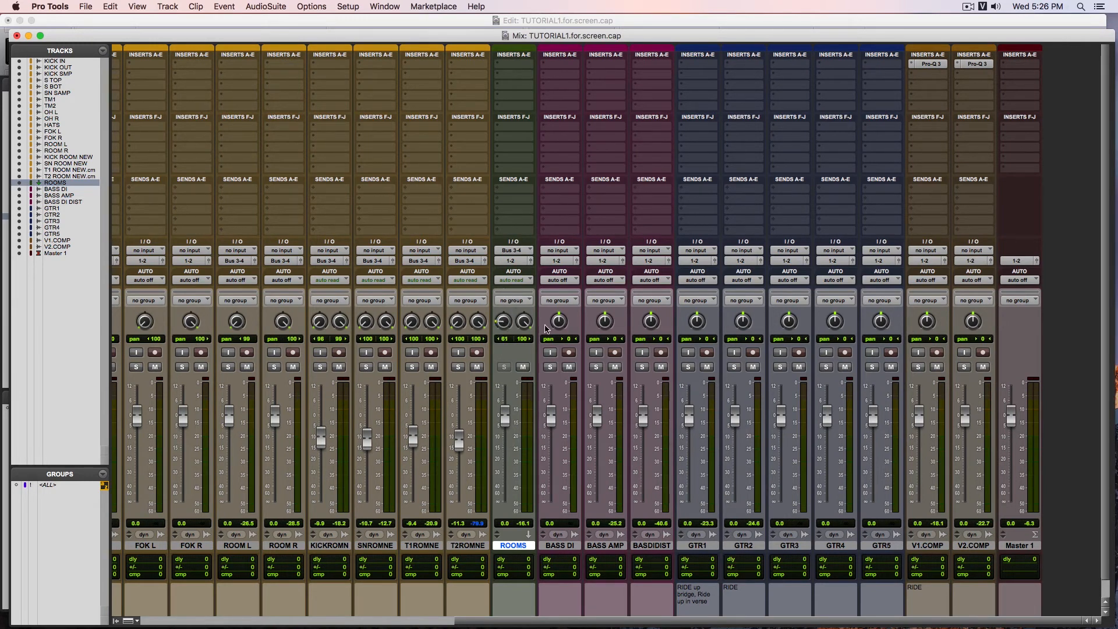
pyautogui.moveTo(505, 324); pyautogui.dragTo(492, 392)
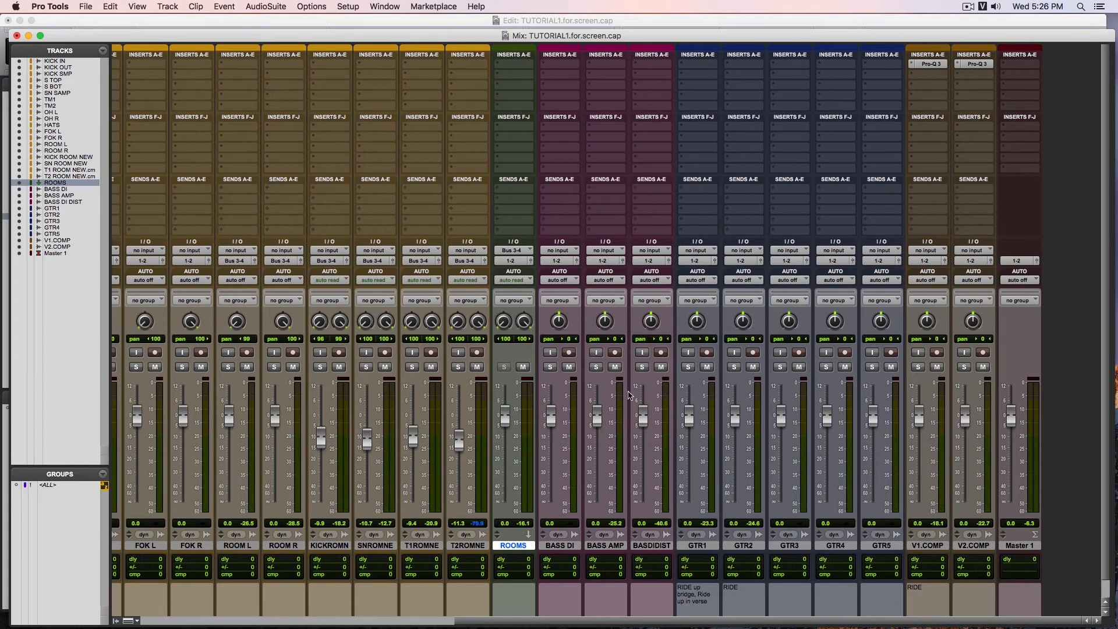
# Solo the close drum tracks from KICK IN through TM2 in the mixer.
pyautogui.hscroll(-8, 466, 469)
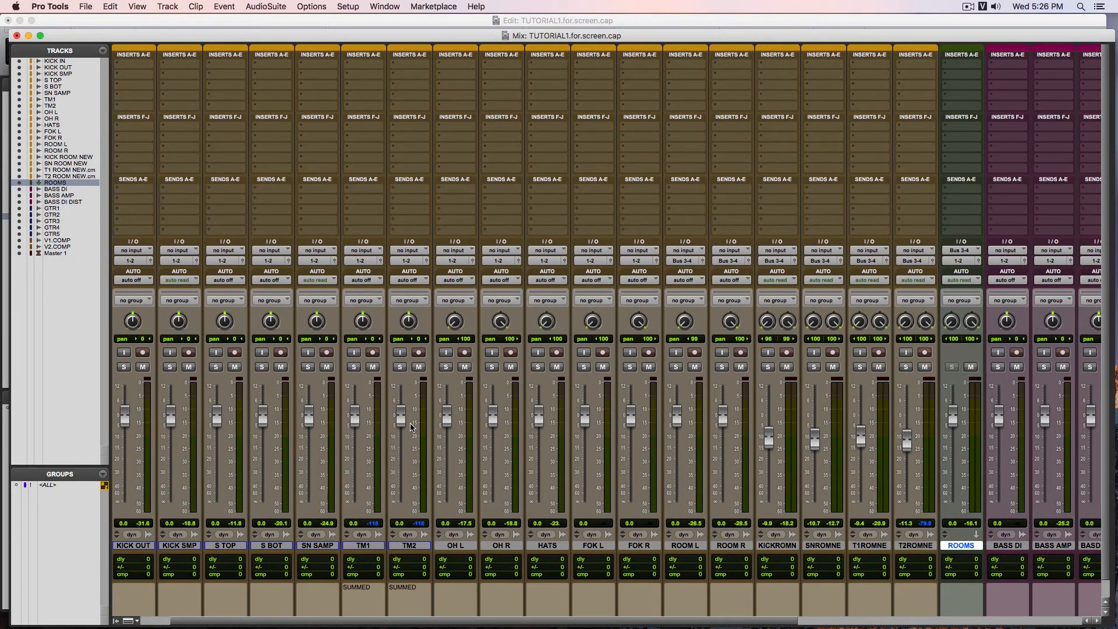
pyautogui.hscroll(-1, 410, 427)
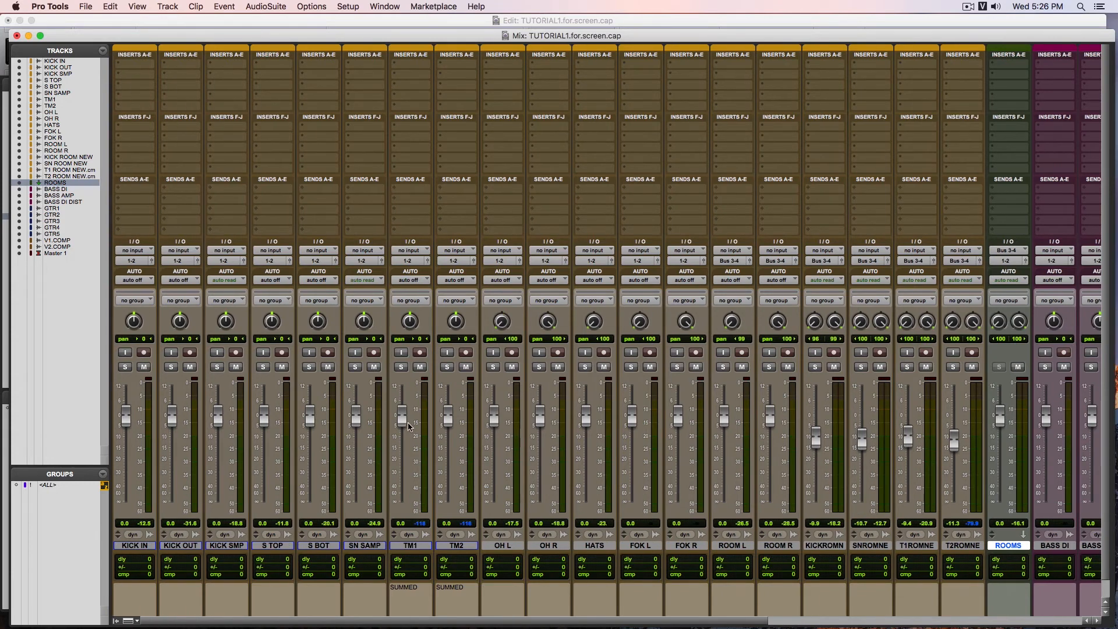
pyautogui.click(125, 367)
pyautogui.click(171, 366)
pyautogui.click(216, 366)
pyautogui.click(263, 367)
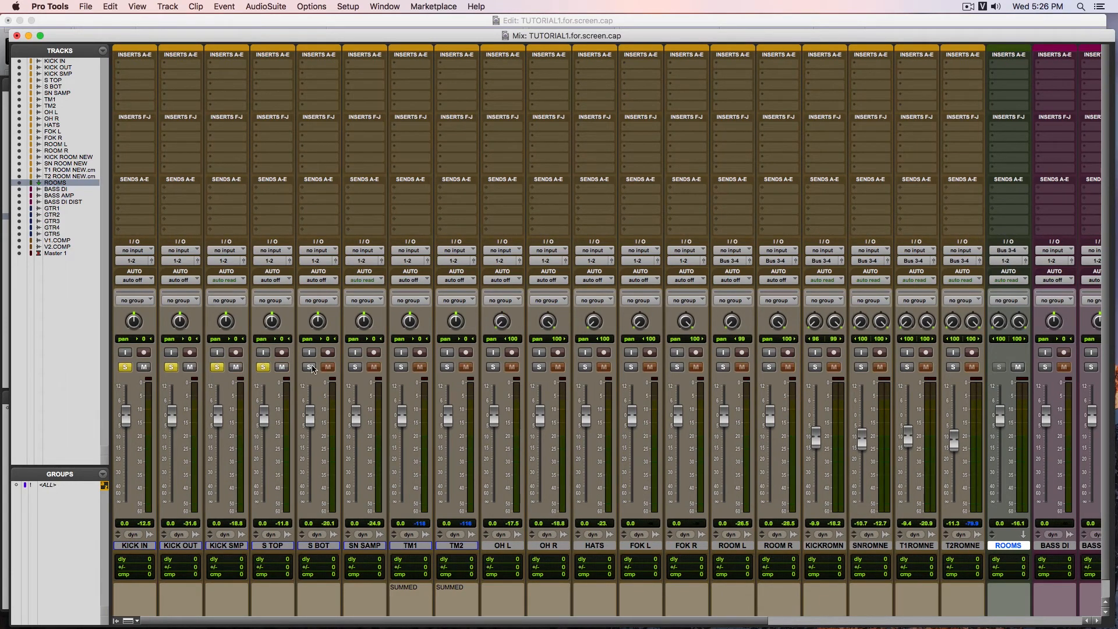
pyautogui.click(308, 366)
pyautogui.click(355, 367)
pyautogui.click(402, 366)
pyautogui.click(446, 367)
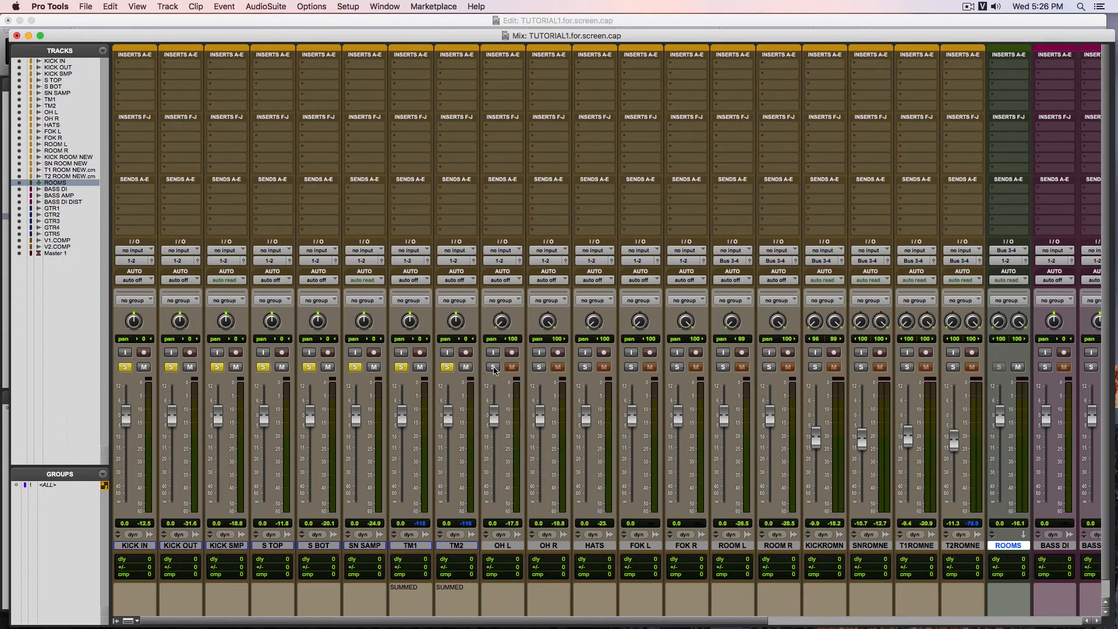
# Add the overhead, hats, FOK, room mic and room sample tracks from OH L through T2ROMNE to the solos.
pyautogui.click(492, 366)
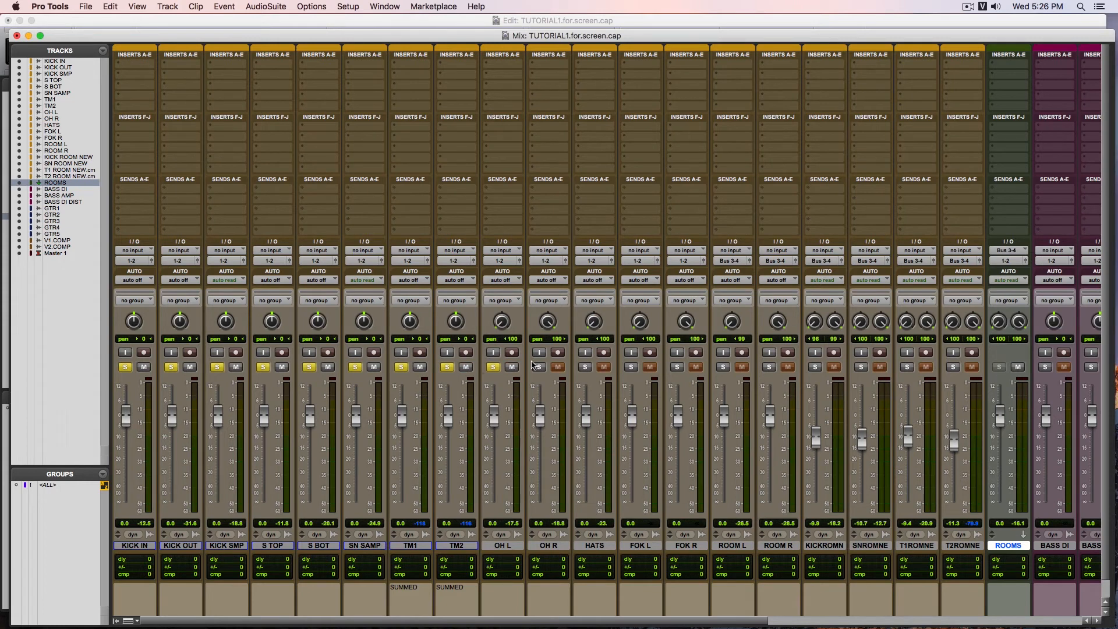
pyautogui.click(585, 367)
pyautogui.click(539, 367)
pyautogui.click(630, 367)
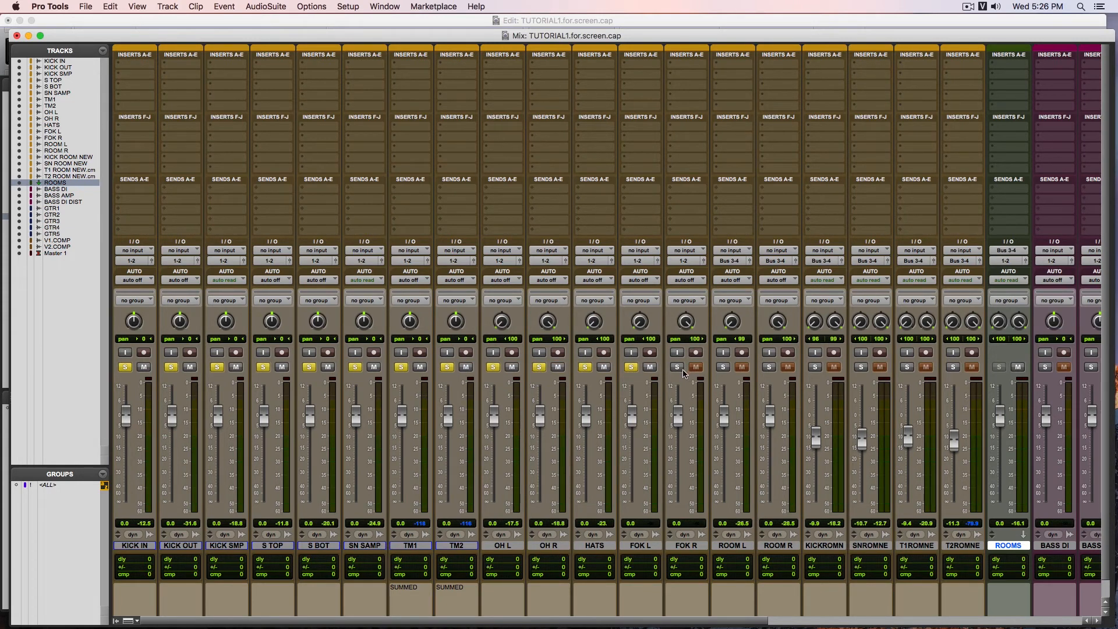
pyautogui.click(678, 366)
pyautogui.click(723, 366)
pyautogui.click(769, 366)
pyautogui.click(815, 366)
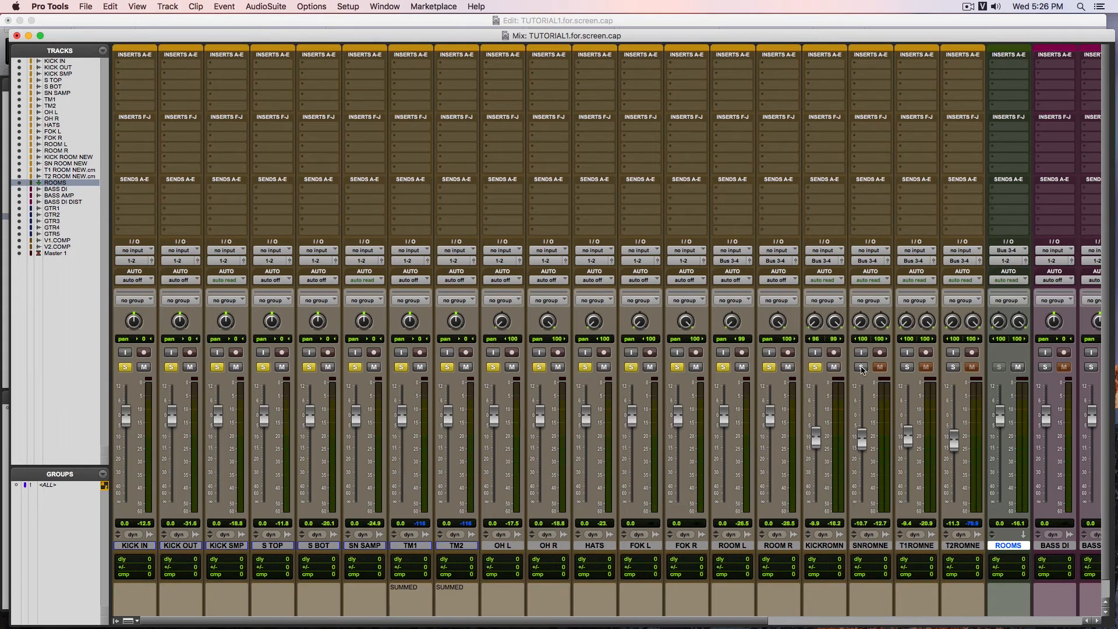
pyautogui.click(861, 367)
pyautogui.click(908, 367)
pyautogui.click(954, 367)
# Play the full soloed drum kit and check the levels through to Master 1 in the mixer.
pyautogui.press('space')
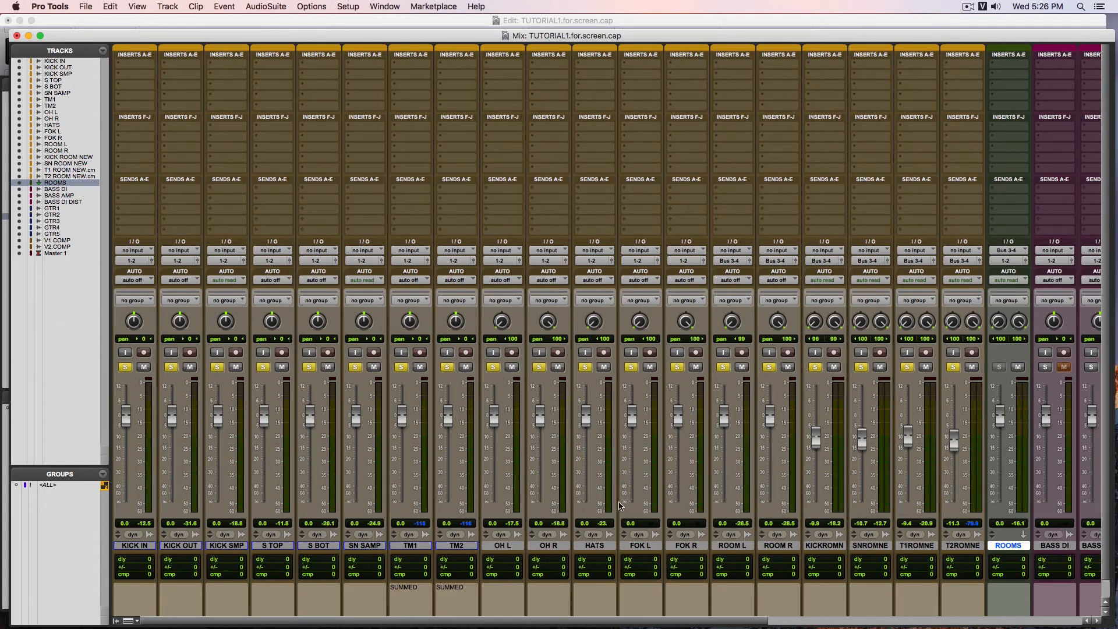
pyautogui.press('space')
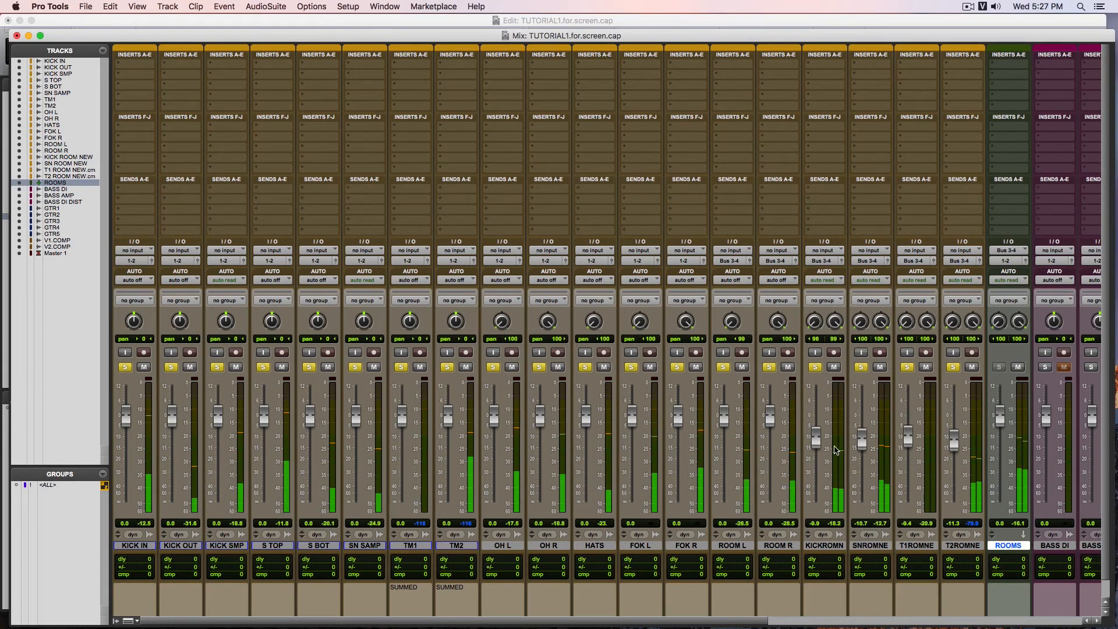
pyautogui.hscroll(10, 816, 439)
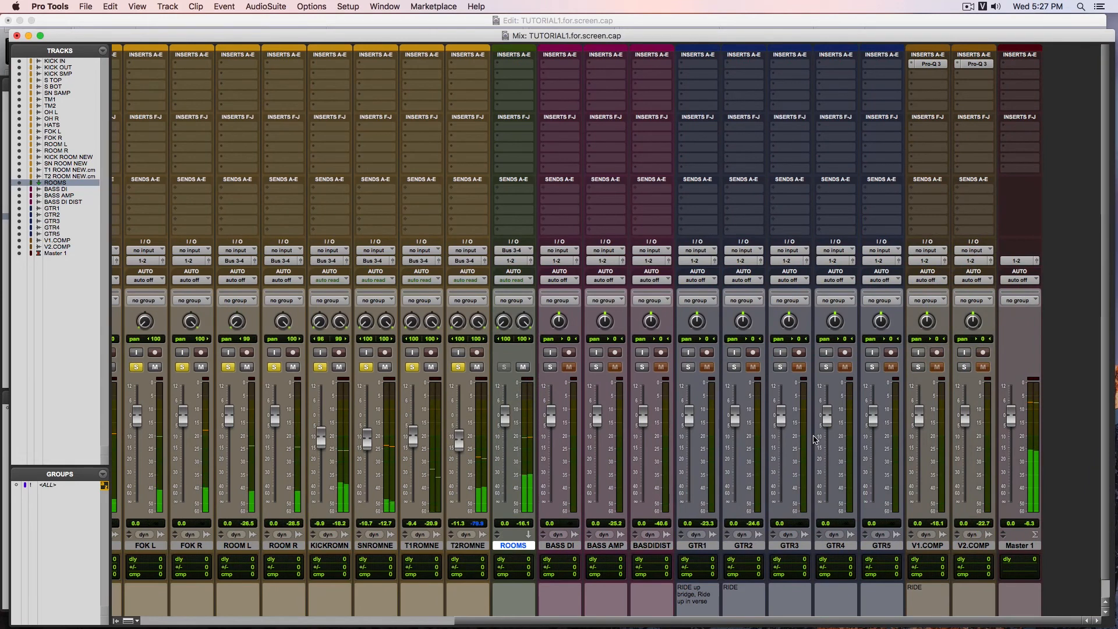
pyautogui.hscroll(-10, 814, 440)
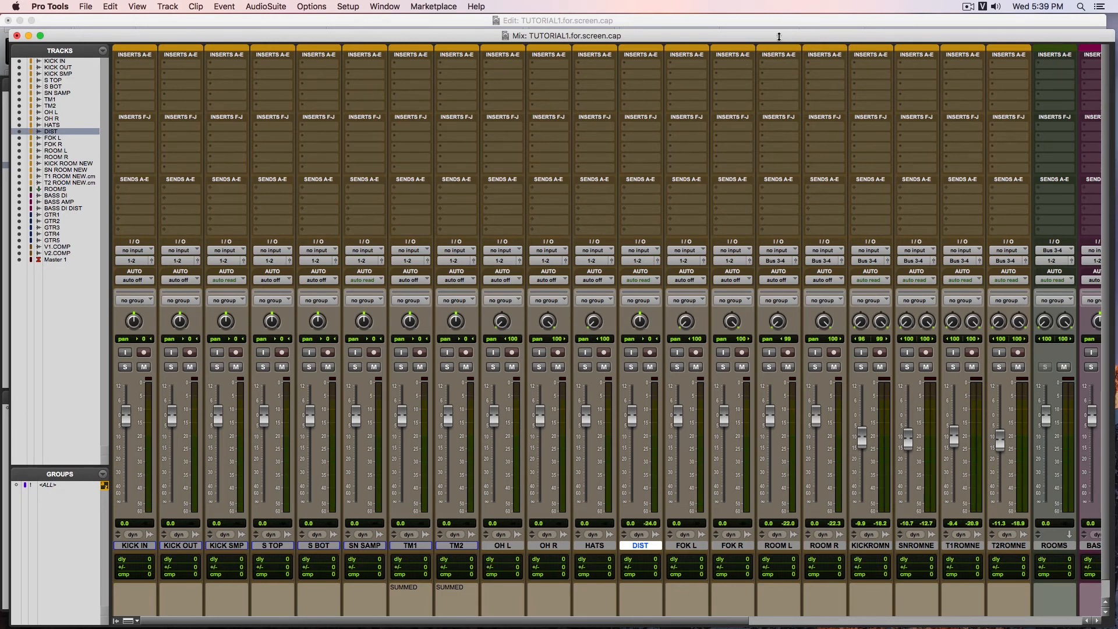
# Start playback from sample 2413873 in the Edit window and return to the mixer.
pyautogui.click(724, 21)
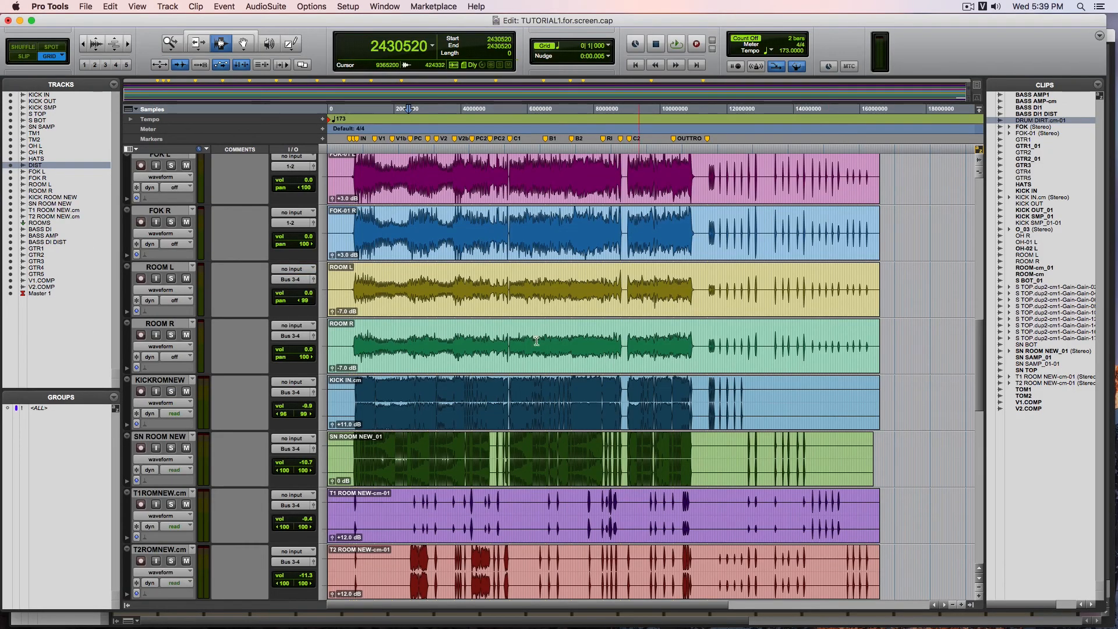
pyautogui.click(383, 387)
pyautogui.press('space')
pyautogui.press('space')
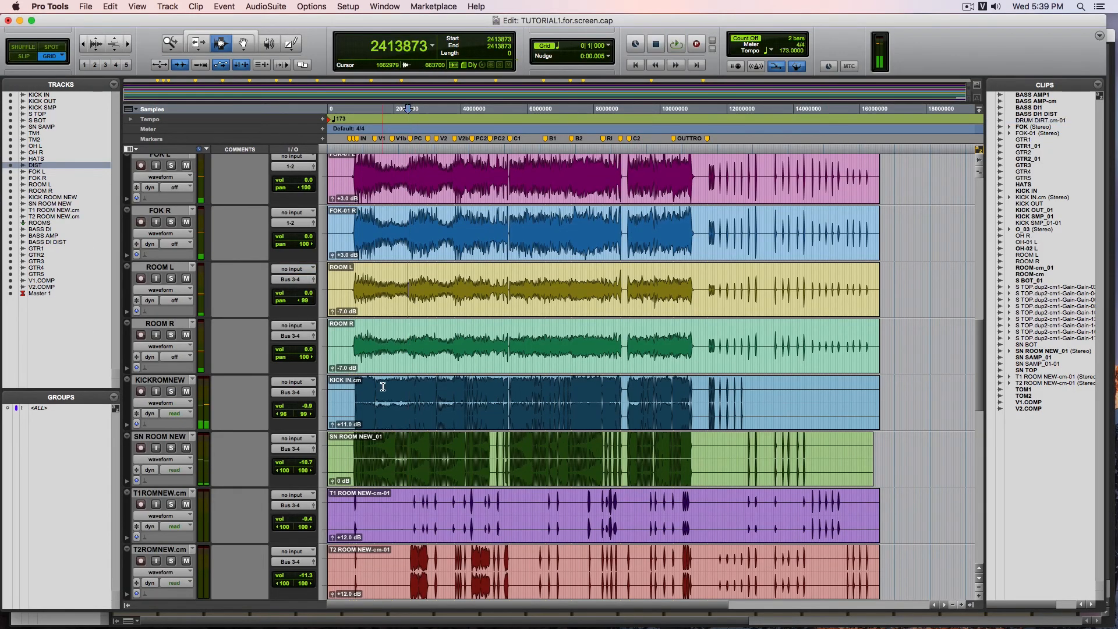
pyautogui.press('super+equal')
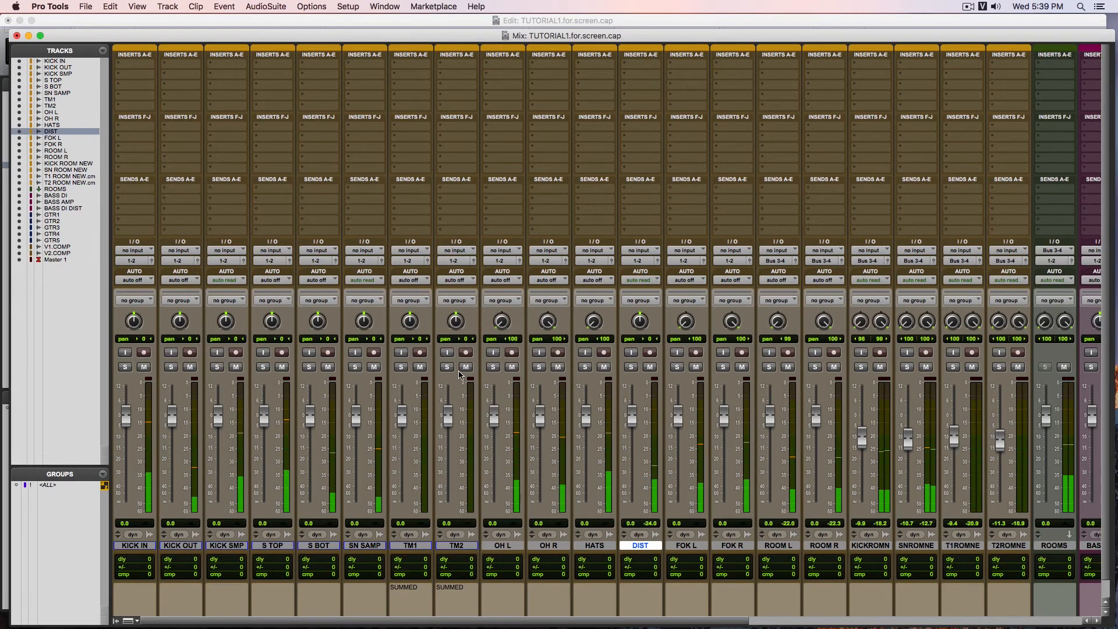
# Solo the DIST track, try its fader at about +7.2 and -5.9 dB, and clear its solo.
pyautogui.click(631, 367)
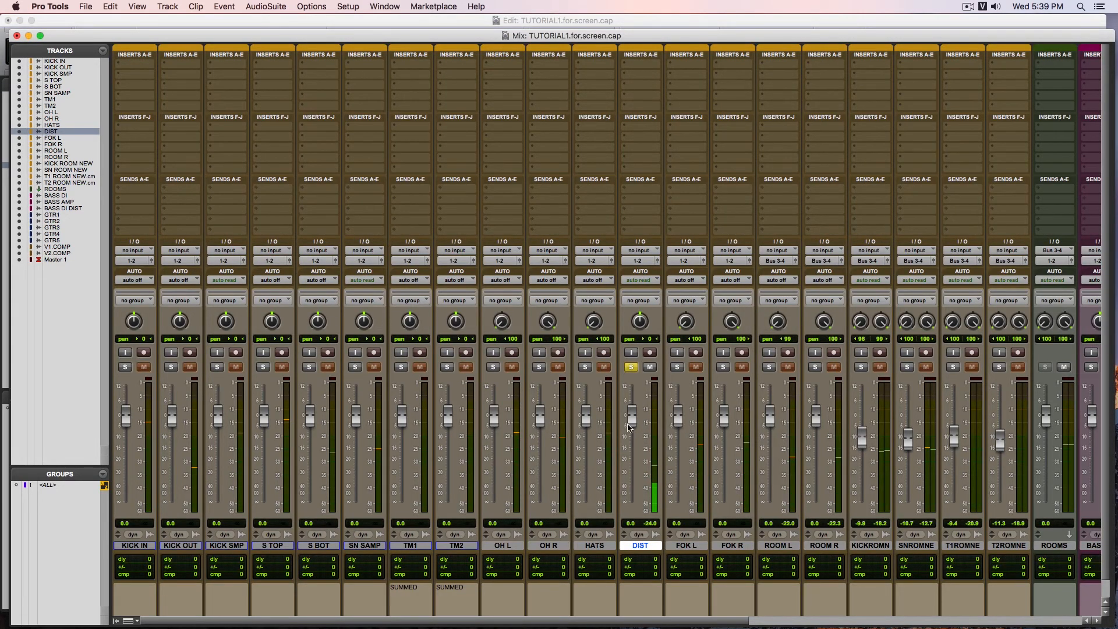
pyautogui.moveTo(631, 424)
pyautogui.mouseDown()
pyautogui.moveTo(630, 401)
pyautogui.moveTo(633, 413)
pyautogui.mouseUp()
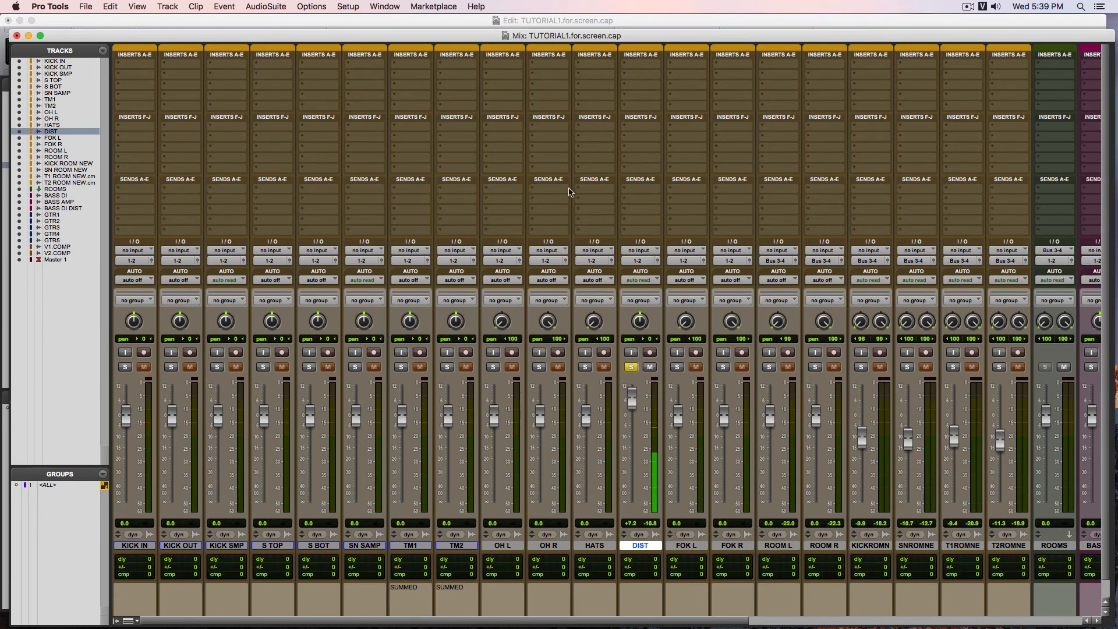
pyautogui.press('super+equal')
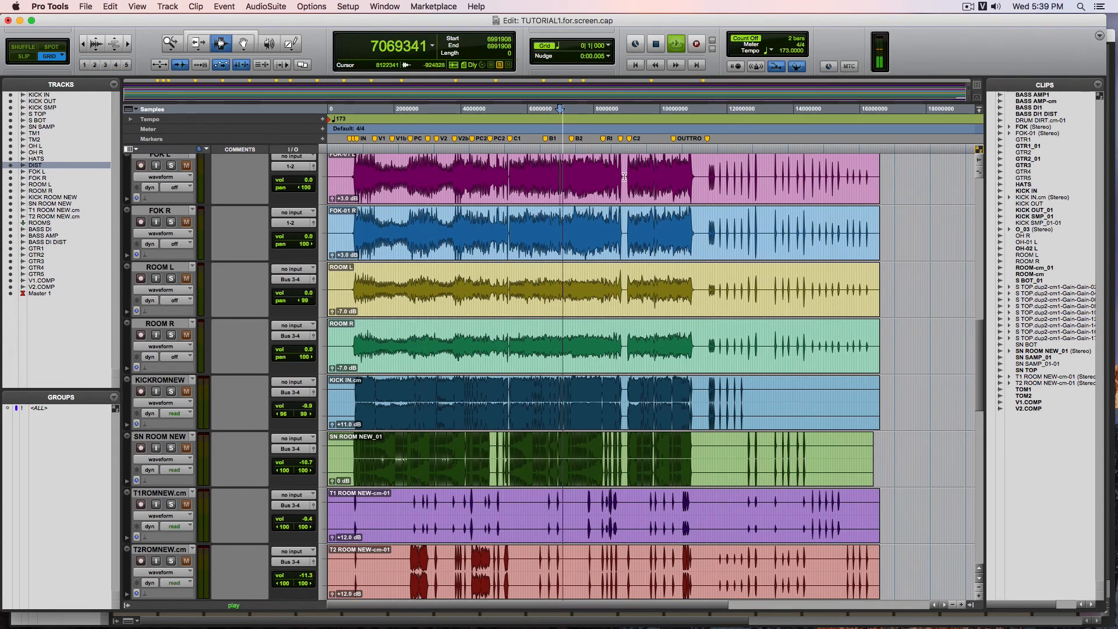
pyautogui.press('super+equal')
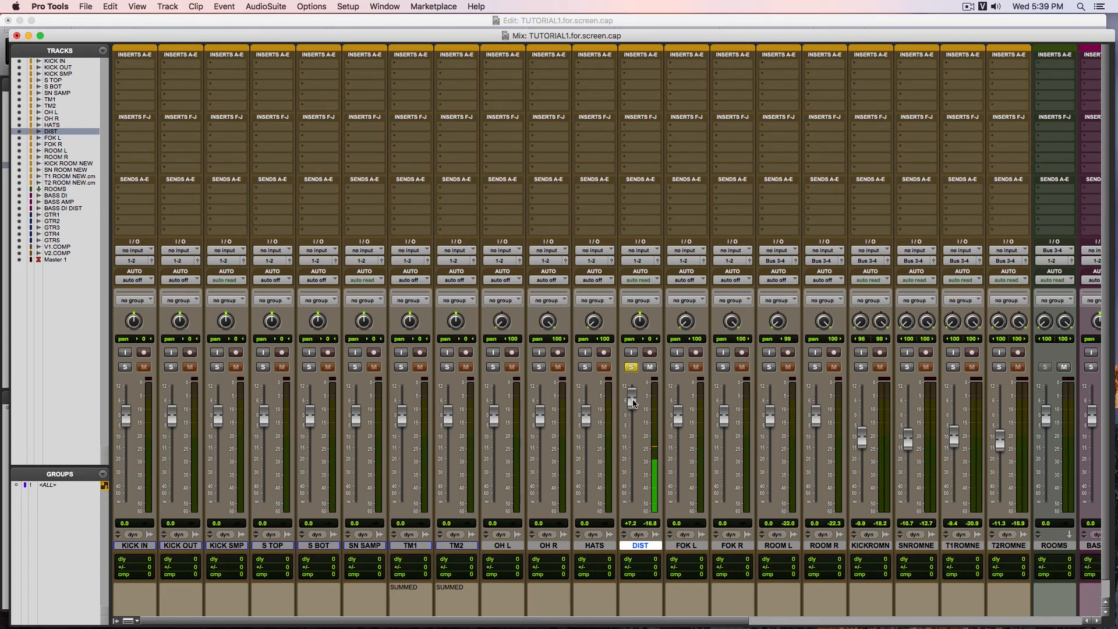
pyautogui.moveTo(634, 403); pyautogui.dragTo(634, 430)
pyautogui.click(632, 367)
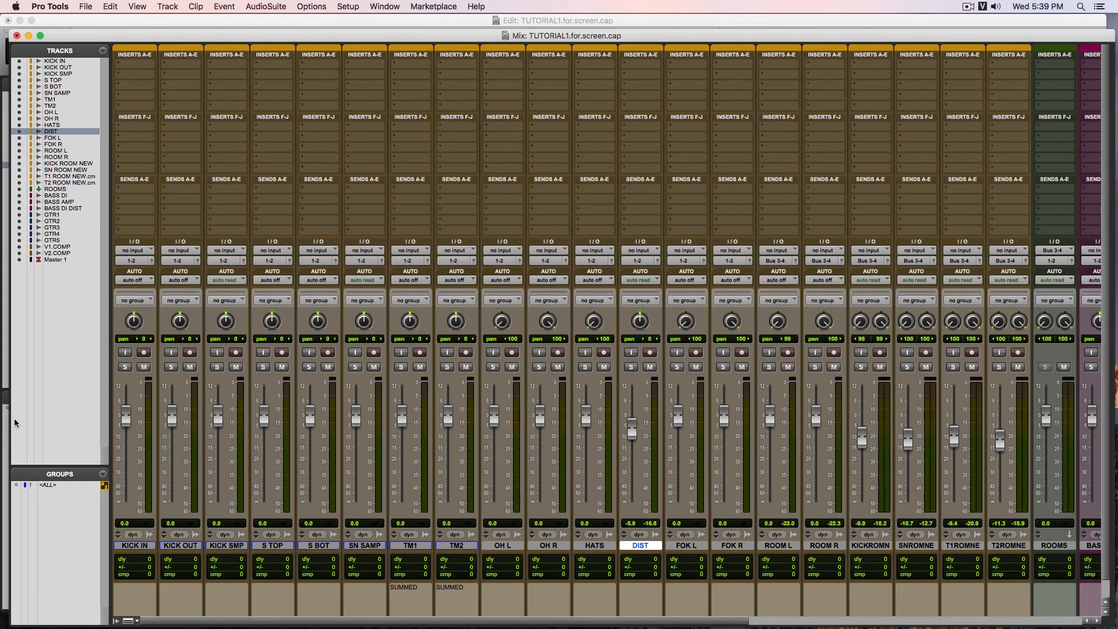
# Solo the kick and snare tracks from KICK IN through SN SAMP, reset DIST to 0.0 dB and solo it too.
pyautogui.click(124, 367)
pyautogui.click(171, 367)
pyautogui.click(217, 367)
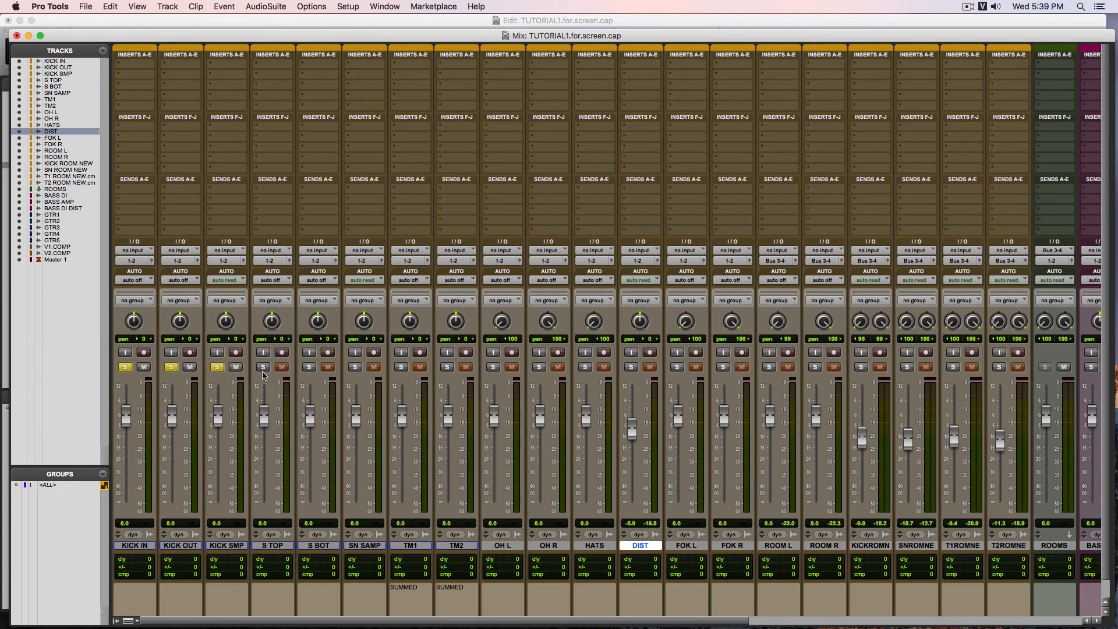
pyautogui.click(264, 367)
pyautogui.click(310, 367)
pyautogui.click(356, 367)
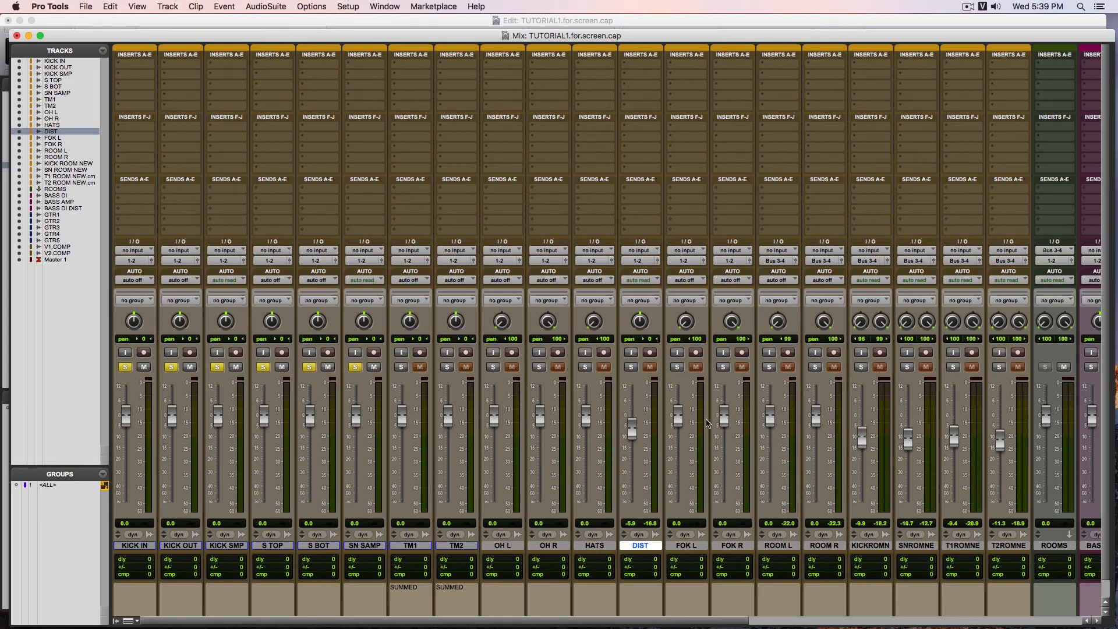
pyautogui.keyDown('alt'); pyautogui.click(635, 428); pyautogui.keyUp('alt')
pyautogui.click(633, 367)
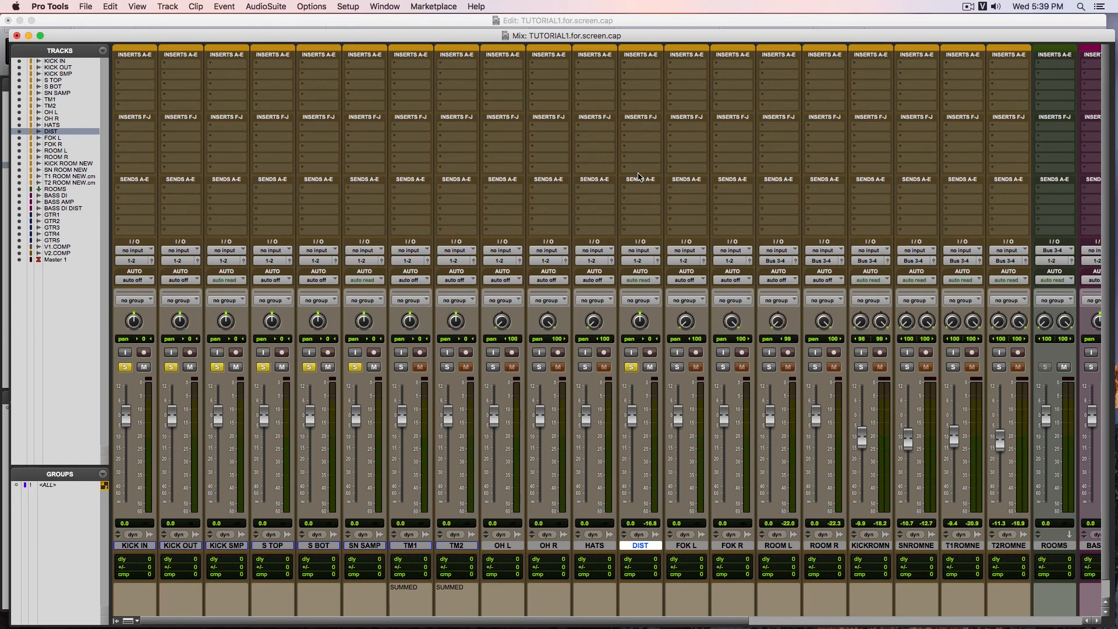
# Play the soloed tracks, sweep the DIST fader between its extremes, and return it to 0.0 dB.
pyautogui.press('space')
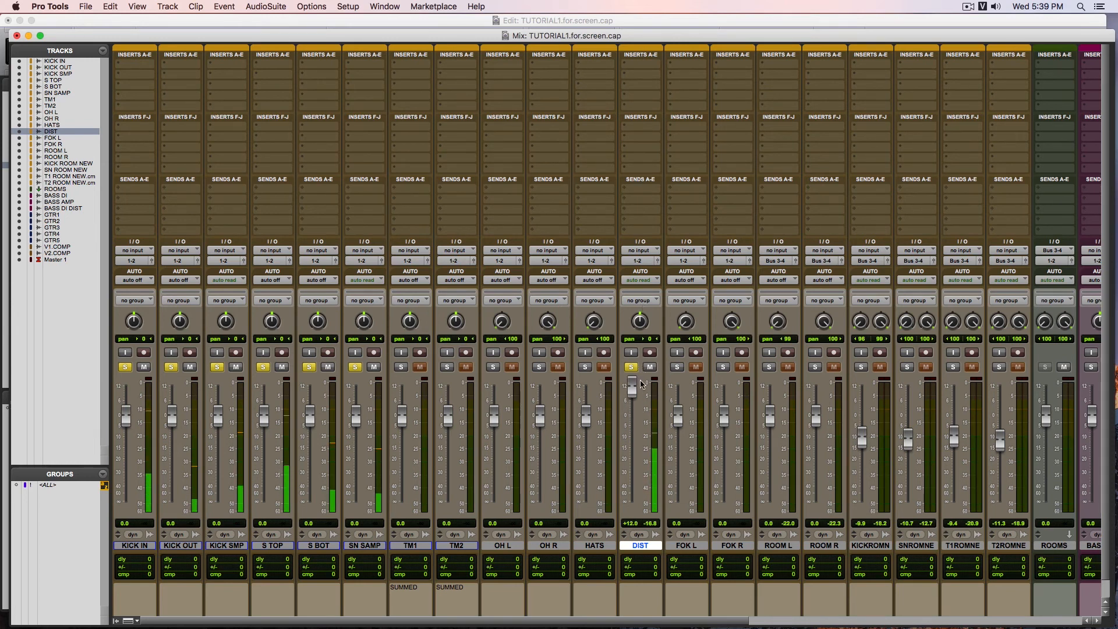
pyautogui.moveTo(635, 415); pyautogui.dragTo(651, 546)
pyautogui.moveTo(633, 501); pyautogui.dragTo(644, 408)
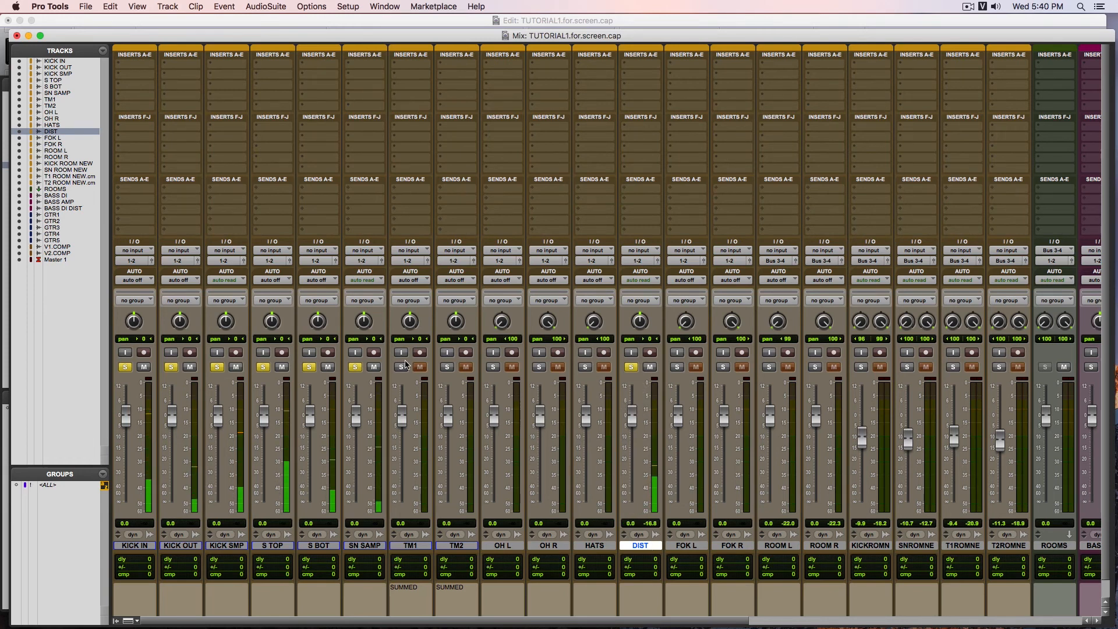
pyautogui.keyDown('alt'); pyautogui.click(633, 409); pyautogui.keyUp('alt')
# Add TM1, TM2, OH L and OH R to the soloed tracks.
pyautogui.click(402, 368)
pyautogui.click(448, 368)
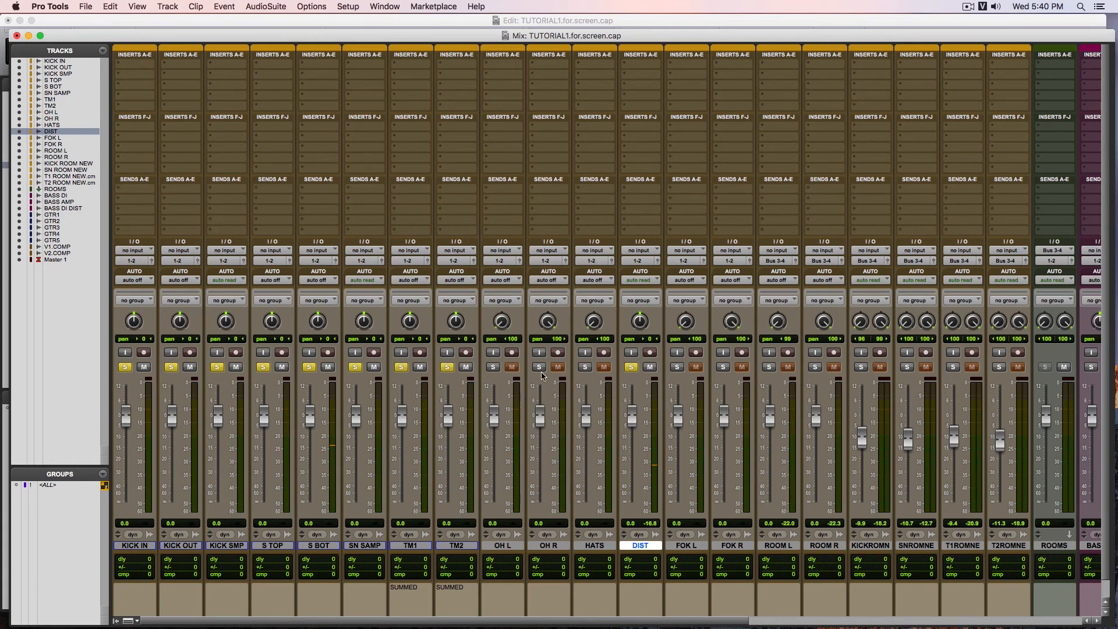
pyautogui.click(492, 368)
pyautogui.click(539, 368)
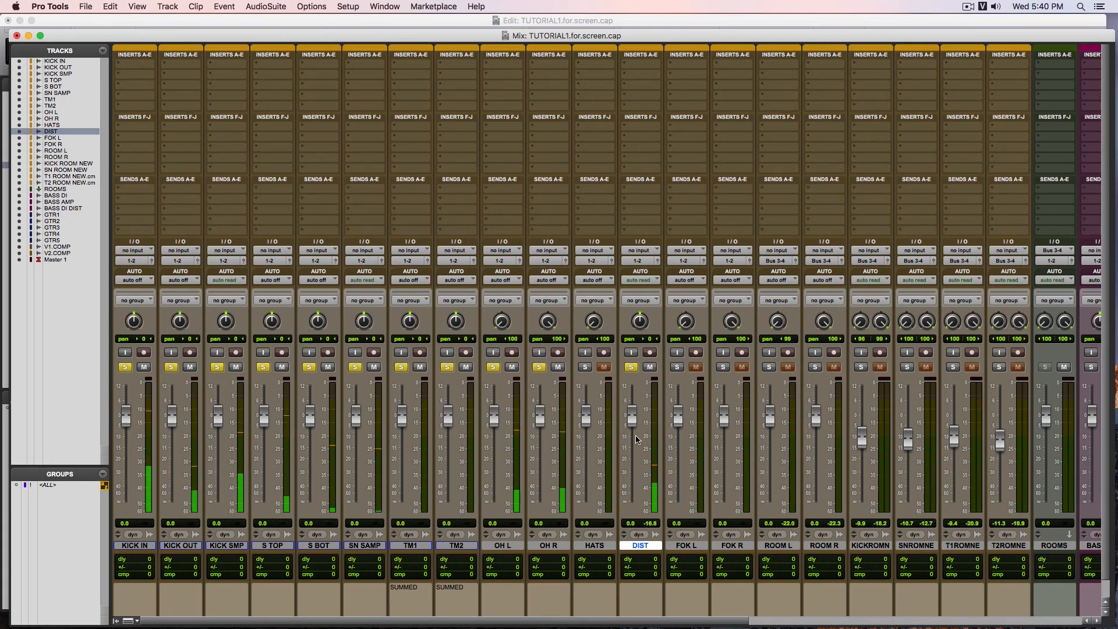
# Lower the DIST fader to about -3.6 dB and toggle its mute to compare the kit with and without it.
pyautogui.moveTo(633, 418)
pyautogui.mouseDown()
pyautogui.moveTo(638, 364)
pyautogui.moveTo(633, 504)
pyautogui.moveTo(637, 438)
pyautogui.mouseUp()
pyautogui.click(653, 370)
pyautogui.click(653, 370)
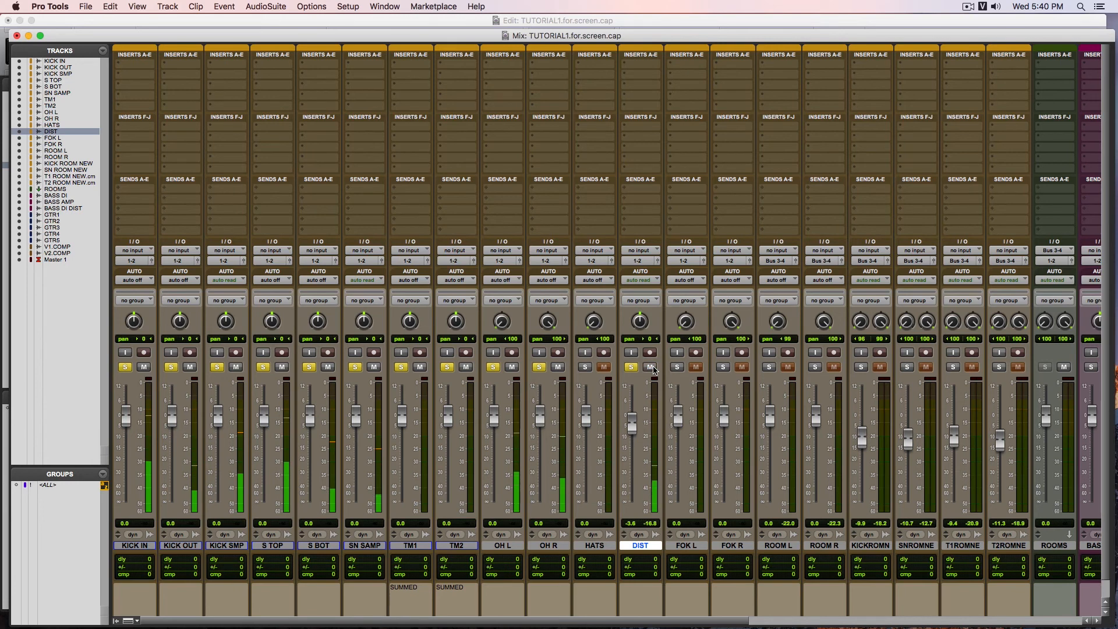
pyautogui.click(653, 371)
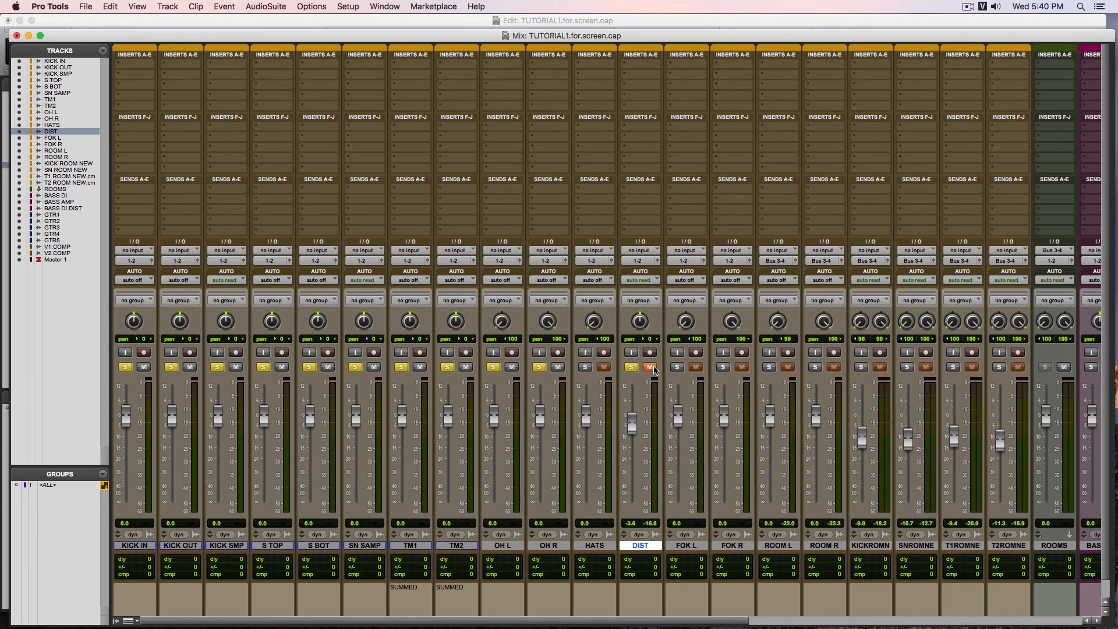
# Clear the other solos, return the DIST fader to 0.0 dB, and solo DIST alone.
pyautogui.keyDown('super'); pyautogui.click(585, 367); pyautogui.keyUp('super')
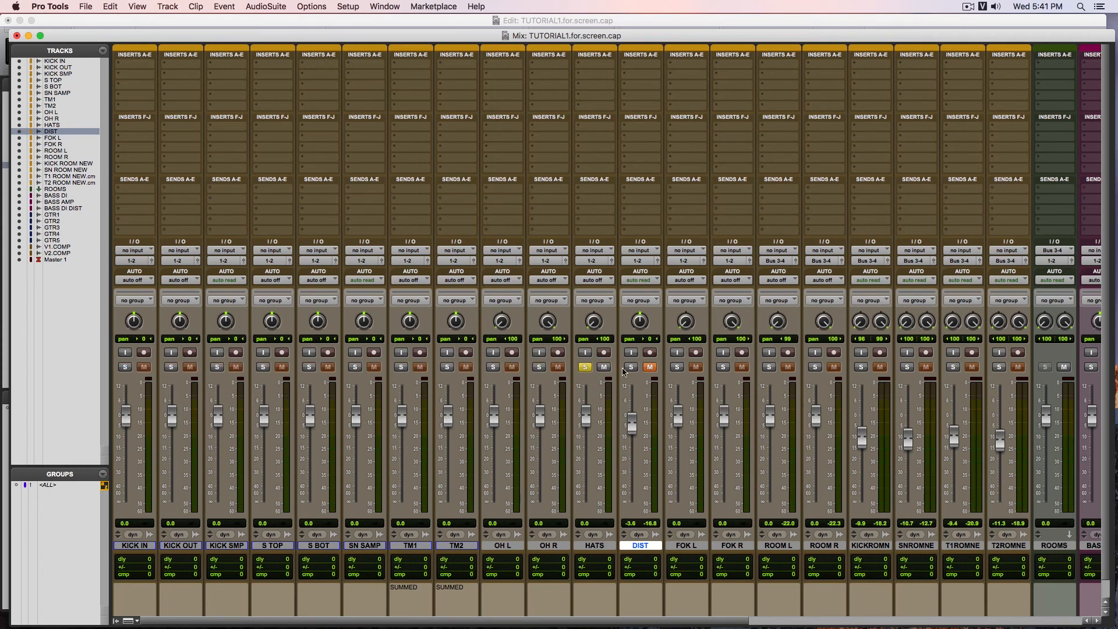
pyautogui.click(586, 367)
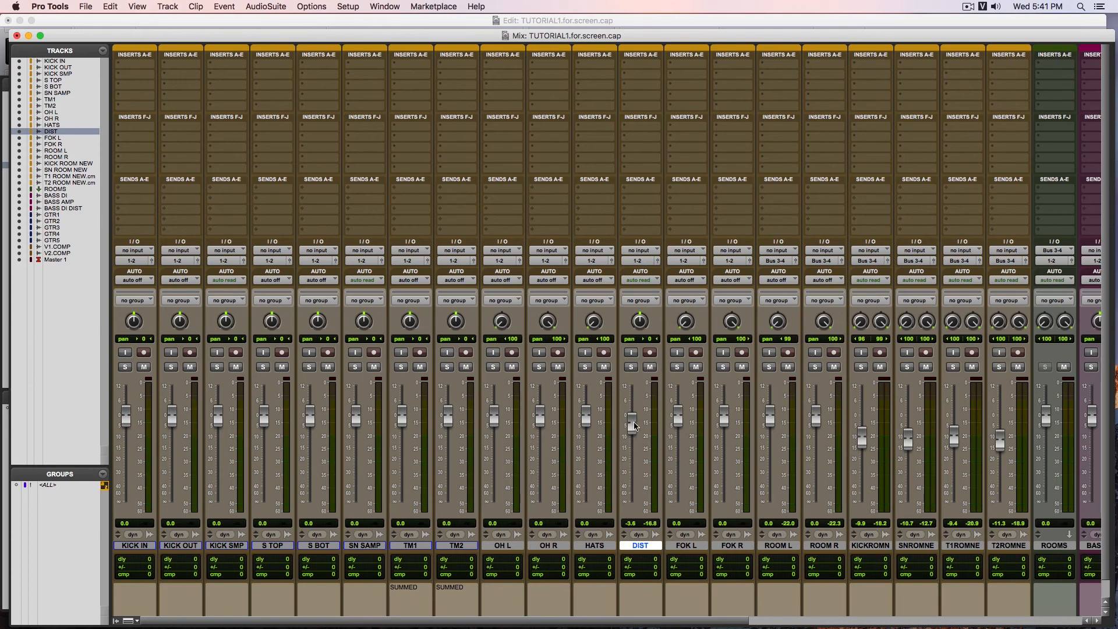
pyautogui.moveTo(634, 426)
pyautogui.mouseDown()
pyautogui.moveTo(640, 454)
pyautogui.moveTo(635, 410)
pyautogui.mouseUp()
pyautogui.click(633, 367)
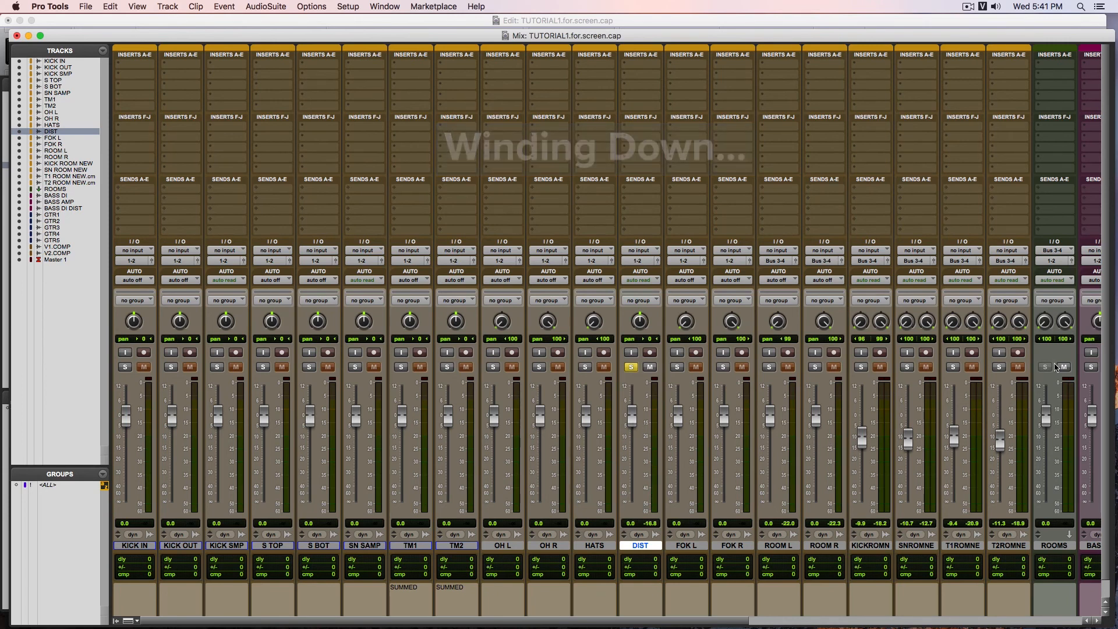
# Look over the drum, bass and guitar channels in the mixer.
pyautogui.scroll(-2, 294, 528)
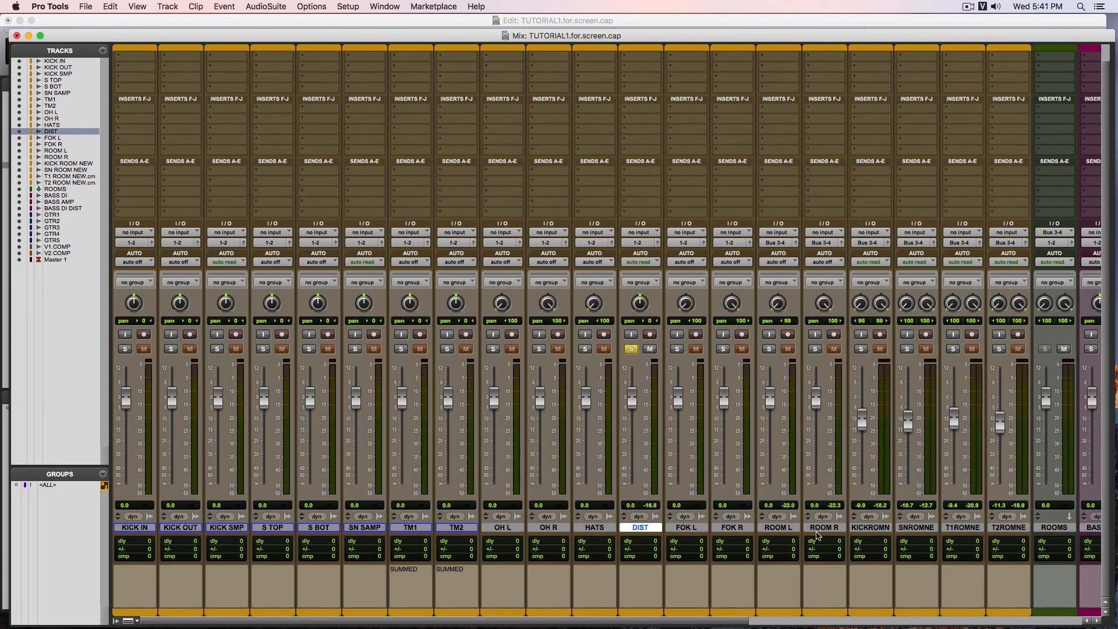
pyautogui.hscroll(5, 903, 538)
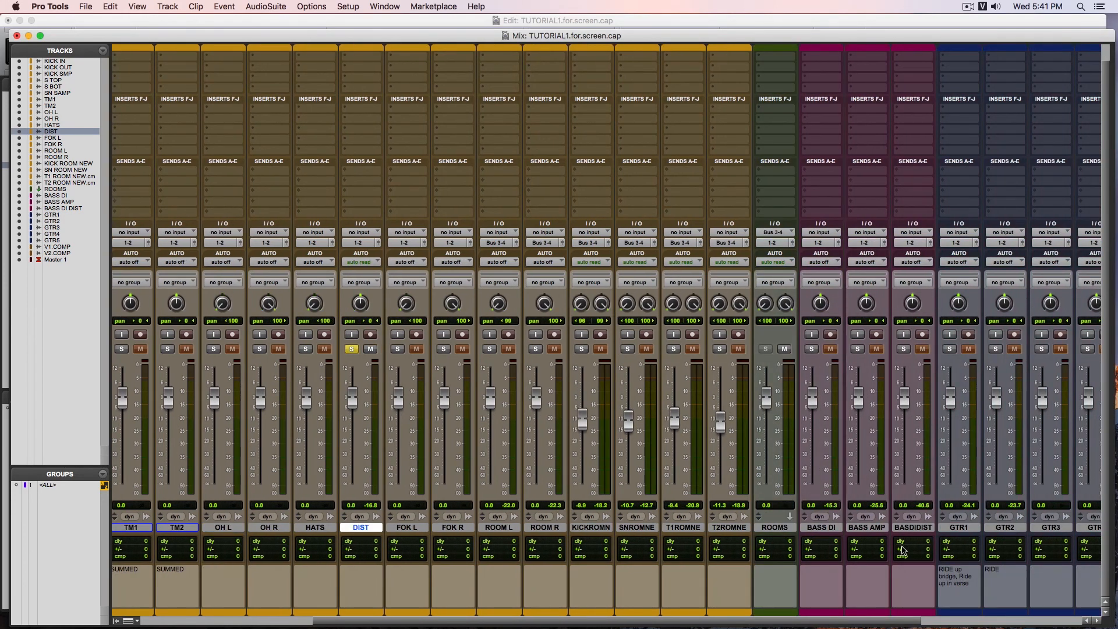
pyautogui.hscroll(-5, 902, 542)
pyautogui.scroll(1, 901, 542)
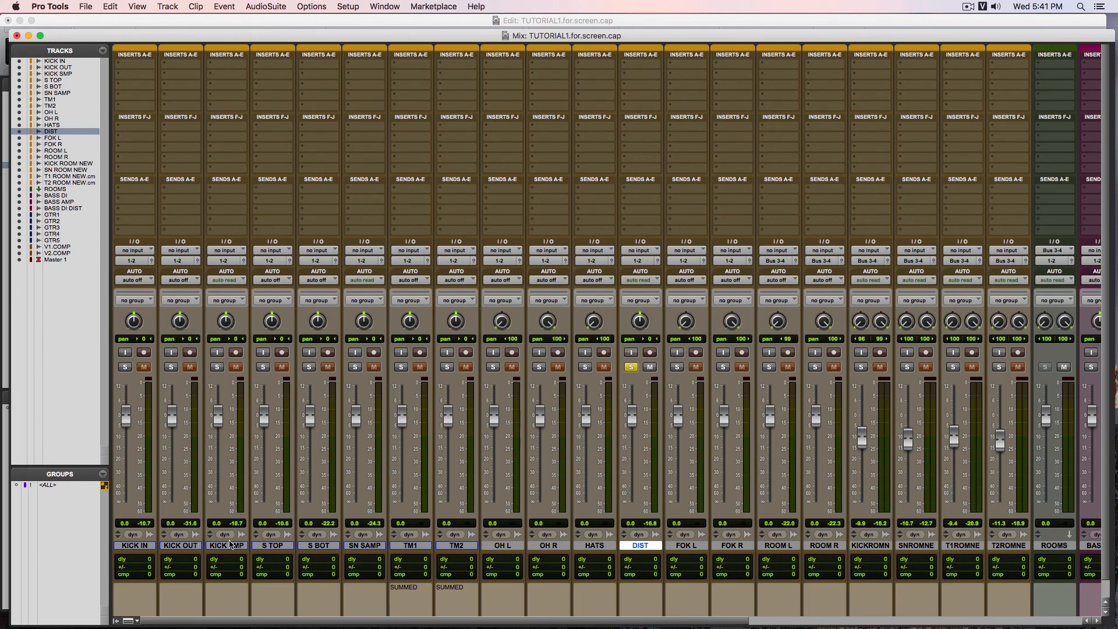
pyautogui.hscroll(2, 650, 544)
pyautogui.hscroll(-2, 650, 543)
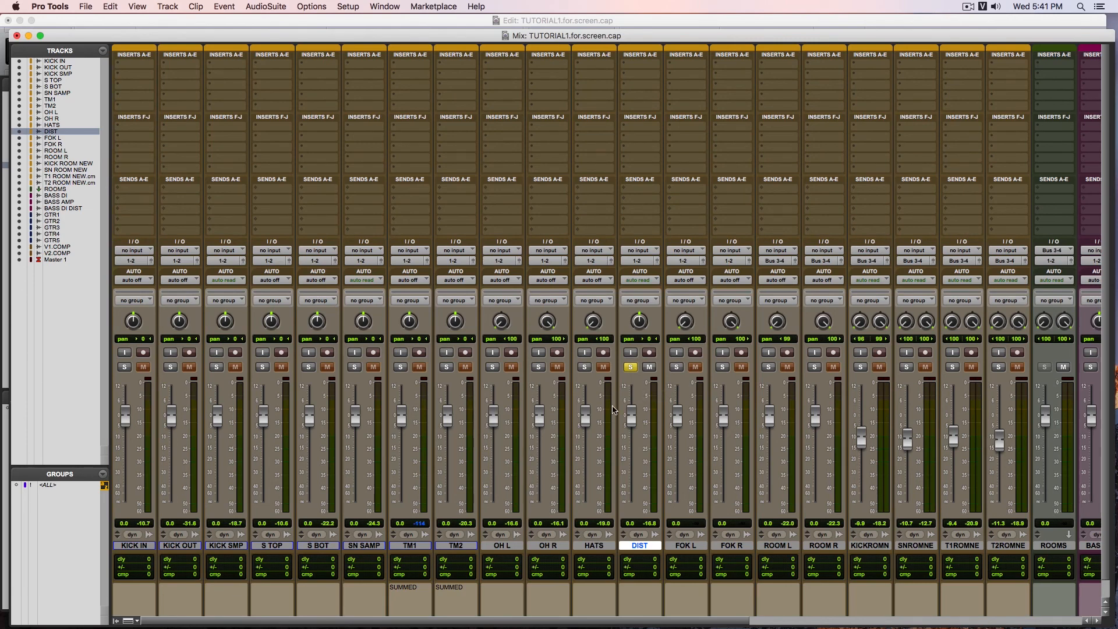
pyautogui.scroll(-2, 617, 415)
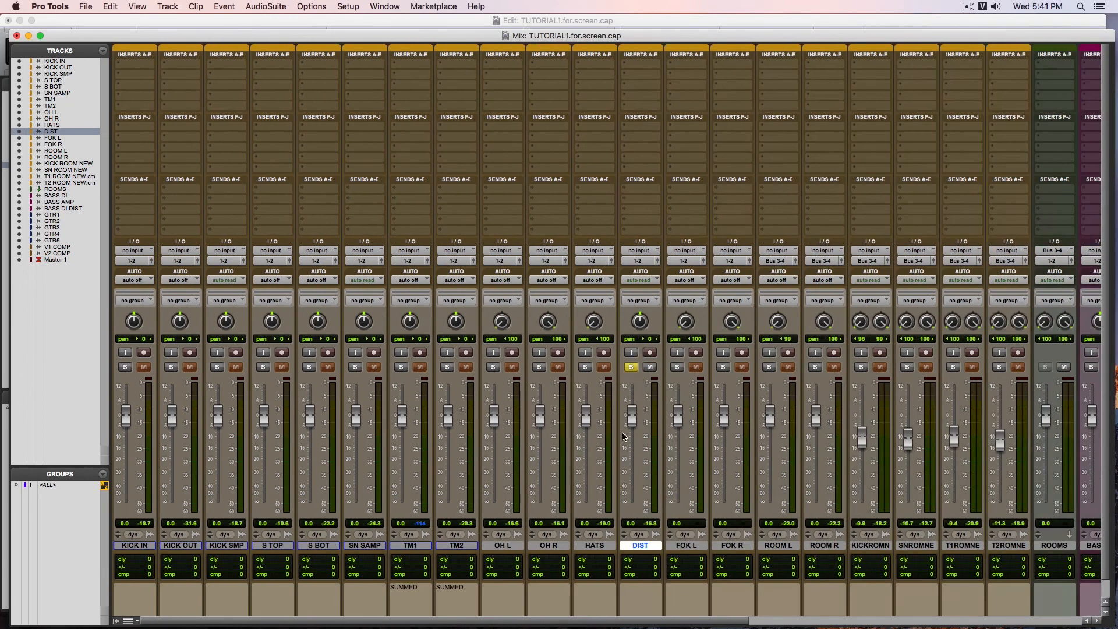
pyautogui.scroll(2, 635, 457)
pyautogui.press('super+equal')
pyautogui.press('super+equal')
pyautogui.scroll(-2, 674, 233)
pyautogui.scroll(2, 674, 233)
pyautogui.scroll(-2, 379, 405)
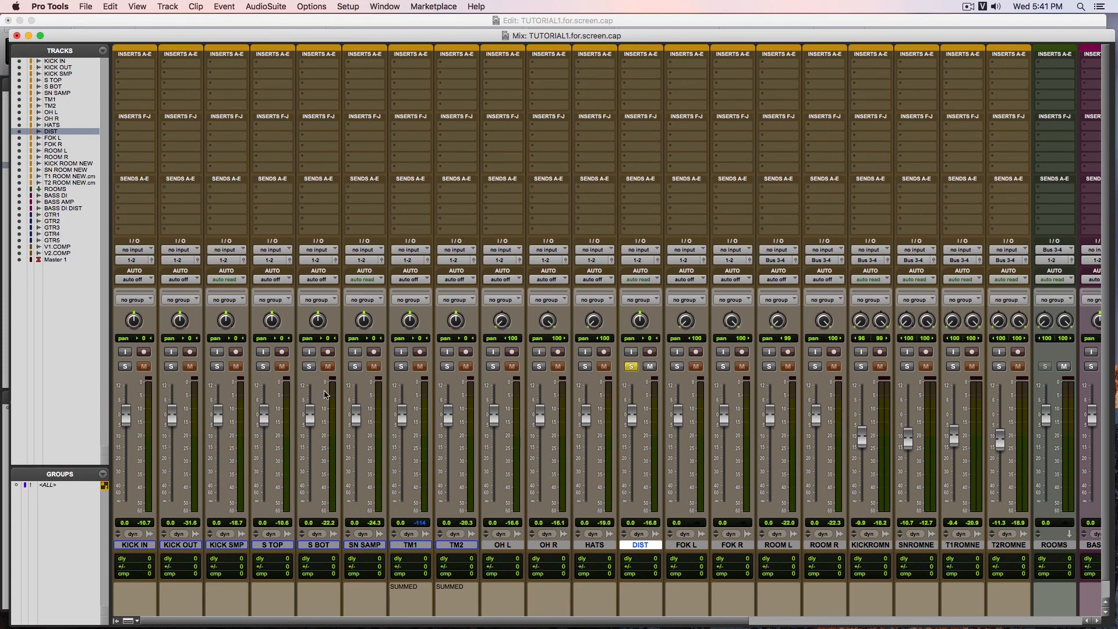
pyautogui.press('super+equal')
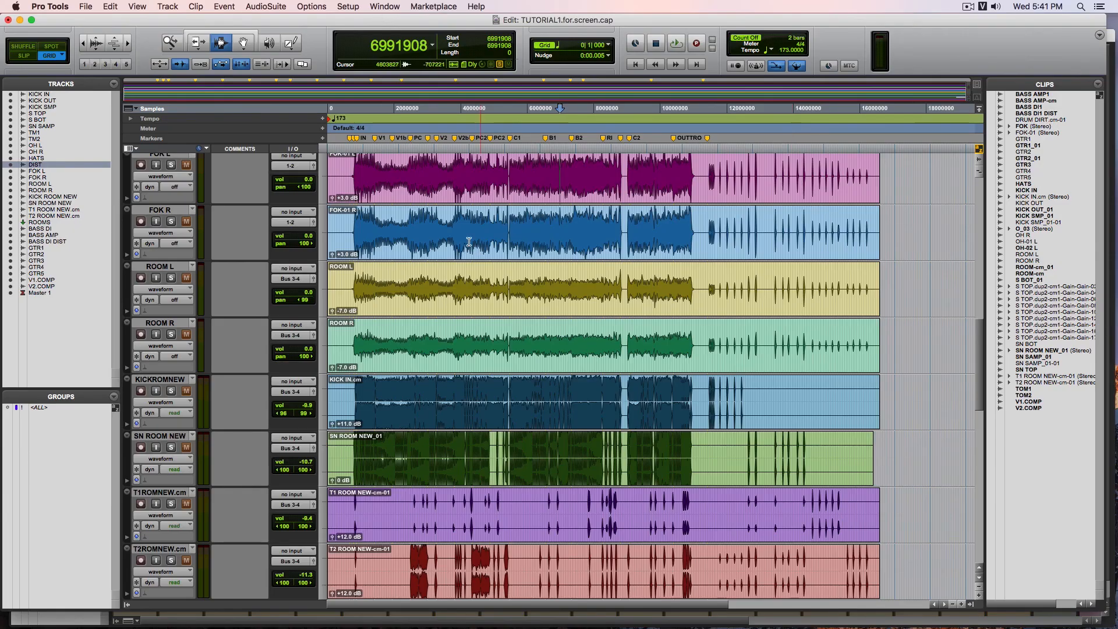
pyautogui.scroll(10, 714, 349)
pyautogui.press('super+equal')
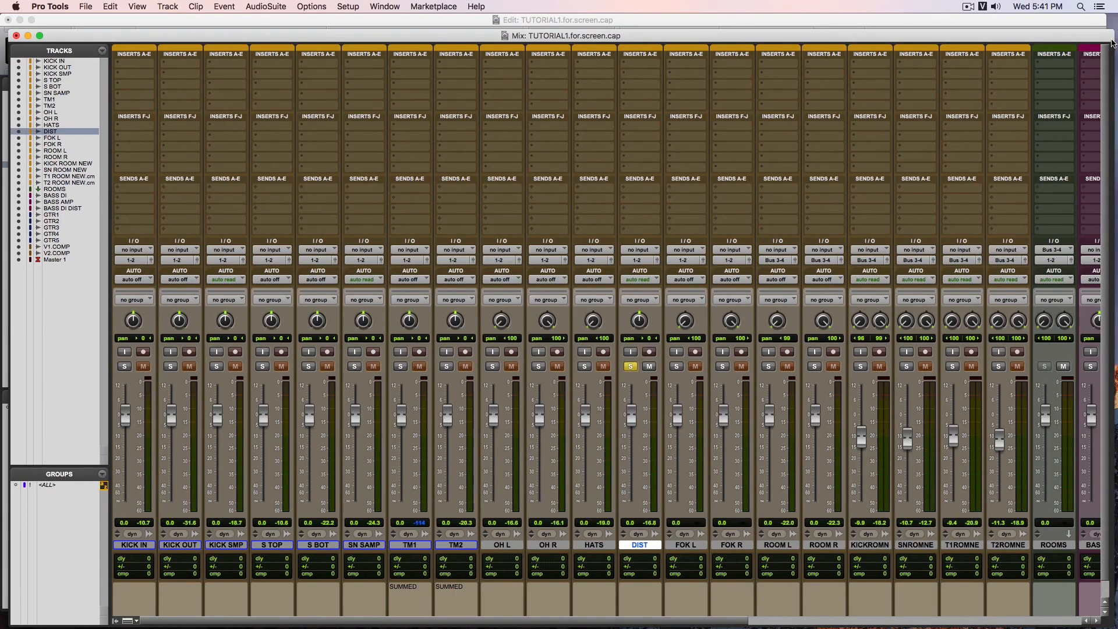
# Open the Pro-Q 3 equalizer on V1.COMP, move its window clear to view the curve, and close it.
pyautogui.scroll(-2, 389, 382)
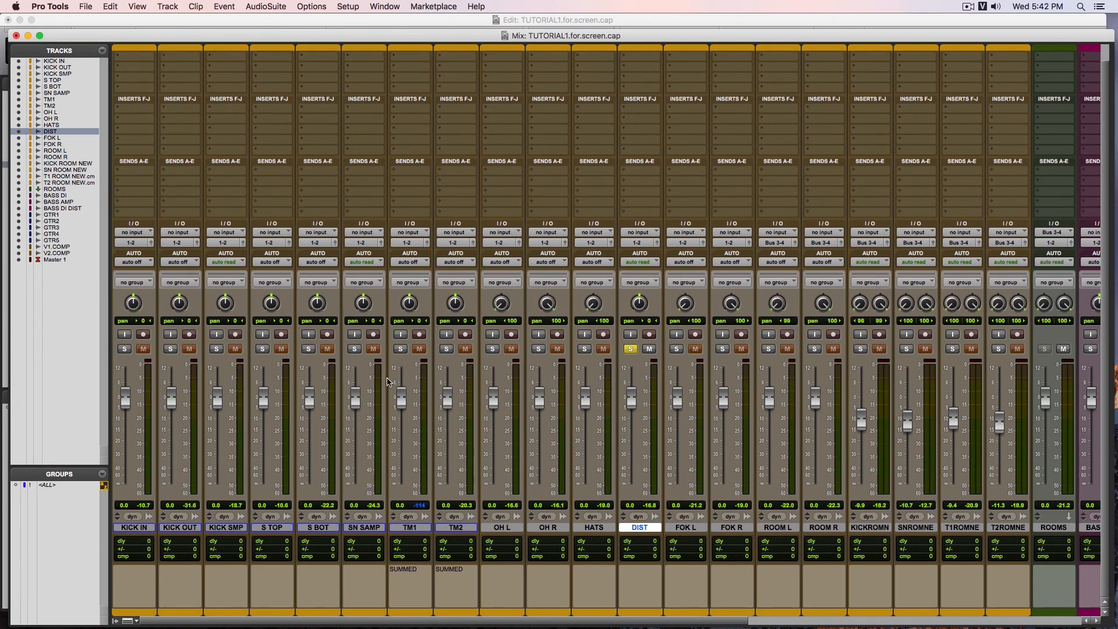
pyautogui.hscroll(10, 186, 466)
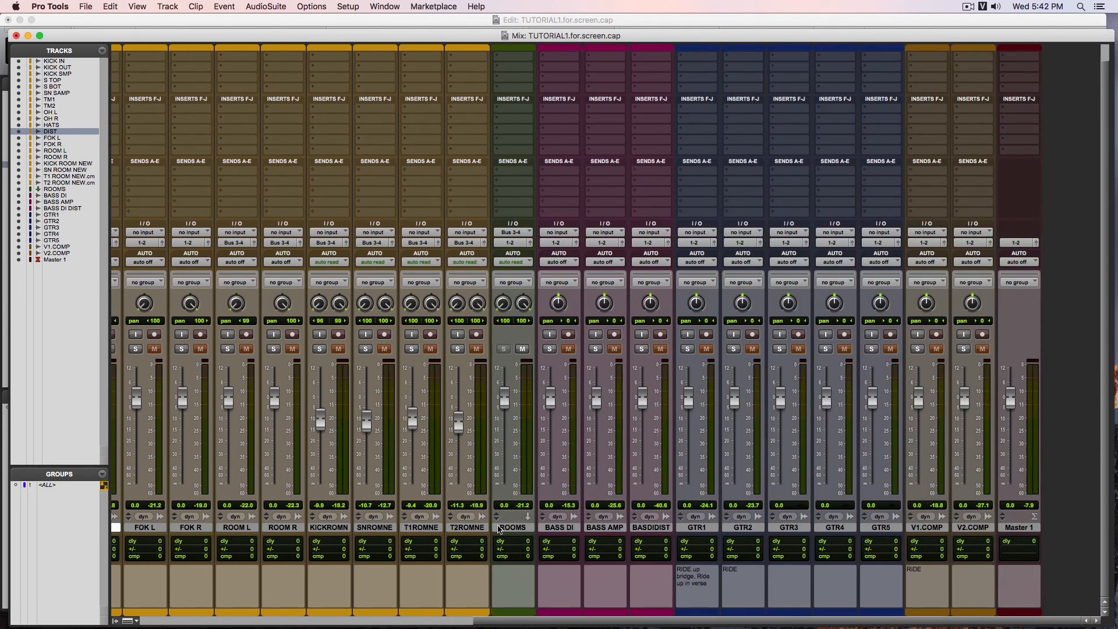
pyautogui.scroll(2, 994, 510)
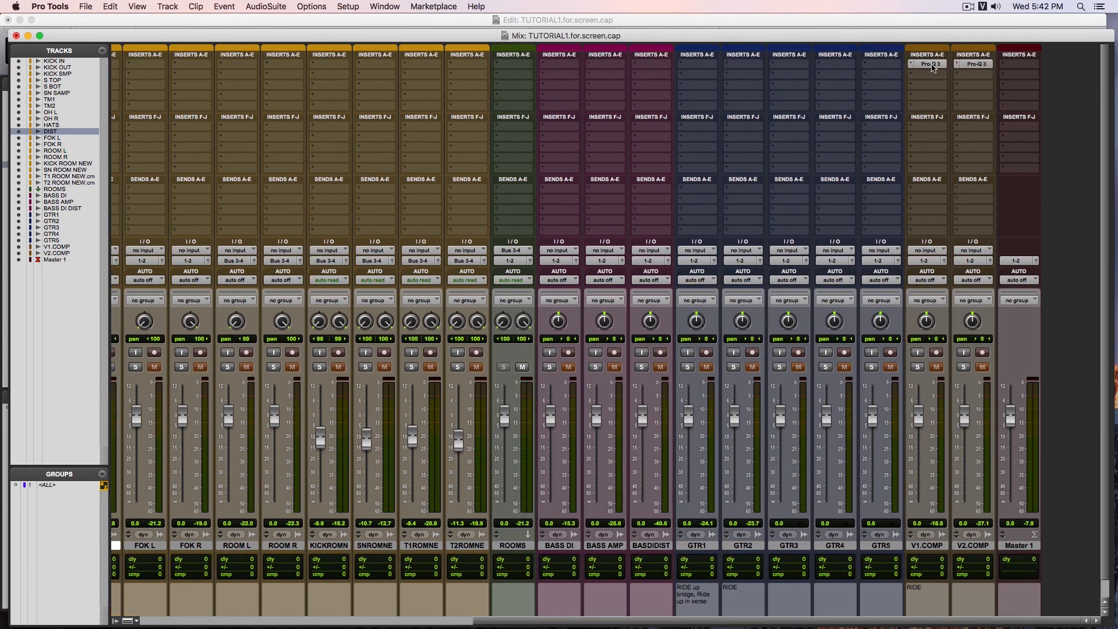
pyautogui.click(932, 64)
pyautogui.moveTo(499, 19); pyautogui.dragTo(322, 81)
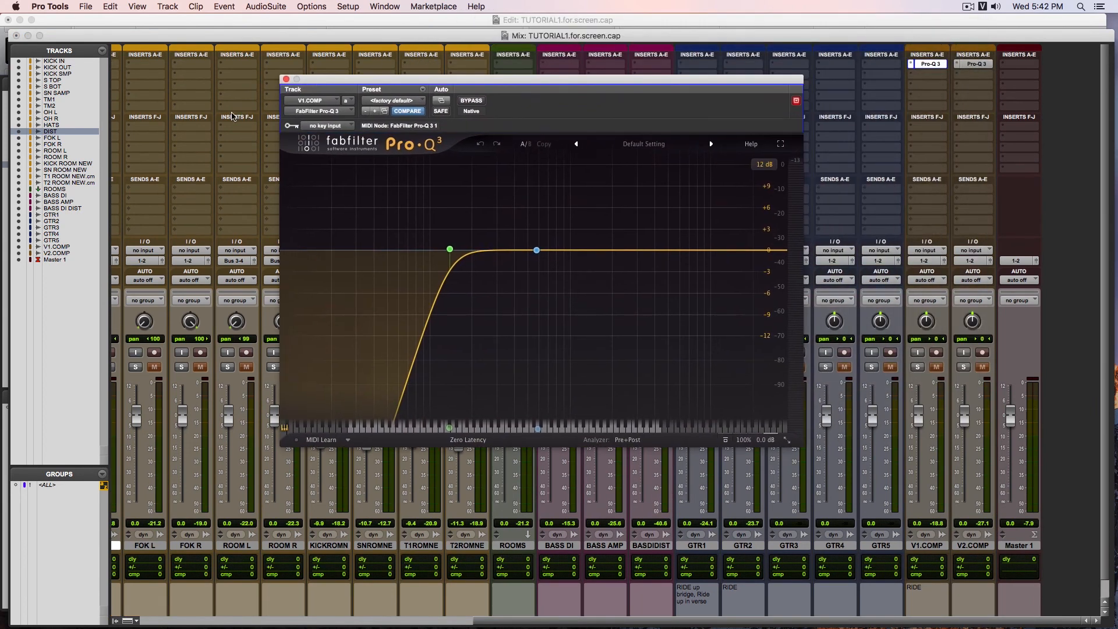
pyautogui.click(286, 78)
# Reopen and close the Pro-Q 3 on V1.COMP, and view the Pro-Q 3 curve on V2.COMP.
pyautogui.click(932, 64)
pyautogui.click(938, 65)
pyautogui.click(940, 65)
pyautogui.click(939, 66)
pyautogui.click(939, 67)
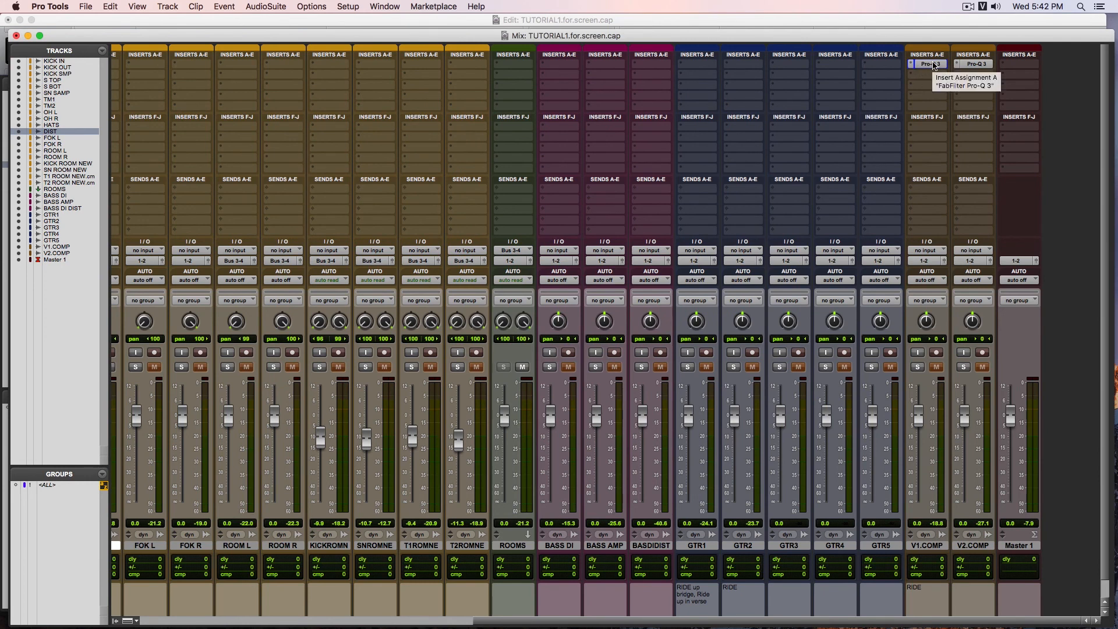
pyautogui.click(931, 66)
pyautogui.click(930, 66)
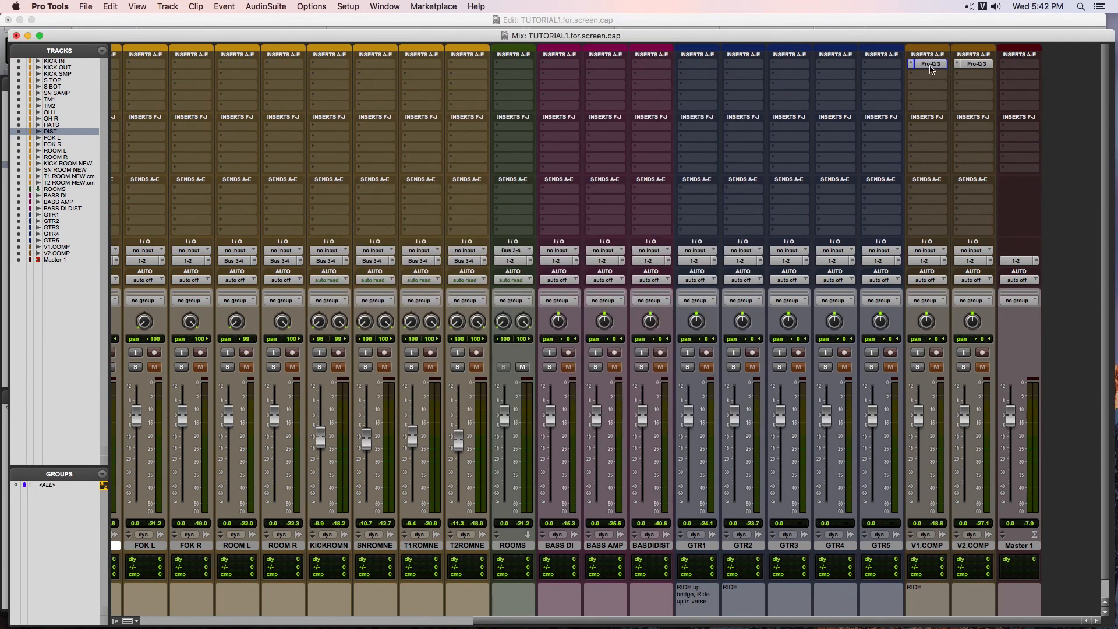
pyautogui.click(974, 64)
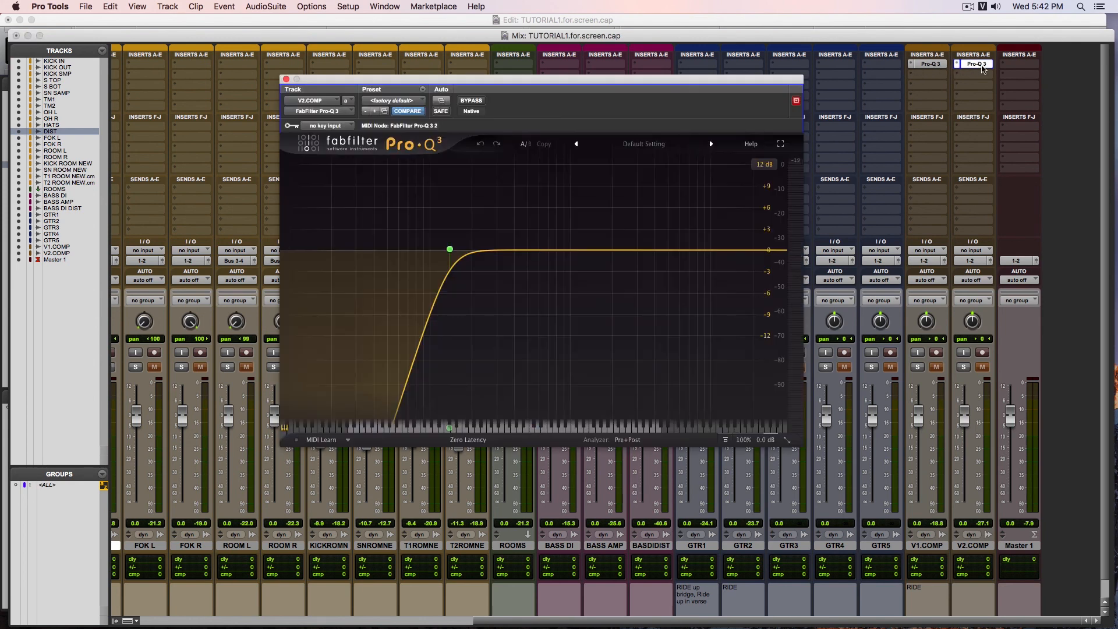
pyautogui.click(974, 64)
# Examine the mixer channels from the vocal and guitar tracks, including their comments, back to the kick tracks.
pyautogui.hscroll(-1, 814, 179)
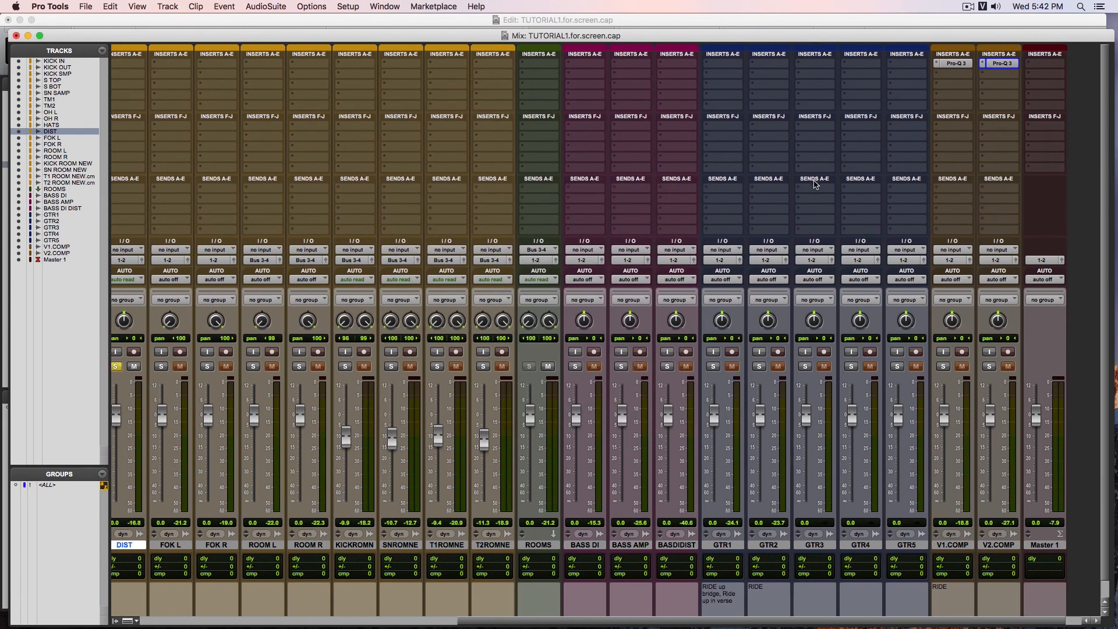
pyautogui.scroll(-1, 816, 184)
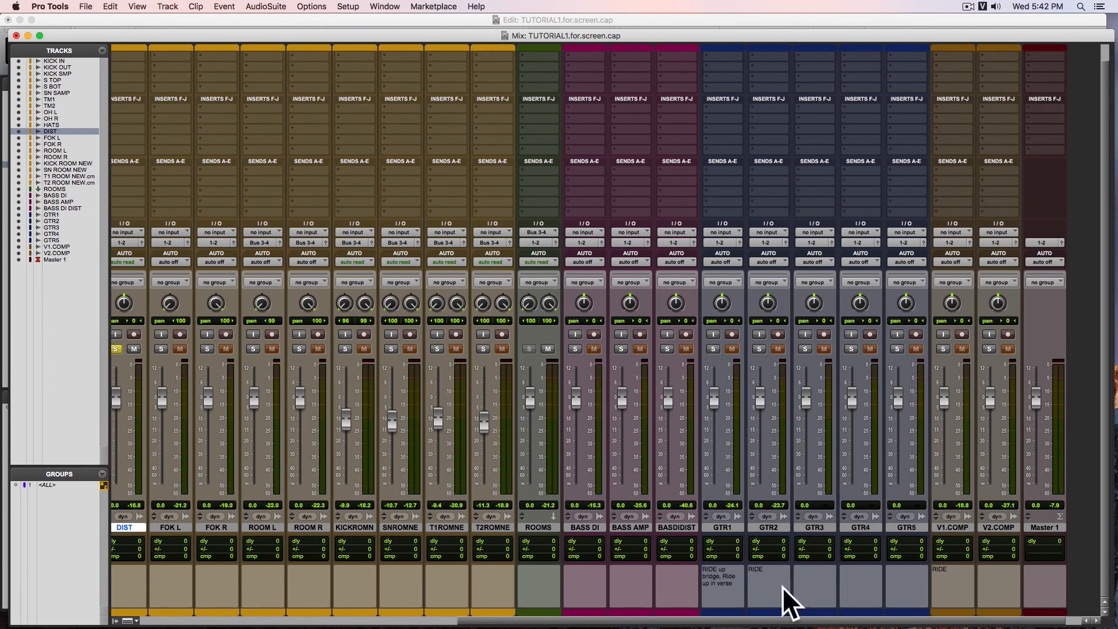
pyautogui.hscroll(-8, 190, 561)
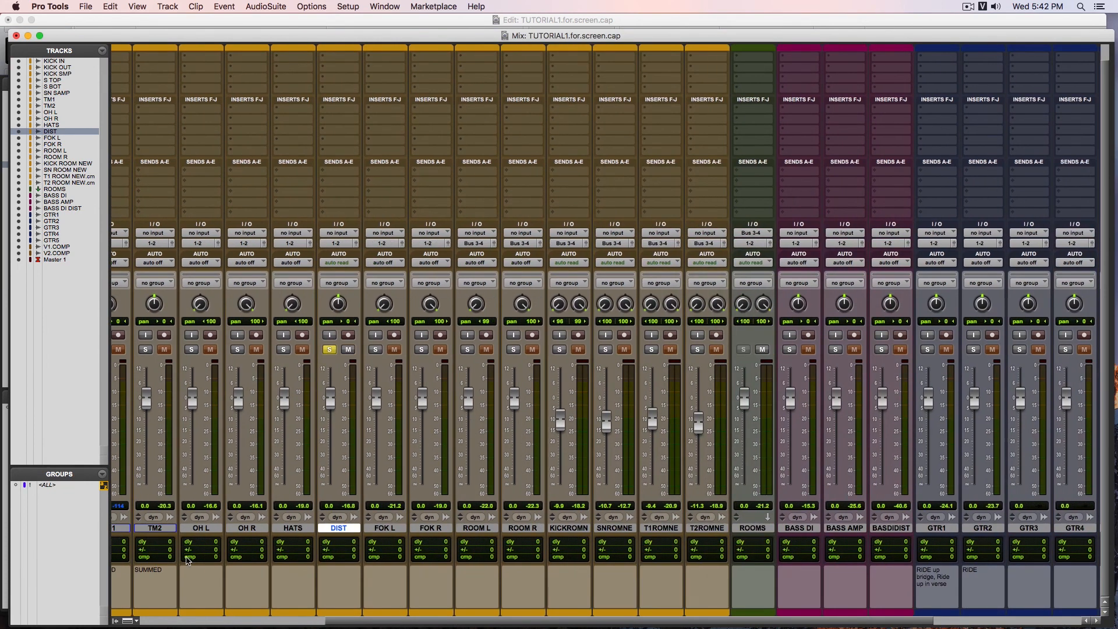
pyautogui.hscroll(-3, 189, 561)
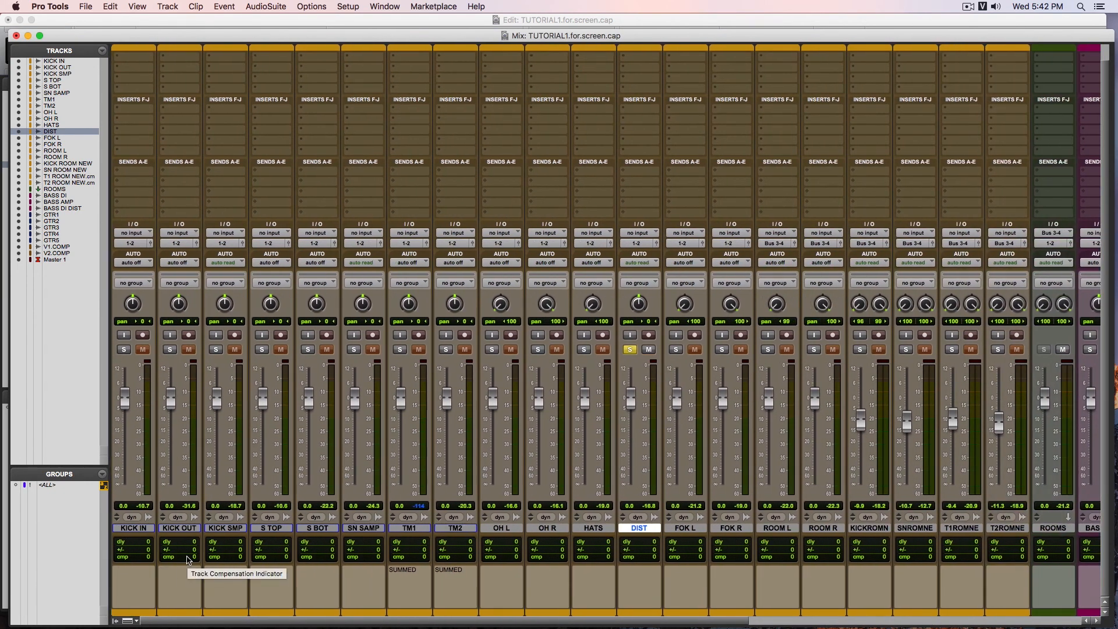
pyautogui.hscroll(12, 204, 559)
pyautogui.hscroll(-12, 579, 539)
pyautogui.hscroll(12, 437, 532)
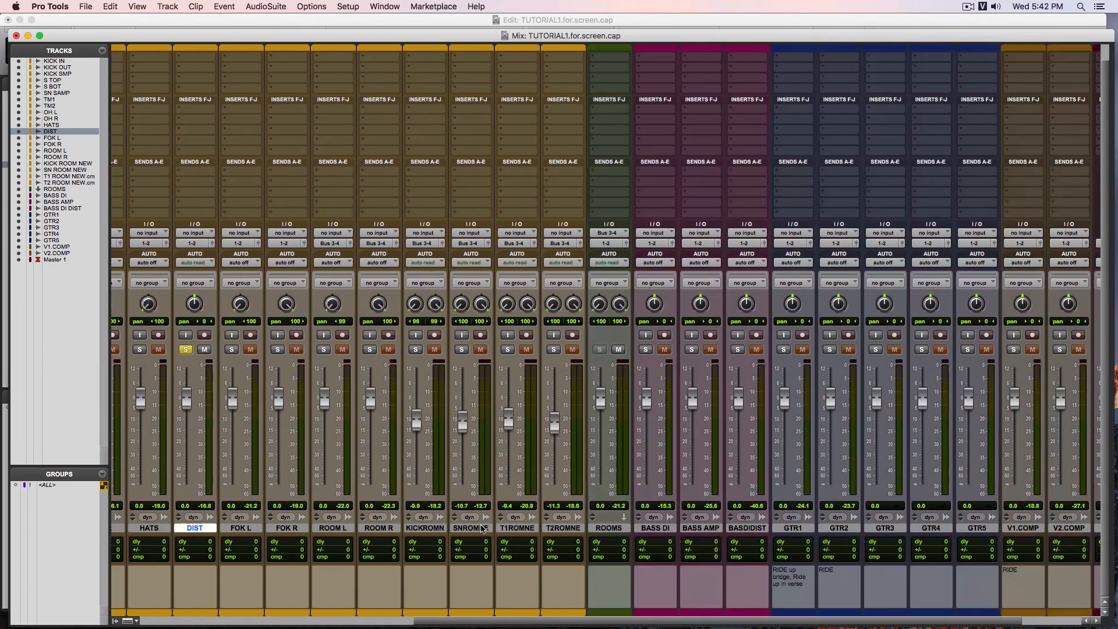
pyautogui.hscroll(-12, 784, 532)
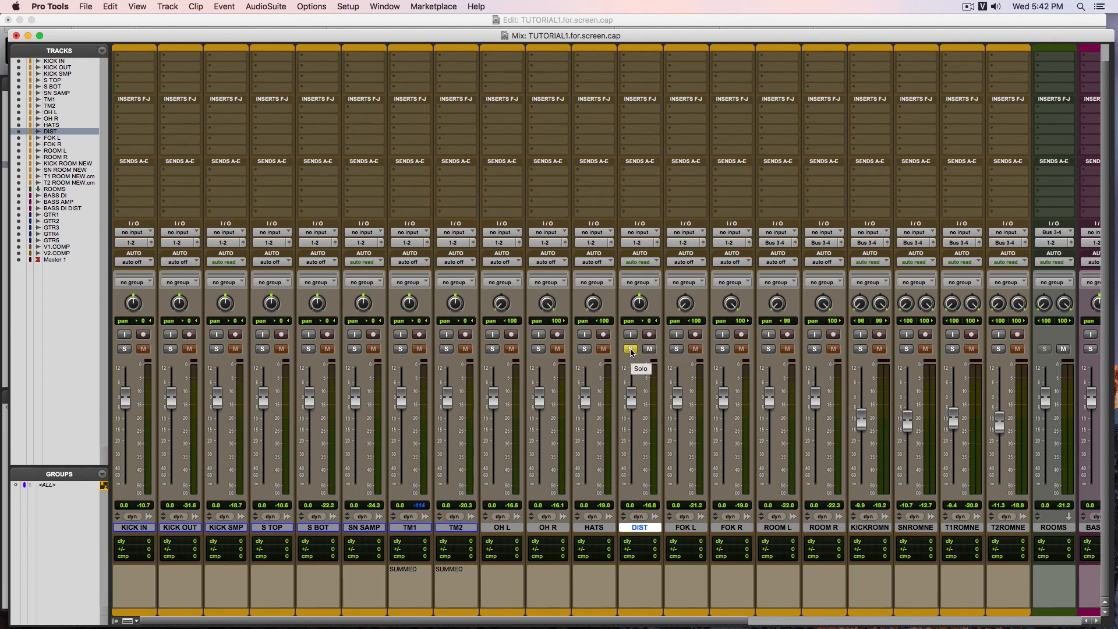
pyautogui.scroll(2, 631, 352)
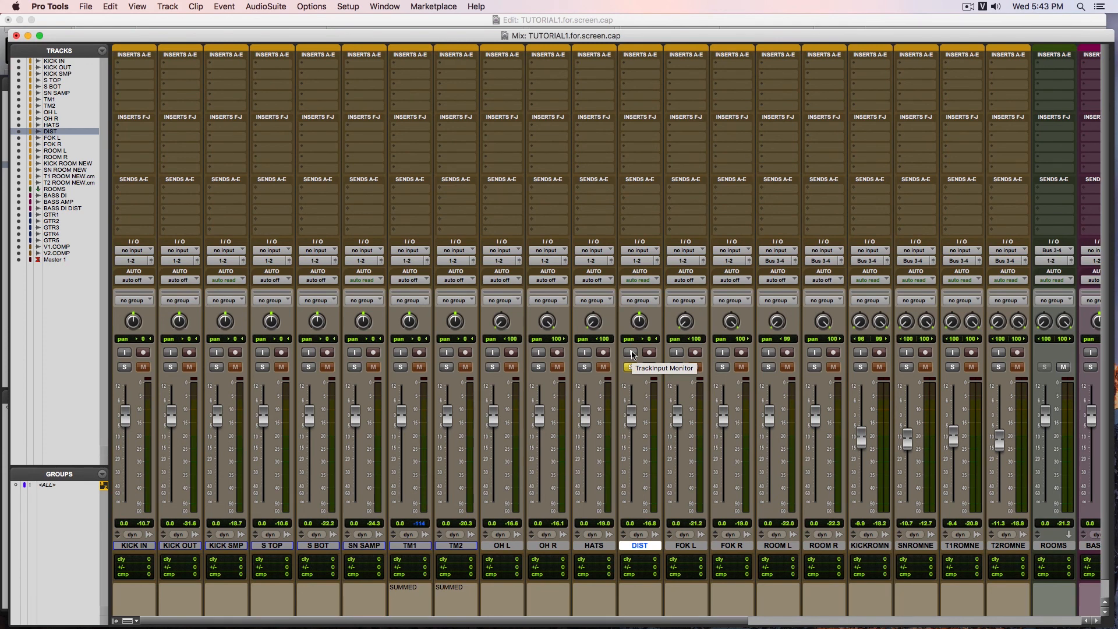
pyautogui.hscroll(3, 634, 366)
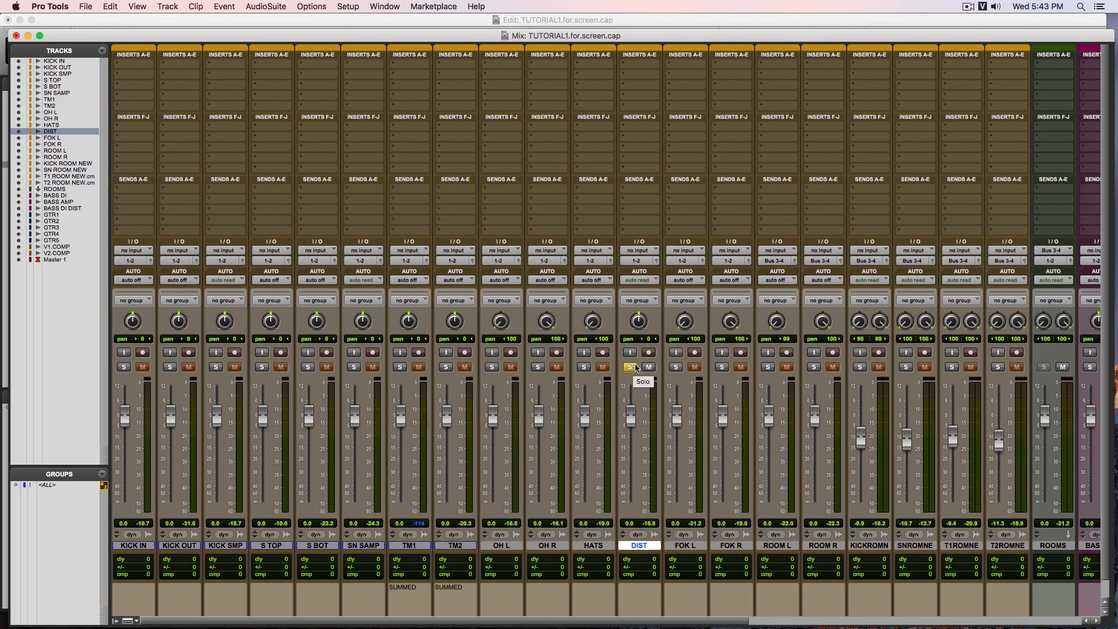
pyautogui.hscroll(-3, 630, 375)
pyautogui.hscroll(10, 631, 379)
pyautogui.scroll(-1, 631, 378)
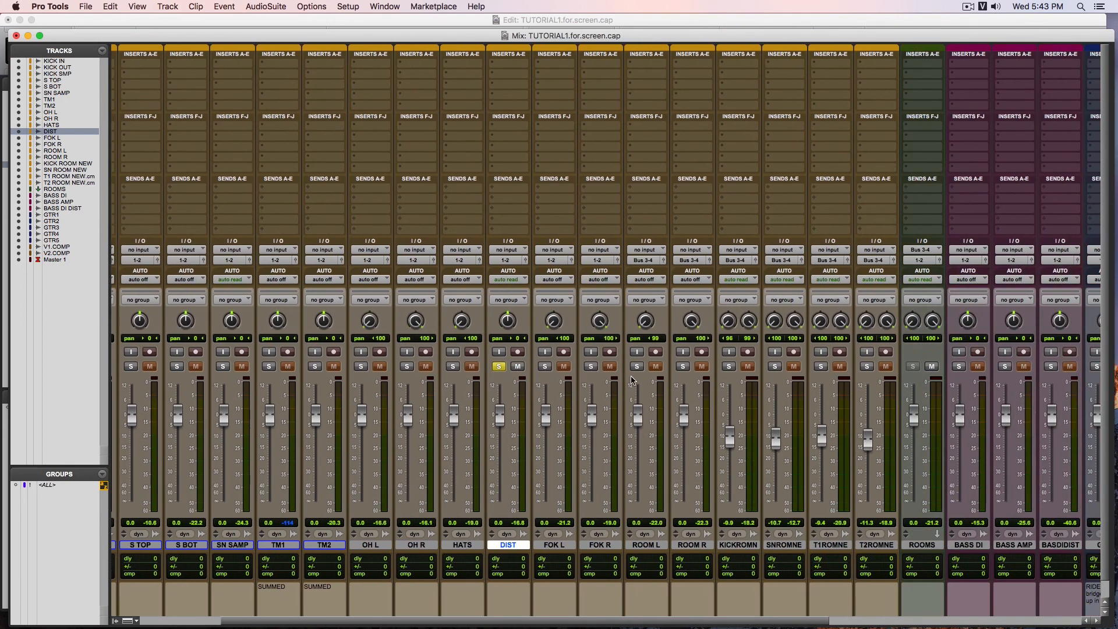
pyautogui.hscroll(-10, 575, 373)
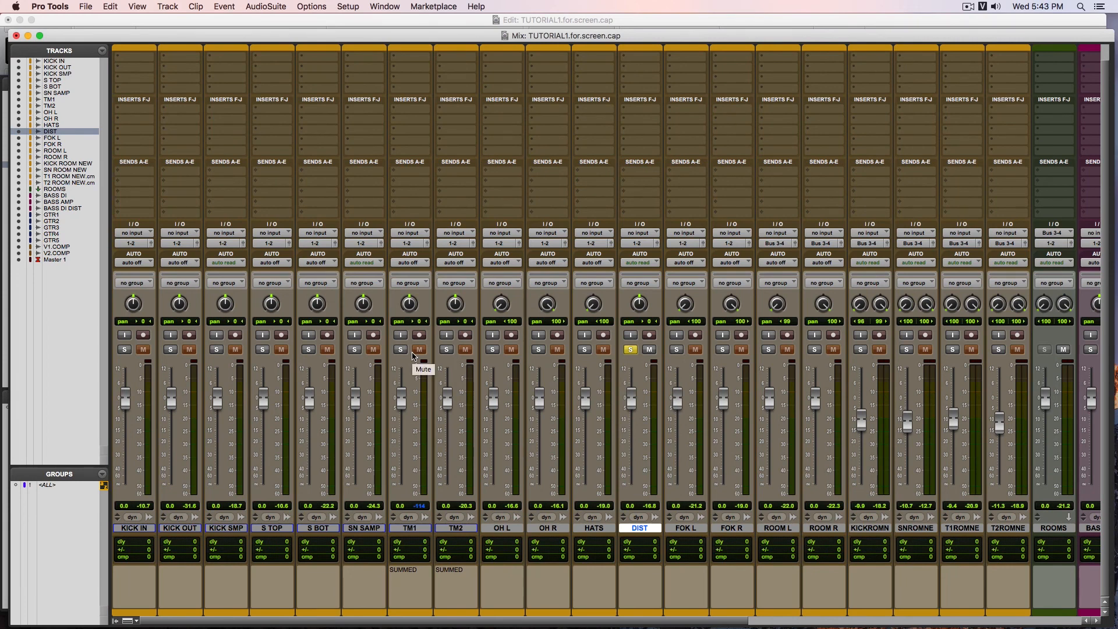
pyautogui.scroll(1, 443, 343)
pyautogui.scroll(-1, 444, 346)
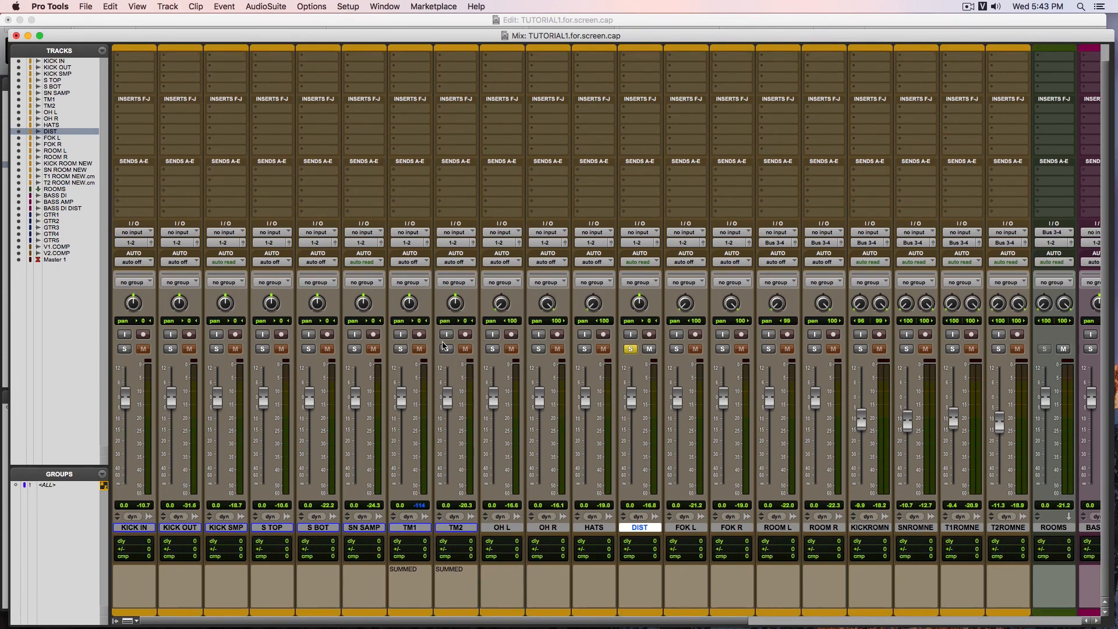
pyautogui.scroll(1, 441, 343)
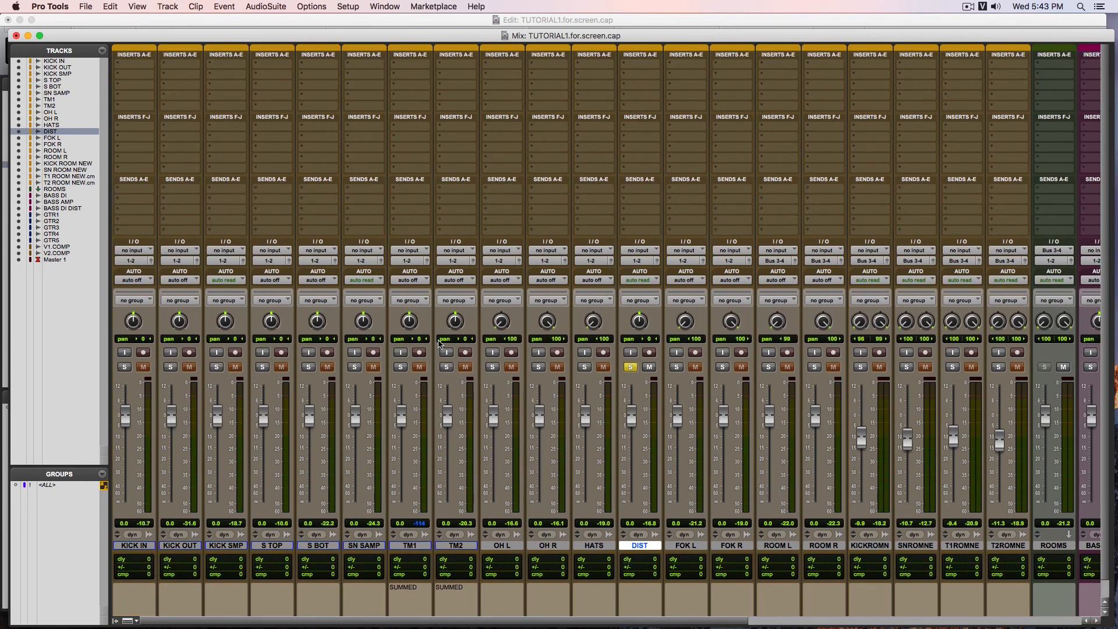